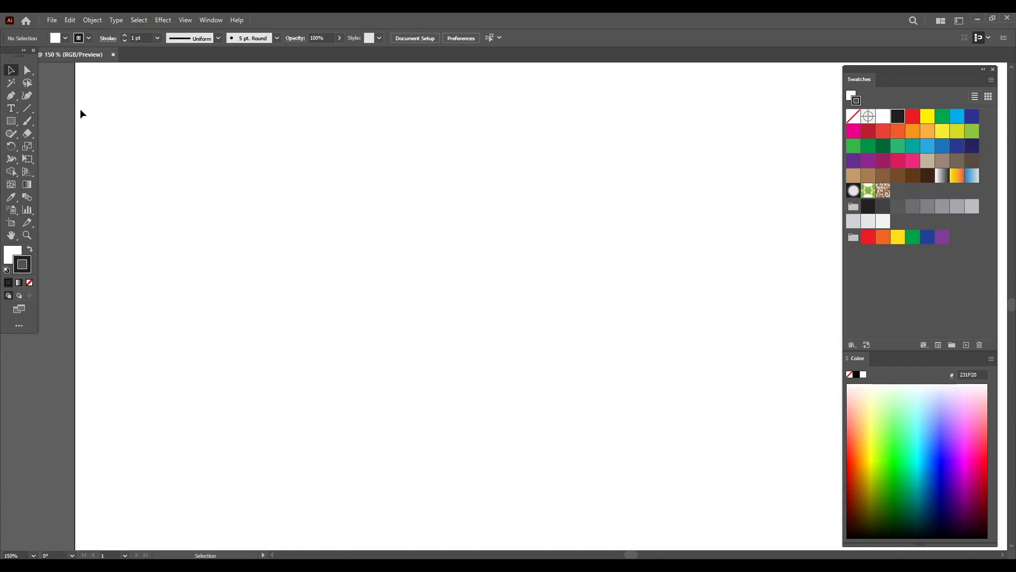
Step: Set the Paintbrush fidelity midway between Accurate and Smooth, with selected paths editable within 10 pixels, and paint a wavy stroke
{"action": "left_click_drag", "start_coordinate": [234, 160], "coordinate": [202, 160]}
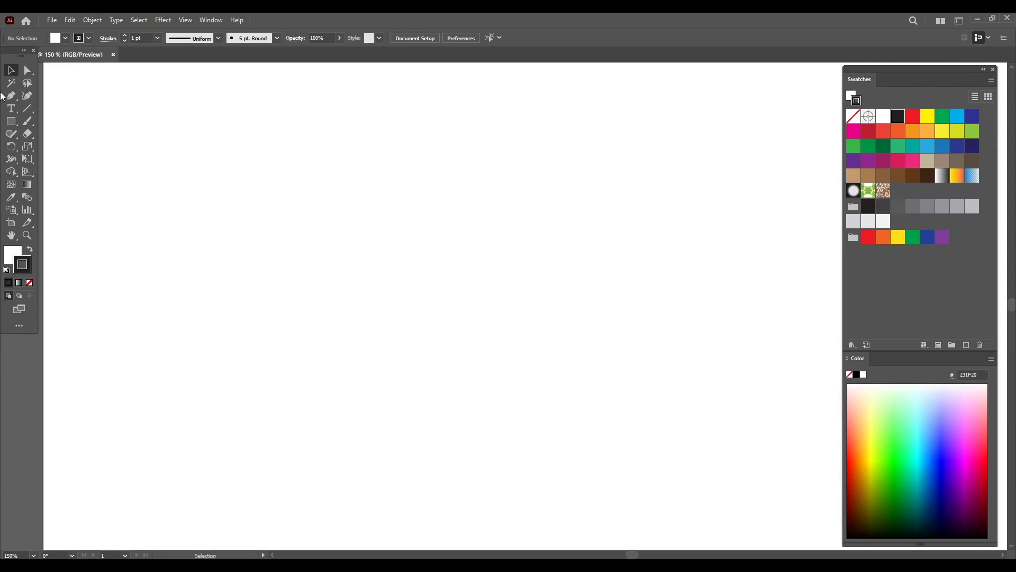
{"action": "left_click", "coordinate": [27, 122]}
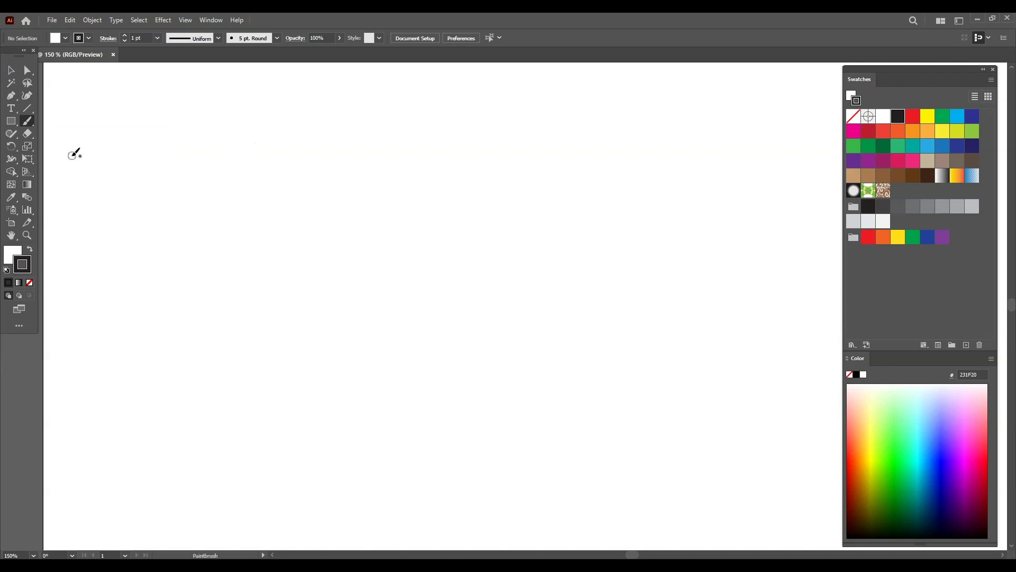
{"action": "double_click", "coordinate": [30, 123]}
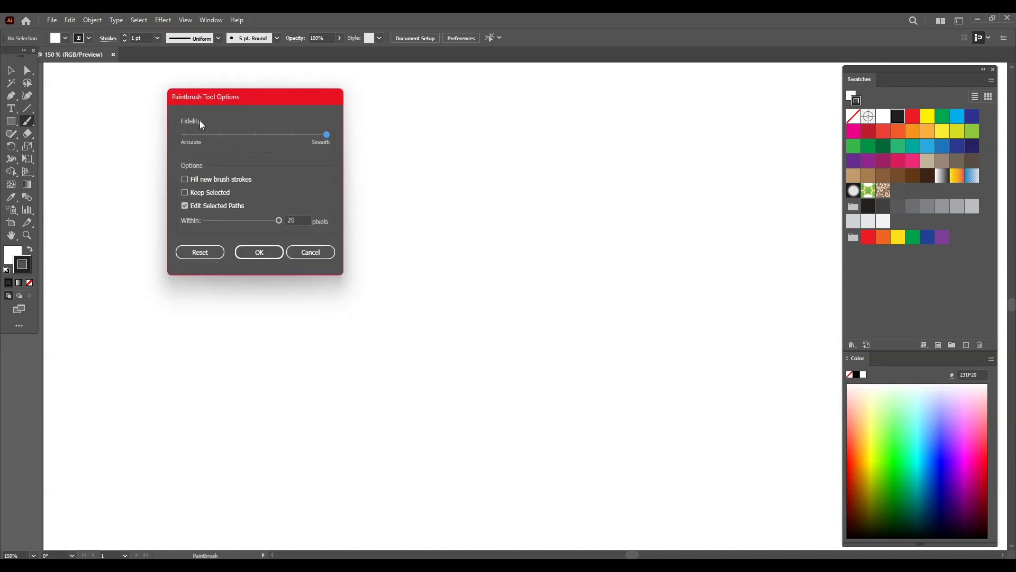
{"action": "left_click_drag", "start_coordinate": [259, 138], "coordinate": [173, 139]}
{"action": "left_click_drag", "start_coordinate": [236, 141], "coordinate": [184, 146]}
{"action": "left_click_drag", "start_coordinate": [268, 137], "coordinate": [364, 150]}
{"action": "left_click", "coordinate": [236, 221]}
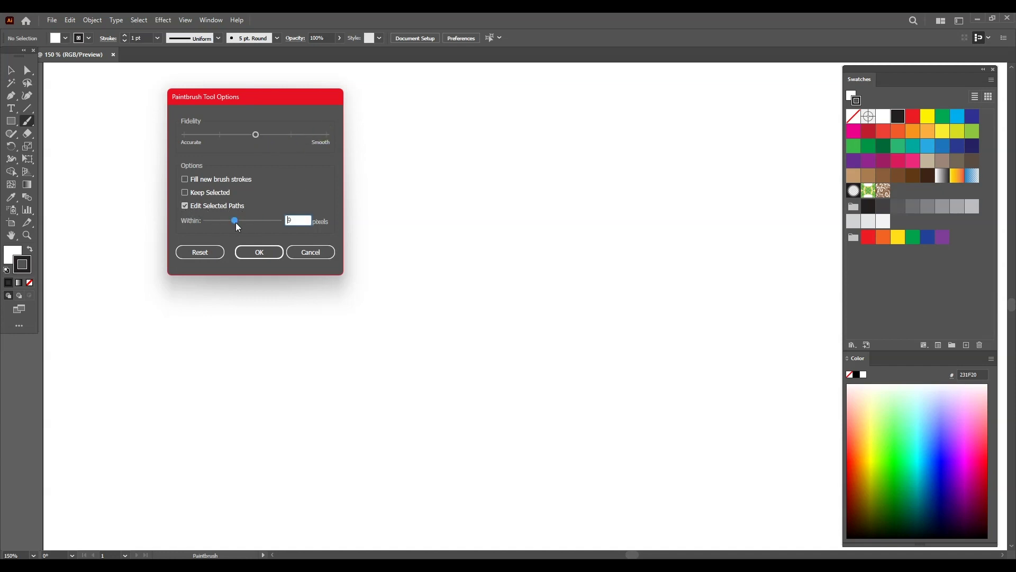
{"action": "left_click", "coordinate": [258, 251]}
{"action": "mouse_move", "coordinate": [200, 280]}
{"action": "left_mouse_down"}
{"action": "mouse_move", "coordinate": [307, 185]}
{"action": "mouse_move", "coordinate": [507, 287]}
{"action": "mouse_move", "coordinate": [561, 169]}
{"action": "mouse_move", "coordinate": [435, 139]}
{"action": "left_mouse_up"}
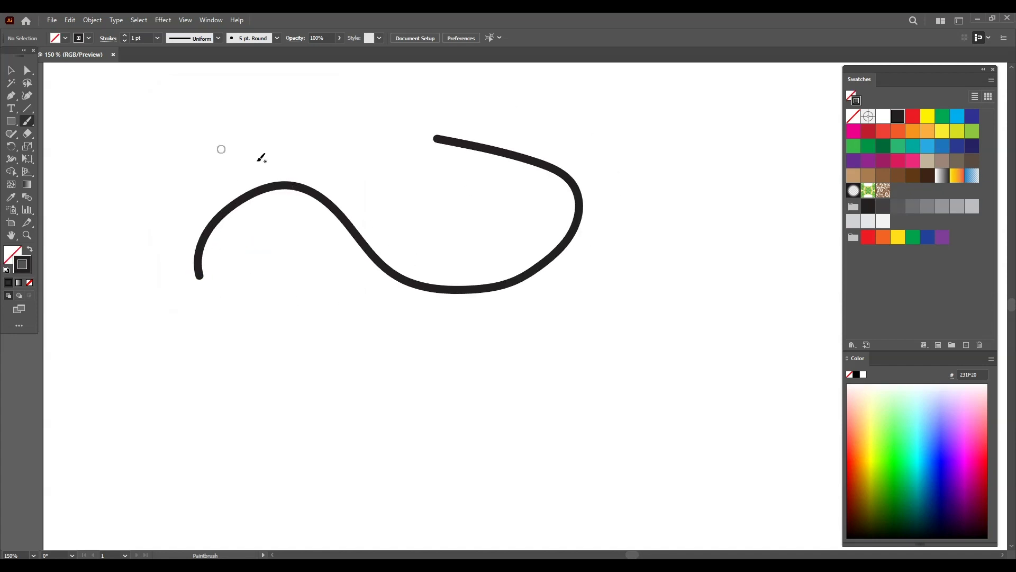
Step: Set the Paintbrush fidelity fully to Smooth and paint a second wavy stroke below the first one
{"action": "double_click", "coordinate": [26, 120]}
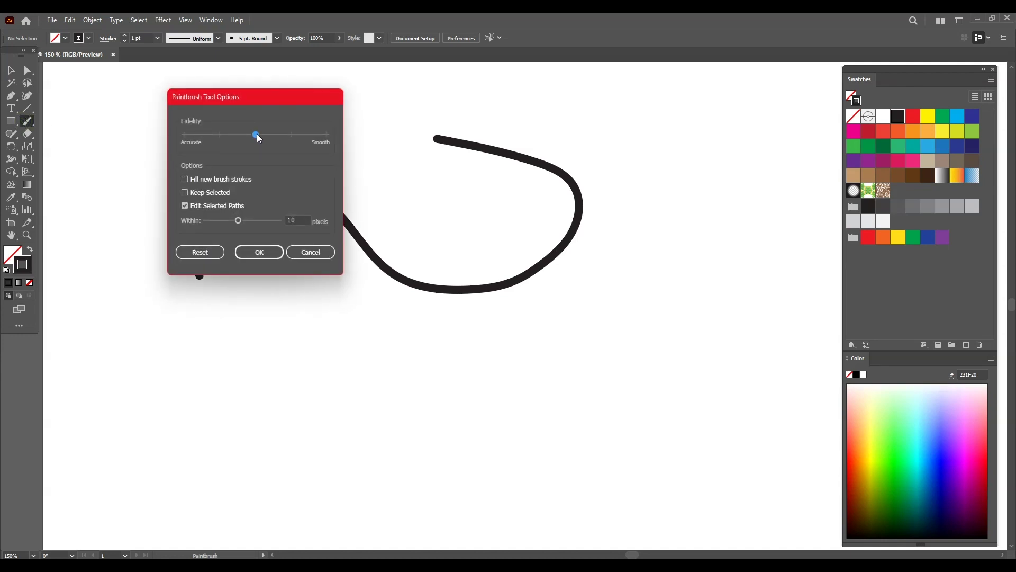
{"action": "left_click", "coordinate": [259, 252]}
{"action": "mouse_move", "coordinate": [237, 389]}
{"action": "left_mouse_down"}
{"action": "mouse_move", "coordinate": [284, 346]}
{"action": "mouse_move", "coordinate": [667, 394]}
{"action": "left_mouse_up"}
{"action": "left_click_drag", "start_coordinate": [682, 281], "coordinate": [637, 273]}
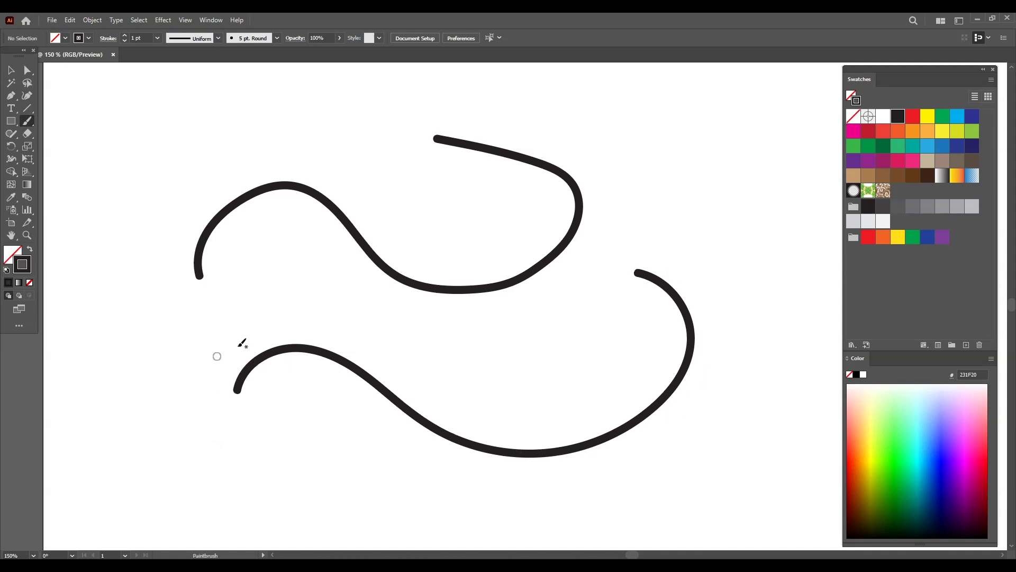
Step: Turn on Fill new brush strokes in the Paintbrush options
{"action": "double_click", "coordinate": [30, 121]}
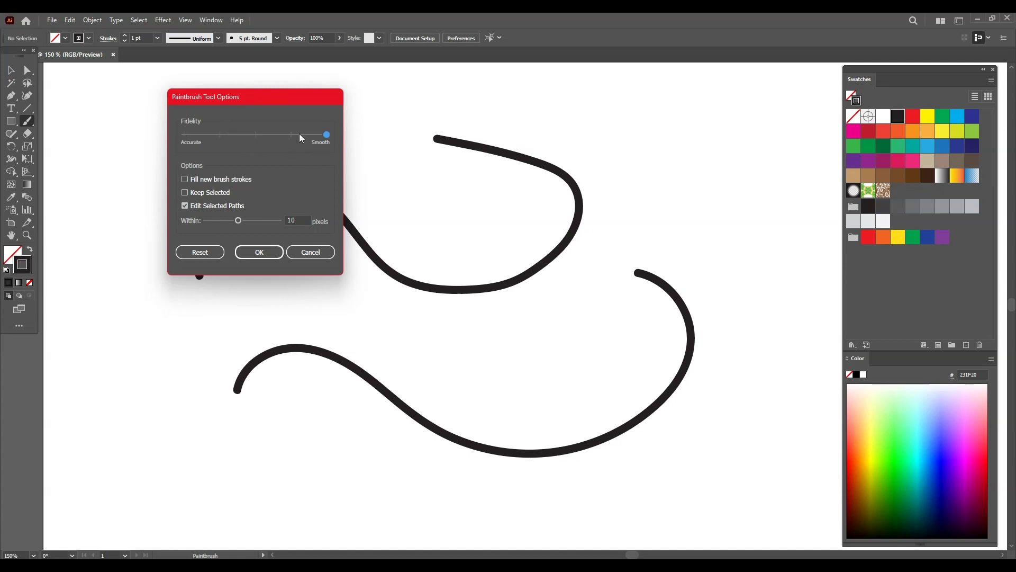
{"action": "left_click_drag", "start_coordinate": [239, 220], "coordinate": [273, 224]}
{"action": "left_click", "coordinate": [186, 180]}
{"action": "left_click", "coordinate": [259, 252]}
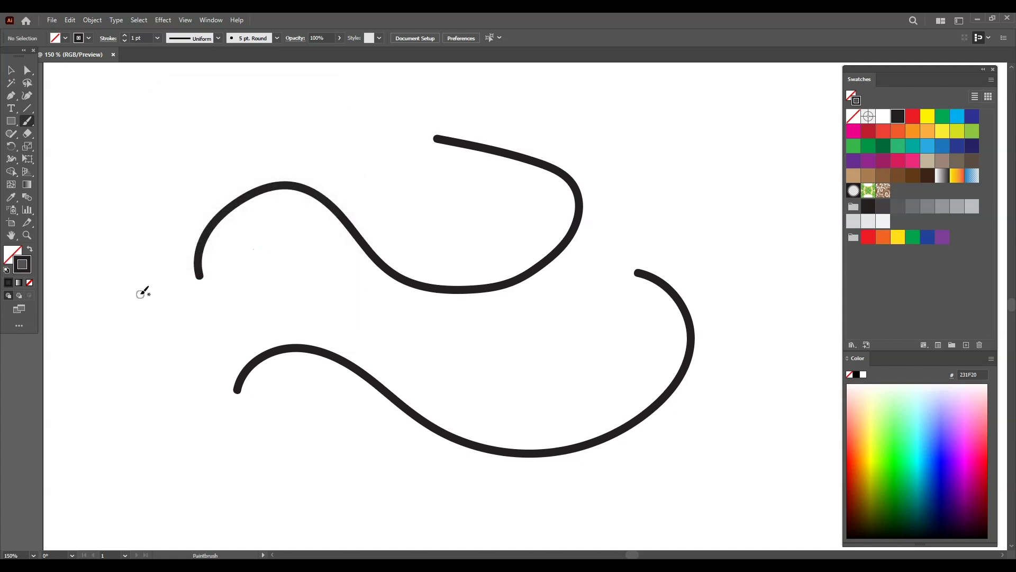
Step: Set the fill colour to red F70000 and paint a filled wavy stroke across the existing strokes
{"action": "double_click", "coordinate": [13, 254]}
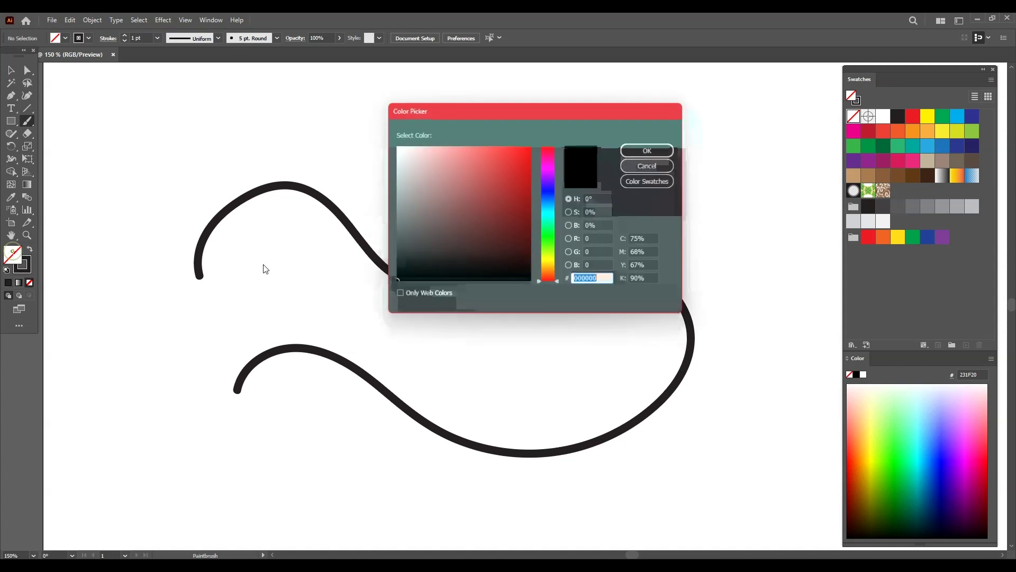
{"action": "left_click", "coordinate": [530, 150]}
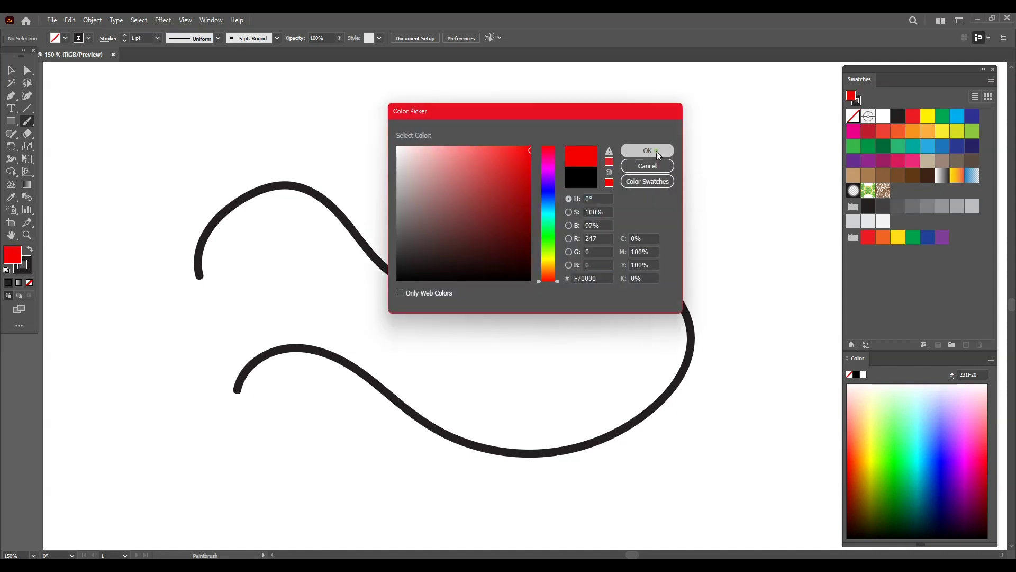
{"action": "left_click", "coordinate": [655, 152]}
{"action": "mouse_move", "coordinate": [222, 313]}
{"action": "left_mouse_down"}
{"action": "mouse_move", "coordinate": [293, 183]}
{"action": "mouse_move", "coordinate": [827, 199]}
{"action": "left_mouse_up"}
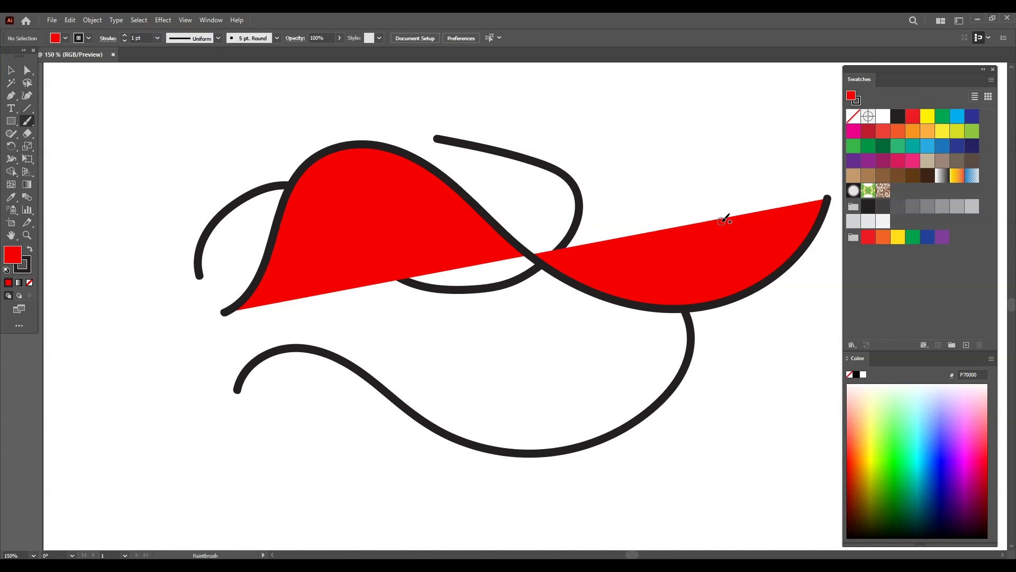
Step: Turn off Fill new brush strokes, turn on Keep Selected, and paint two long curved strokes across the artboard
{"action": "double_click", "coordinate": [26, 121]}
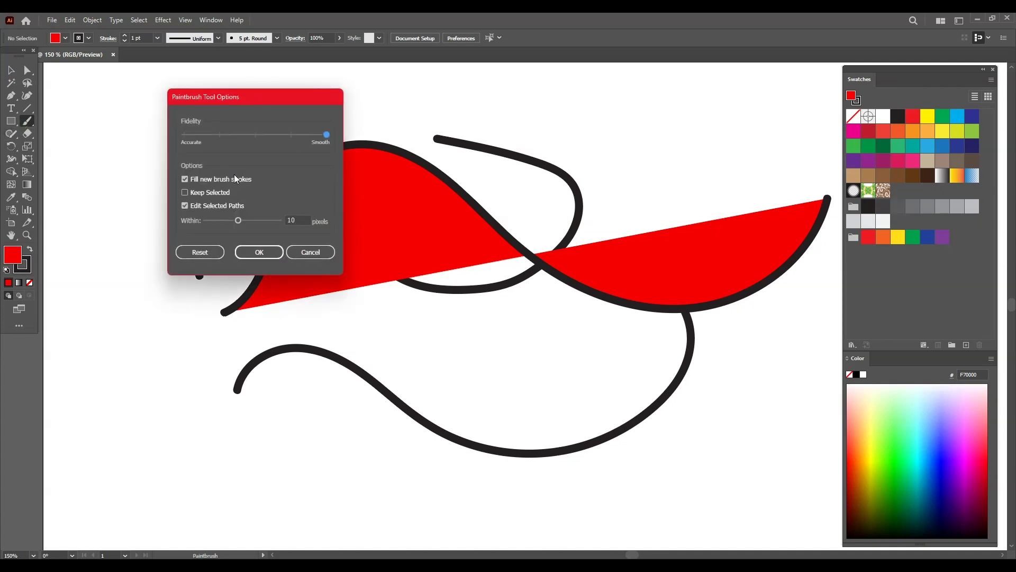
{"action": "left_click", "coordinate": [185, 179]}
{"action": "left_click", "coordinate": [183, 205]}
{"action": "left_click", "coordinate": [258, 252]}
{"action": "mouse_move", "coordinate": [62, 265]}
{"action": "left_mouse_down"}
{"action": "mouse_move", "coordinate": [322, 180]}
{"action": "mouse_move", "coordinate": [676, 129]}
{"action": "mouse_move", "coordinate": [696, 165]}
{"action": "left_mouse_up"}
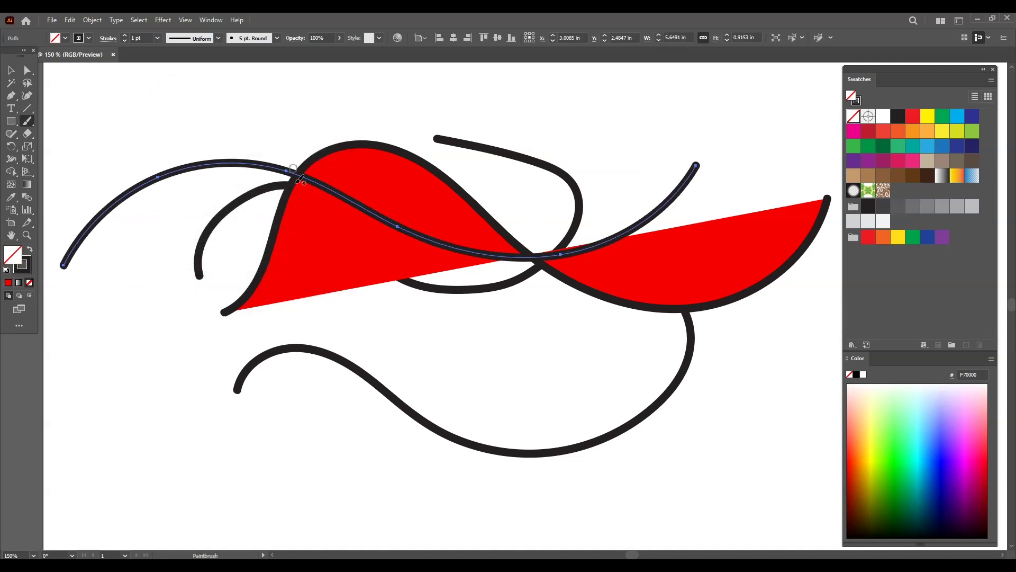
{"action": "mouse_move", "coordinate": [200, 448]}
{"action": "left_mouse_down"}
{"action": "mouse_move", "coordinate": [332, 350]}
{"action": "mouse_move", "coordinate": [552, 390]}
{"action": "left_mouse_up"}
{"action": "left_click_drag", "start_coordinate": [650, 335], "coordinate": [397, 167]}
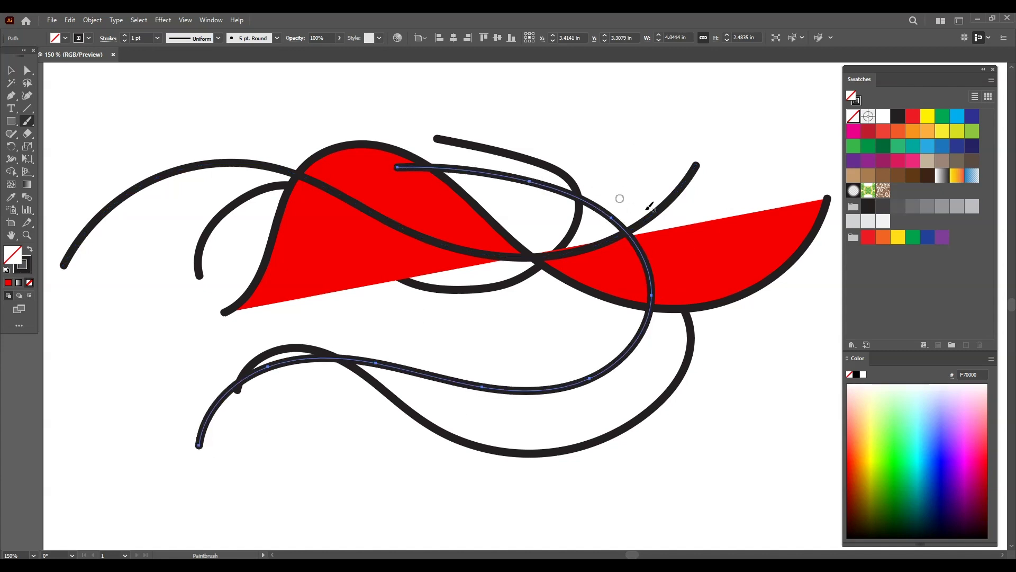
Step: Set the Paintbrush to edit selected paths within 20 pixels
{"action": "left_click", "coordinate": [26, 122]}
{"action": "double_click", "coordinate": [26, 122]}
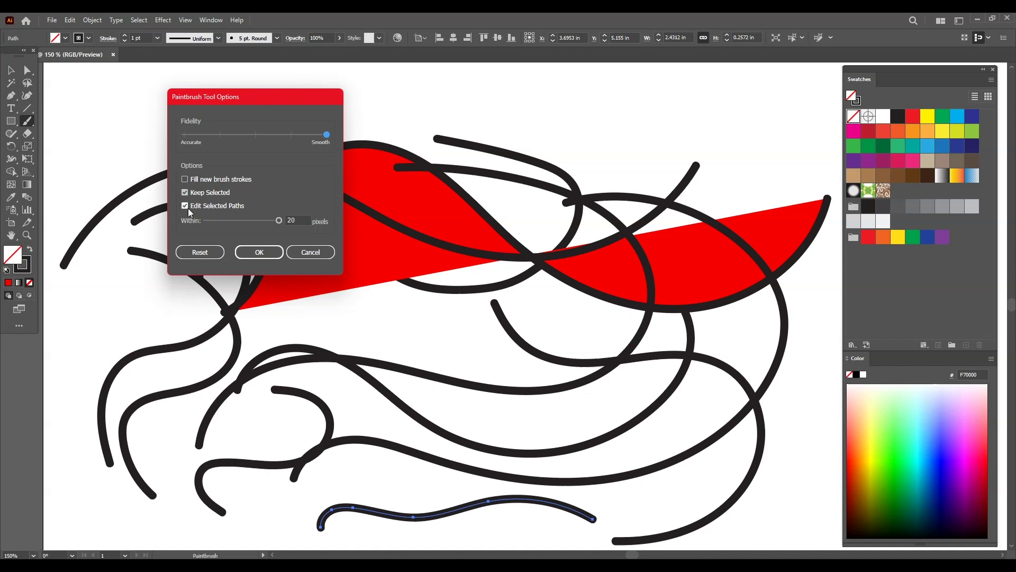
{"action": "left_click", "coordinate": [260, 252]}
Step: Delete all the artwork from the artboard
{"action": "key", "text": "v"}
{"action": "key", "text": "ctrl+a"}
{"action": "key", "text": "Delete"}
Step: Draw a rectangle about 1.83 by 1.63 in near the upper middle of the artboard and fill it with red ED1C24
{"action": "left_click", "coordinate": [28, 120]}
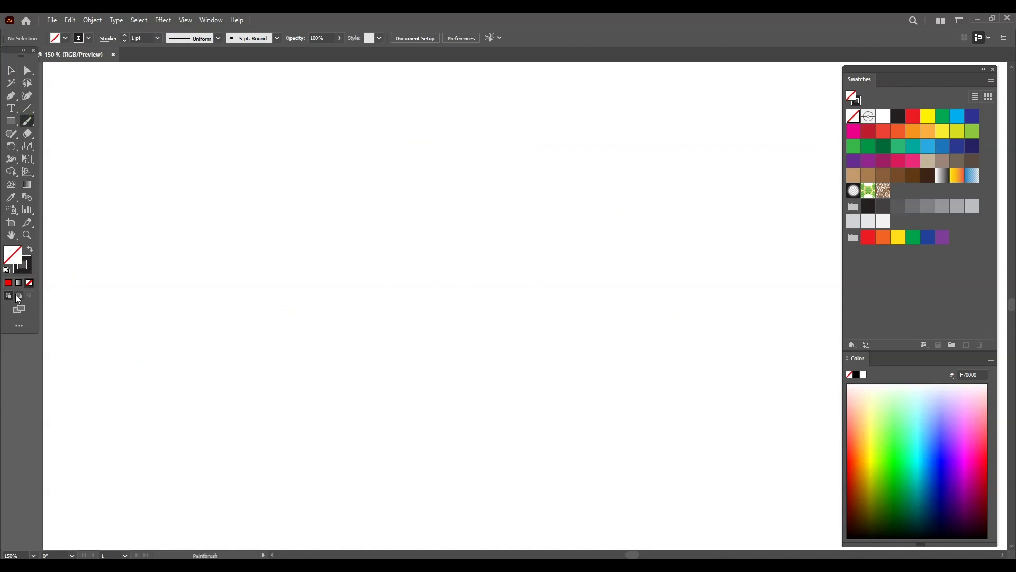
{"action": "left_click", "coordinate": [11, 121]}
{"action": "mouse_move", "coordinate": [266, 166]}
{"action": "left_mouse_down"}
{"action": "mouse_move", "coordinate": [360, 276]}
{"action": "mouse_move", "coordinate": [473, 350]}
{"action": "left_mouse_up"}
{"action": "left_click", "coordinate": [919, 113]}
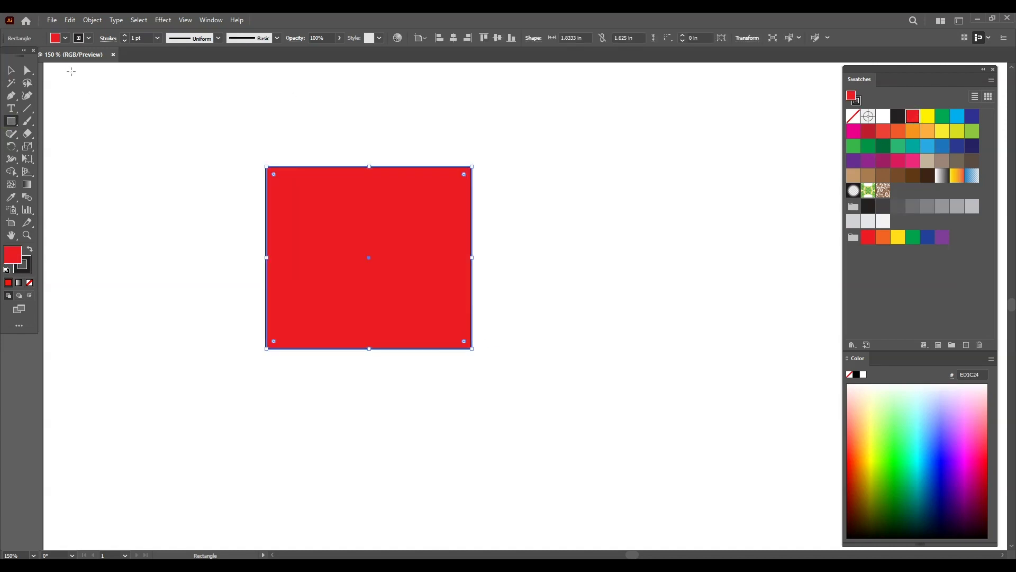
Step: Paint two wavy brush strokes over the red rectangle and redraw part of the second stroke
{"action": "left_click", "coordinate": [27, 121]}
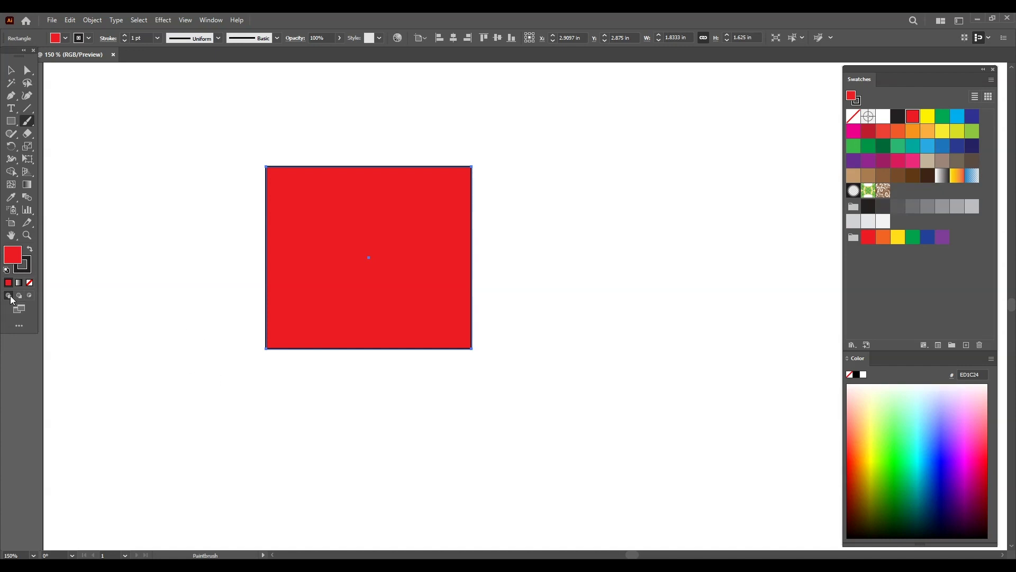
{"action": "mouse_move", "coordinate": [214, 353]}
{"action": "left_mouse_down"}
{"action": "mouse_move", "coordinate": [260, 255]}
{"action": "mouse_move", "coordinate": [564, 233]}
{"action": "mouse_move", "coordinate": [548, 98]}
{"action": "left_mouse_up"}
{"action": "mouse_move", "coordinate": [156, 200]}
{"action": "left_mouse_down"}
{"action": "mouse_move", "coordinate": [178, 183]}
{"action": "mouse_move", "coordinate": [631, 356]}
{"action": "left_mouse_up"}
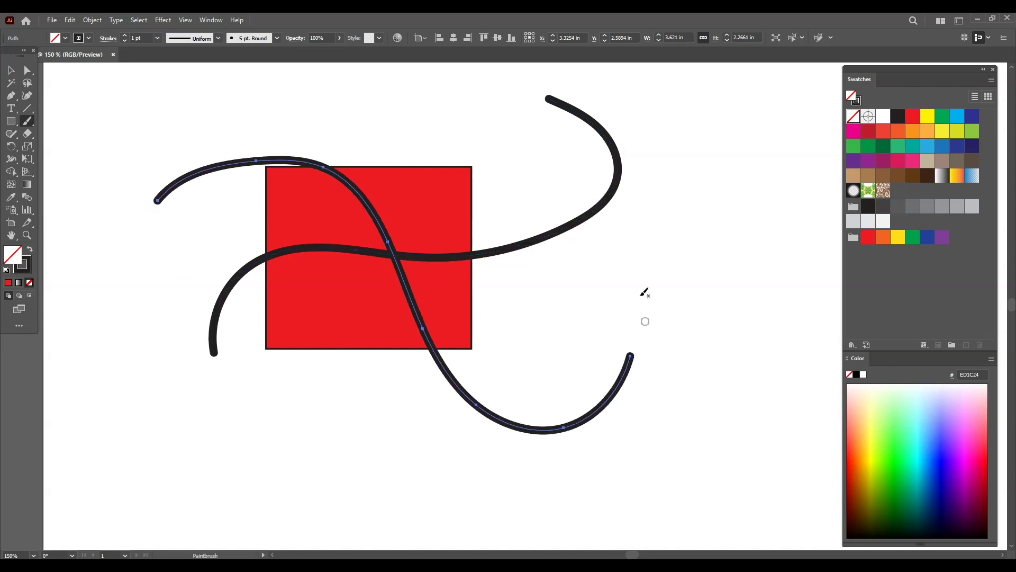
{"action": "mouse_move", "coordinate": [391, 236]}
{"action": "left_mouse_down"}
{"action": "mouse_move", "coordinate": [533, 91]}
{"action": "mouse_move", "coordinate": [526, 64]}
{"action": "left_mouse_up"}
{"action": "left_click_drag", "start_coordinate": [315, 204], "coordinate": [181, 134]}
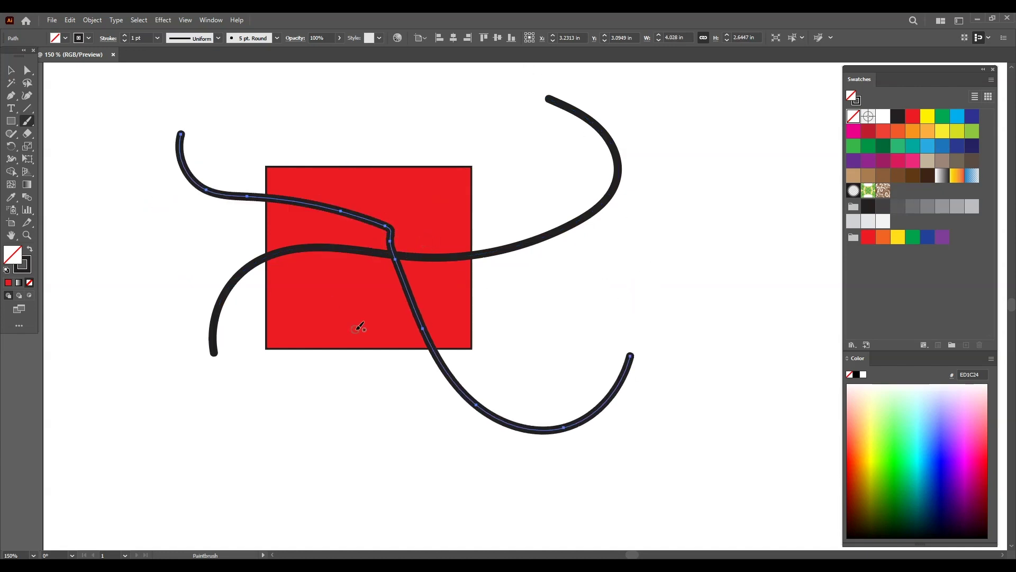
Step: Undo the brush strokes painted over the red rectangle
{"action": "key", "text": "v"}
{"action": "key", "text": "ctrl+z"}
{"action": "key", "text": "ctrl+z"}
{"action": "key", "text": "ctrl+z"}
{"action": "key", "text": "ctrl+z"}
{"action": "key", "text": "ctrl+z"}
{"action": "key", "text": "ctrl+z"}
Step: Switch to Draw Behind mode and paint four long brush strokes crossing behind the red rectangle
{"action": "key", "text": "b"}
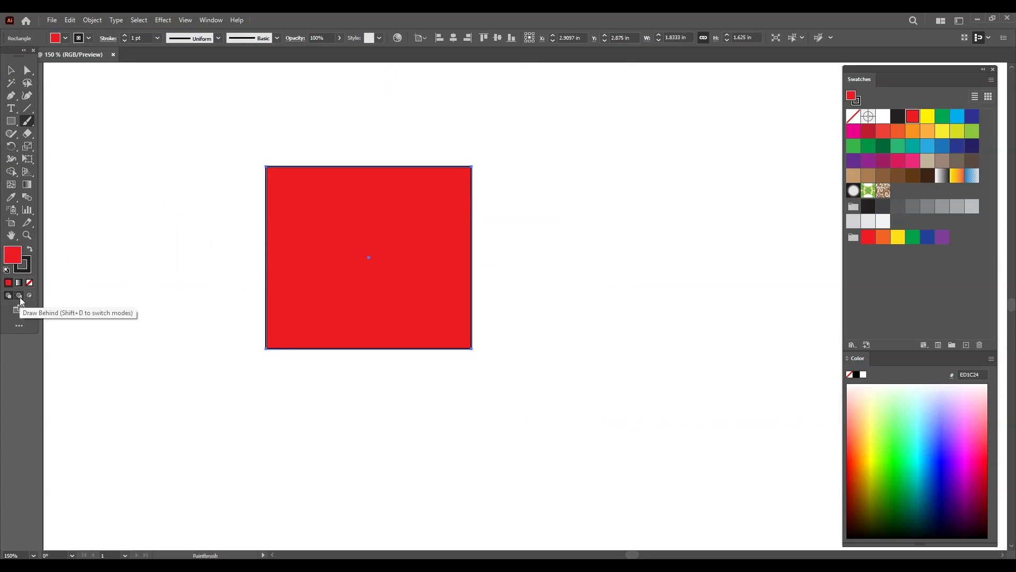
{"action": "left_click", "coordinate": [20, 299]}
{"action": "mouse_move", "coordinate": [608, 211]}
{"action": "left_mouse_down"}
{"action": "mouse_move", "coordinate": [469, 128]}
{"action": "mouse_move", "coordinate": [384, 275]}
{"action": "mouse_move", "coordinate": [172, 384]}
{"action": "left_mouse_up"}
{"action": "left_click_drag", "start_coordinate": [184, 257], "coordinate": [582, 260]}
{"action": "mouse_move", "coordinate": [391, 113]}
{"action": "left_mouse_down"}
{"action": "mouse_move", "coordinate": [360, 323]}
{"action": "mouse_move", "coordinate": [380, 499]}
{"action": "left_mouse_up"}
{"action": "mouse_move", "coordinate": [203, 327]}
{"action": "left_mouse_down"}
{"action": "mouse_move", "coordinate": [404, 280]}
{"action": "mouse_move", "coordinate": [524, 213]}
{"action": "left_mouse_up"}
{"action": "left_click_drag", "start_coordinate": [547, 165], "coordinate": [543, 173]}
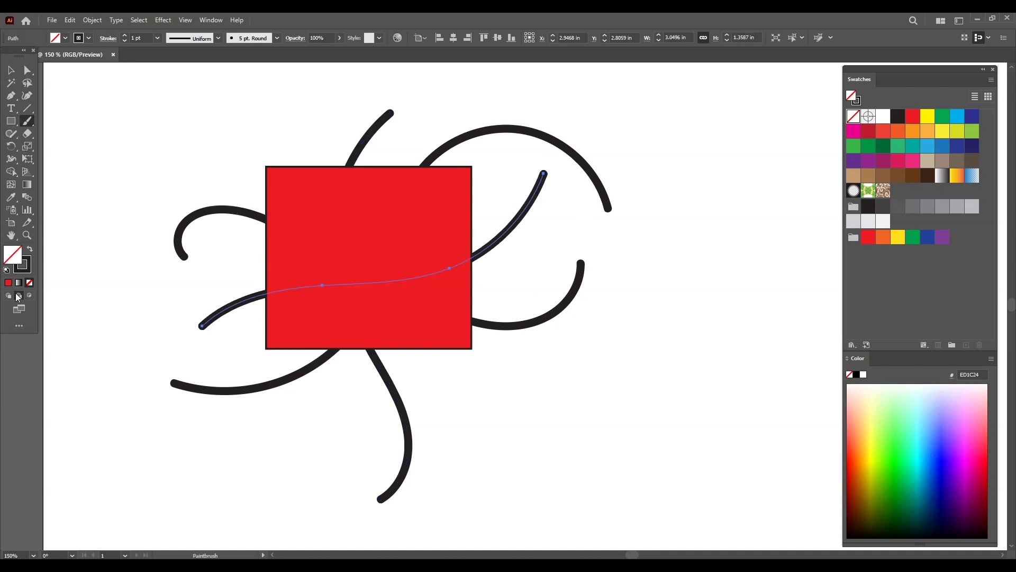
Step: Delete the four strokes behind the red rectangle and reposition the rectangle near the middle of the artboard
{"action": "key", "text": "v"}
{"action": "left_click_drag", "start_coordinate": [365, 243], "coordinate": [666, 372]}
{"action": "left_click_drag", "start_coordinate": [301, 155], "coordinate": [442, 360]}
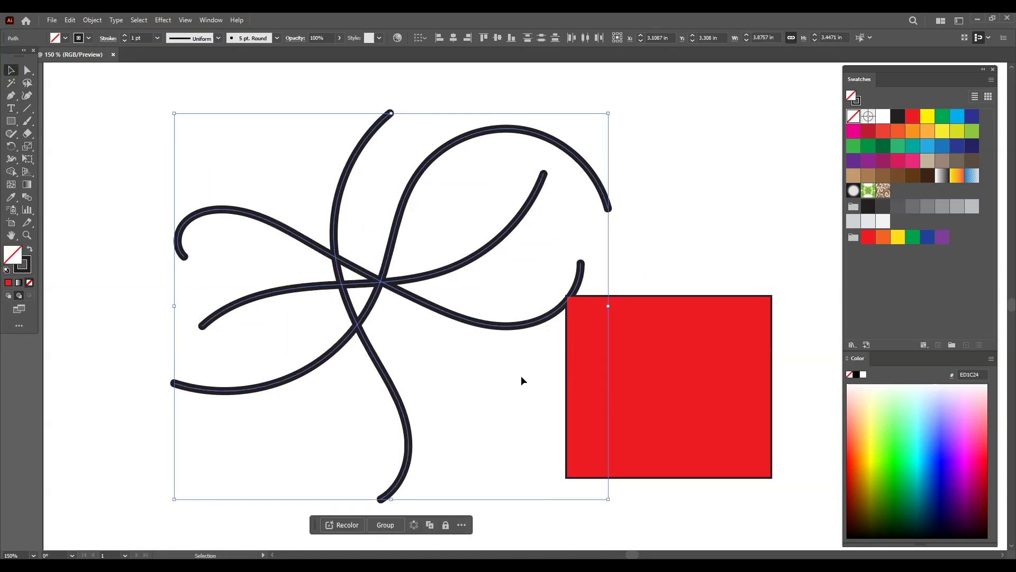
{"action": "key", "text": "Delete"}
{"action": "left_click_drag", "start_coordinate": [662, 385], "coordinate": [388, 281]}
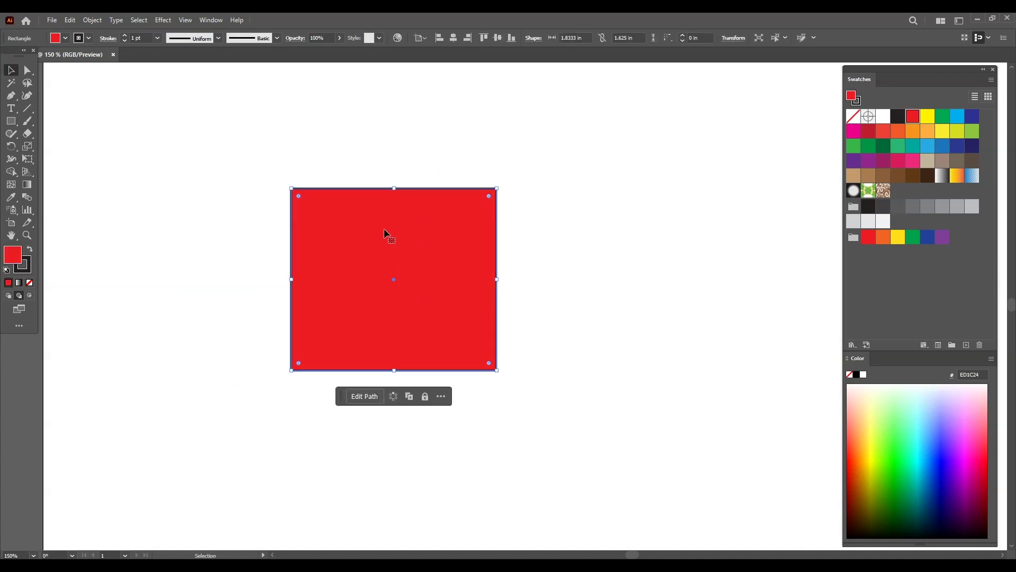
Step: Switch to Draw Inside mode for the red rectangle and paint crossing horizontal and vertical strokes plus a zigzag inside it
{"action": "left_click", "coordinate": [28, 299]}
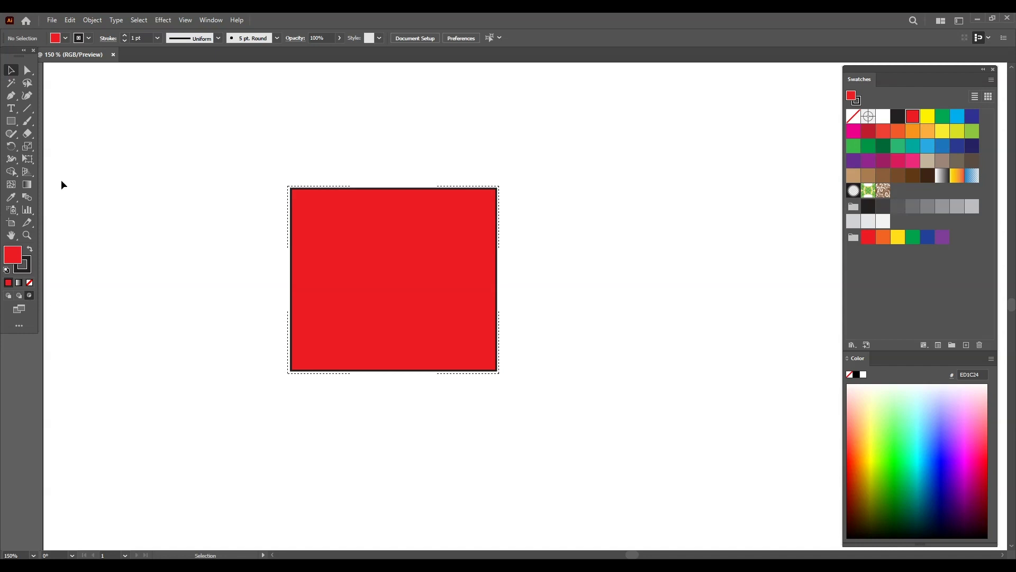
{"action": "left_click", "coordinate": [28, 121]}
{"action": "mouse_move", "coordinate": [194, 304]}
{"action": "left_mouse_down"}
{"action": "mouse_move", "coordinate": [213, 283]}
{"action": "mouse_move", "coordinate": [659, 174]}
{"action": "left_mouse_up"}
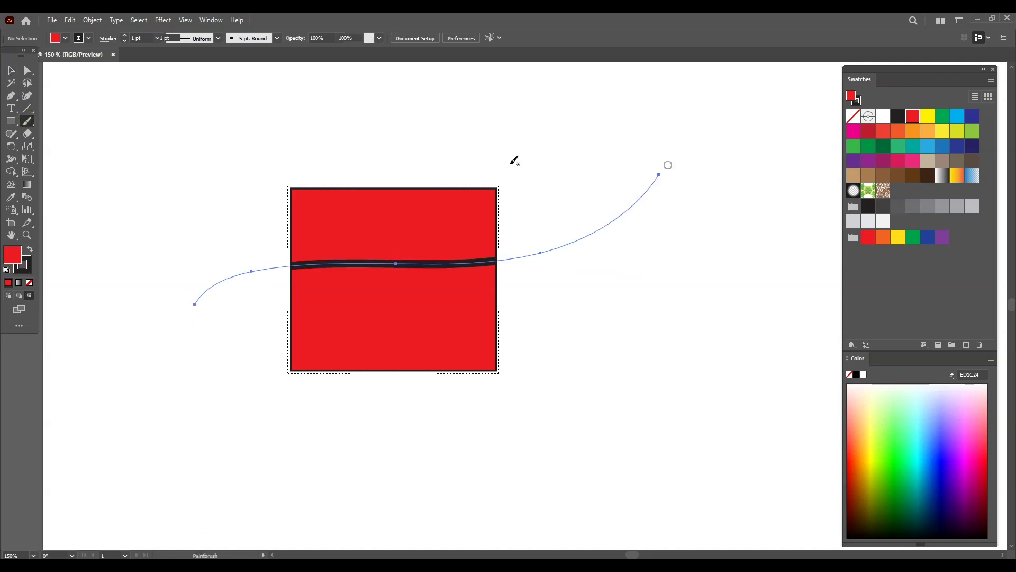
{"action": "left_click_drag", "start_coordinate": [424, 175], "coordinate": [456, 135]}
{"action": "left_click_drag", "start_coordinate": [387, 244], "coordinate": [279, 479]}
{"action": "left_click_drag", "start_coordinate": [235, 364], "coordinate": [629, 220]}
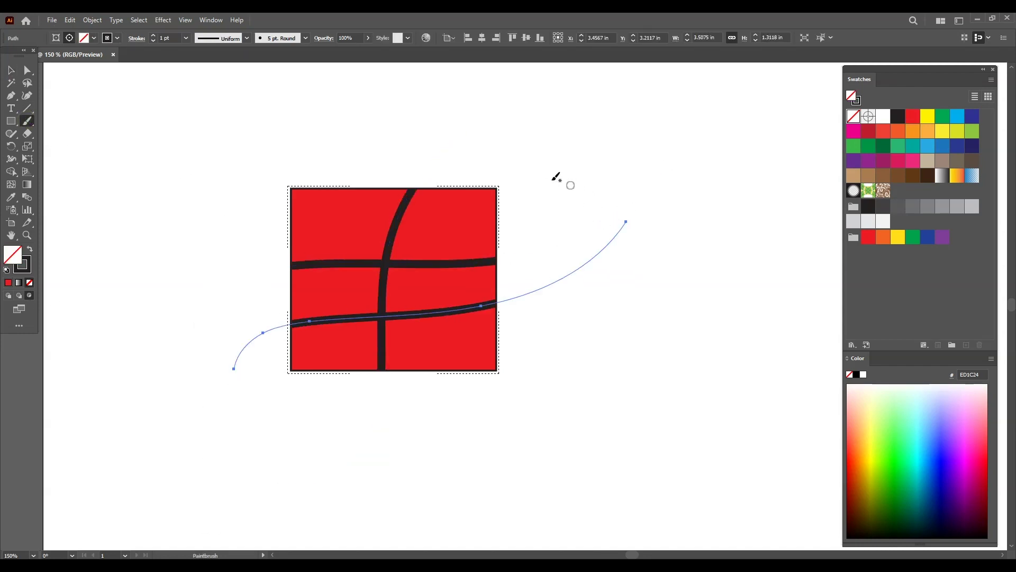
{"action": "left_click_drag", "start_coordinate": [543, 182], "coordinate": [163, 210]}
{"action": "mouse_move", "coordinate": [335, 157]}
{"action": "left_mouse_down"}
{"action": "mouse_move", "coordinate": [358, 199]}
{"action": "mouse_move", "coordinate": [390, 449]}
{"action": "left_mouse_up"}
{"action": "left_click_drag", "start_coordinate": [448, 143], "coordinate": [531, 450]}
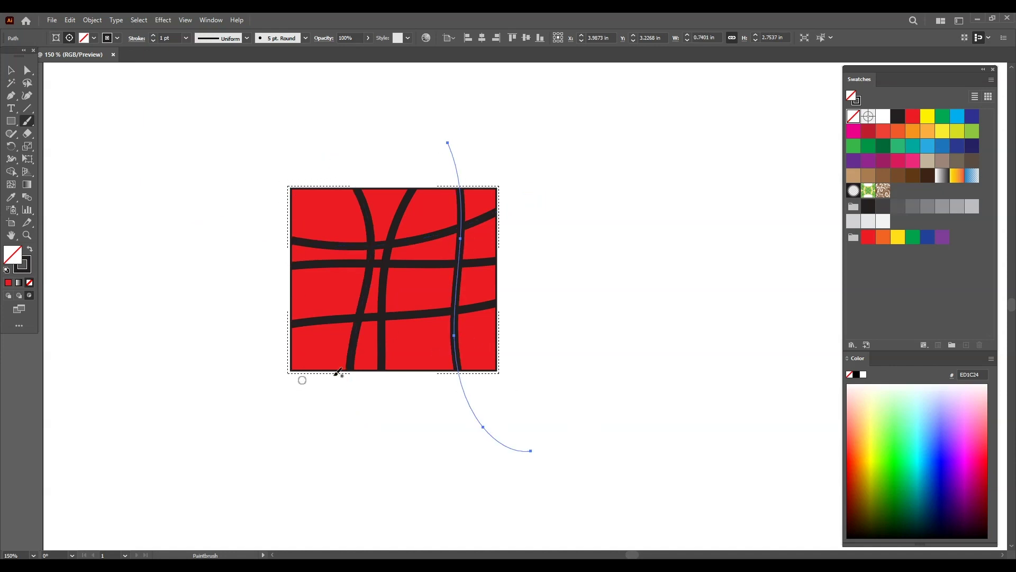
{"action": "mouse_move", "coordinate": [272, 261]}
{"action": "left_mouse_down"}
{"action": "mouse_move", "coordinate": [318, 315]}
{"action": "mouse_move", "coordinate": [501, 362]}
{"action": "left_mouse_up"}
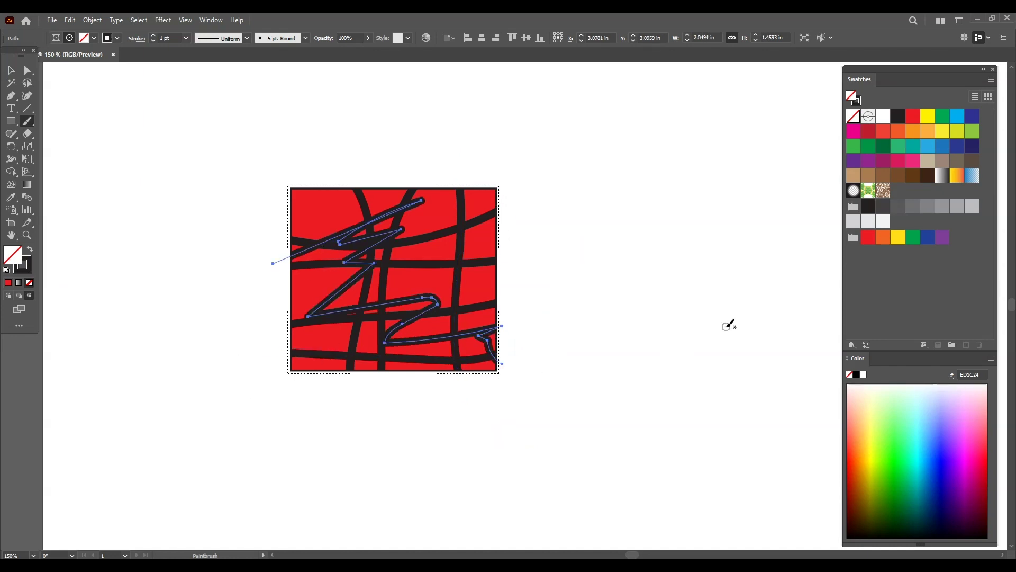
Step: Try a yellow FFF200 fill on the zigzag stroke and undo it
{"action": "left_click", "coordinate": [928, 116]}
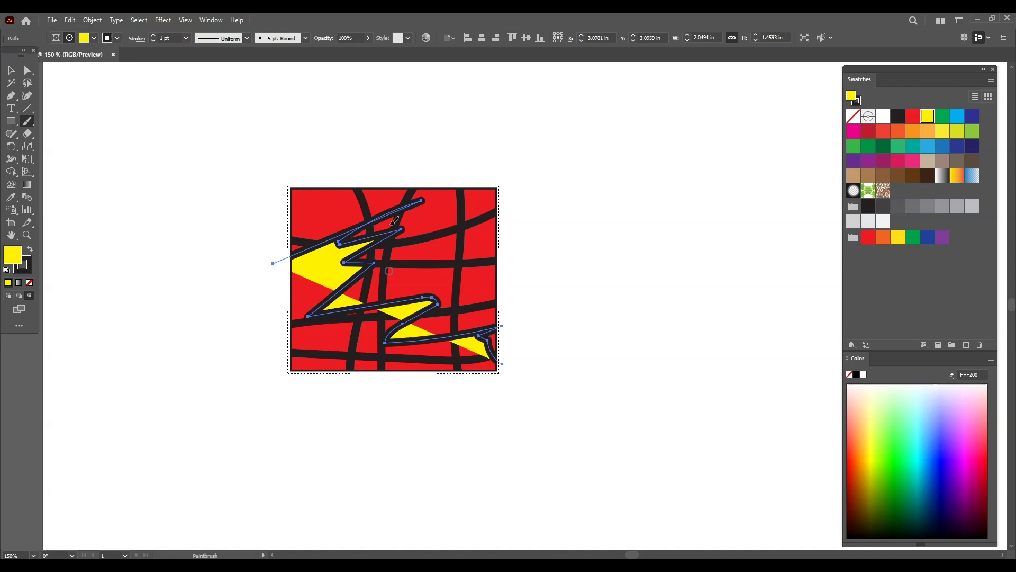
{"action": "key", "text": "ctrl+z"}
Step: Paint four more crossing brush strokes inside the red rectangle and deselect everything
{"action": "left_click_drag", "start_coordinate": [289, 220], "coordinate": [521, 357]}
{"action": "left_click_drag", "start_coordinate": [315, 390], "coordinate": [545, 220]}
{"action": "left_click_drag", "start_coordinate": [308, 237], "coordinate": [480, 311]}
{"action": "left_click_drag", "start_coordinate": [449, 137], "coordinate": [439, 435]}
{"action": "key", "text": "v"}
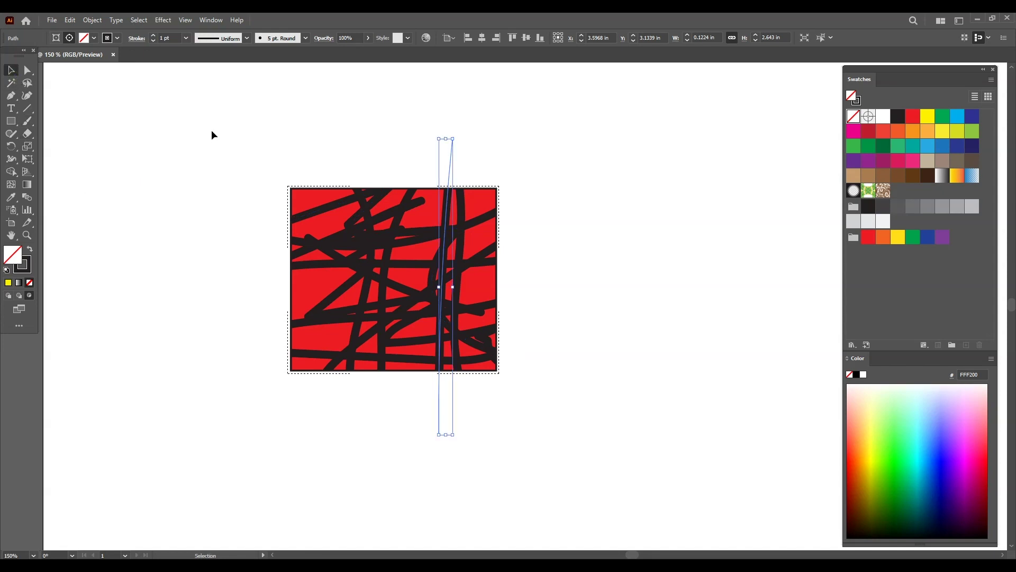
{"action": "left_click", "coordinate": [212, 131]}
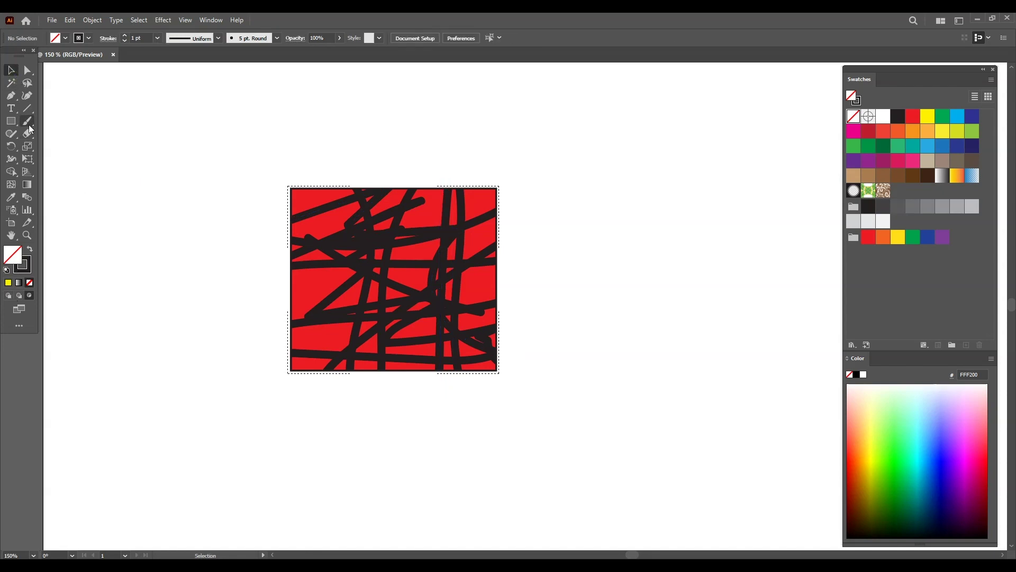
Step: Leave Draw Inside mode and select the clipped rectangle group
{"action": "left_click", "coordinate": [9, 296]}
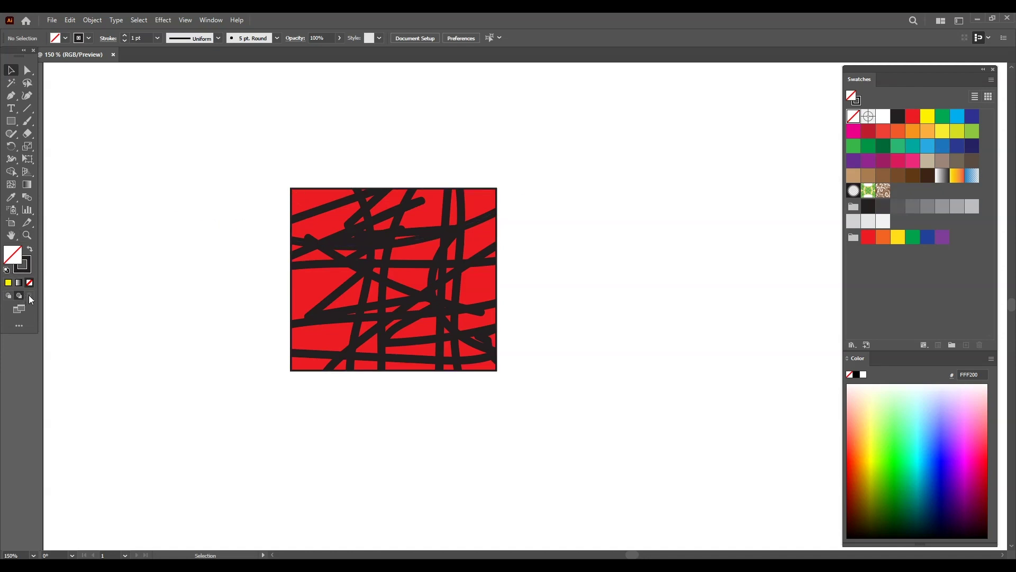
{"action": "left_click", "coordinate": [355, 204]}
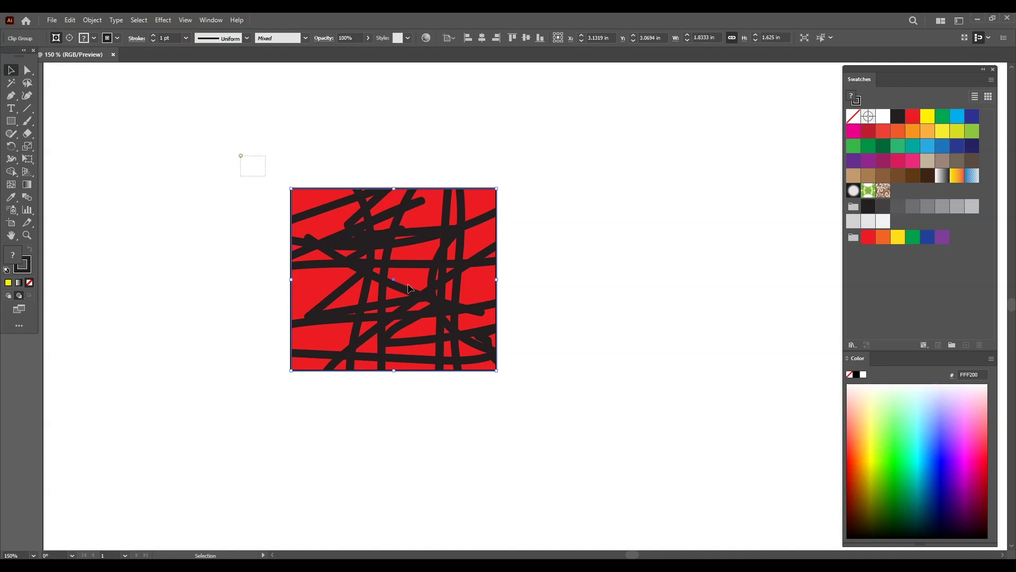
Step: Select the red rectangle together with its clipped strokes and delete it to clear the artboard
{"action": "left_click", "coordinate": [332, 170]}
{"action": "left_click", "coordinate": [303, 197]}
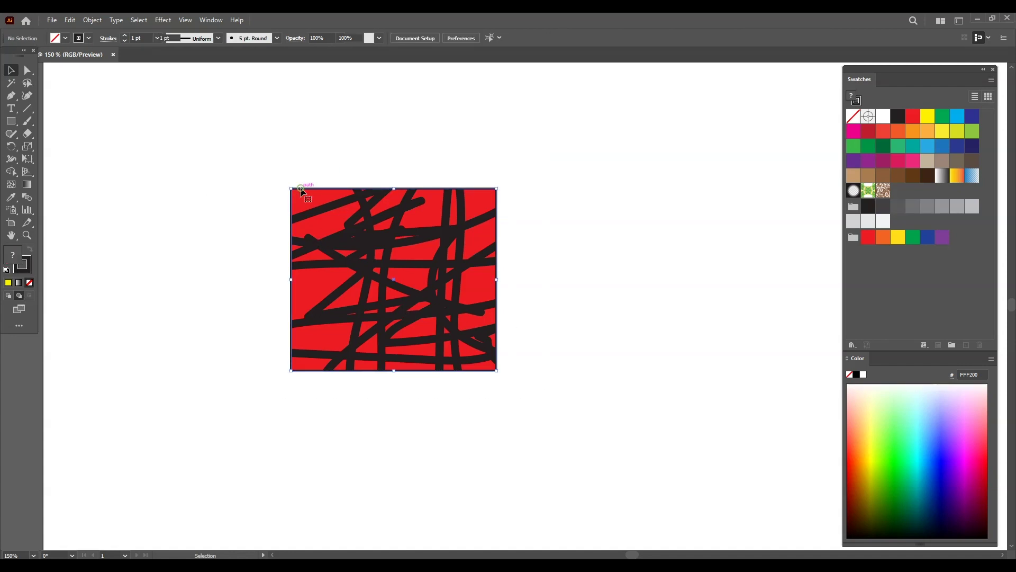
{"action": "left_click", "coordinate": [27, 121]}
{"action": "left_click", "coordinate": [11, 70]}
{"action": "left_click_drag", "start_coordinate": [131, 132], "coordinate": [570, 403]}
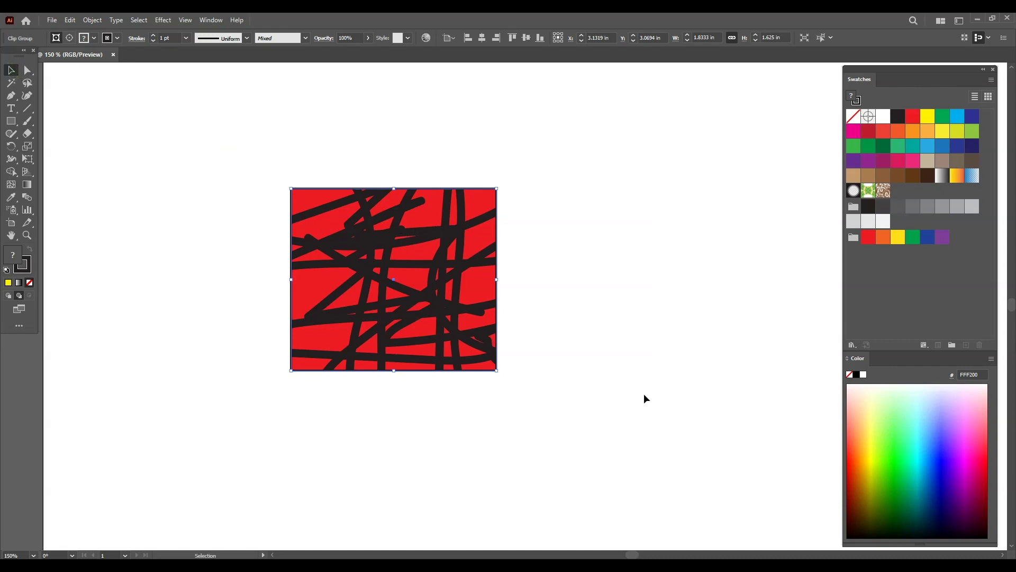
{"action": "key", "text": "Delete"}
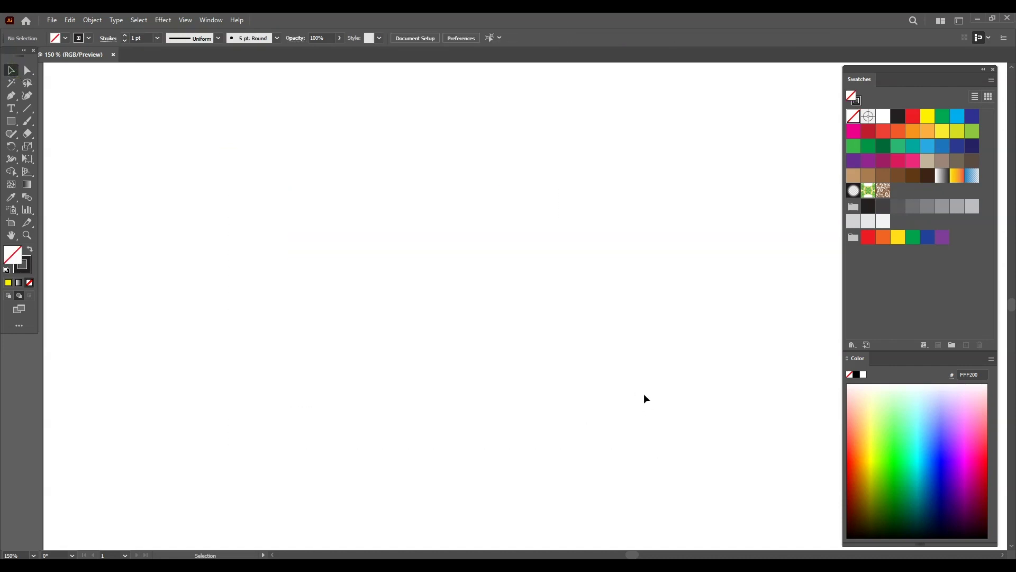
Step: Activate the Paintbrush tool, show the Brushes panel and place it beside the Swatches panel
{"action": "left_click", "coordinate": [25, 122]}
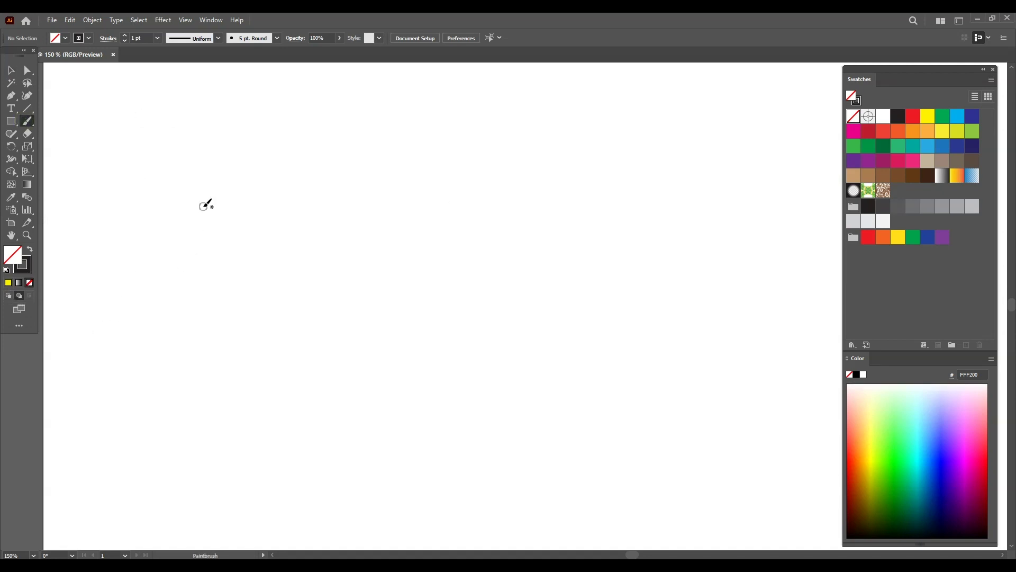
{"action": "left_click", "coordinate": [213, 20]}
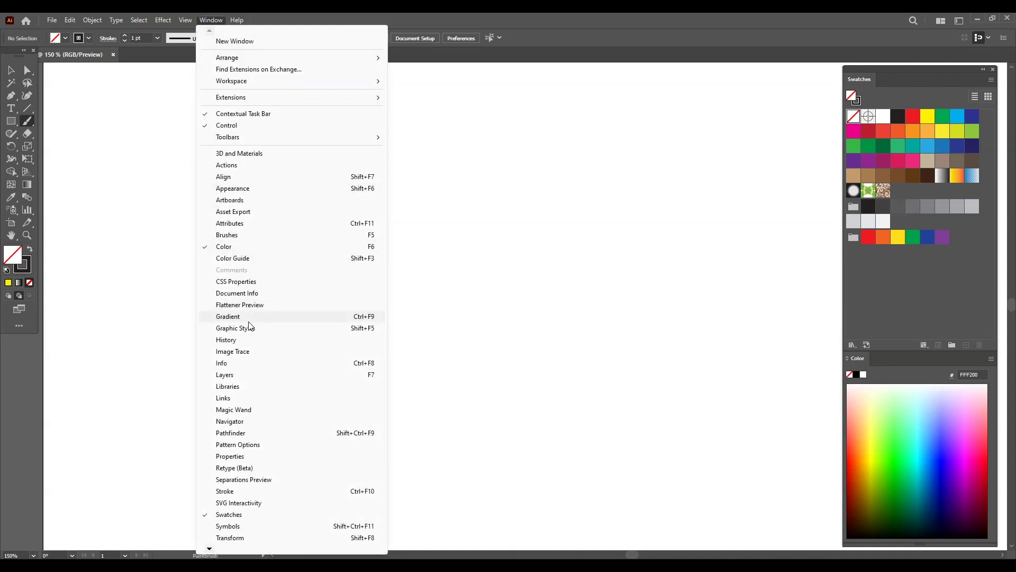
{"action": "left_click", "coordinate": [230, 239]}
{"action": "mouse_move", "coordinate": [596, 111]}
{"action": "left_mouse_down"}
{"action": "mouse_move", "coordinate": [710, 78]}
{"action": "mouse_move", "coordinate": [695, 87]}
{"action": "left_mouse_up"}
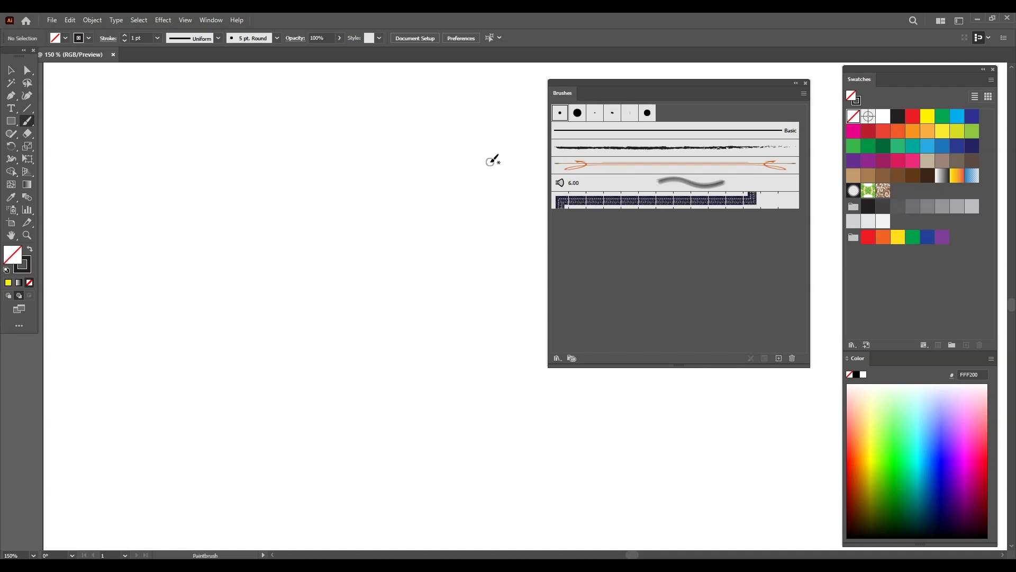
Step: Paint three curved strokes, applying the large round brush to the second and the 3 pt. Oval brush to the third
{"action": "left_click_drag", "start_coordinate": [153, 247], "coordinate": [357, 136]}
{"action": "mouse_move", "coordinate": [206, 327]}
{"action": "left_mouse_down"}
{"action": "mouse_move", "coordinate": [372, 257]}
{"action": "mouse_move", "coordinate": [385, 183]}
{"action": "left_mouse_up"}
{"action": "left_click", "coordinate": [577, 113]}
{"action": "left_click_drag", "start_coordinate": [323, 351], "coordinate": [418, 217]}
{"action": "left_click", "coordinate": [595, 118]}
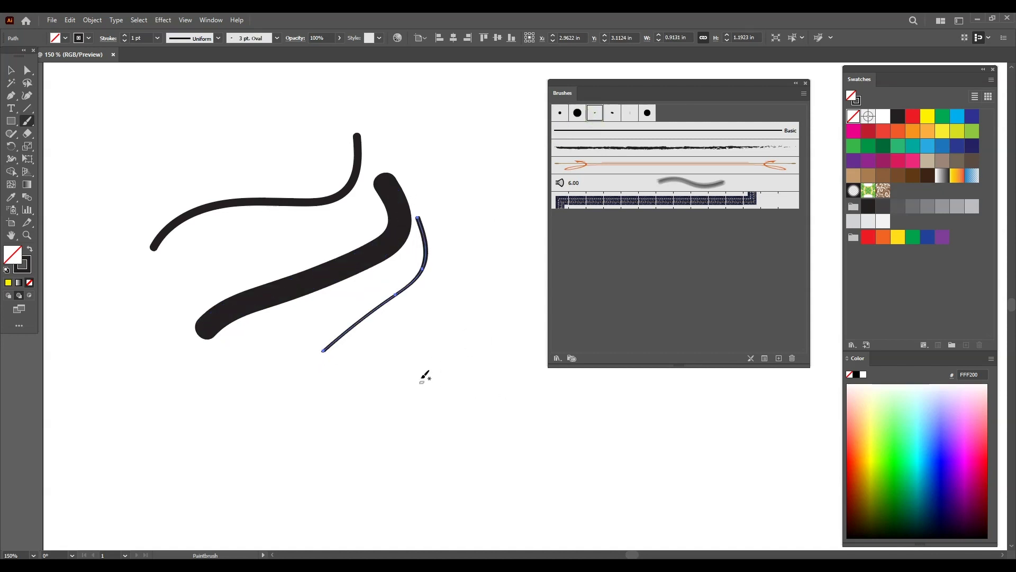
Step: Paint four more curved strokes toward the artboard's centre and apply the 5 pt. Flat brush to the last one
{"action": "mouse_move", "coordinate": [421, 376]}
{"action": "left_mouse_down"}
{"action": "mouse_move", "coordinate": [465, 275]}
{"action": "mouse_move", "coordinate": [456, 234]}
{"action": "left_mouse_up"}
{"action": "mouse_move", "coordinate": [328, 455]}
{"action": "left_mouse_down"}
{"action": "mouse_move", "coordinate": [404, 336]}
{"action": "mouse_move", "coordinate": [420, 235]}
{"action": "left_mouse_up"}
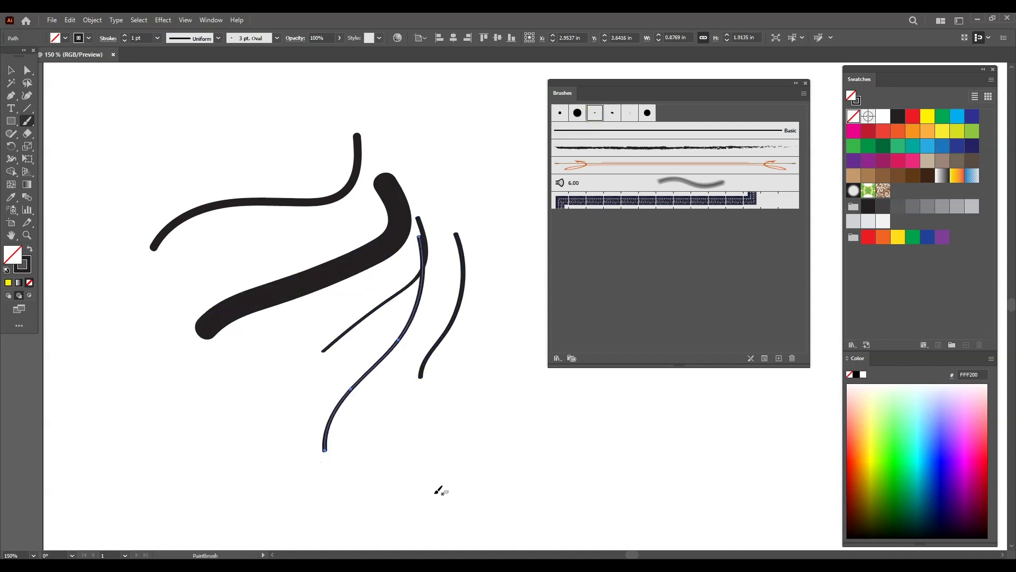
{"action": "left_click_drag", "start_coordinate": [422, 470], "coordinate": [478, 305]}
{"action": "left_click_drag", "start_coordinate": [502, 470], "coordinate": [477, 207]}
{"action": "left_click", "coordinate": [613, 113]}
{"action": "left_click", "coordinate": [630, 113]}
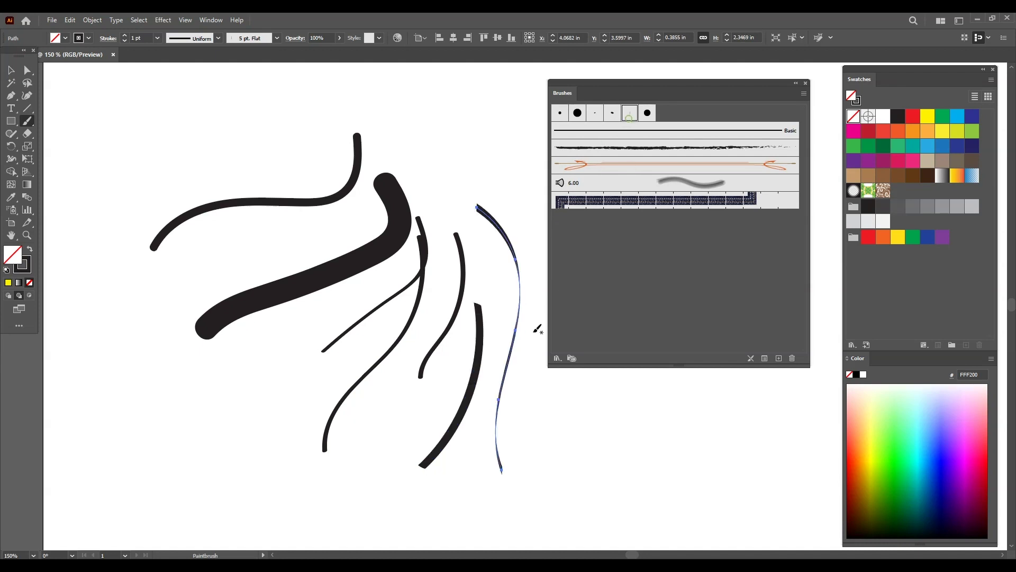
Step: Paint five long S-shaped strokes around the existing ones with the 5 pt. Flat brush
{"action": "left_click_drag", "start_coordinate": [259, 450], "coordinate": [163, 287]}
{"action": "mouse_move", "coordinate": [252, 479]}
{"action": "left_mouse_down"}
{"action": "mouse_move", "coordinate": [553, 448]}
{"action": "mouse_move", "coordinate": [561, 421]}
{"action": "left_mouse_up"}
{"action": "mouse_move", "coordinate": [586, 514]}
{"action": "left_mouse_down"}
{"action": "mouse_move", "coordinate": [583, 496]}
{"action": "mouse_move", "coordinate": [628, 382]}
{"action": "left_mouse_up"}
{"action": "mouse_move", "coordinate": [402, 522]}
{"action": "left_mouse_down"}
{"action": "mouse_move", "coordinate": [179, 494]}
{"action": "mouse_move", "coordinate": [170, 390]}
{"action": "left_mouse_up"}
{"action": "mouse_move", "coordinate": [206, 470]}
{"action": "left_mouse_down"}
{"action": "mouse_move", "coordinate": [77, 312]}
{"action": "mouse_move", "coordinate": [68, 274]}
{"action": "left_mouse_up"}
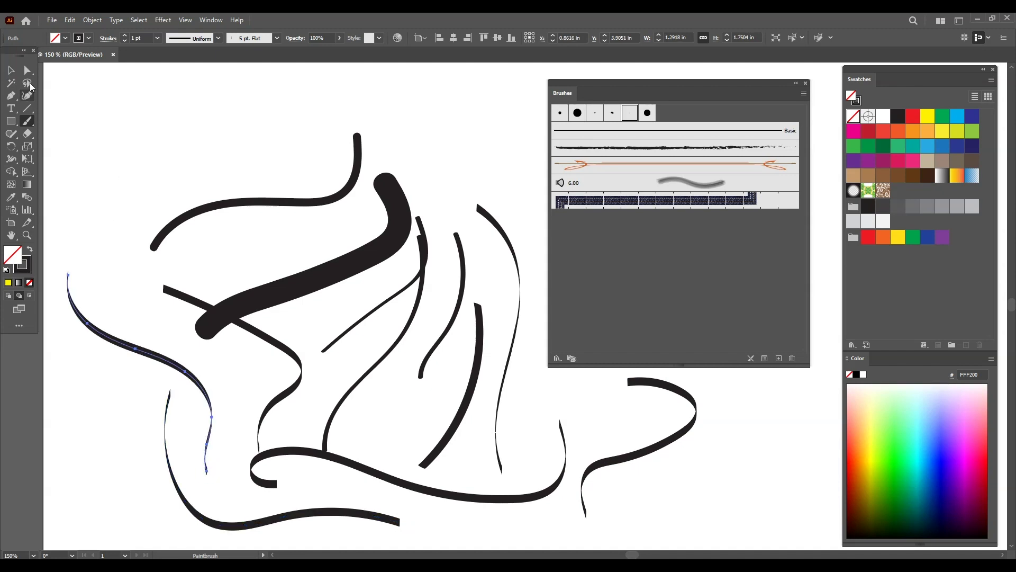
Step: Select all the painted sample strokes and delete them
{"action": "left_click", "coordinate": [11, 70]}
{"action": "mouse_move", "coordinate": [82, 131]}
{"action": "left_mouse_down"}
{"action": "mouse_move", "coordinate": [387, 415]}
{"action": "mouse_move", "coordinate": [709, 522]}
{"action": "left_mouse_up"}
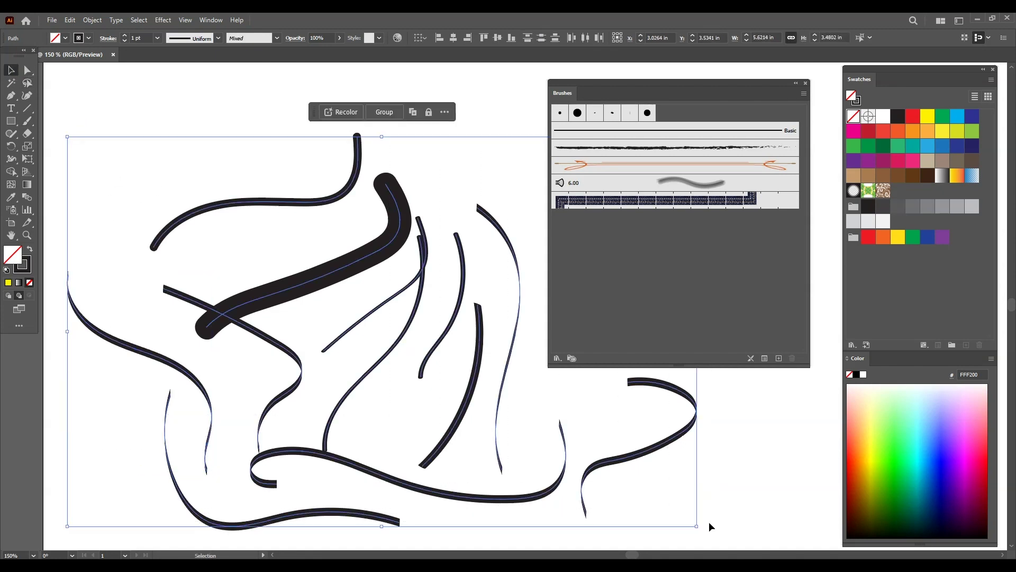
{"action": "key", "text": "Delete"}
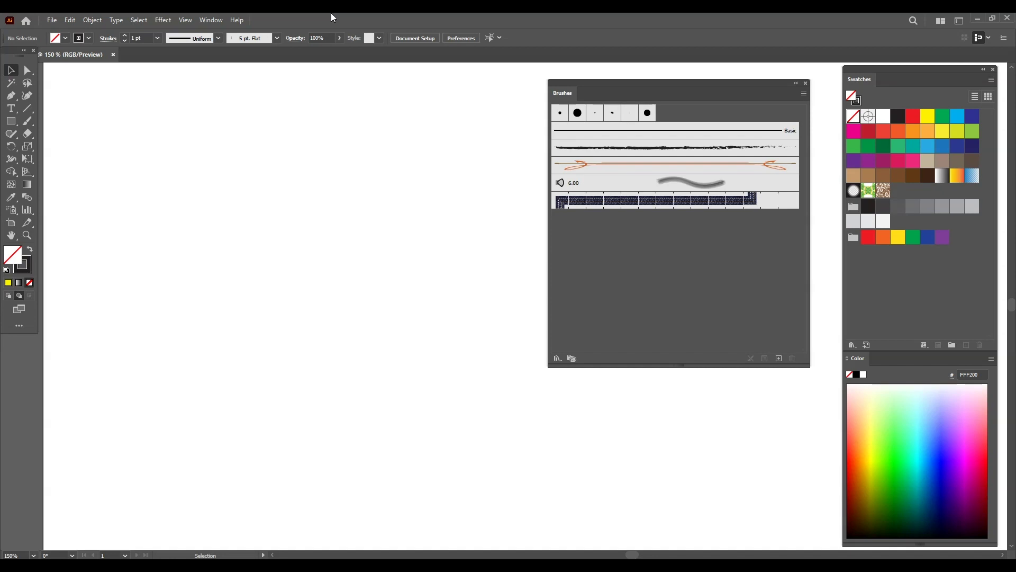
Step: Hand-letter a short first name in calligraphic strokes with the 5 pt. Flat brush and deselect it
{"action": "left_click", "coordinate": [629, 118]}
{"action": "left_click", "coordinate": [27, 121]}
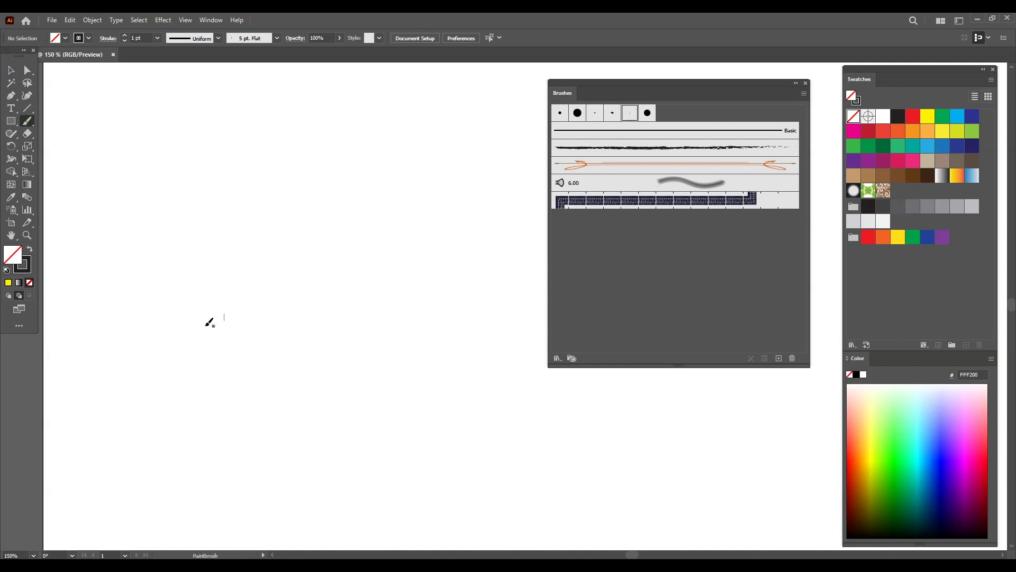
{"action": "mouse_move", "coordinate": [148, 362]}
{"action": "left_mouse_down"}
{"action": "mouse_move", "coordinate": [274, 265]}
{"action": "mouse_move", "coordinate": [276, 324]}
{"action": "left_mouse_up"}
{"action": "left_click_drag", "start_coordinate": [158, 326], "coordinate": [274, 325]}
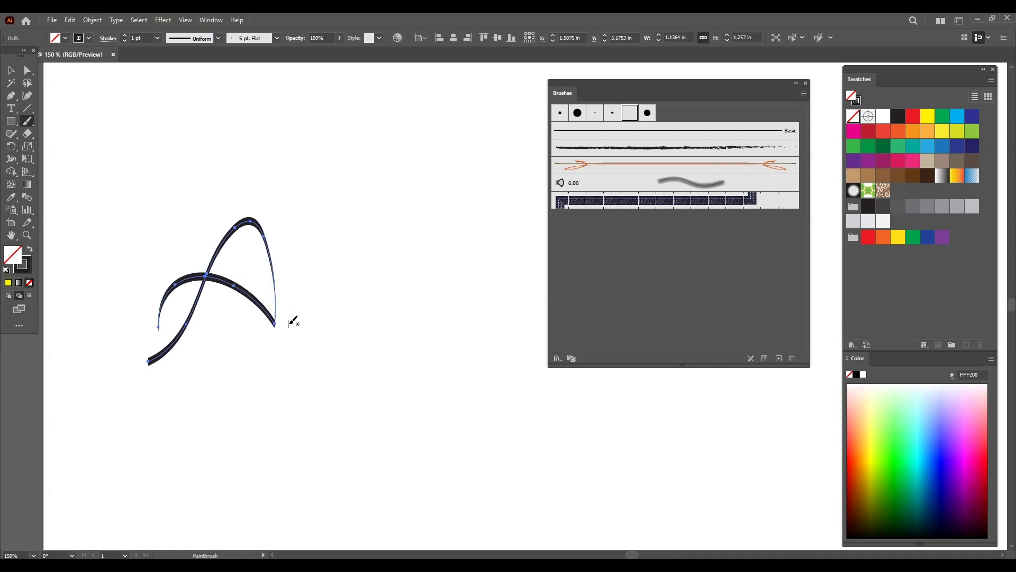
{"action": "mouse_move", "coordinate": [315, 272]}
{"action": "left_mouse_down"}
{"action": "mouse_move", "coordinate": [360, 271]}
{"action": "mouse_move", "coordinate": [387, 309]}
{"action": "left_mouse_up"}
{"action": "left_click_drag", "start_coordinate": [418, 251], "coordinate": [430, 294]}
{"action": "left_click_drag", "start_coordinate": [400, 216], "coordinate": [473, 303]}
{"action": "left_click_drag", "start_coordinate": [431, 261], "coordinate": [469, 260]}
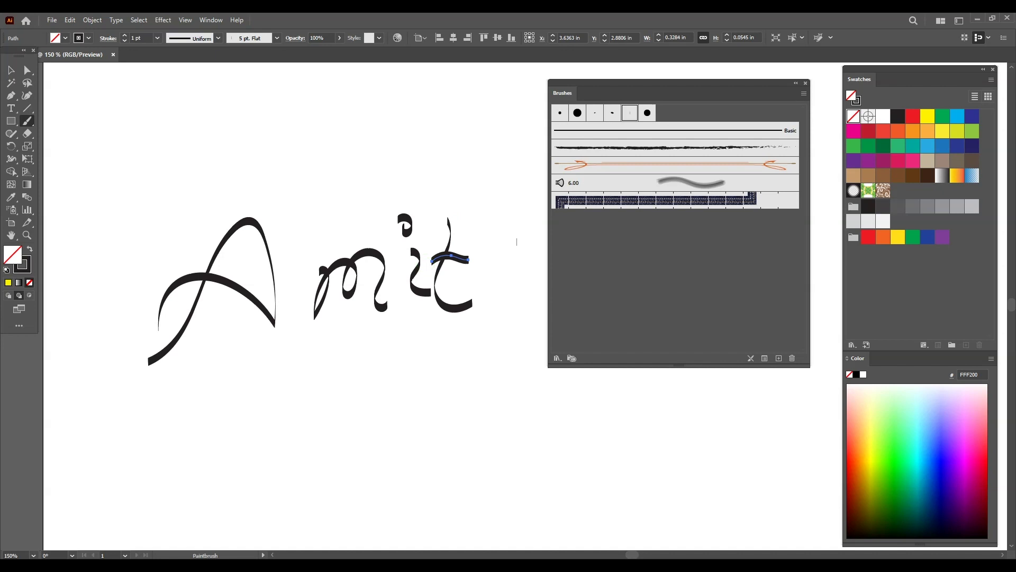
{"action": "key", "text": "v"}
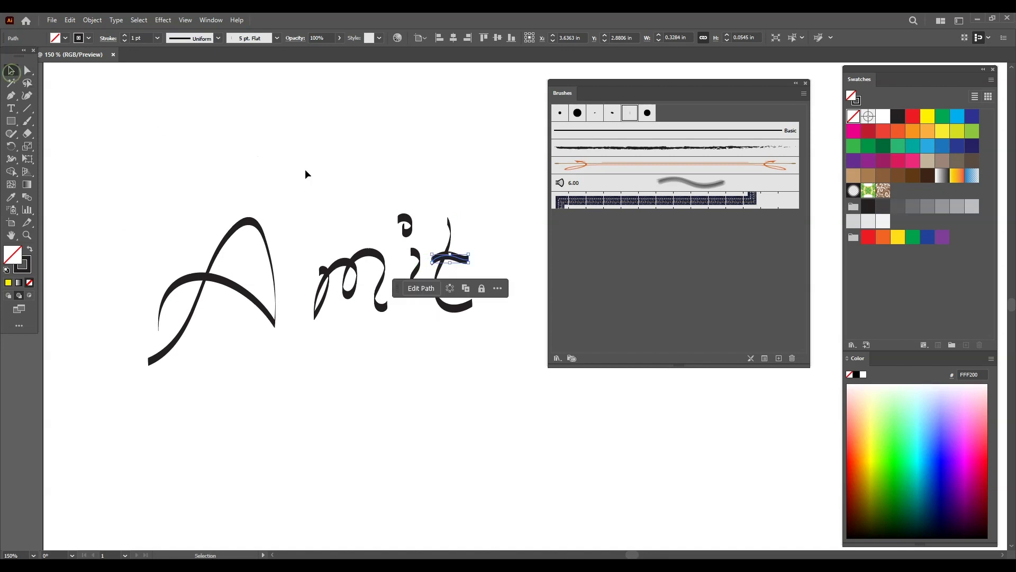
{"action": "left_click", "coordinate": [305, 169]}
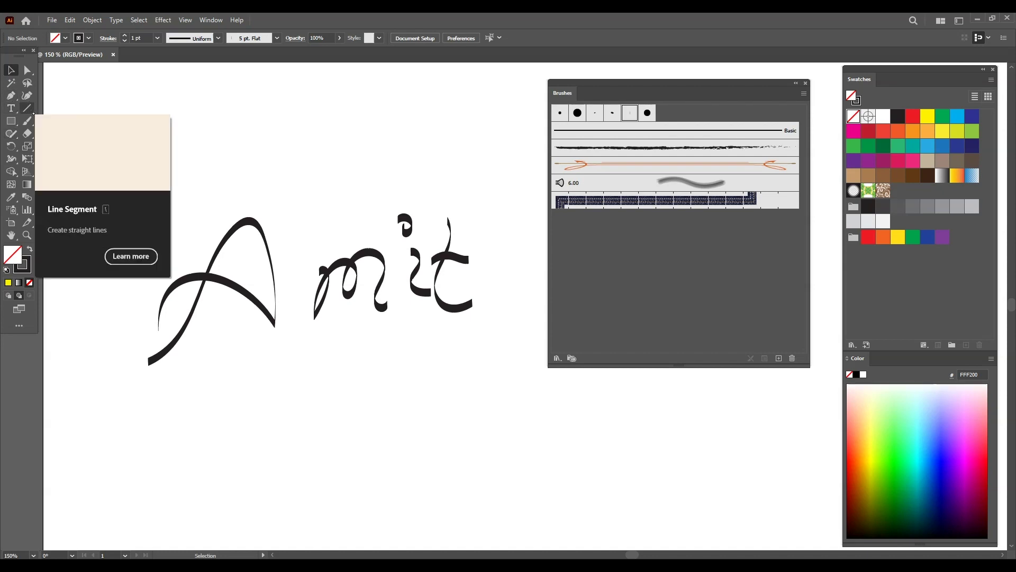
Step: Paint one long wavy stroke below the lettering, and undo it together with all the lettering strokes
{"action": "left_click", "coordinate": [27, 120]}
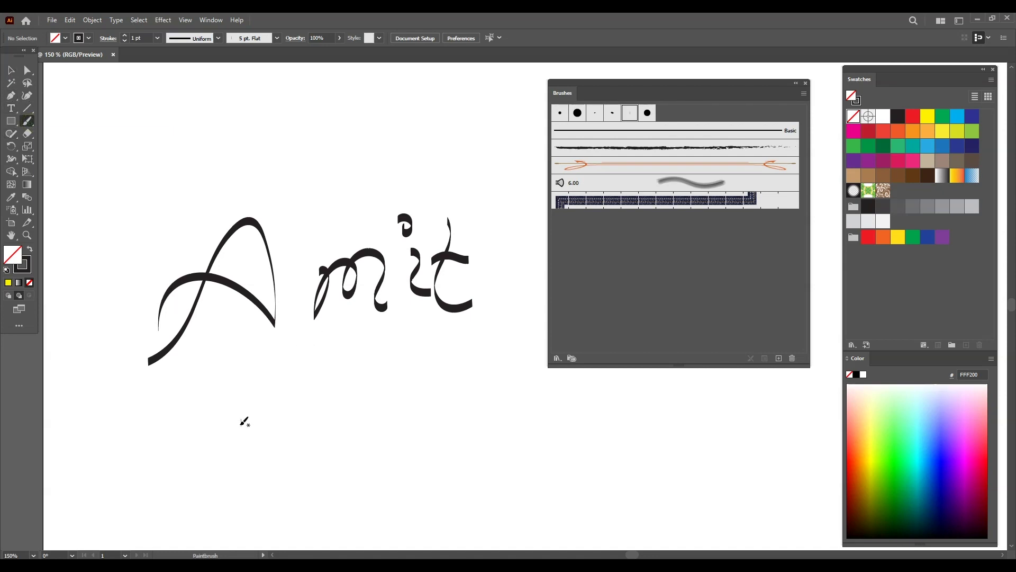
{"action": "mouse_move", "coordinate": [203, 437]}
{"action": "left_mouse_down"}
{"action": "mouse_move", "coordinate": [284, 371]}
{"action": "mouse_move", "coordinate": [314, 415]}
{"action": "mouse_move", "coordinate": [386, 397]}
{"action": "mouse_move", "coordinate": [431, 442]}
{"action": "mouse_move", "coordinate": [395, 481]}
{"action": "mouse_move", "coordinate": [524, 395]}
{"action": "mouse_move", "coordinate": [601, 485]}
{"action": "left_mouse_up"}
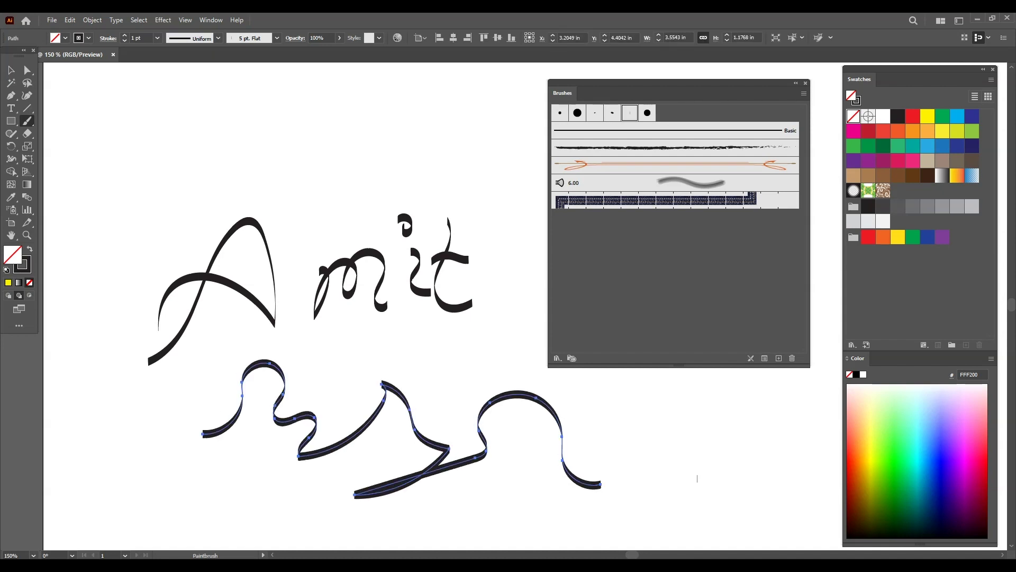
{"action": "key", "text": "ctrl+z"}
{"action": "key", "text": "ctrl+z"}
{"action": "key", "text": "ctrl+z"}
{"action": "key", "text": "ctrl+z"}
{"action": "key", "text": "ctrl+z"}
{"action": "key", "text": "ctrl+z"}
{"action": "key", "text": "ctrl+z"}
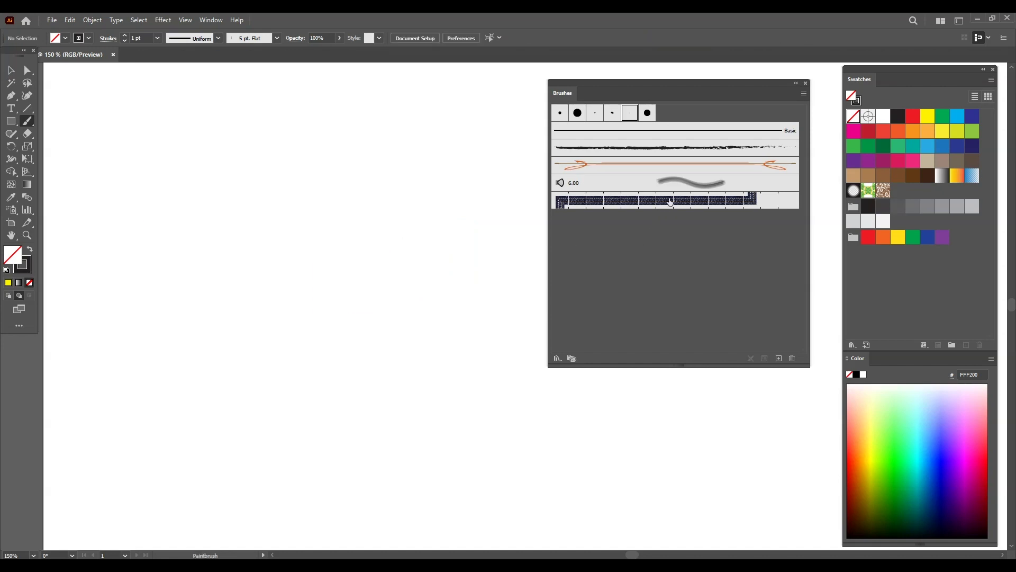
Step: Select the Touch Calligraphic Brush, start a new Calligraphic Brush and move its options dialog clear of the canvas
{"action": "left_click", "coordinate": [647, 113]}
{"action": "left_click", "coordinate": [779, 359]}
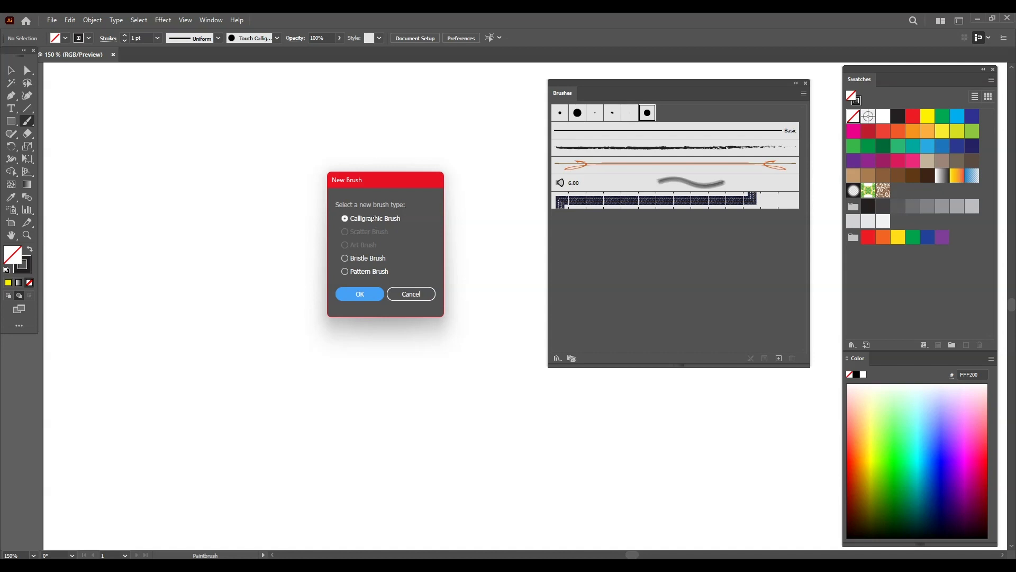
{"action": "left_click", "coordinate": [362, 294]}
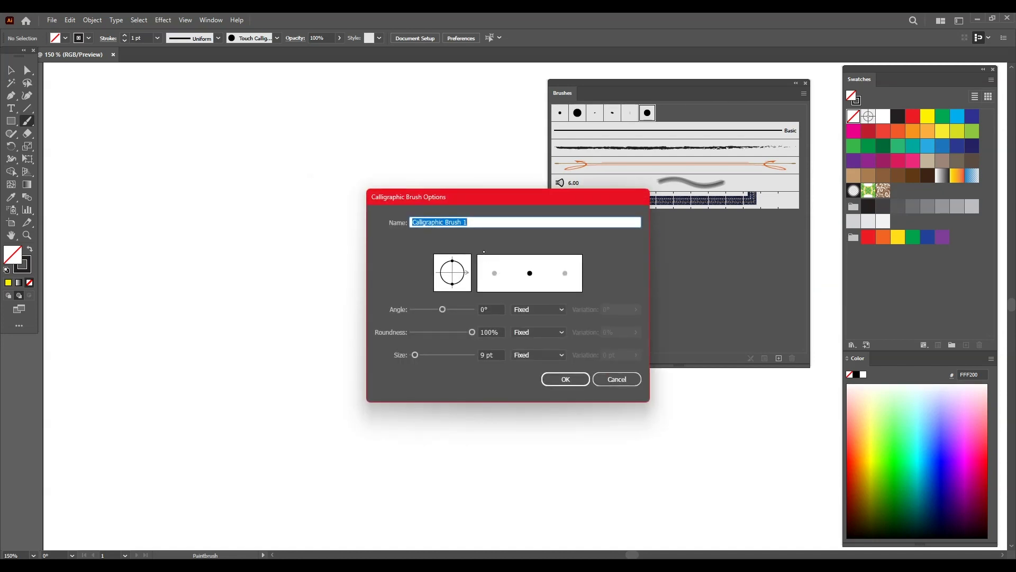
{"action": "mouse_move", "coordinate": [495, 202]}
{"action": "left_mouse_down"}
{"action": "mouse_move", "coordinate": [498, 176]}
{"action": "mouse_move", "coordinate": [629, 210]}
{"action": "left_mouse_up"}
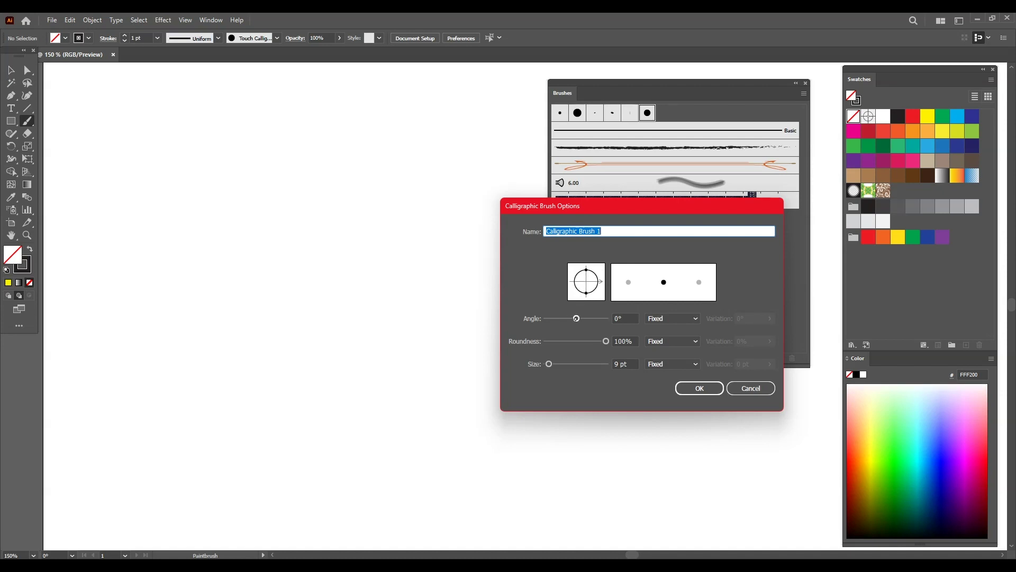
Step: Set the new calligraphic brush's angle to 56°, roundness to 40% and size to 77 pt
{"action": "mouse_move", "coordinate": [576, 318]}
{"action": "left_mouse_down"}
{"action": "mouse_move", "coordinate": [594, 321]}
{"action": "mouse_move", "coordinate": [586, 341]}
{"action": "mouse_move", "coordinate": [595, 341]}
{"action": "mouse_move", "coordinate": [563, 341]}
{"action": "mouse_move", "coordinate": [585, 340]}
{"action": "mouse_move", "coordinate": [567, 341]}
{"action": "mouse_move", "coordinate": [599, 318]}
{"action": "mouse_move", "coordinate": [587, 325]}
{"action": "left_mouse_up"}
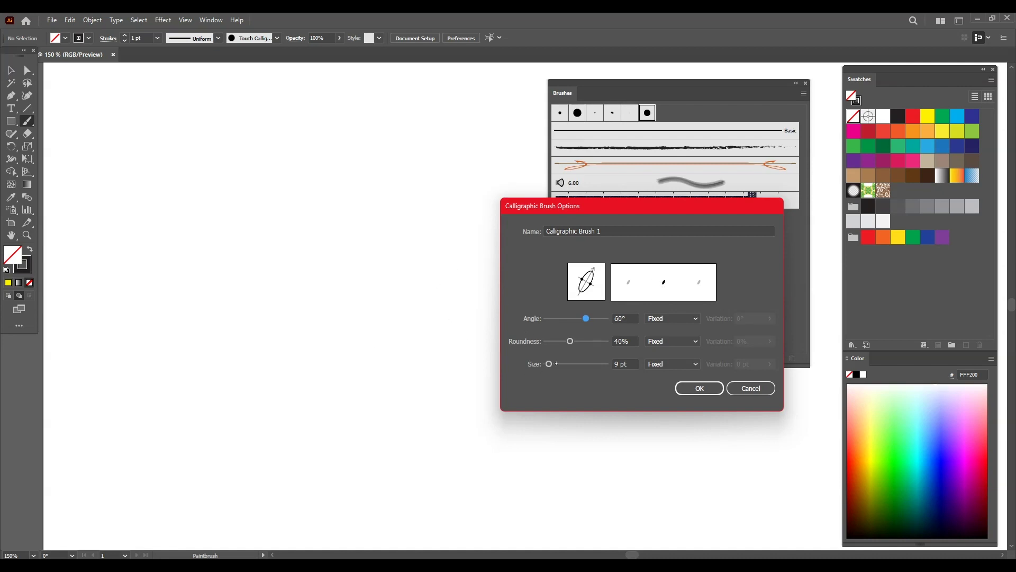
{"action": "left_click_drag", "start_coordinate": [549, 363], "coordinate": [569, 364]}
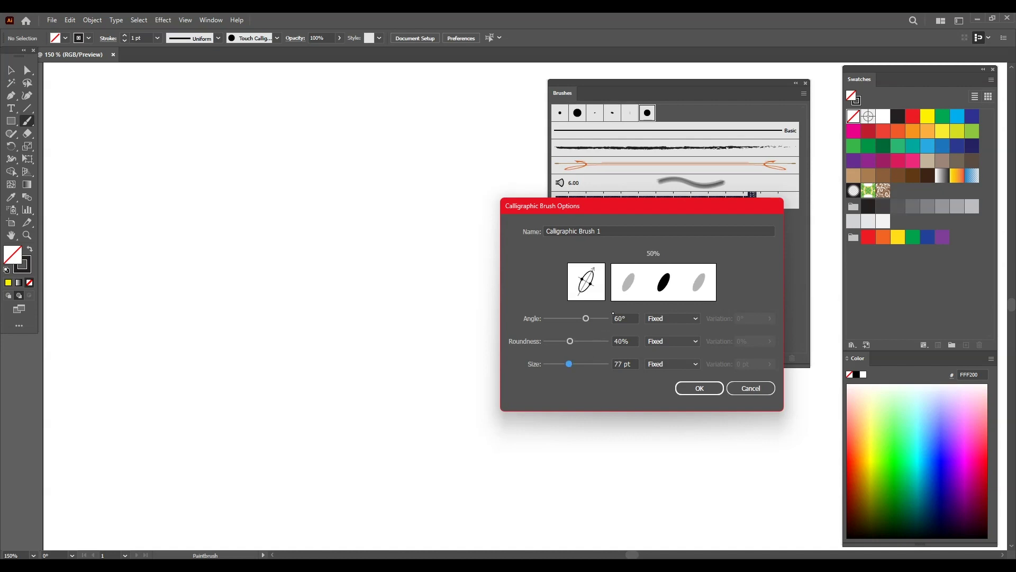
{"action": "left_click_drag", "start_coordinate": [594, 268], "coordinate": [595, 270]}
Step: Try Random variation for the brush angle and settle on Pressure instead
{"action": "left_click", "coordinate": [671, 318]}
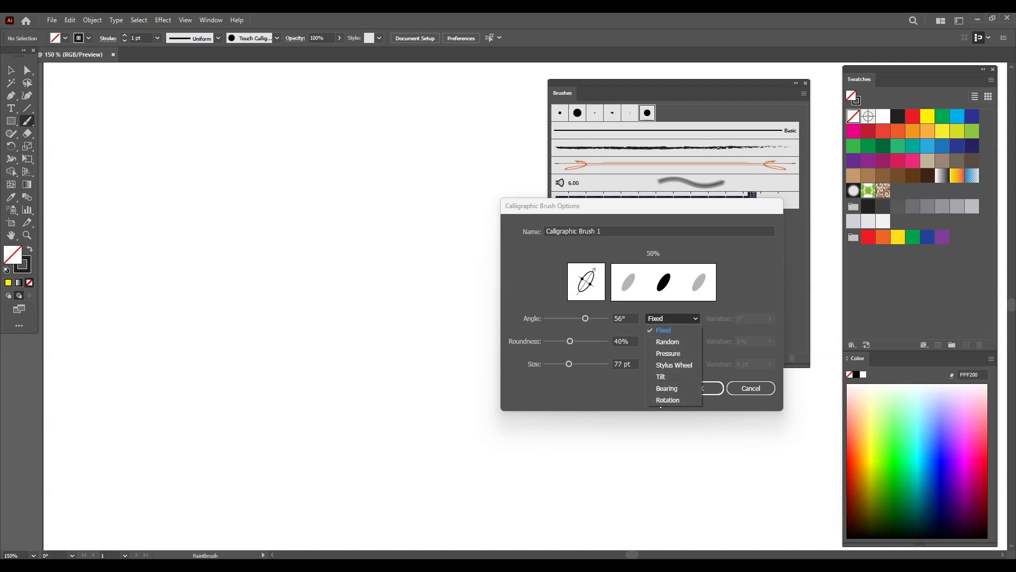
{"action": "left_click", "coordinate": [675, 341]}
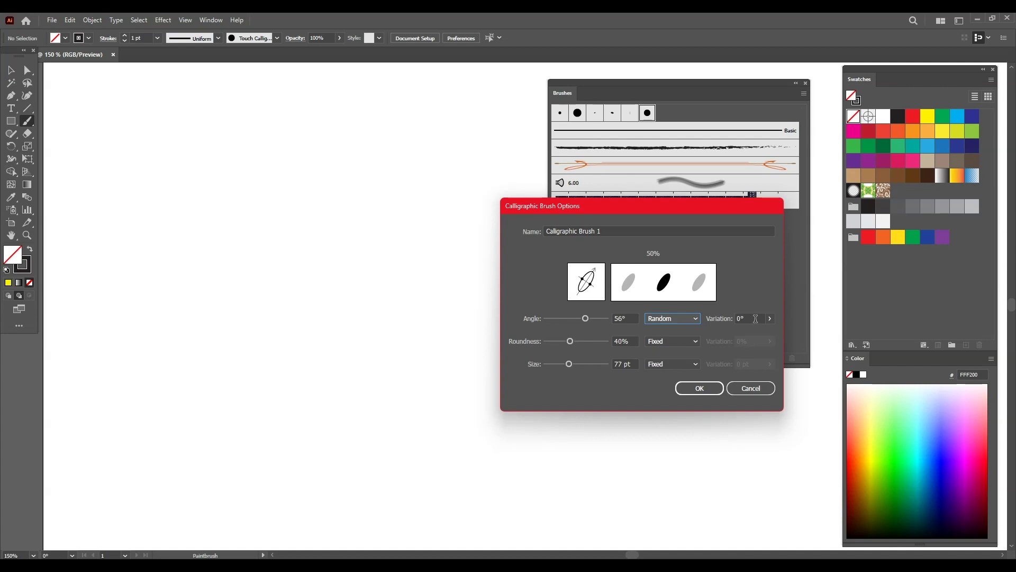
{"action": "left_click", "coordinate": [695, 318]}
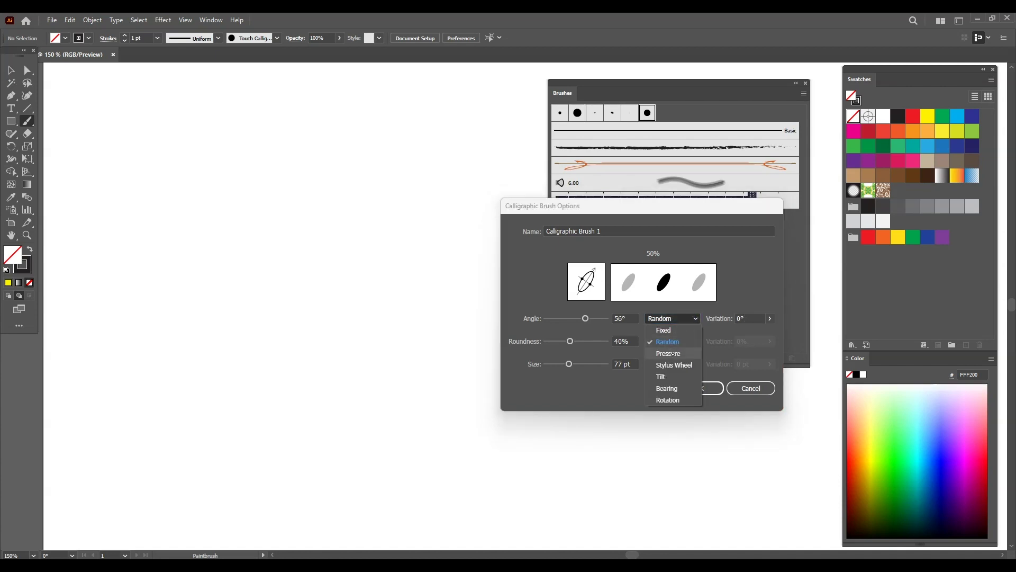
{"action": "left_click", "coordinate": [669, 351]}
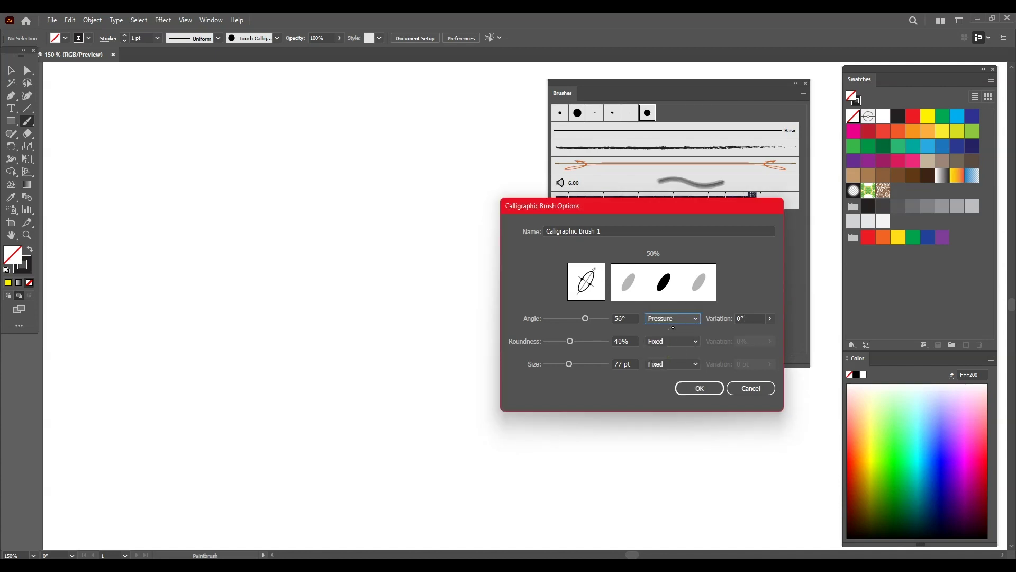
{"action": "left_click", "coordinate": [667, 319]}
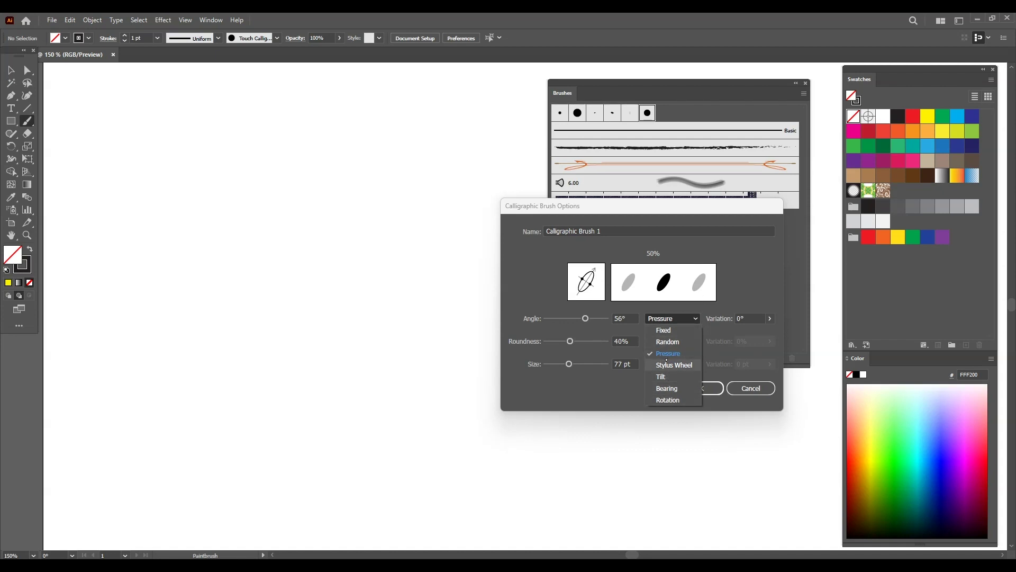
{"action": "left_click", "coordinate": [736, 339]}
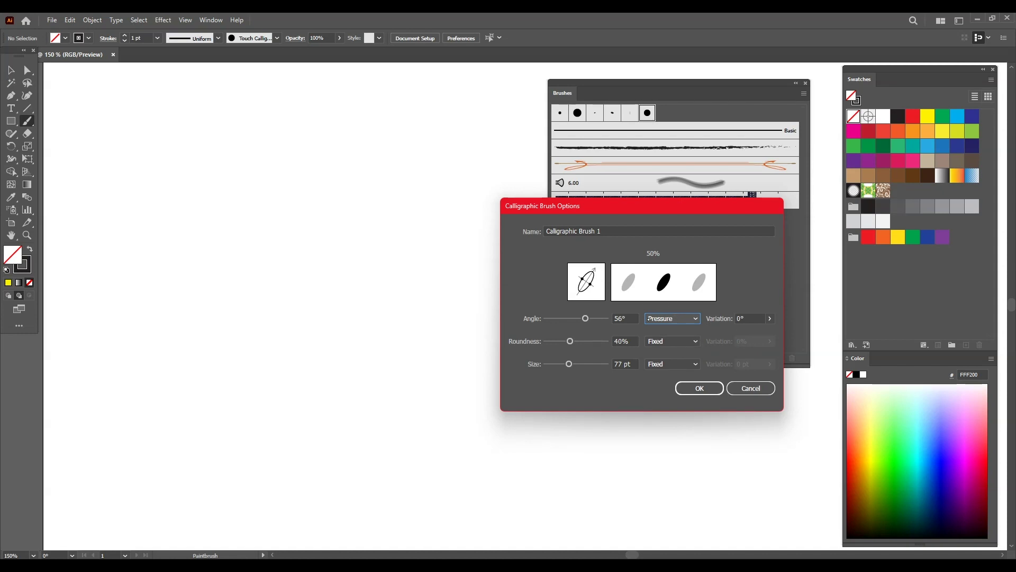
Step: Set both the roundness and the size of the calligraphic brush to vary by Pressure
{"action": "left_click", "coordinate": [680, 346]}
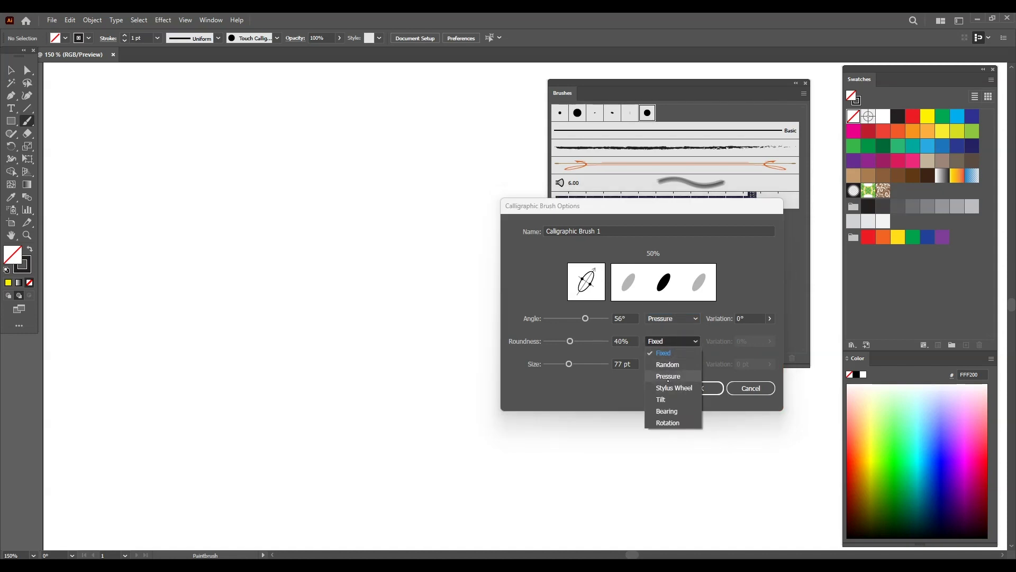
{"action": "left_click", "coordinate": [671, 374]}
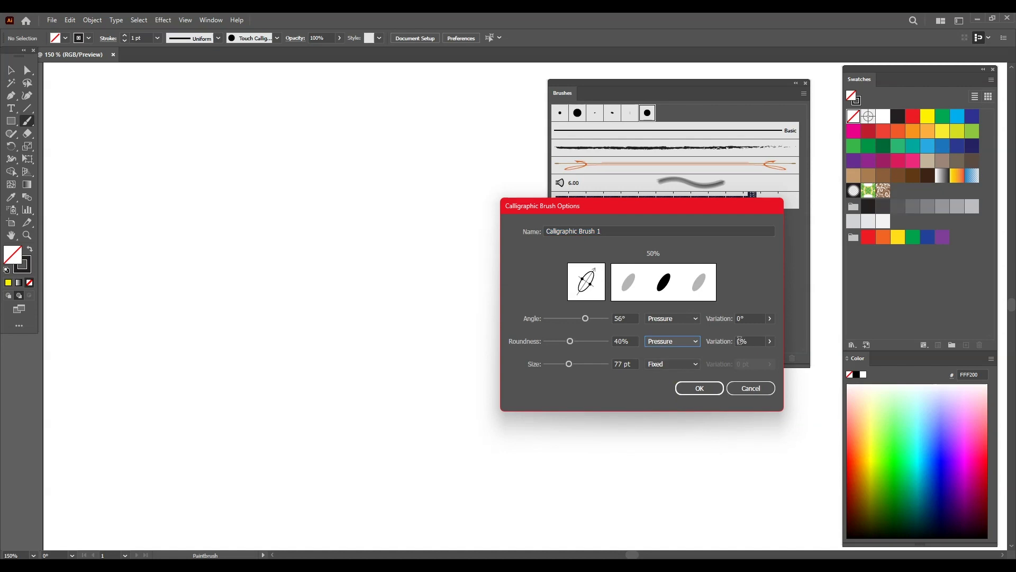
{"action": "left_click", "coordinate": [676, 364]}
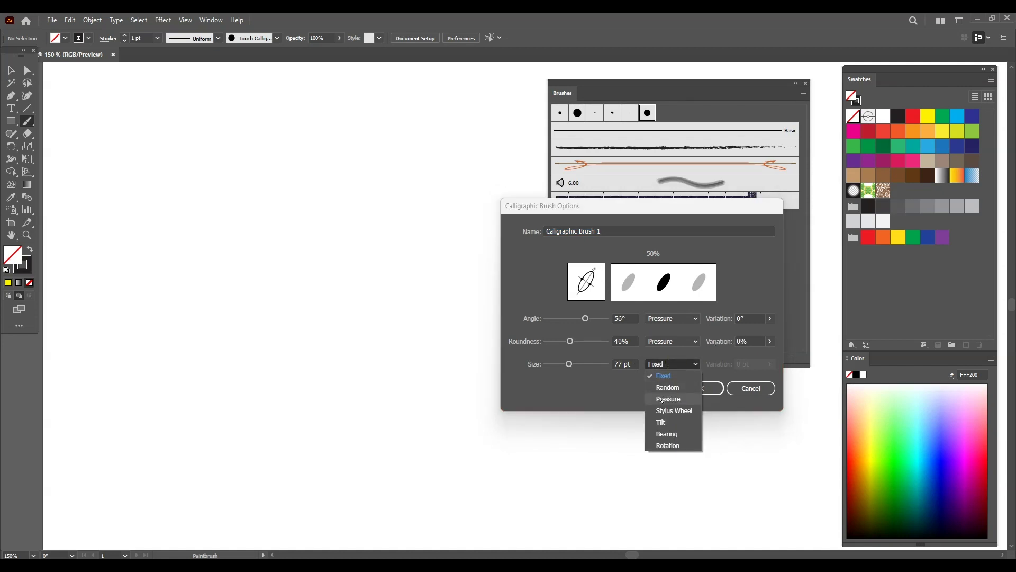
{"action": "left_click", "coordinate": [671, 398]}
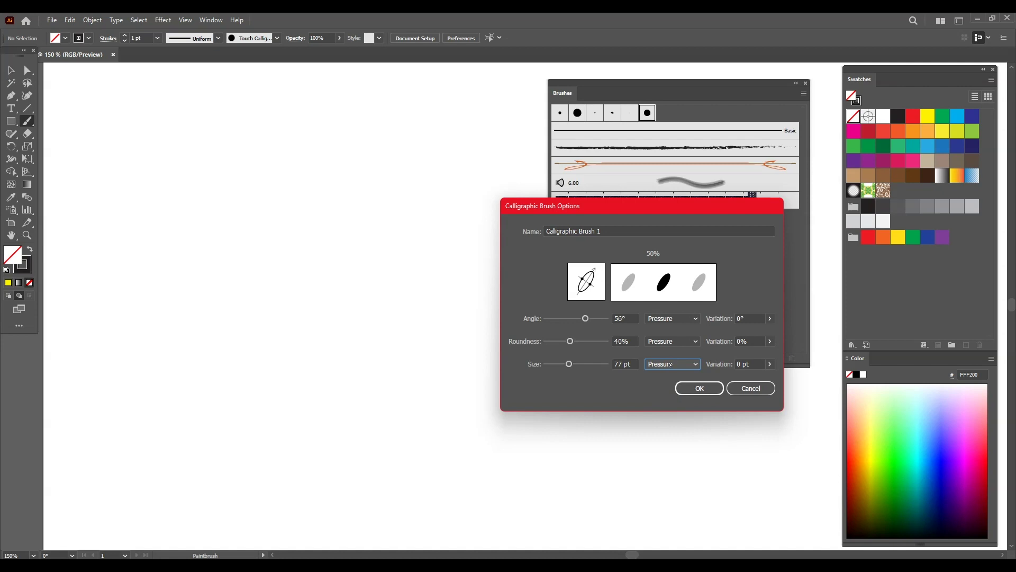
Step: Set the pressure variation to 35 pt for size and 23% for roundness, and create the calligraphic brush
{"action": "left_click", "coordinate": [769, 364]}
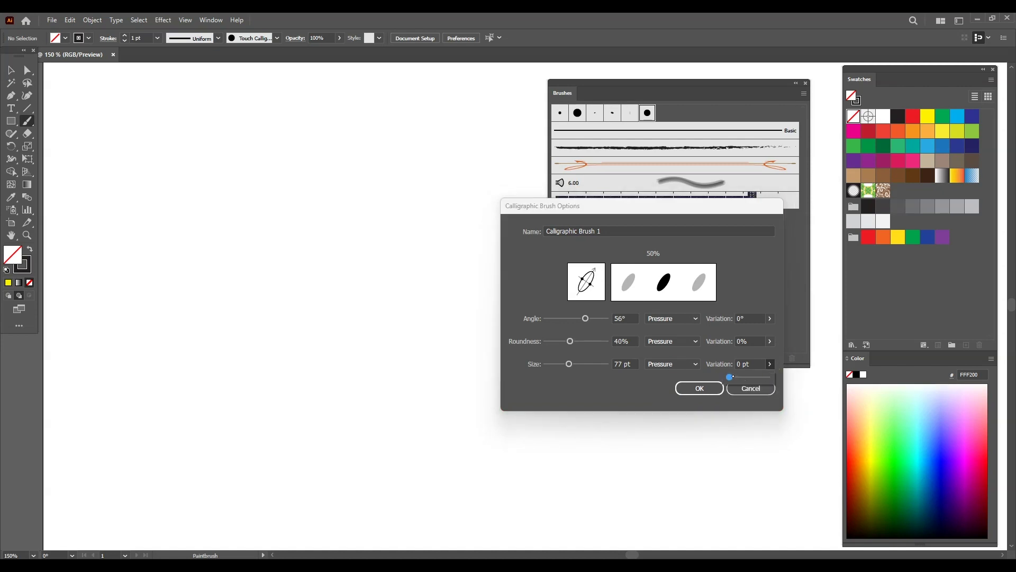
{"action": "left_click_drag", "start_coordinate": [730, 375], "coordinate": [746, 377]}
{"action": "left_click", "coordinate": [770, 341]}
{"action": "left_click", "coordinate": [770, 341]}
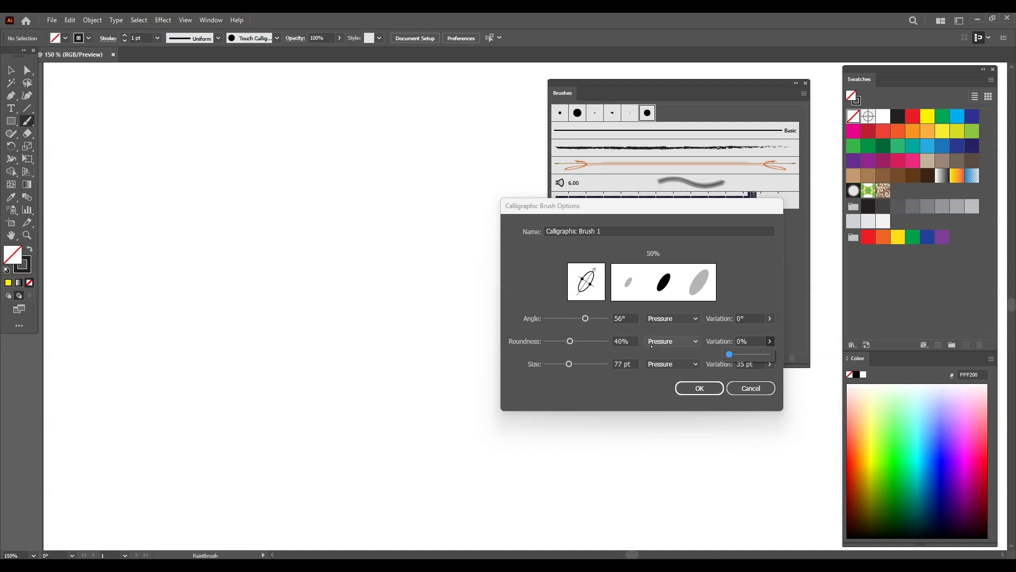
{"action": "left_click", "coordinate": [771, 341]}
{"action": "left_click_drag", "start_coordinate": [730, 354], "coordinate": [754, 354]}
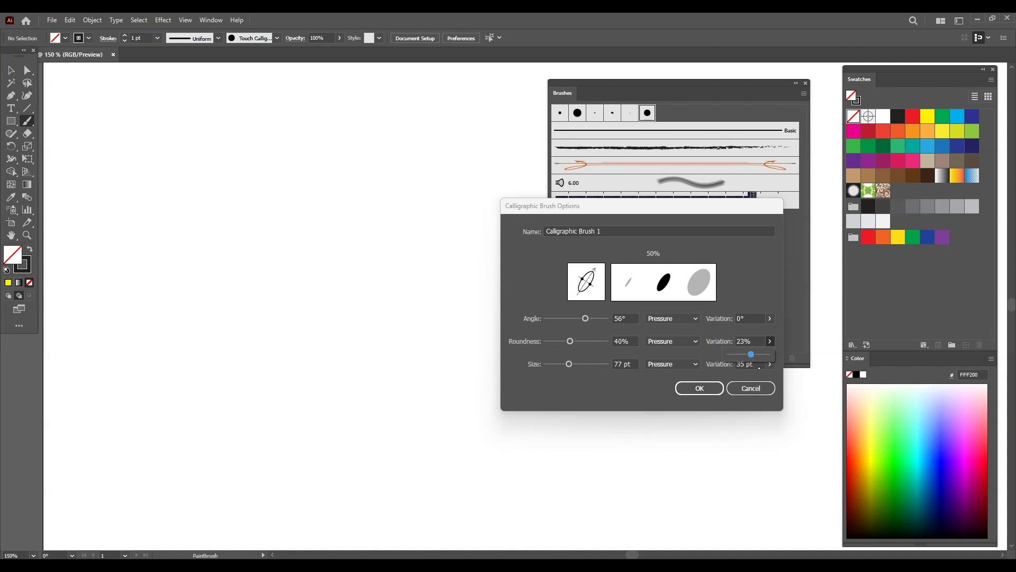
{"action": "left_click", "coordinate": [770, 364]}
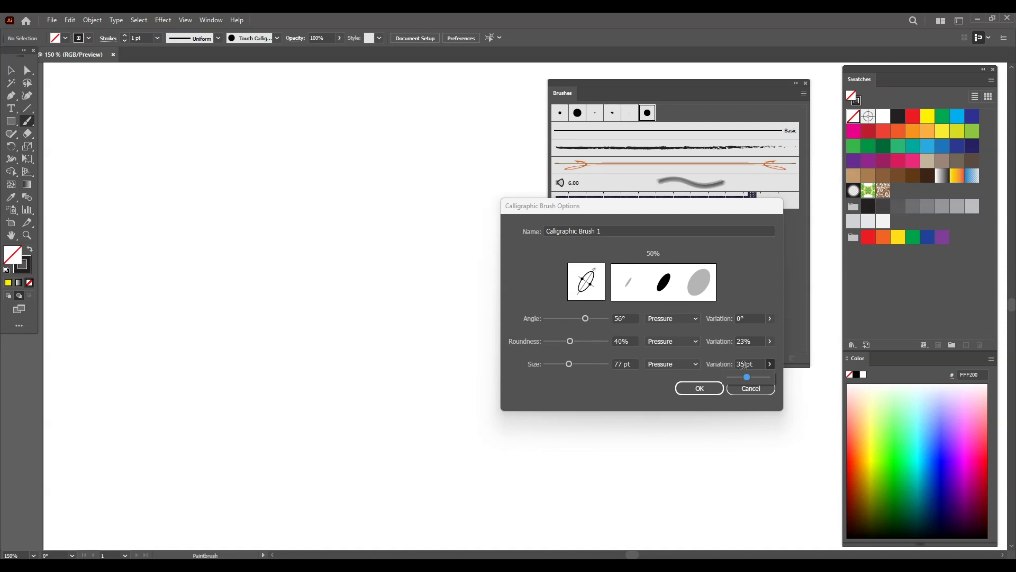
{"action": "left_click", "coordinate": [770, 318]}
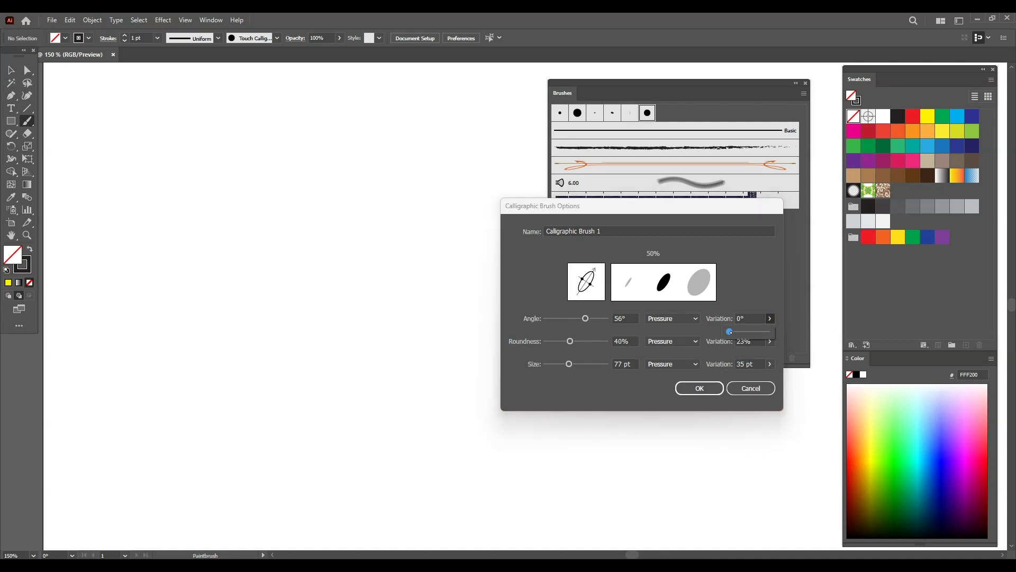
{"action": "left_click", "coordinate": [700, 388]}
Step: Paint broad curved test strokes with the new calligraphic brush and undo them
{"action": "mouse_move", "coordinate": [189, 281]}
{"action": "left_mouse_down"}
{"action": "mouse_move", "coordinate": [170, 272]}
{"action": "mouse_move", "coordinate": [277, 241]}
{"action": "mouse_move", "coordinate": [394, 381]}
{"action": "mouse_move", "coordinate": [507, 400]}
{"action": "left_mouse_up"}
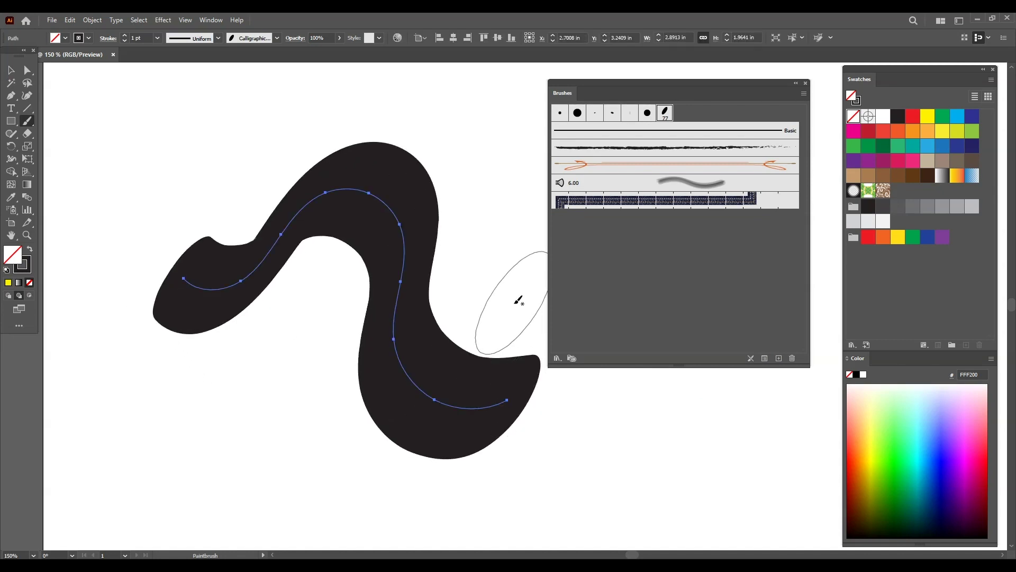
{"action": "mouse_move", "coordinate": [113, 201]}
{"action": "left_mouse_down"}
{"action": "mouse_move", "coordinate": [159, 144]}
{"action": "mouse_move", "coordinate": [238, 120]}
{"action": "mouse_move", "coordinate": [410, 197]}
{"action": "left_mouse_up"}
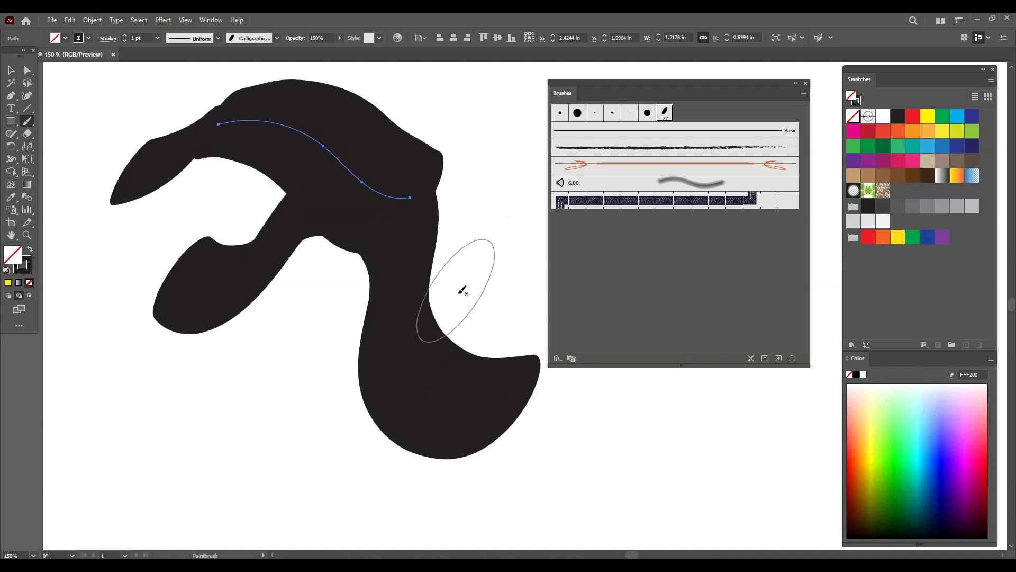
{"action": "key", "text": "ctrl+z"}
{"action": "key", "text": "ctrl+z"}
{"action": "key", "text": "ctrl+z"}
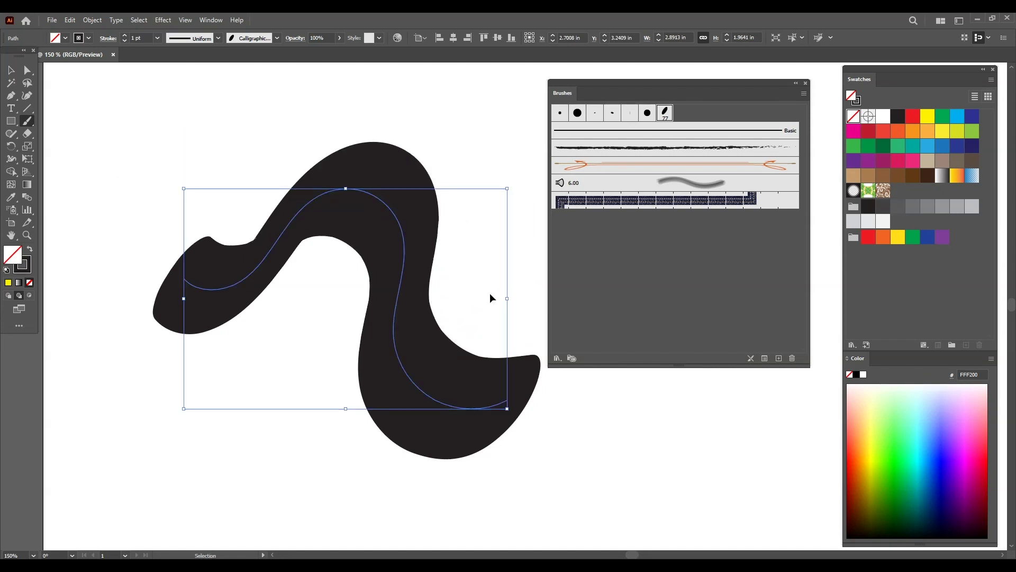
{"action": "key", "text": "ctrl+z"}
Step: Reopen the new calligraphic brush's options and reduce its size to 13 pt
{"action": "double_click", "coordinate": [665, 113]}
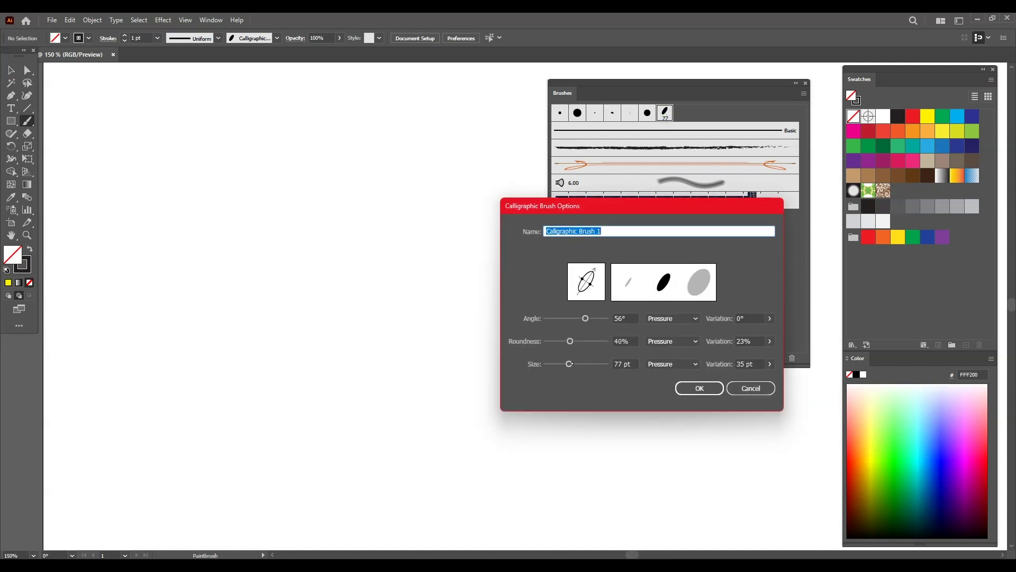
{"action": "left_click", "coordinate": [557, 365]}
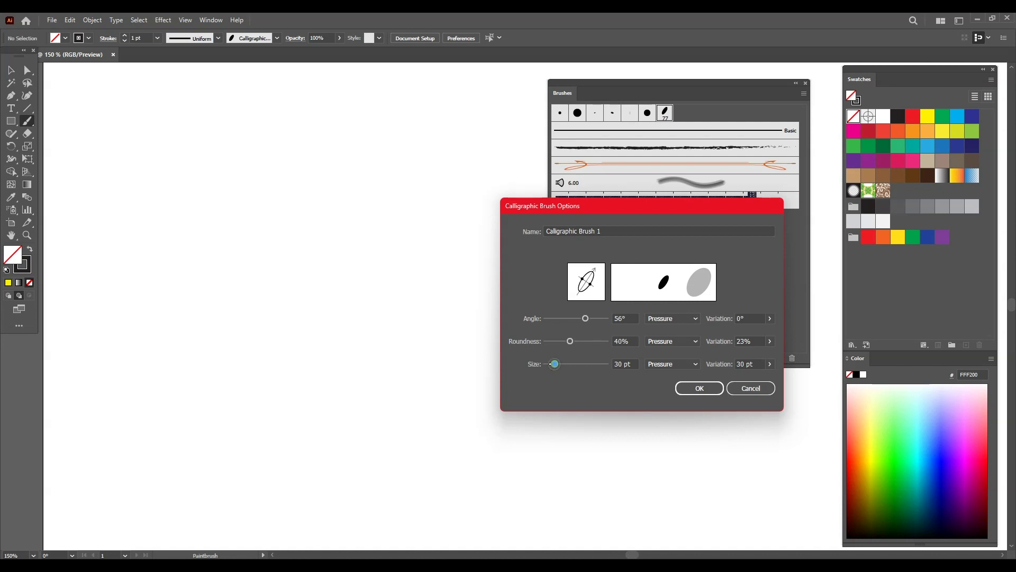
{"action": "left_click_drag", "start_coordinate": [555, 363], "coordinate": [550, 364]}
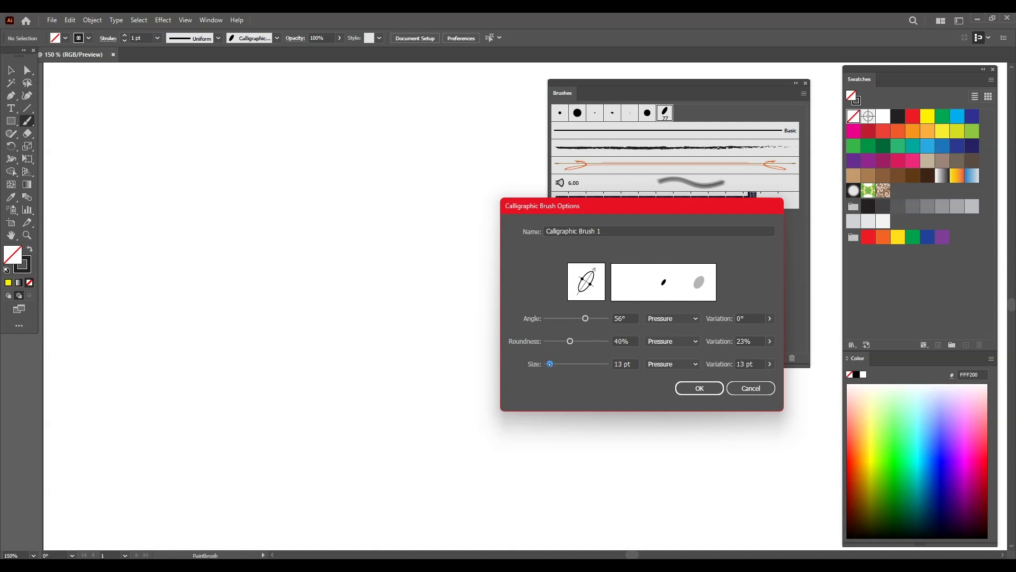
{"action": "left_click", "coordinate": [699, 388]}
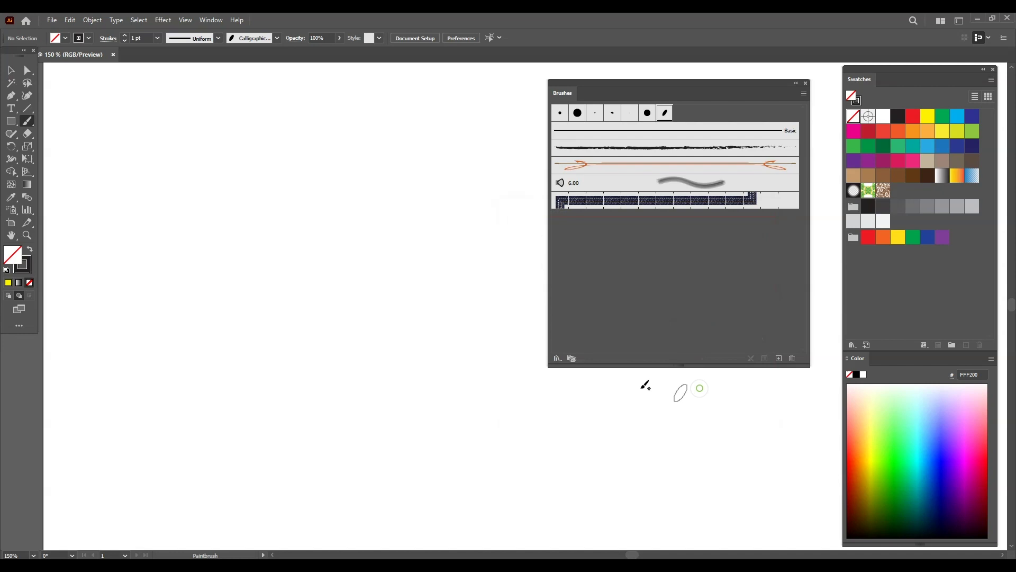
Step: Paint three long wavy test strokes with the resized calligraphic brush and delete them all
{"action": "mouse_move", "coordinate": [111, 190]}
{"action": "left_mouse_down"}
{"action": "mouse_move", "coordinate": [145, 176]}
{"action": "mouse_move", "coordinate": [157, 155]}
{"action": "mouse_move", "coordinate": [209, 162]}
{"action": "mouse_move", "coordinate": [245, 261]}
{"action": "mouse_move", "coordinate": [390, 204]}
{"action": "mouse_move", "coordinate": [373, 326]}
{"action": "mouse_move", "coordinate": [416, 362]}
{"action": "left_mouse_up"}
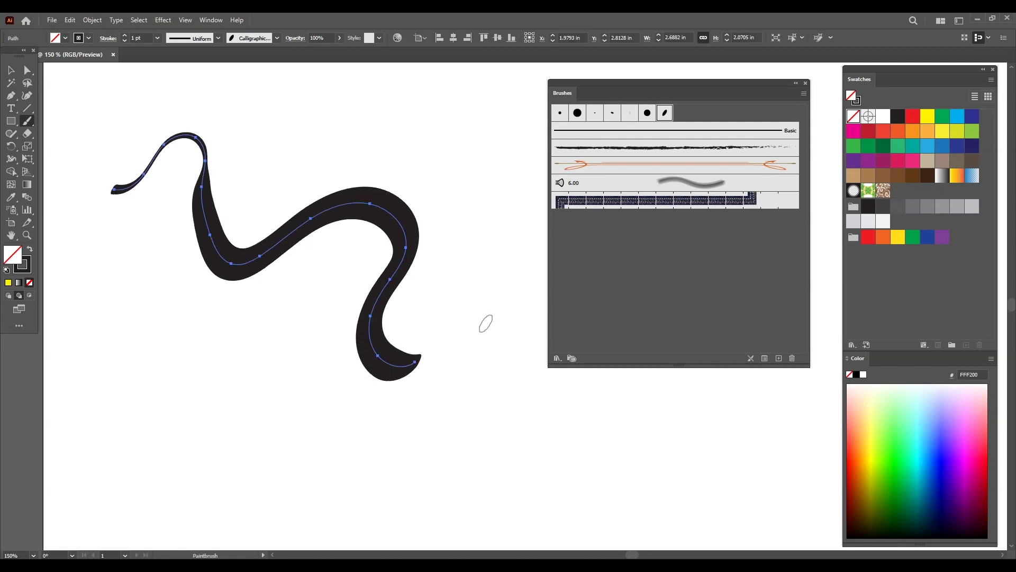
{"action": "mouse_move", "coordinate": [118, 305]}
{"action": "left_mouse_down"}
{"action": "mouse_move", "coordinate": [161, 352]}
{"action": "mouse_move", "coordinate": [470, 389]}
{"action": "mouse_move", "coordinate": [426, 205]}
{"action": "mouse_move", "coordinate": [297, 149]}
{"action": "left_mouse_up"}
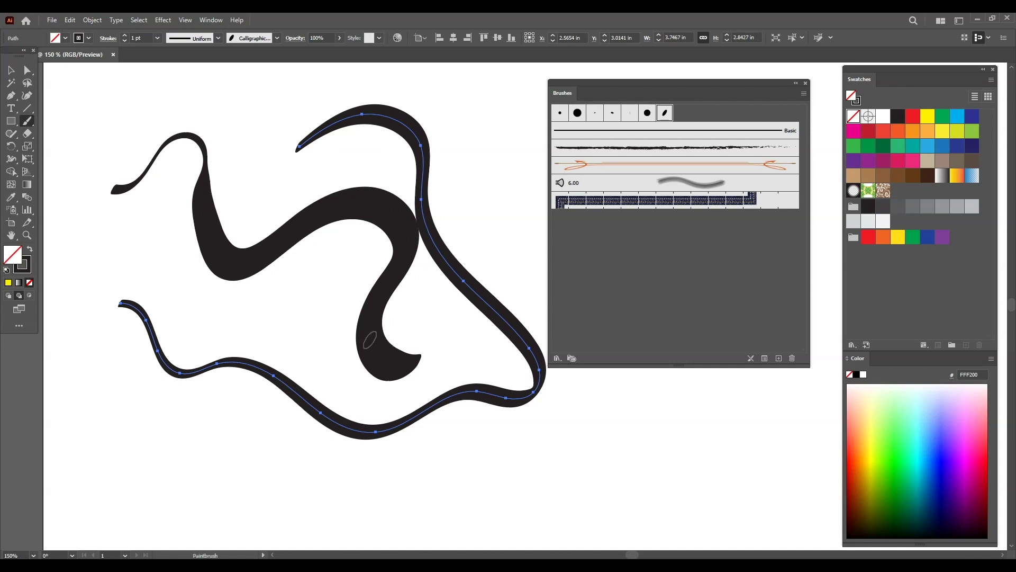
{"action": "mouse_move", "coordinate": [235, 315]}
{"action": "left_mouse_down"}
{"action": "mouse_move", "coordinate": [170, 281]}
{"action": "mouse_move", "coordinate": [104, 331]}
{"action": "mouse_move", "coordinate": [290, 443]}
{"action": "mouse_move", "coordinate": [529, 477]}
{"action": "mouse_move", "coordinate": [414, 524]}
{"action": "left_mouse_up"}
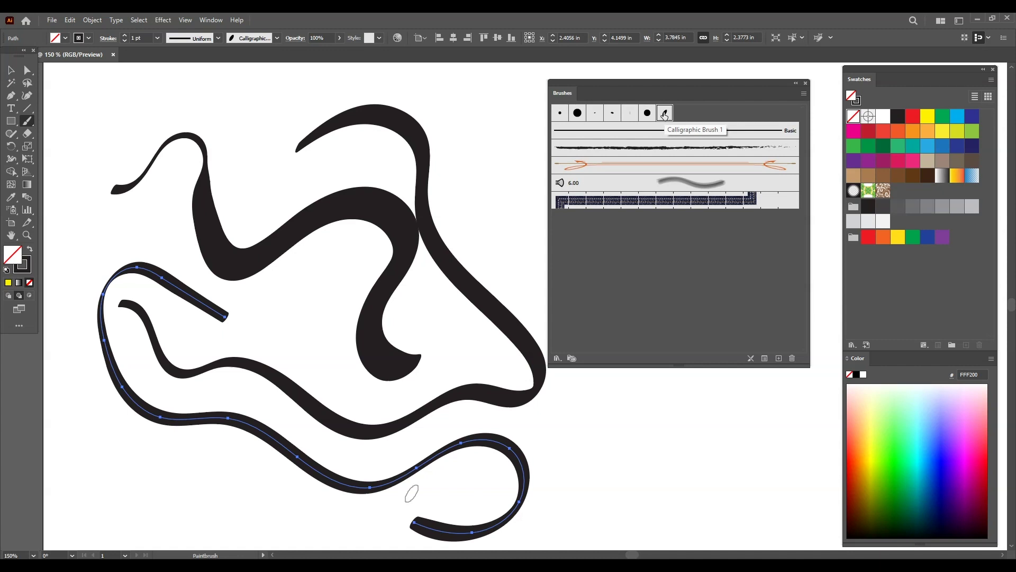
{"action": "key", "text": "ctrl+a"}
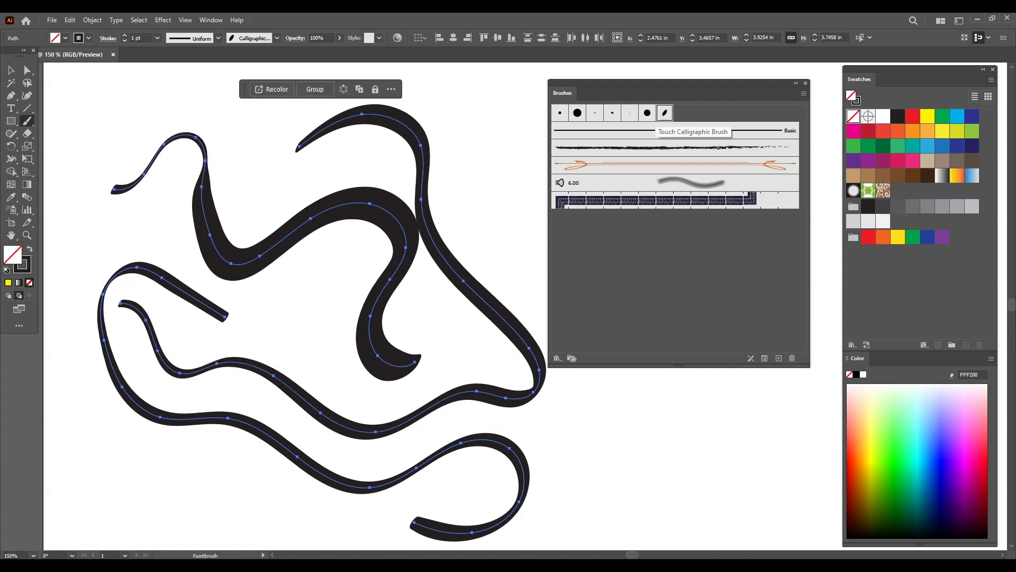
{"action": "left_click", "coordinate": [778, 359]}
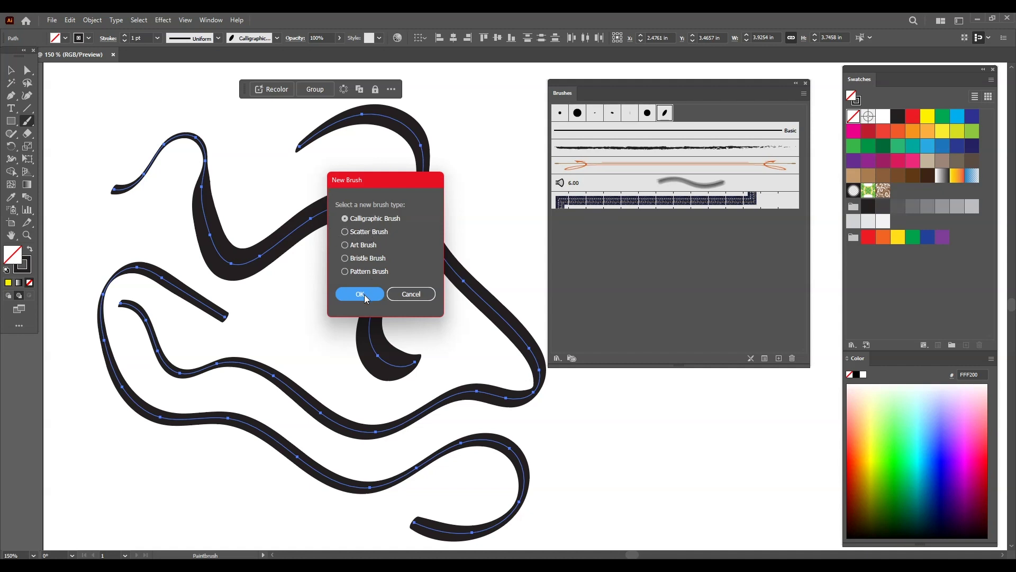
{"action": "left_click", "coordinate": [402, 292]}
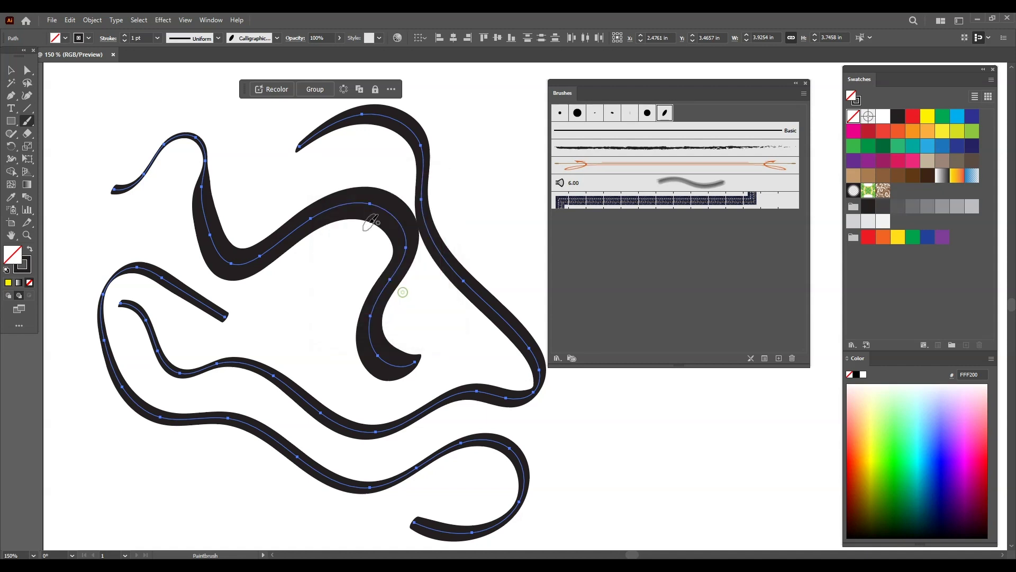
{"action": "key", "text": "Delete"}
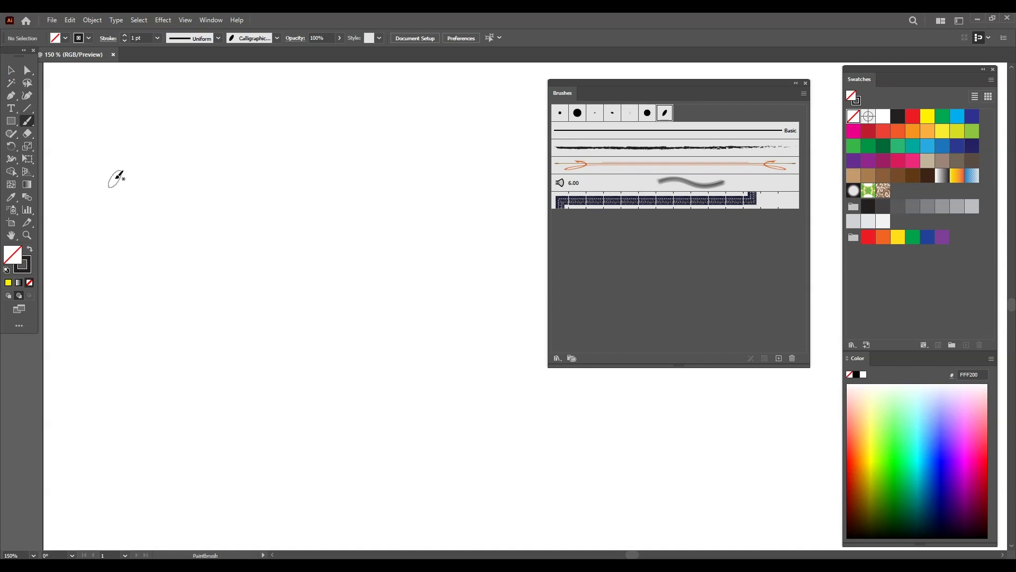
Step: Draw a square with sides of about 0.61 in and rotate it 45° into a diamond
{"action": "left_click", "coordinate": [11, 75]}
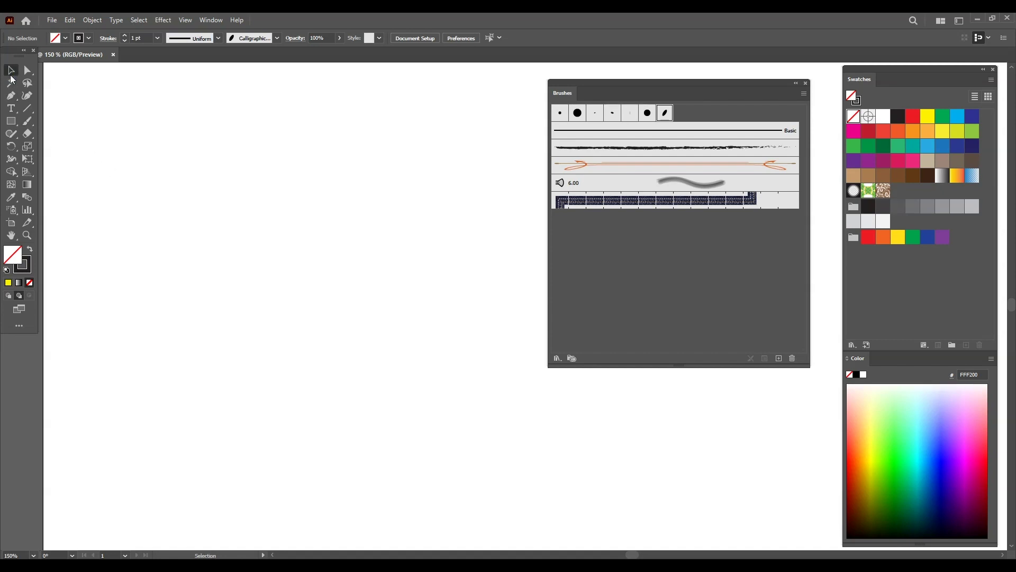
{"action": "left_click", "coordinate": [11, 121]}
{"action": "left_click_drag", "start_coordinate": [289, 243], "coordinate": [358, 312]}
{"action": "key", "text": "v"}
{"action": "left_click_drag", "start_coordinate": [363, 246], "coordinate": [370, 276]}
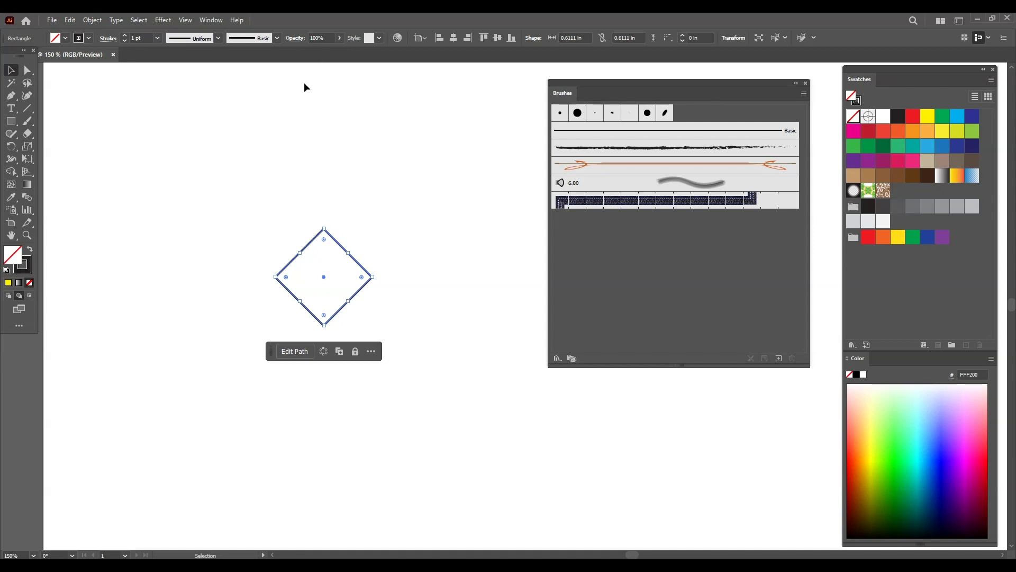
Step: Show the rulers and place a horizontal guide at the diamond's top corner
{"action": "key", "text": "ctrl+shift+b"}
{"action": "key", "text": "ctrl+r"}
{"action": "left_click_drag", "start_coordinate": [332, 153], "coordinate": [347, 228]}
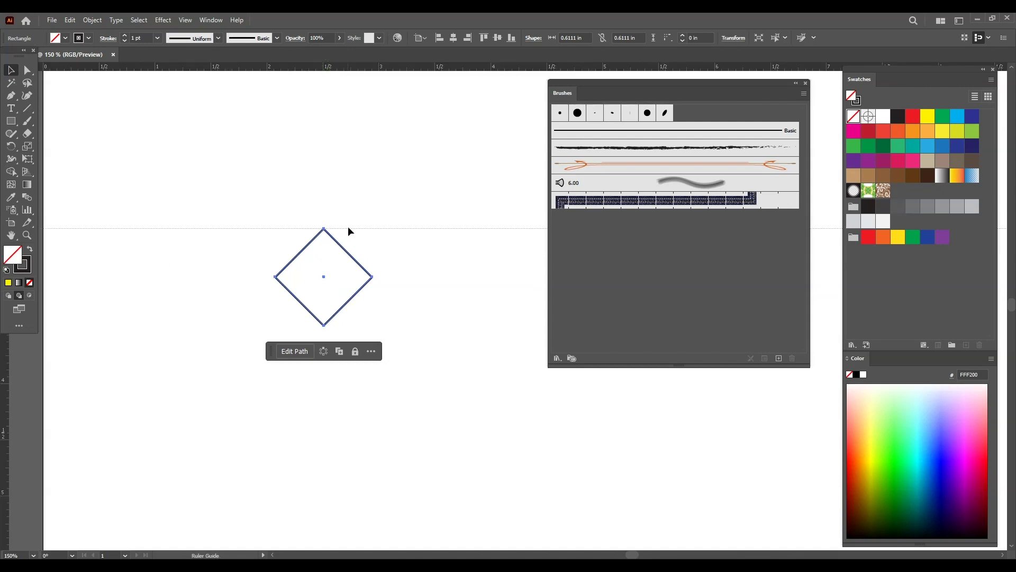
{"action": "left_click", "coordinate": [348, 228]}
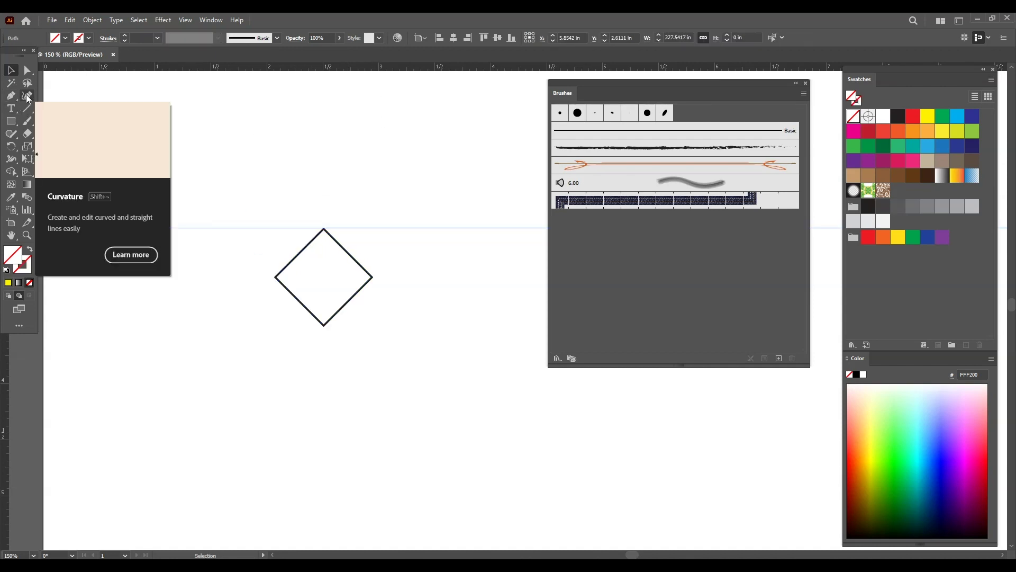
Step: Reshape the diamond into a heart with the Curvature tool by bulging its two upper edges and lowering the point between them
{"action": "left_click", "coordinate": [27, 96]}
{"action": "key", "text": "ctrl+z"}
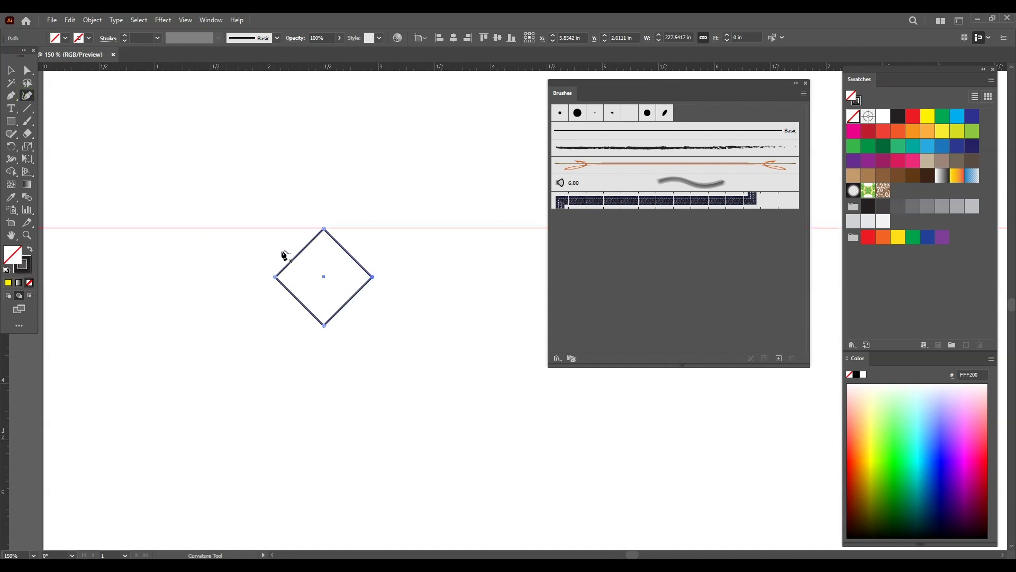
{"action": "left_click_drag", "start_coordinate": [297, 255], "coordinate": [268, 248]}
{"action": "left_click_drag", "start_coordinate": [346, 246], "coordinate": [375, 242]}
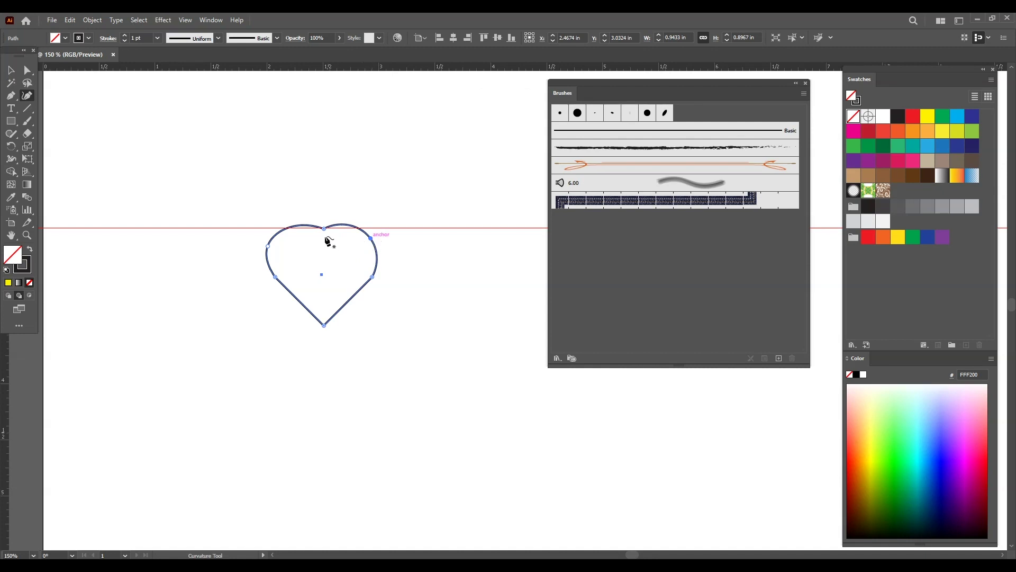
{"action": "left_click_drag", "start_coordinate": [324, 229], "coordinate": [269, 242]}
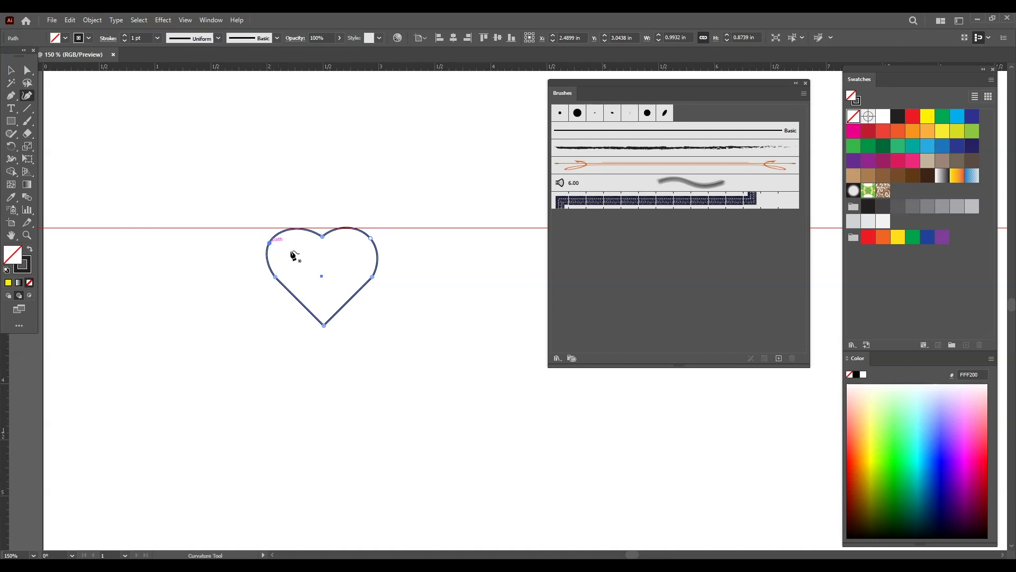
{"action": "left_click", "coordinate": [11, 70]}
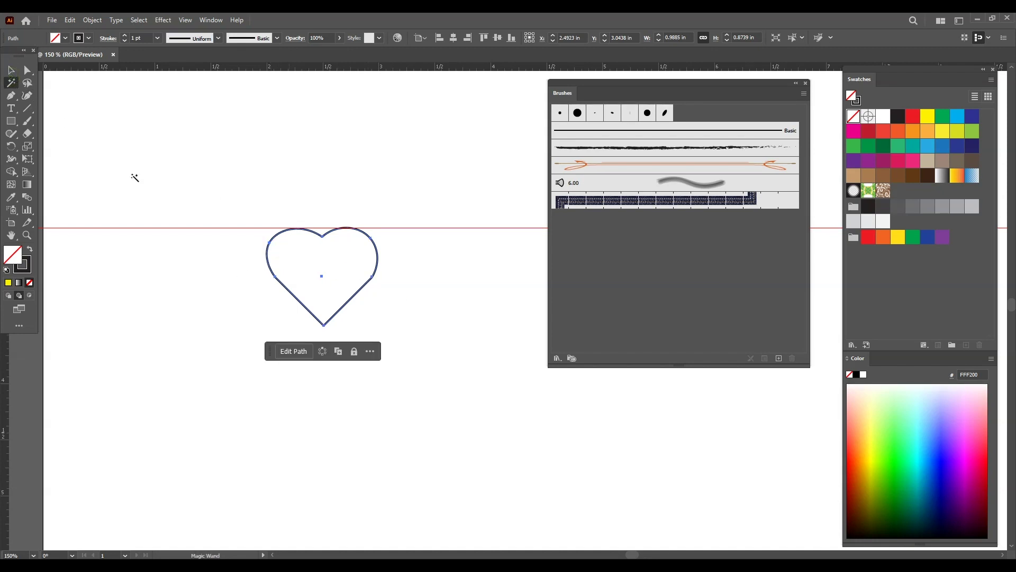
{"action": "left_click", "coordinate": [301, 167]}
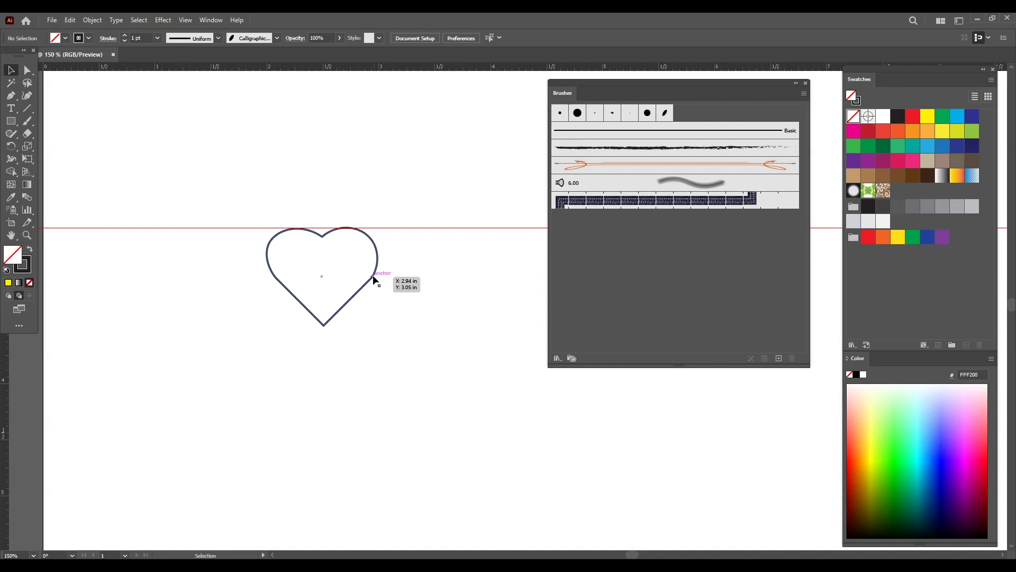
Step: Fill the heart with the red swatch and remove its stroke
{"action": "left_click", "coordinate": [373, 275]}
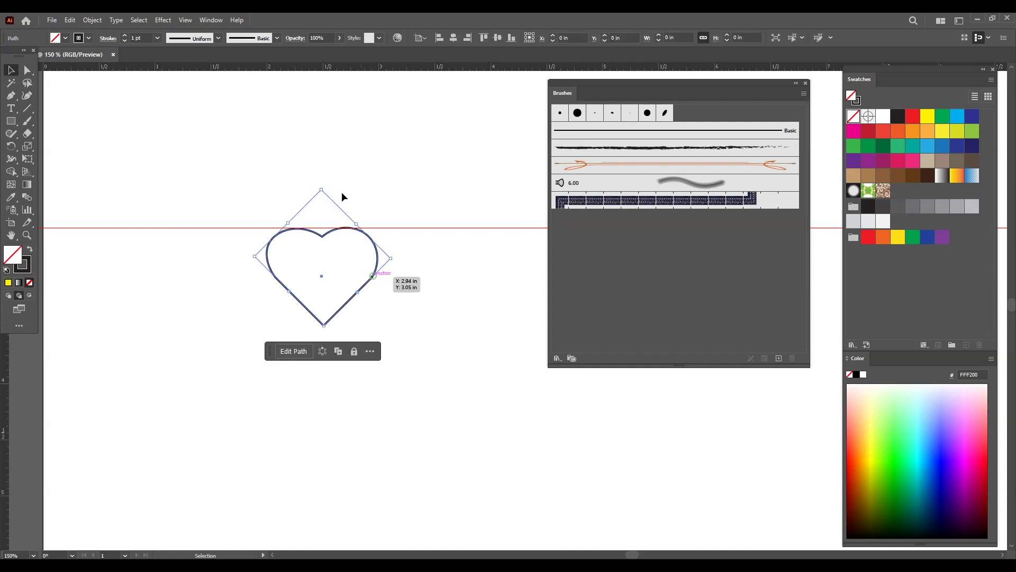
{"action": "left_click", "coordinate": [913, 117]}
{"action": "left_click", "coordinate": [23, 266]}
{"action": "left_click", "coordinate": [30, 283]}
{"action": "left_click", "coordinate": [388, 317]}
{"action": "left_click", "coordinate": [377, 233]}
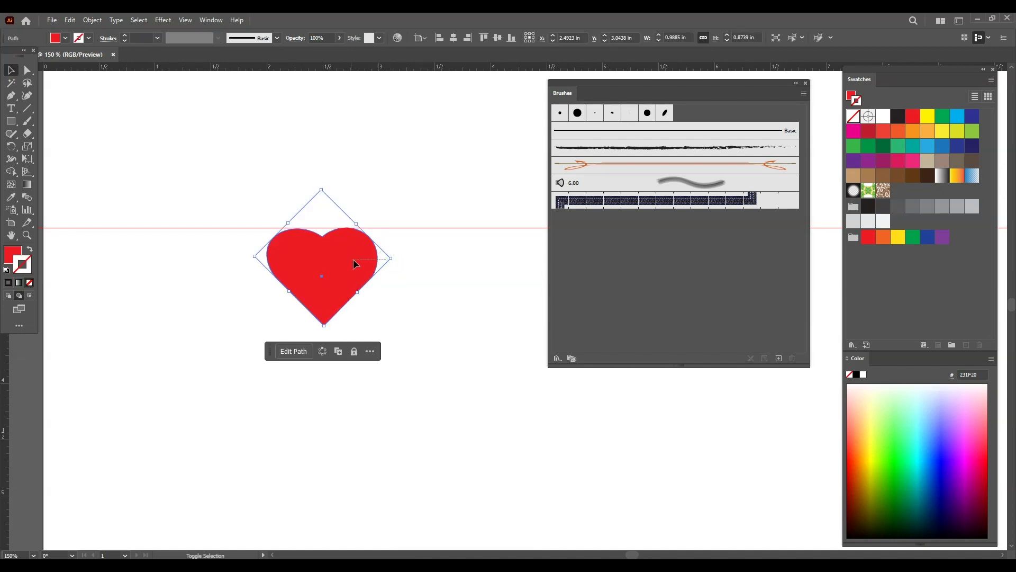
Step: Scale the heart down to about 0.43 × 0.38 in and move it to about X 1.86 in, Y 2.72 in
{"action": "left_click_drag", "start_coordinate": [389, 259], "coordinate": [312, 261]}
{"action": "left_click", "coordinate": [406, 263]}
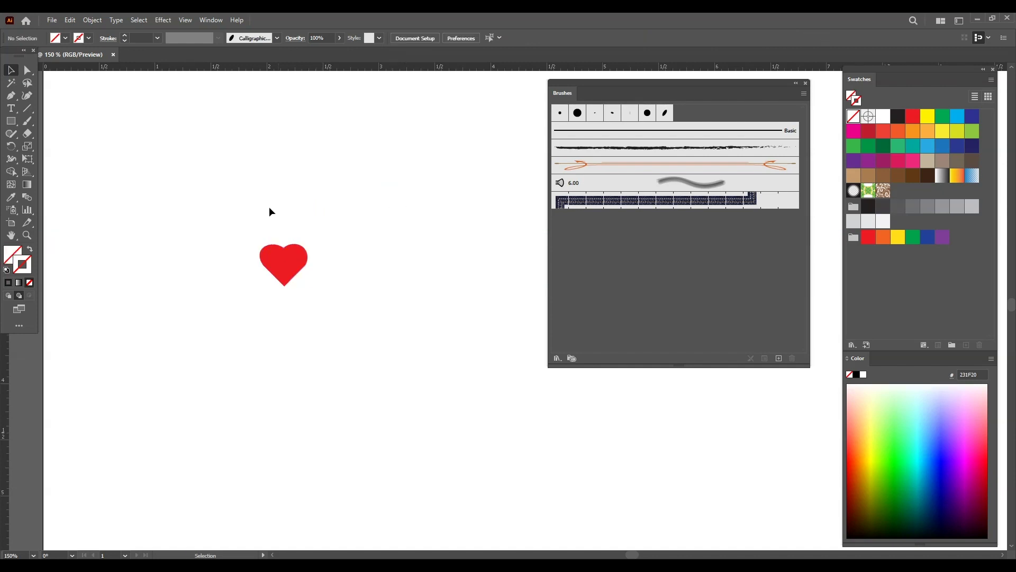
{"action": "left_click_drag", "start_coordinate": [269, 207], "coordinate": [360, 341]}
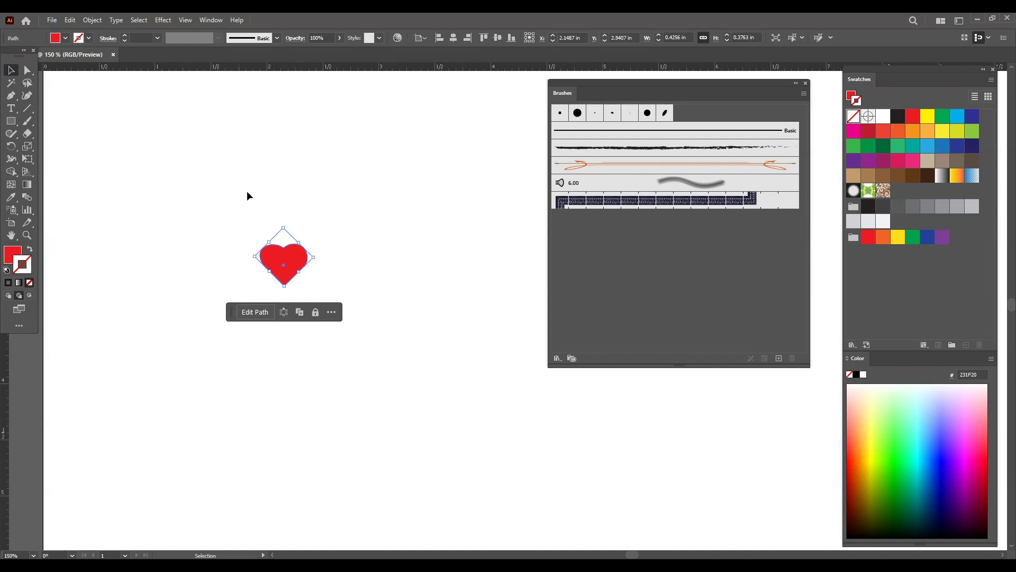
{"action": "left_click", "coordinate": [255, 192]}
{"action": "left_click_drag", "start_coordinate": [286, 260], "coordinate": [254, 236]}
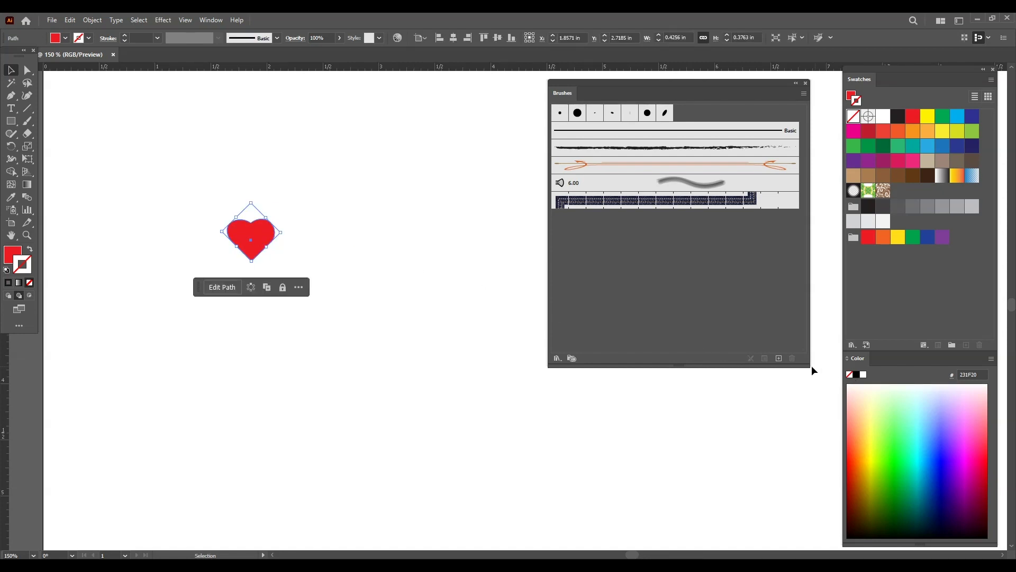
Step: Start a new Scatter Brush from the selected heart and reposition its options dialog away from the artwork
{"action": "left_click", "coordinate": [778, 358]}
{"action": "left_click", "coordinate": [350, 233]}
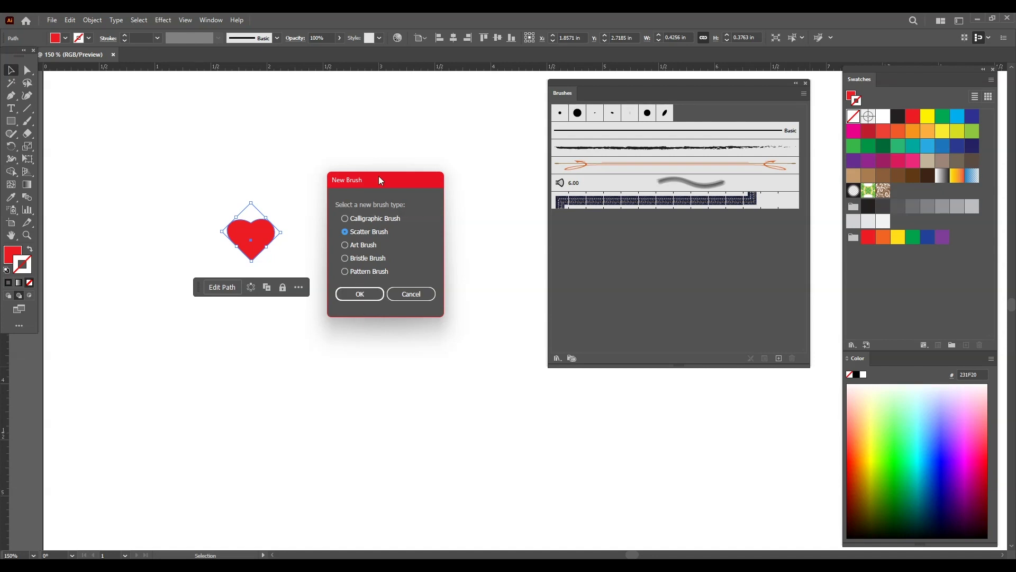
{"action": "left_click", "coordinate": [368, 294]}
{"action": "mouse_move", "coordinate": [532, 197]}
{"action": "left_mouse_down"}
{"action": "mouse_move", "coordinate": [587, 112]}
{"action": "mouse_move", "coordinate": [554, 123]}
{"action": "mouse_move", "coordinate": [556, 142]}
{"action": "mouse_move", "coordinate": [605, 150]}
{"action": "left_mouse_up"}
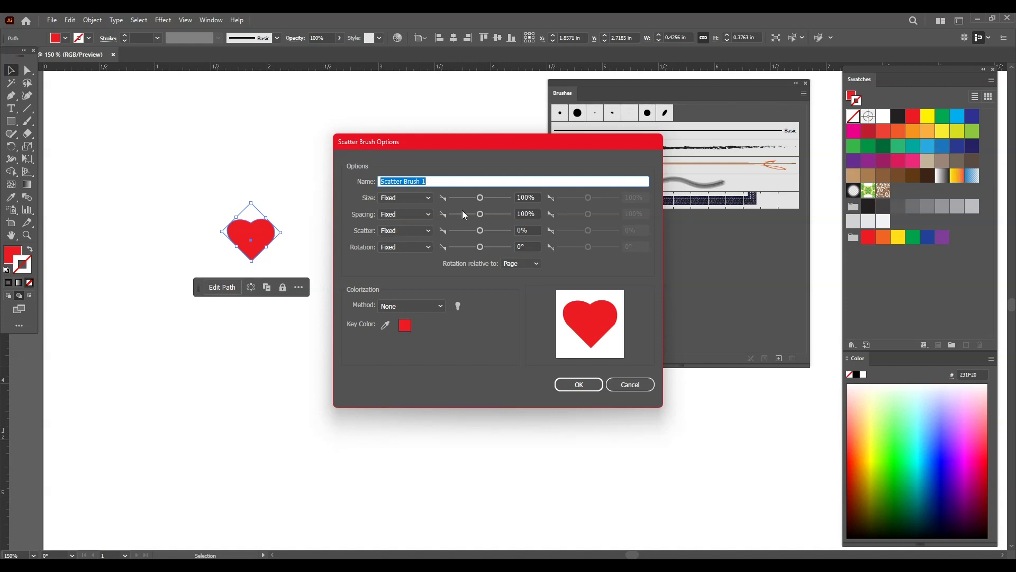
Step: Set the scatter brush's Size, Spacing and Scatter variation to Pressure
{"action": "left_click", "coordinate": [405, 197]}
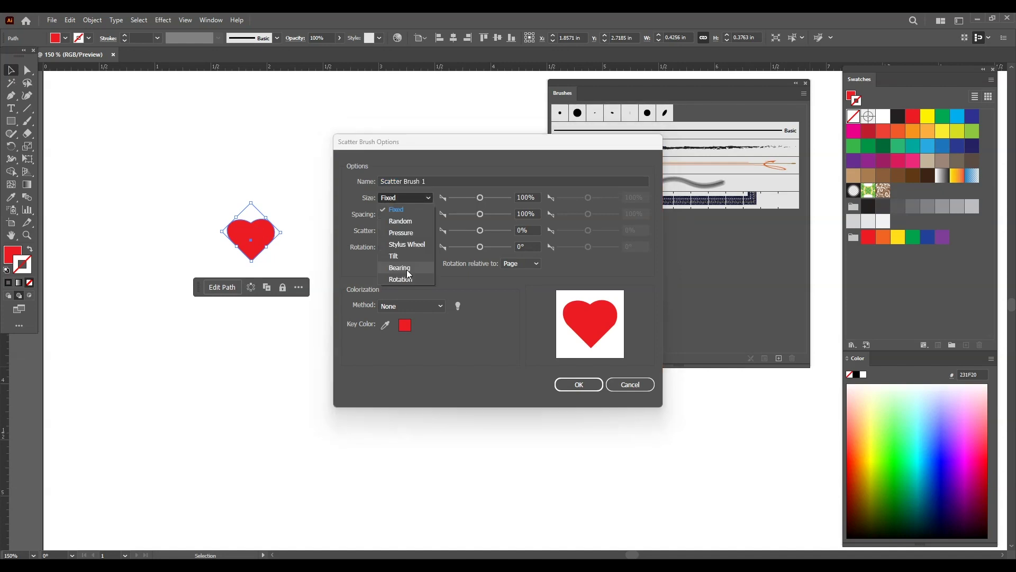
{"action": "left_click", "coordinate": [413, 232]}
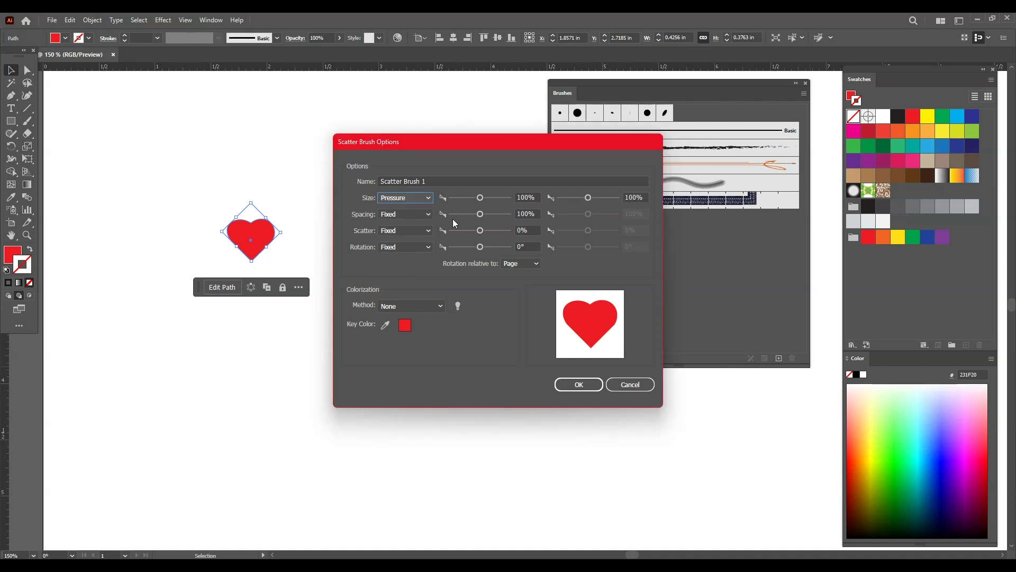
{"action": "left_click", "coordinate": [426, 214]}
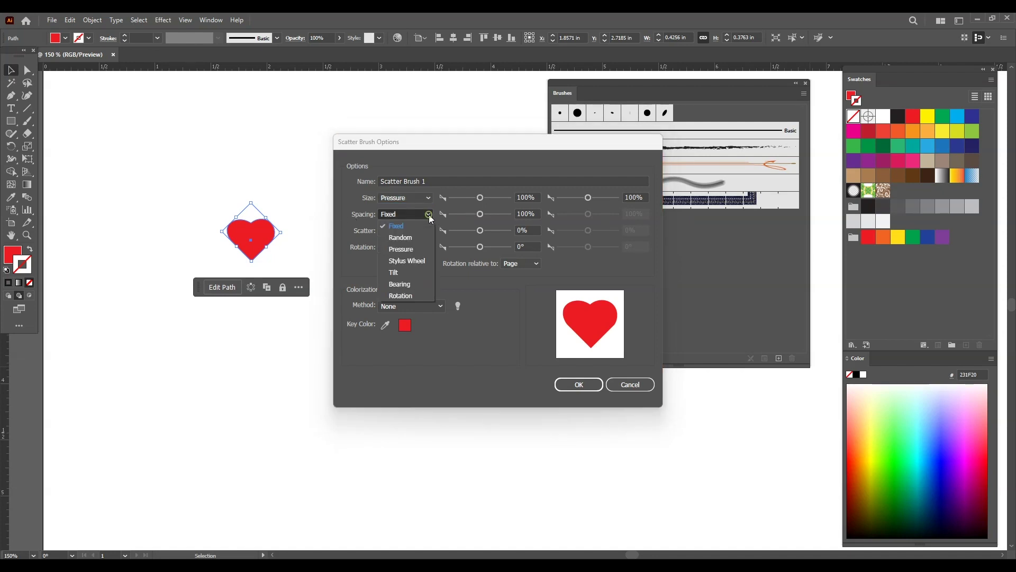
{"action": "left_click", "coordinate": [409, 240]}
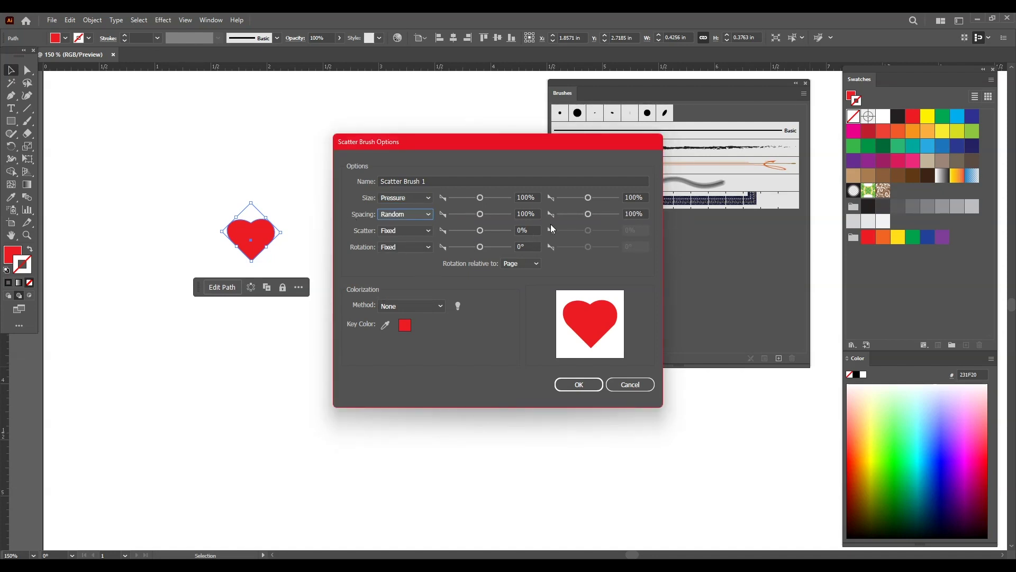
{"action": "left_click", "coordinate": [428, 215]}
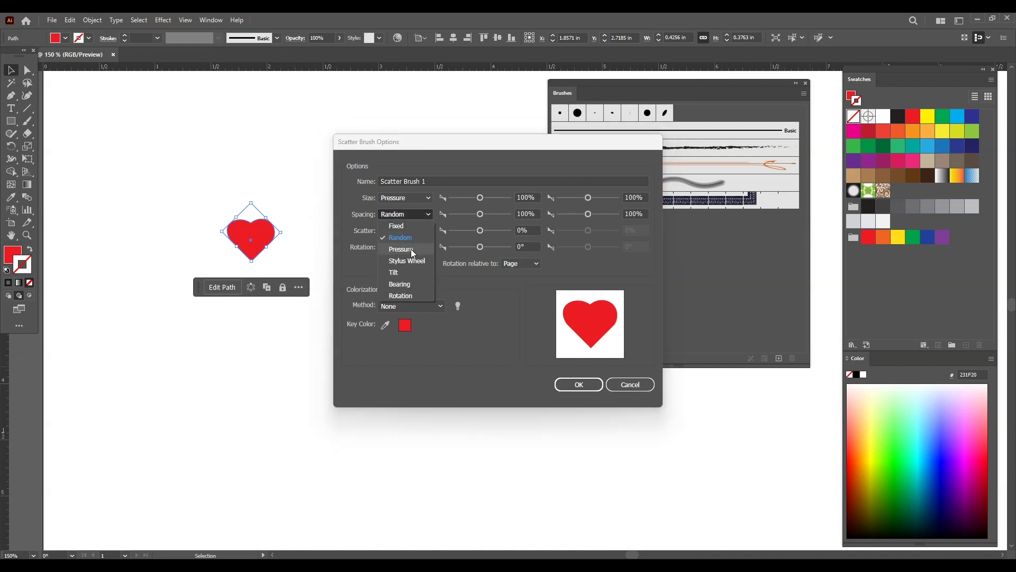
{"action": "left_click", "coordinate": [411, 249]}
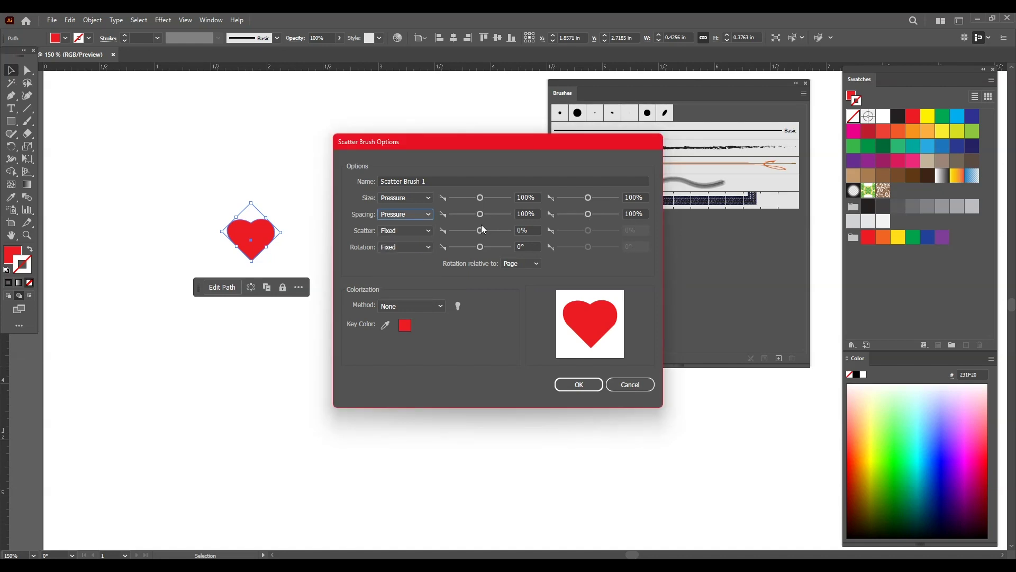
{"action": "left_click", "coordinate": [429, 231]}
{"action": "left_click", "coordinate": [408, 263]}
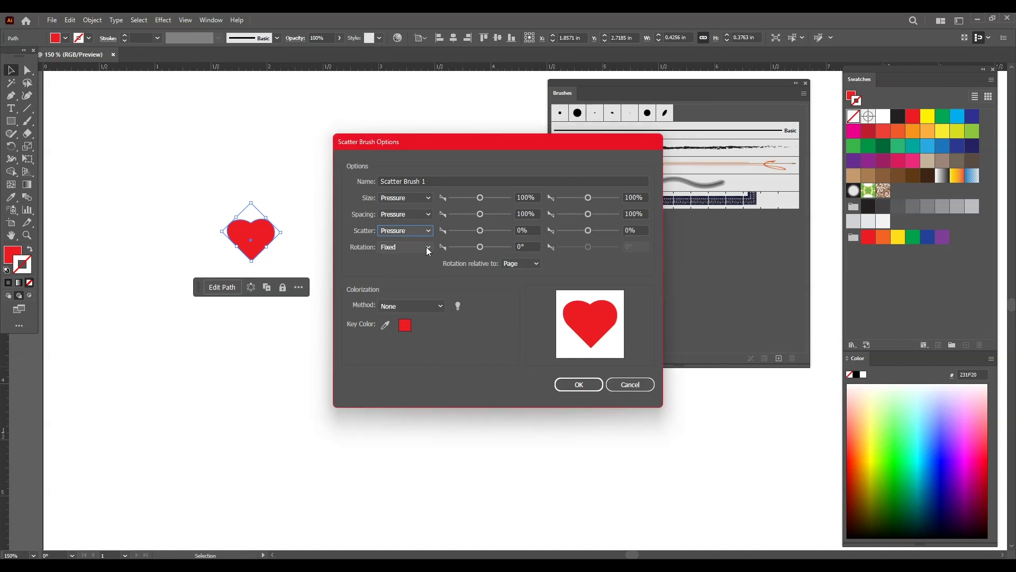
Step: Switch the brush's Scatter, Spacing and Rotation variation to Random and raise the maximum Size to 117%
{"action": "left_click", "coordinate": [428, 231]}
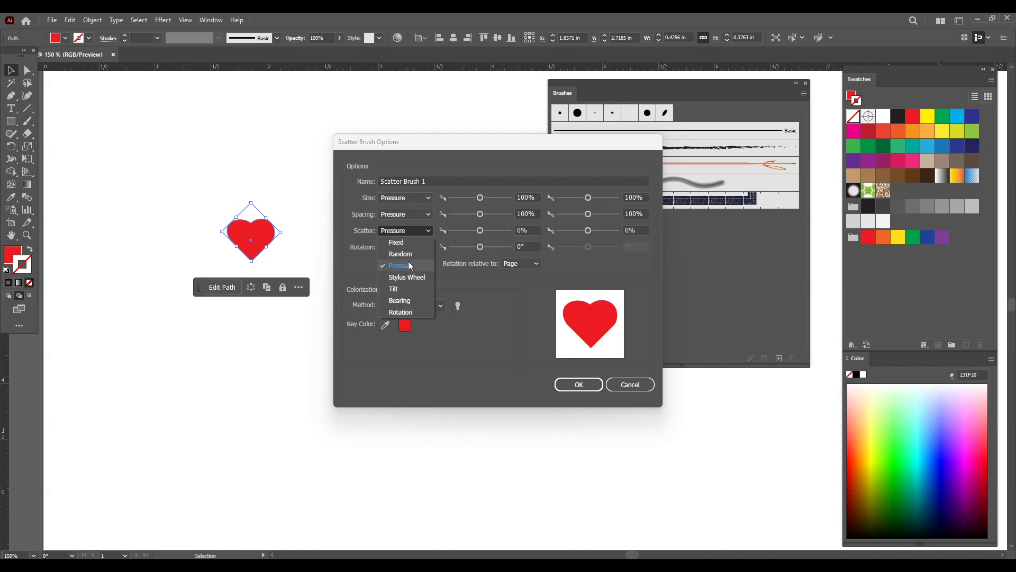
{"action": "left_click", "coordinate": [400, 254]}
{"action": "left_click", "coordinate": [424, 214]}
{"action": "left_click", "coordinate": [407, 237]}
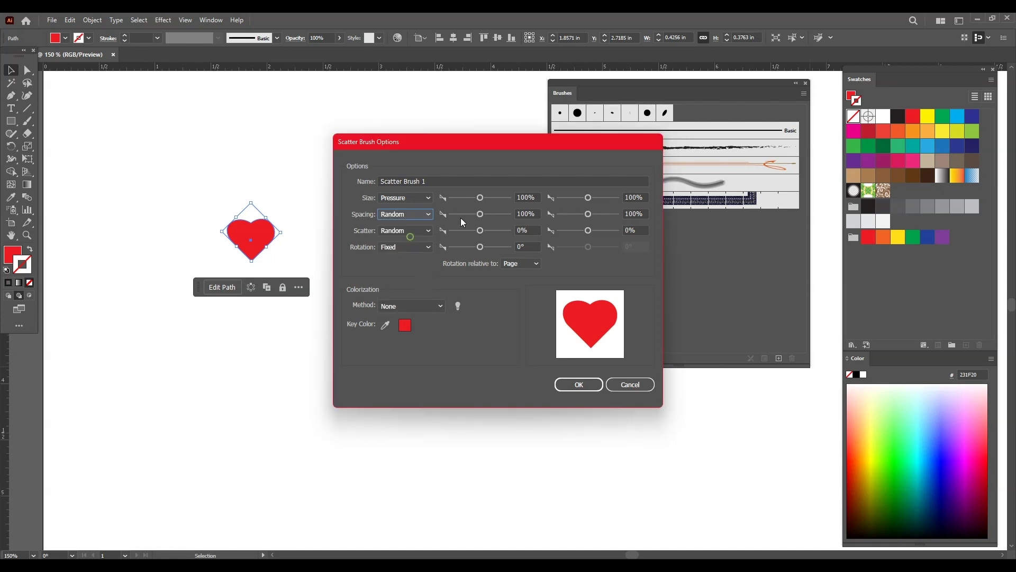
{"action": "left_click", "coordinate": [398, 249]}
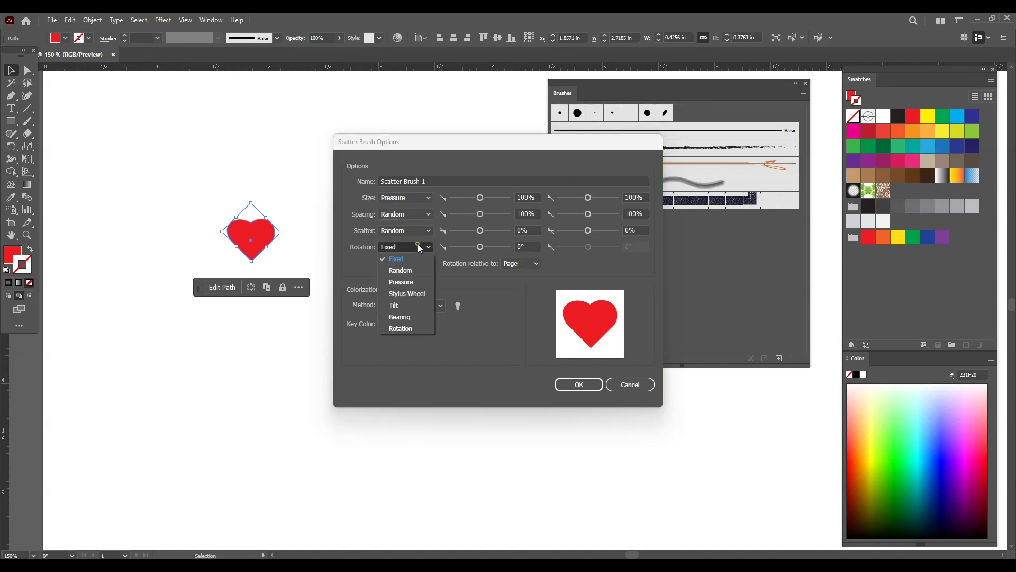
{"action": "left_click", "coordinate": [404, 275]}
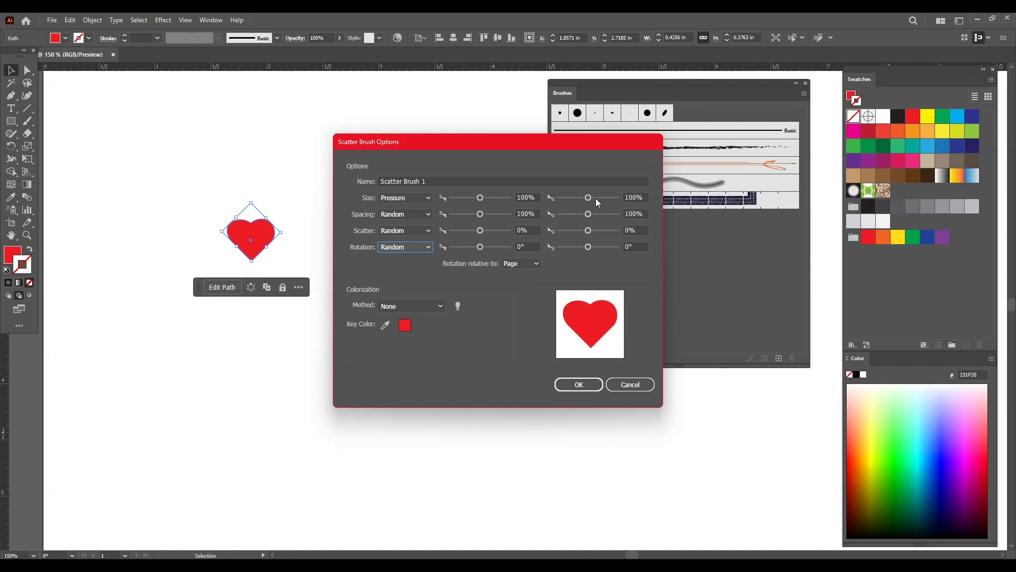
{"action": "left_click_drag", "start_coordinate": [589, 198], "coordinate": [591, 198]}
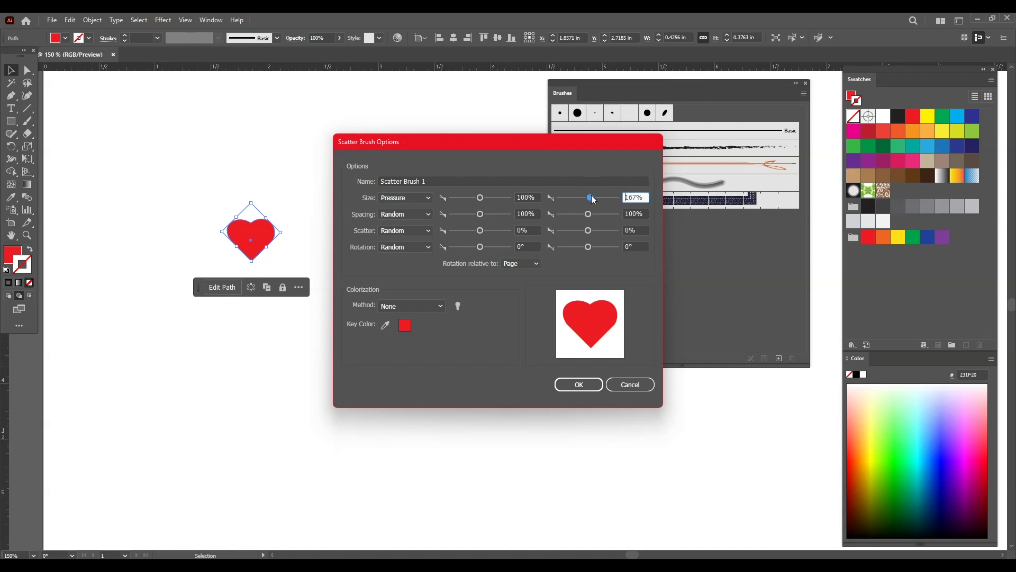
{"action": "left_click", "coordinate": [589, 197]}
Step: Set the brush's colorization method to Hue Shift and create the scatter brush
{"action": "left_click", "coordinate": [441, 306]}
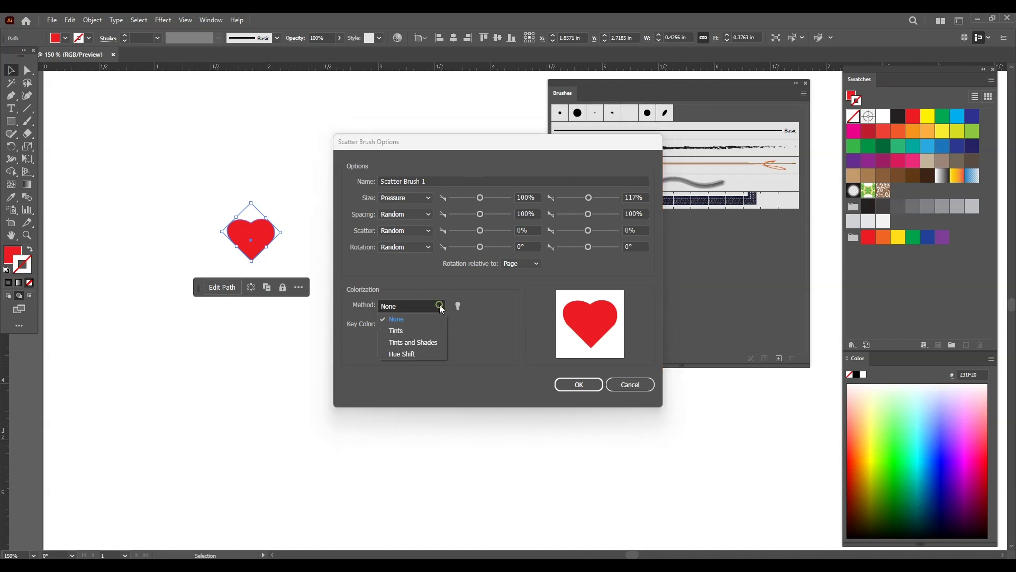
{"action": "left_click", "coordinate": [415, 331]}
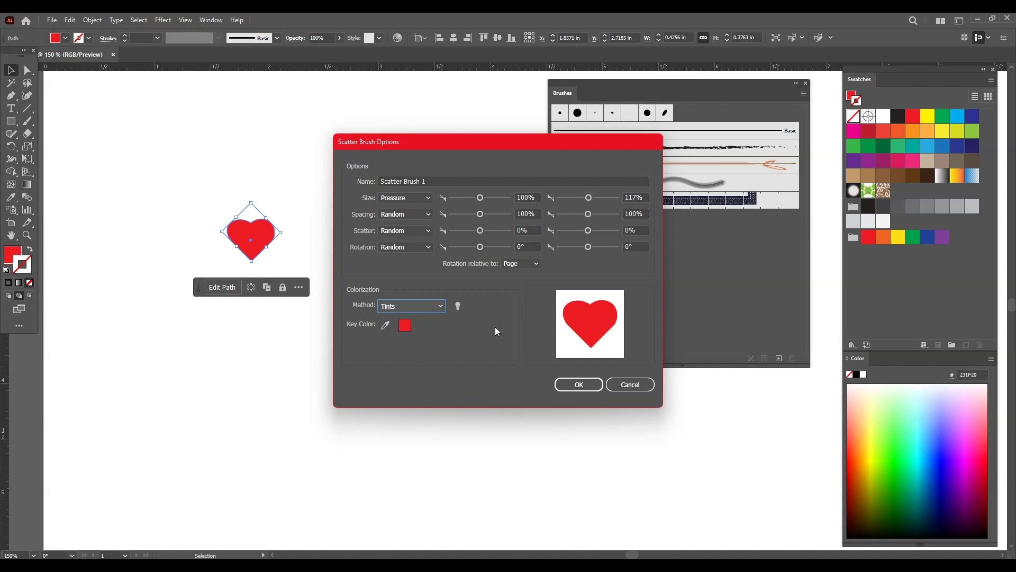
{"action": "left_click", "coordinate": [425, 306]}
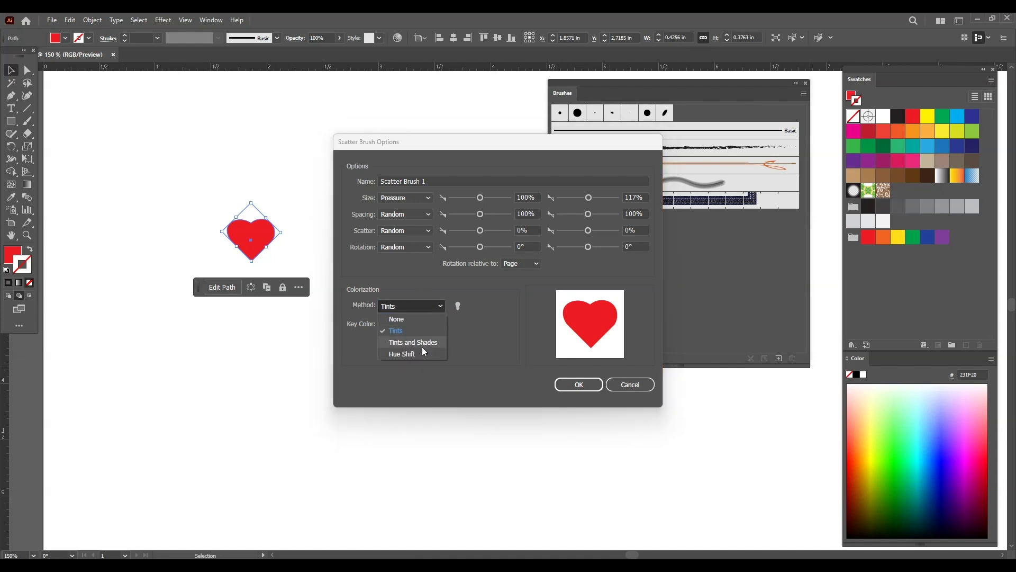
{"action": "left_click", "coordinate": [423, 344]}
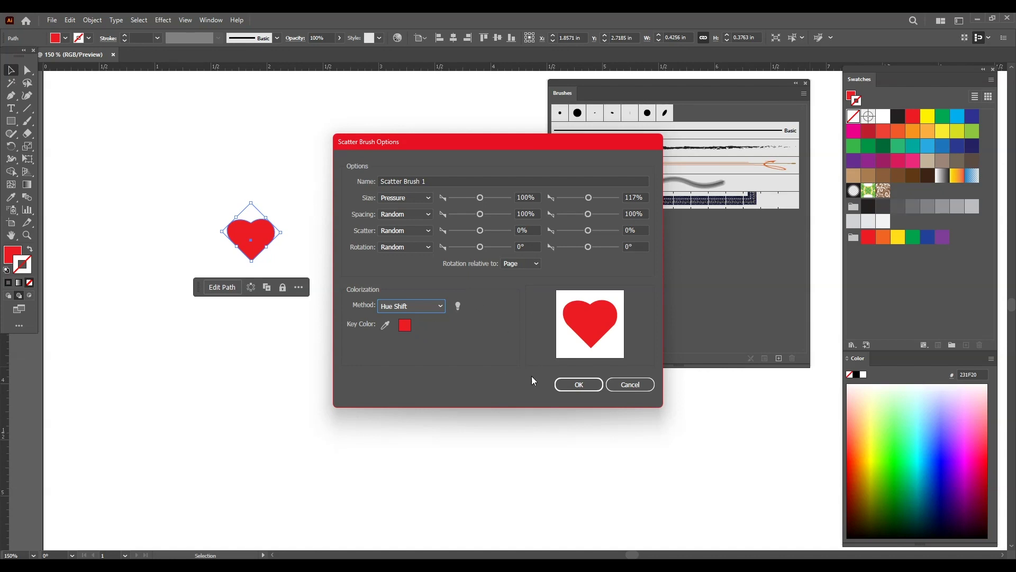
{"action": "left_click", "coordinate": [572, 383]}
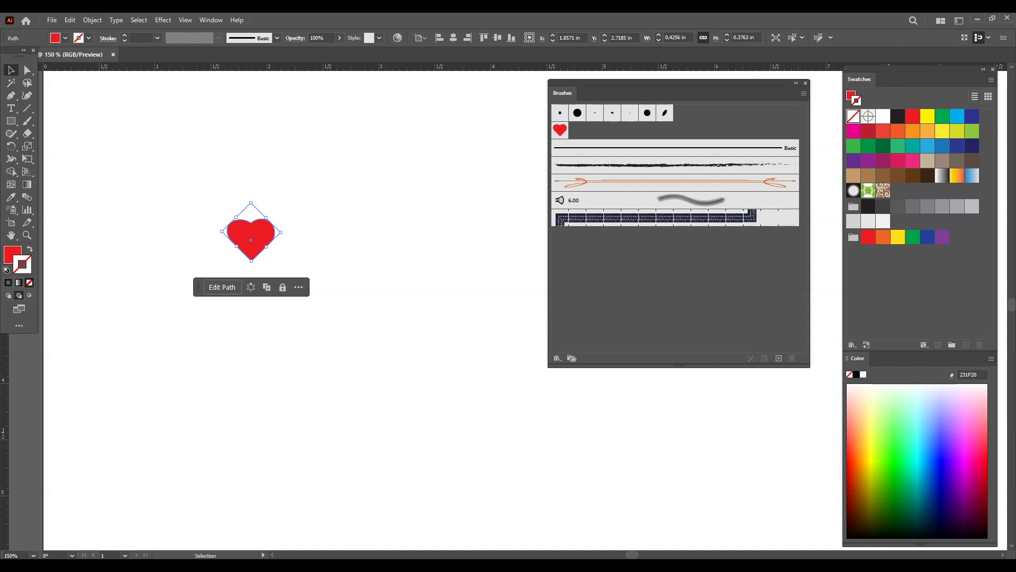
Step: Test the heart scatter brush with three freehand Paintbrush strokes and clear all artwork, including the original heart
{"action": "left_click", "coordinate": [27, 121]}
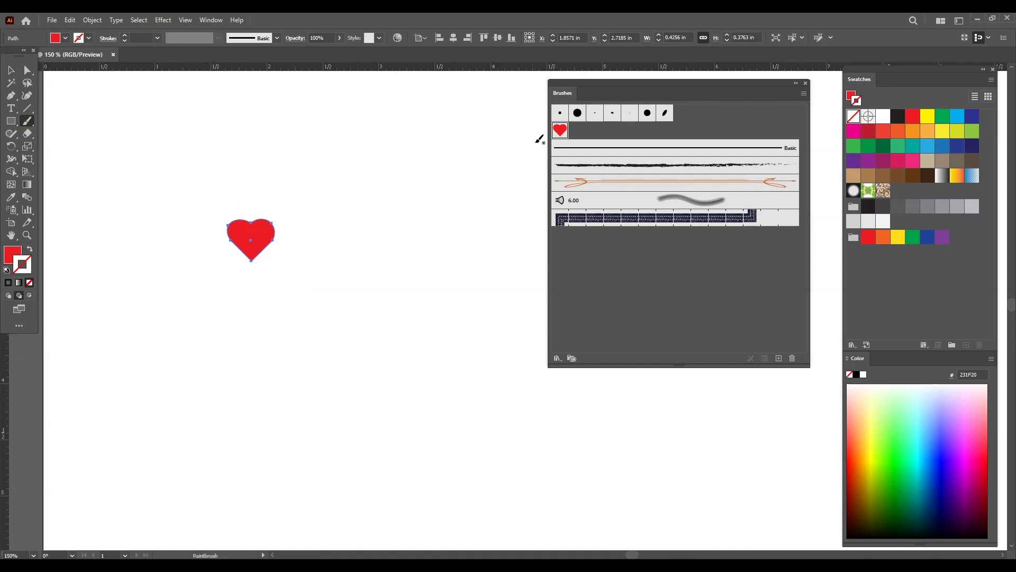
{"action": "mouse_move", "coordinate": [157, 209]}
{"action": "left_mouse_down"}
{"action": "mouse_move", "coordinate": [270, 145]}
{"action": "mouse_move", "coordinate": [420, 333]}
{"action": "left_mouse_up"}
{"action": "mouse_move", "coordinate": [171, 381]}
{"action": "left_mouse_down"}
{"action": "mouse_move", "coordinate": [198, 407]}
{"action": "mouse_move", "coordinate": [290, 428]}
{"action": "mouse_move", "coordinate": [409, 409]}
{"action": "mouse_move", "coordinate": [443, 497]}
{"action": "left_mouse_up"}
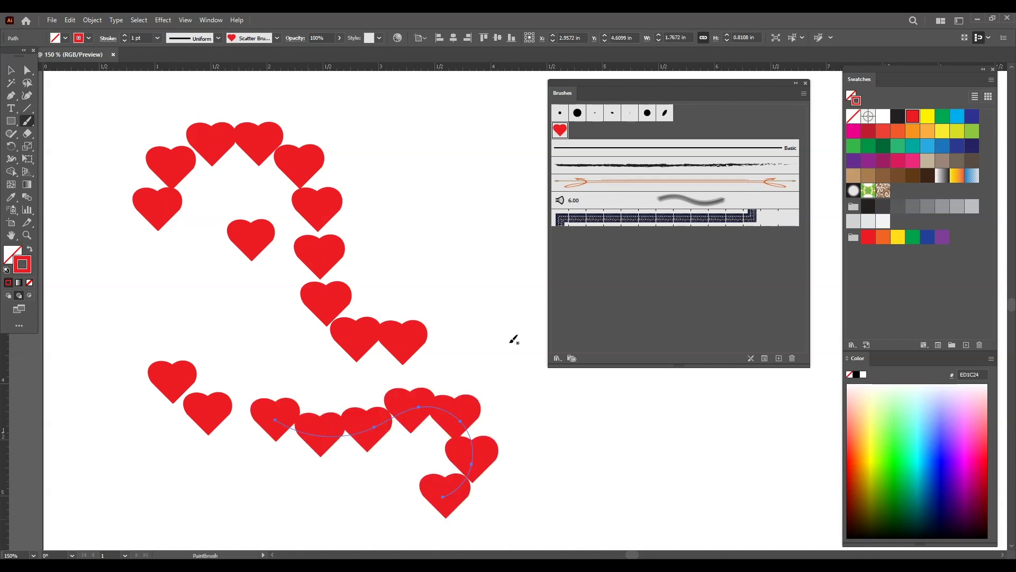
{"action": "mouse_move", "coordinate": [431, 190]}
{"action": "left_mouse_down"}
{"action": "mouse_move", "coordinate": [328, 212]}
{"action": "mouse_move", "coordinate": [417, 301]}
{"action": "mouse_move", "coordinate": [487, 238]}
{"action": "mouse_move", "coordinate": [416, 210]}
{"action": "left_mouse_up"}
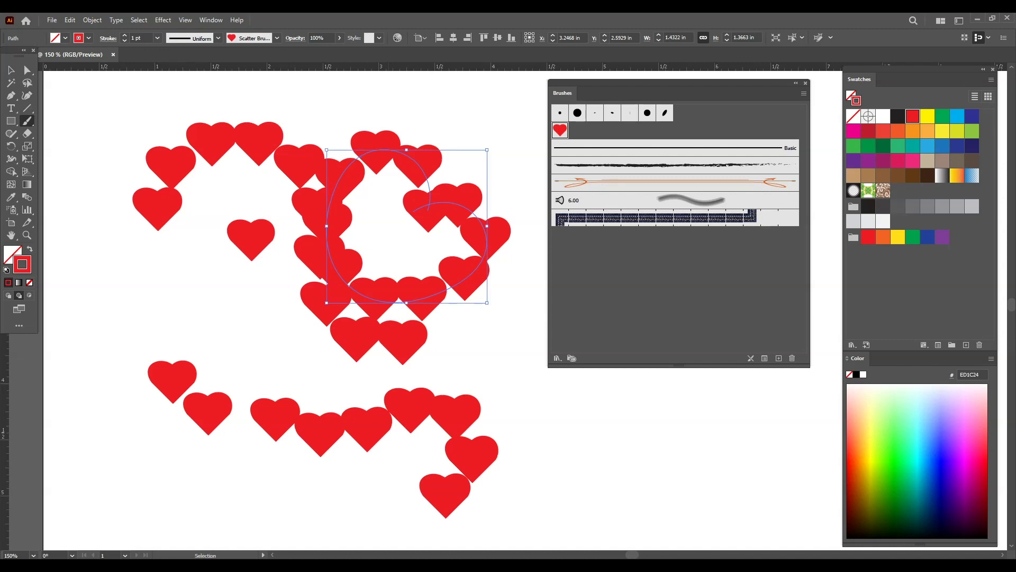
{"action": "key", "text": "ctrl+a"}
{"action": "key", "text": "Delete"}
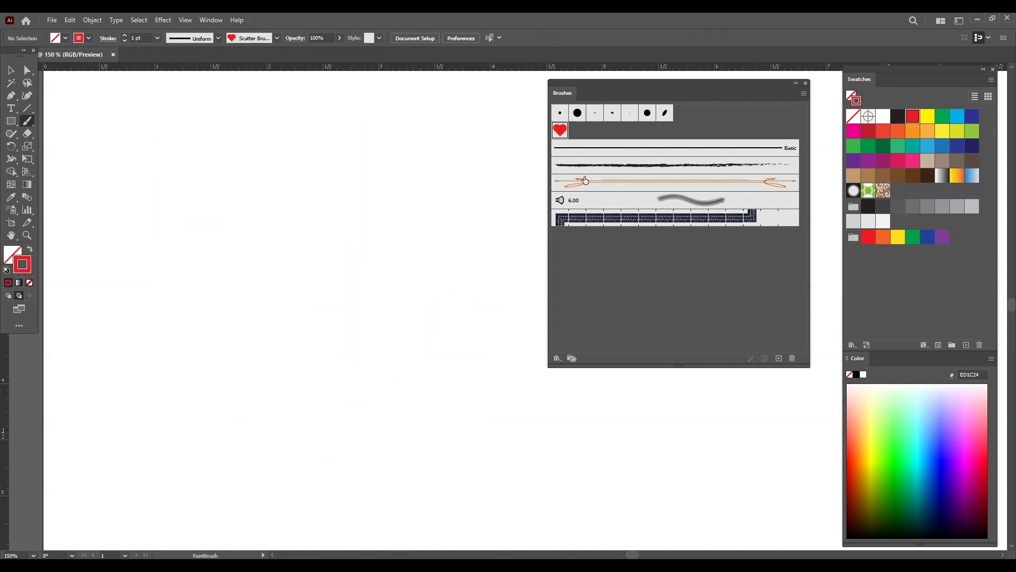
{"action": "double_click", "coordinate": [559, 130]}
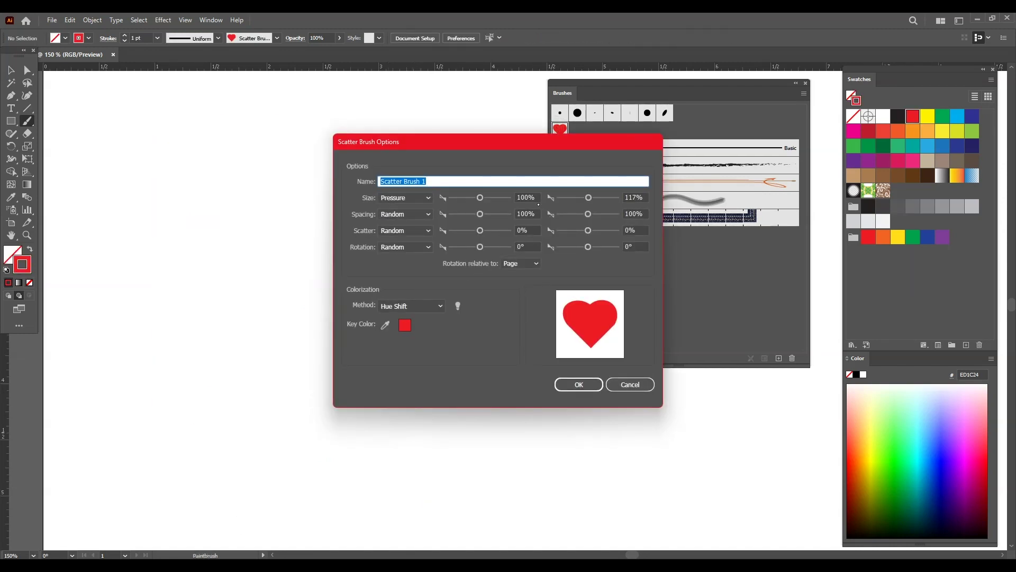
{"action": "left_click", "coordinate": [629, 385]}
{"action": "left_click", "coordinate": [323, 267]}
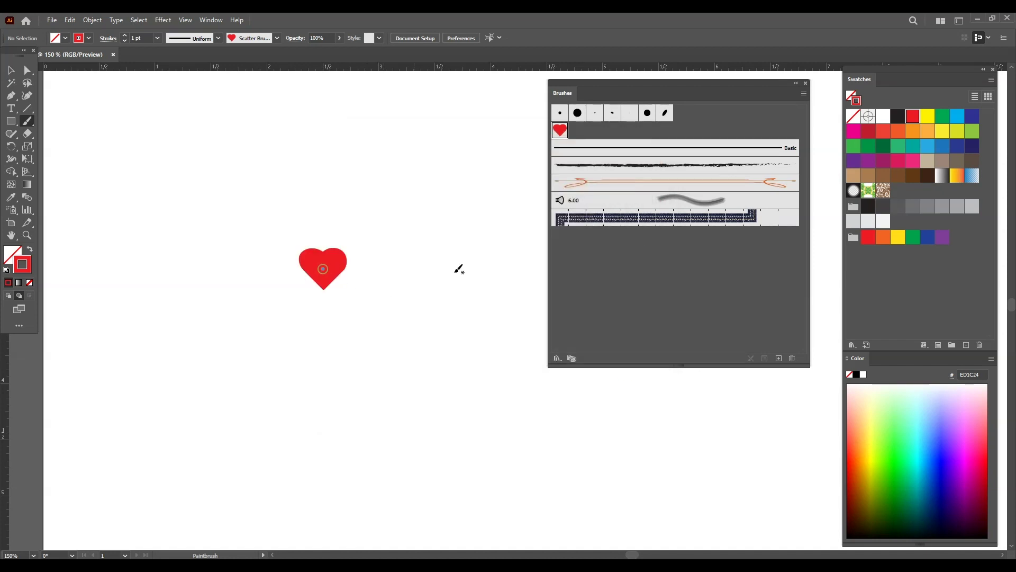
{"action": "double_click", "coordinate": [560, 130]}
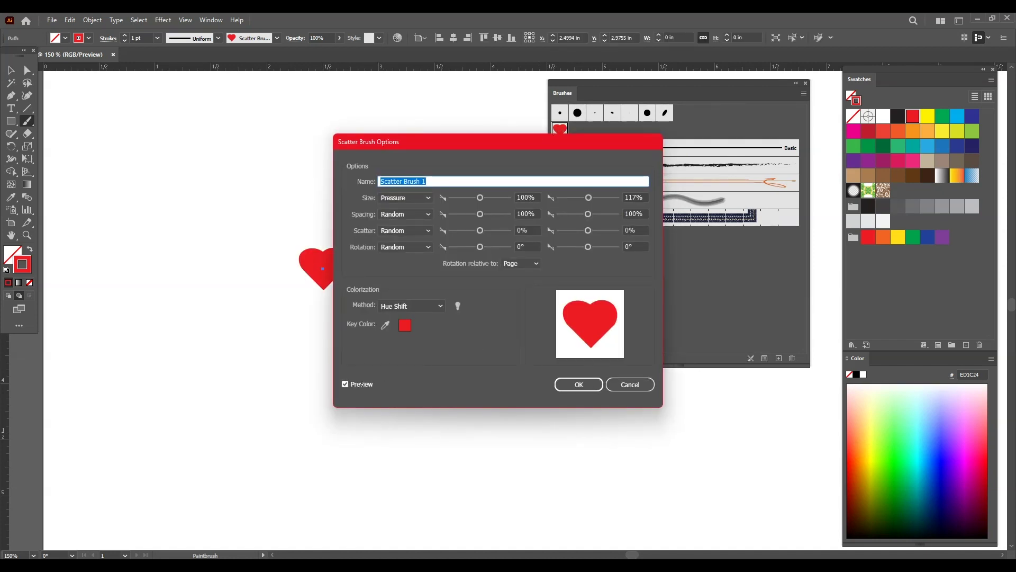
{"action": "left_click_drag", "start_coordinate": [472, 155], "coordinate": [589, 163]}
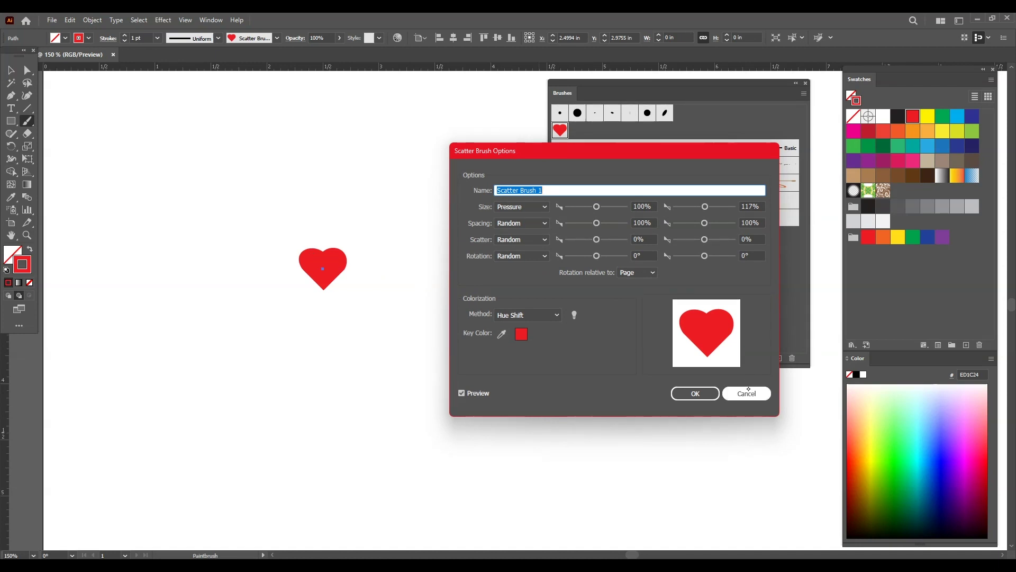
{"action": "left_click", "coordinate": [747, 393]}
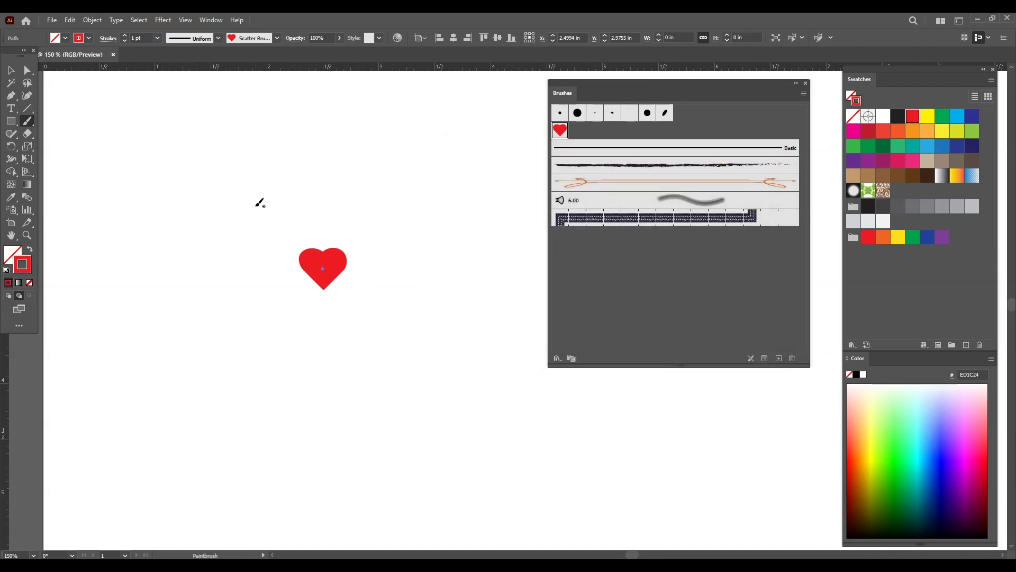
{"action": "left_click", "coordinate": [11, 70]}
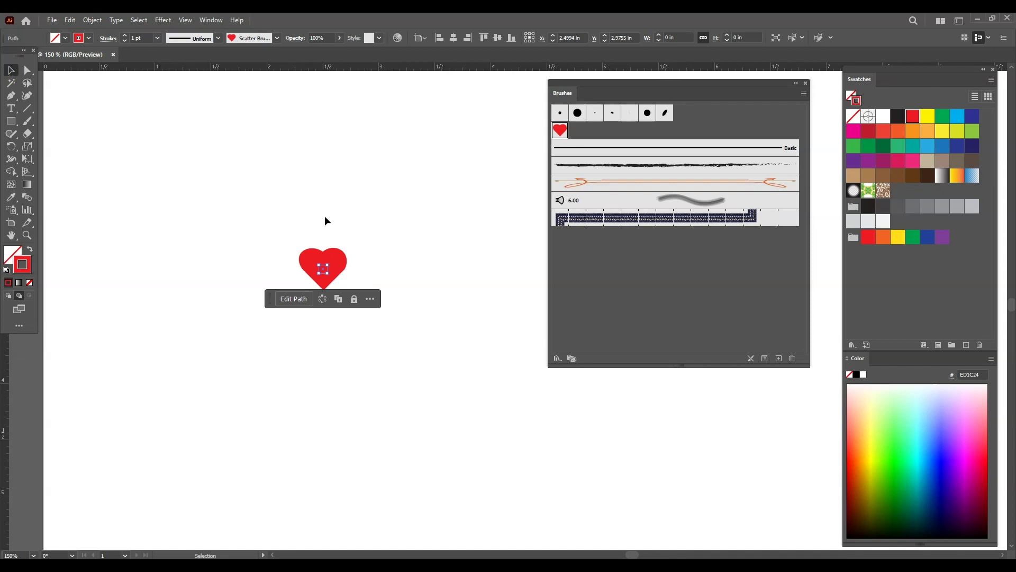
{"action": "key", "text": "Delete"}
Step: Draw a circle about 1.78 in in diameter with the Ellipse tool and apply the heart scatter brush to its stroke
{"action": "left_click", "coordinate": [11, 120]}
{"action": "key", "text": "l"}
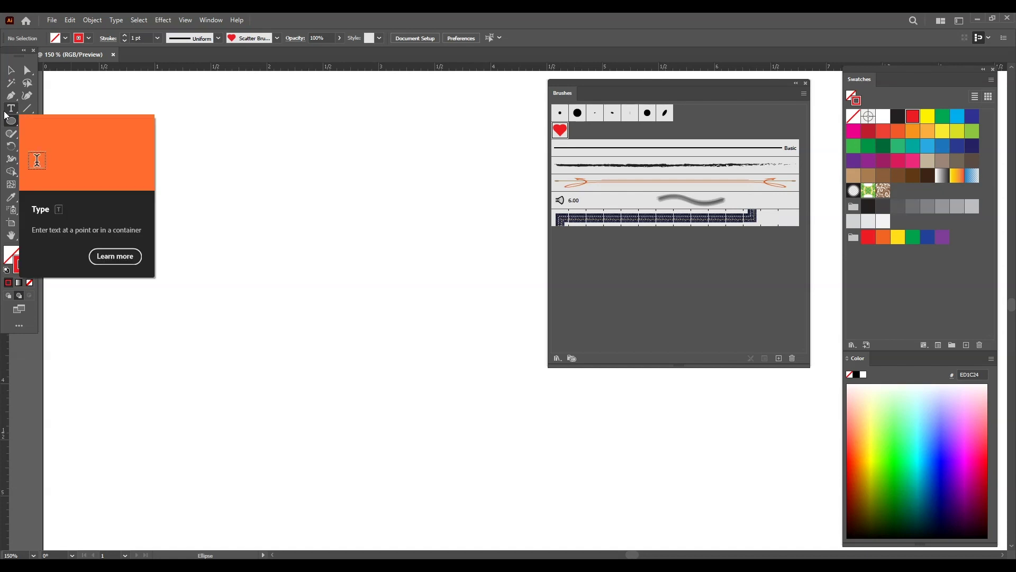
{"action": "left_click", "coordinate": [12, 122]}
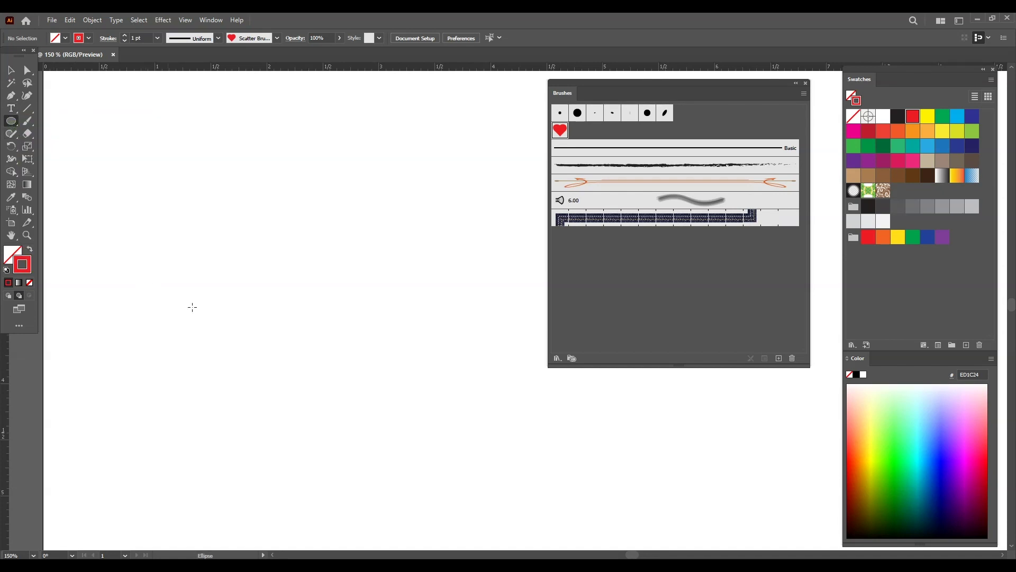
{"action": "mouse_move", "coordinate": [270, 263]}
{"action": "left_mouse_down"}
{"action": "mouse_move", "coordinate": [357, 376]}
{"action": "mouse_move", "coordinate": [369, 362]}
{"action": "left_mouse_up"}
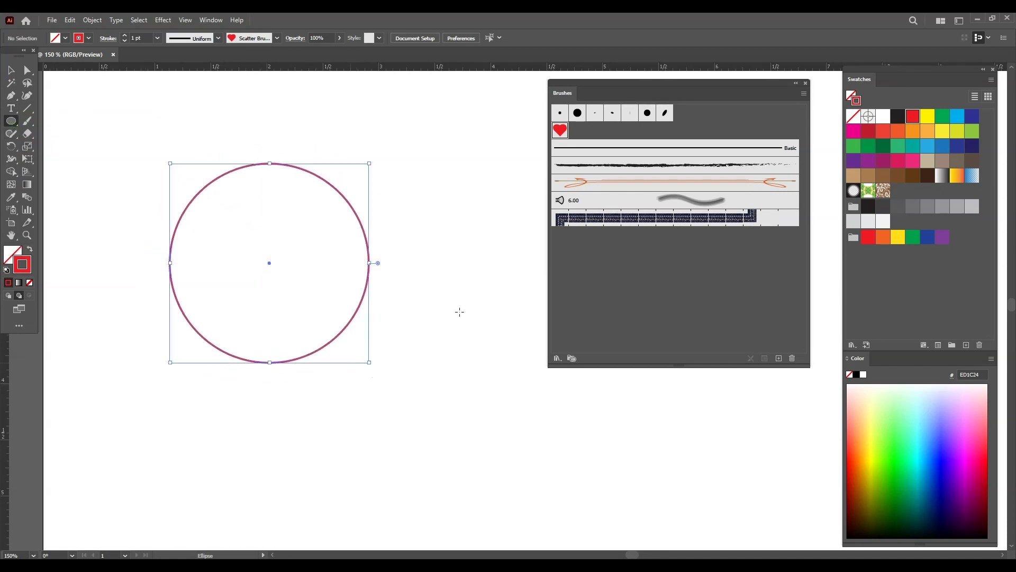
{"action": "left_click", "coordinate": [560, 130]}
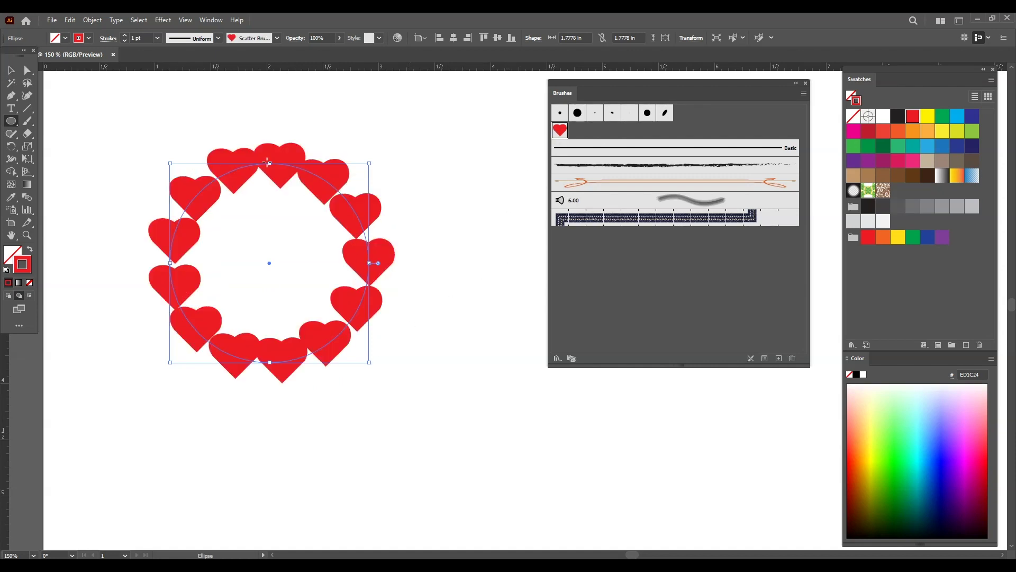
Step: Select the circle, open the heart scatter brush's options and set the minimum Size to 35%
{"action": "key", "text": "v"}
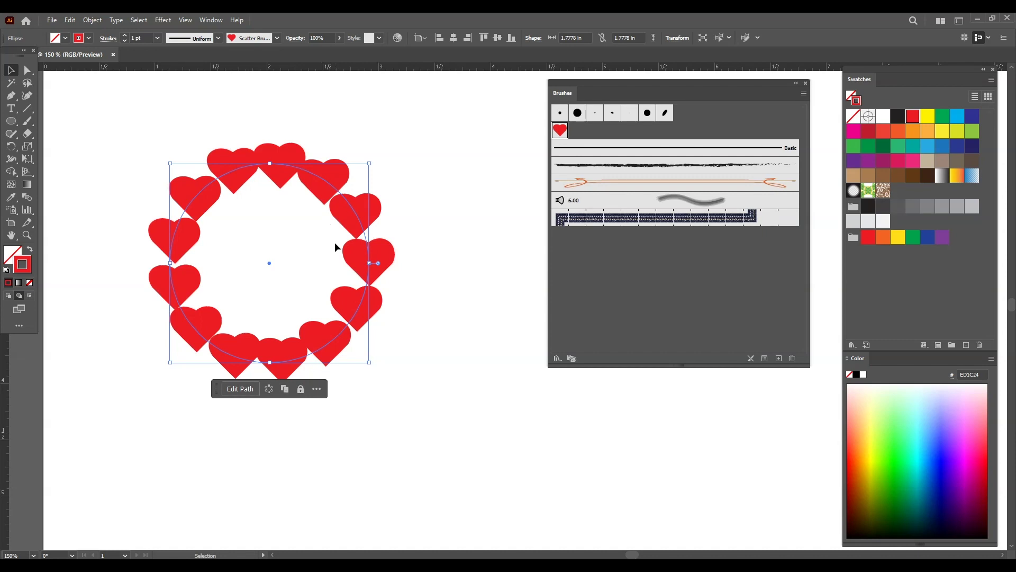
{"action": "left_click", "coordinate": [241, 323]}
{"action": "left_click", "coordinate": [277, 158]}
{"action": "double_click", "coordinate": [565, 137]}
{"action": "mouse_move", "coordinate": [566, 146]}
{"action": "left_mouse_down"}
{"action": "mouse_move", "coordinate": [697, 199]}
{"action": "mouse_move", "coordinate": [654, 125]}
{"action": "left_mouse_up"}
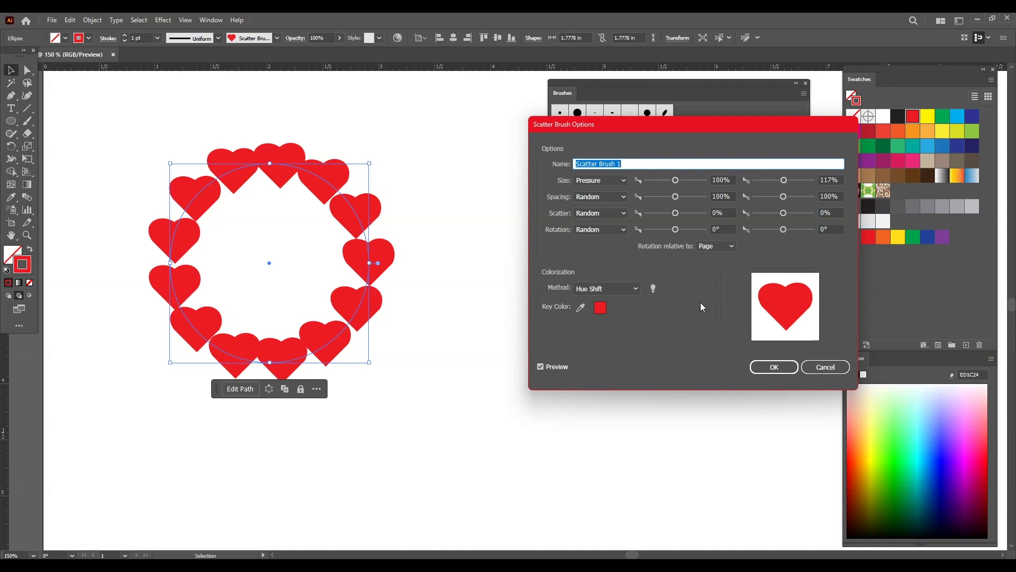
{"action": "left_click_drag", "start_coordinate": [675, 180], "coordinate": [656, 181]}
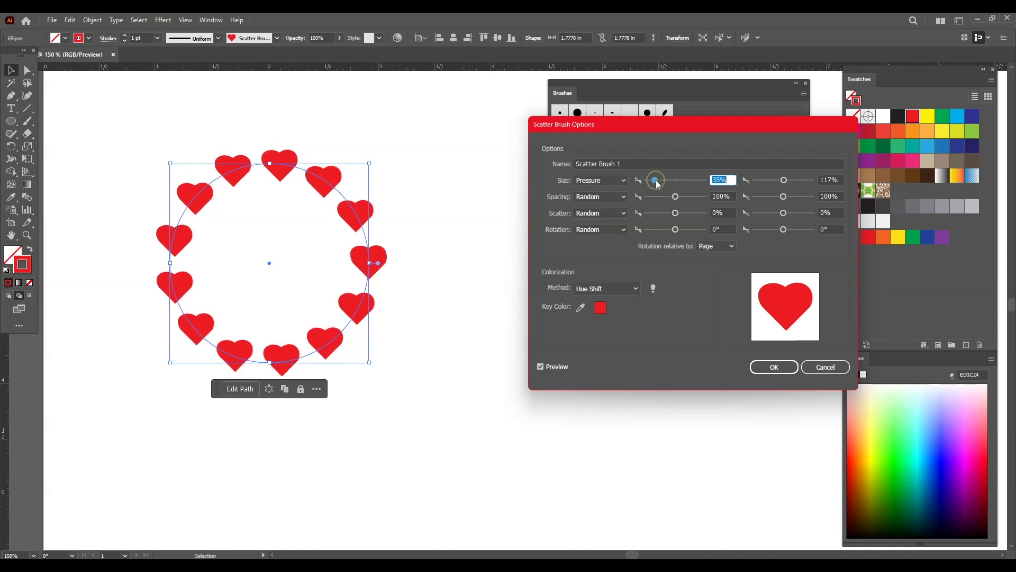
Step: Try the Fixed variation for the heart brush's Size with a value of 51%
{"action": "left_click", "coordinate": [616, 179]}
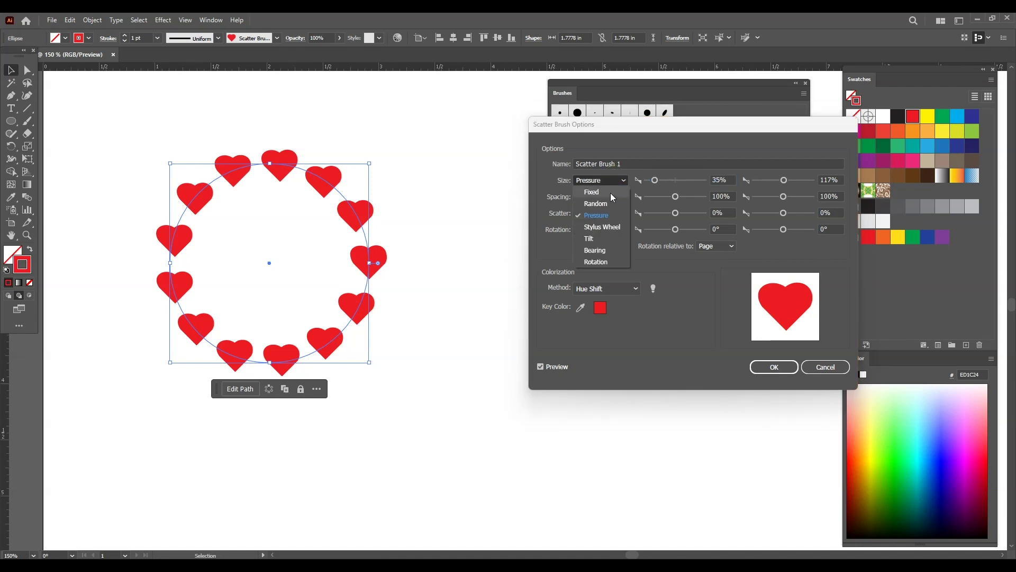
{"action": "left_click", "coordinate": [591, 193]}
{"action": "left_click_drag", "start_coordinate": [656, 181], "coordinate": [661, 183]}
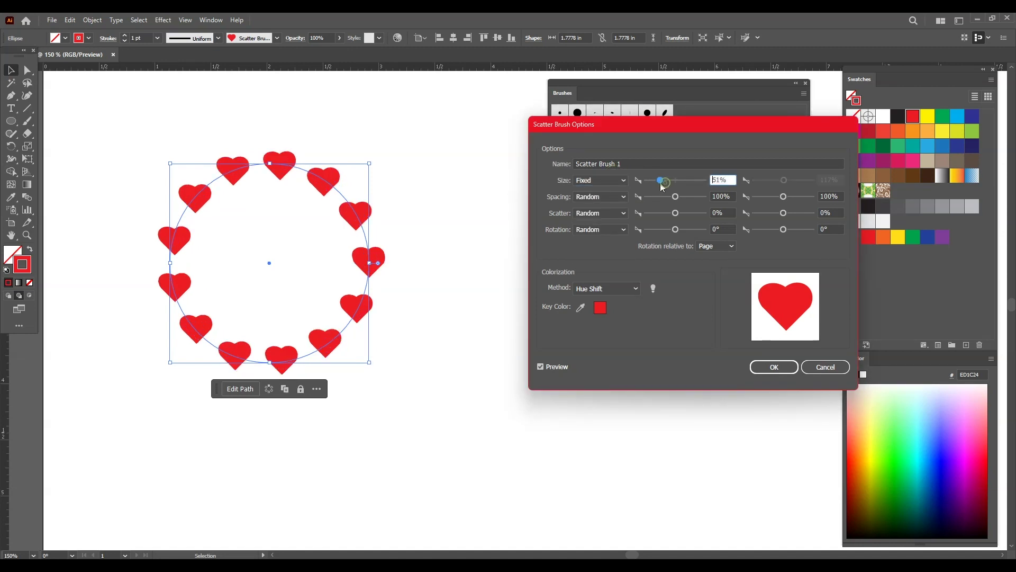
Step: Try the Pressure, Random, Stylus Wheel, Tilt and Bearing variations for the brush's Size, then return it to Fixed
{"action": "left_click", "coordinate": [609, 180]}
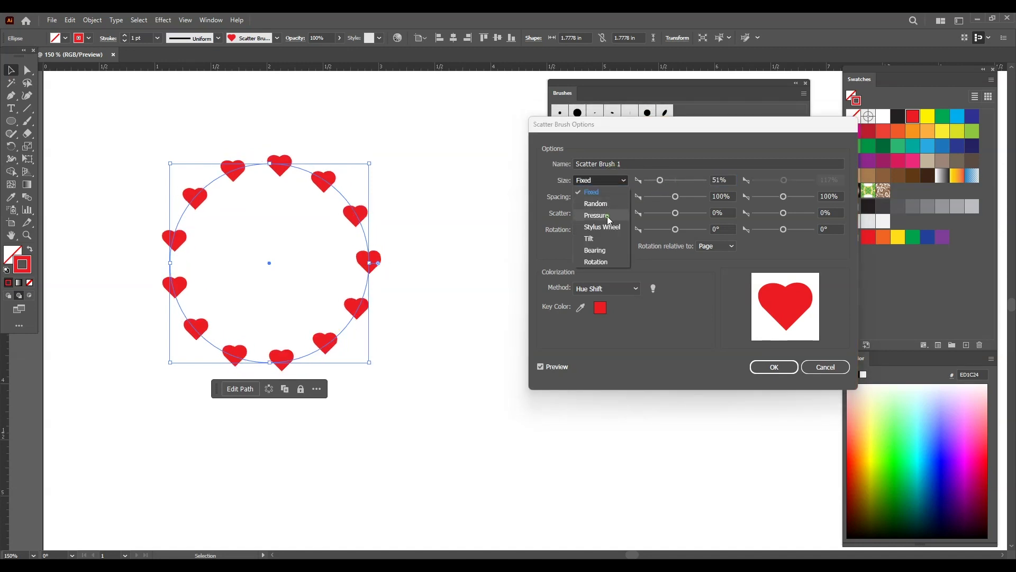
{"action": "left_click", "coordinate": [609, 215]}
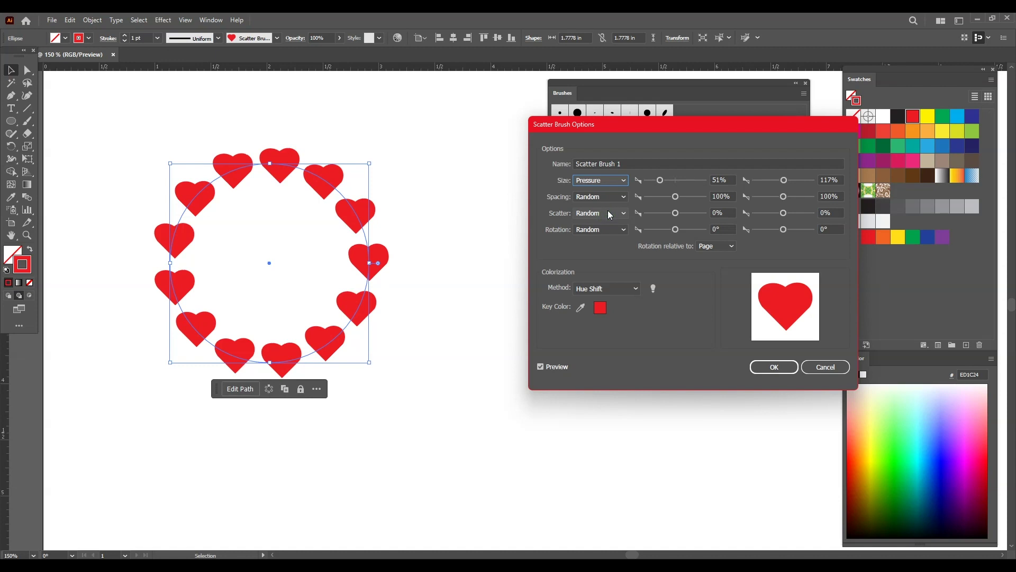
{"action": "left_click", "coordinate": [616, 183]}
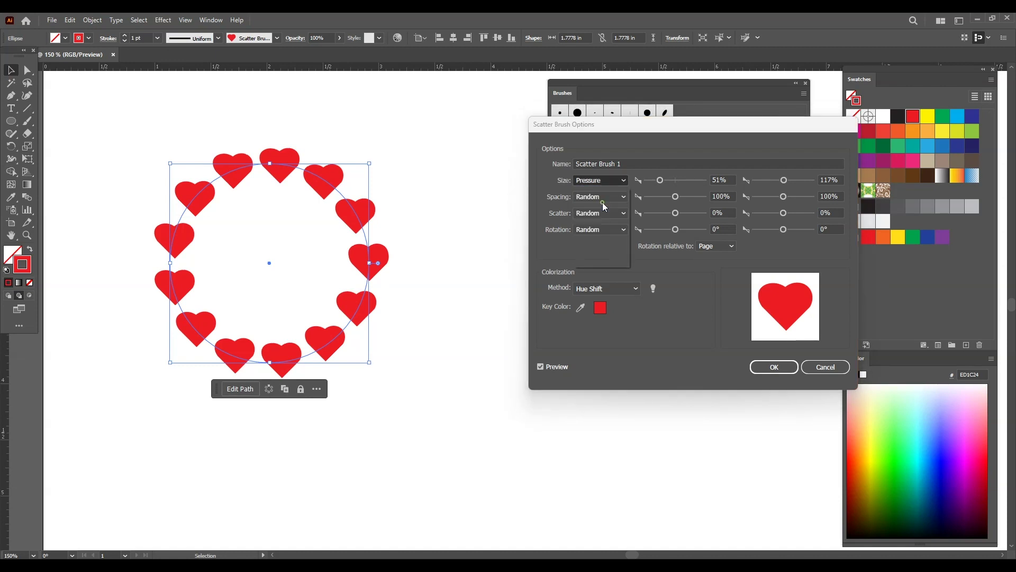
{"action": "left_click", "coordinate": [603, 202]}
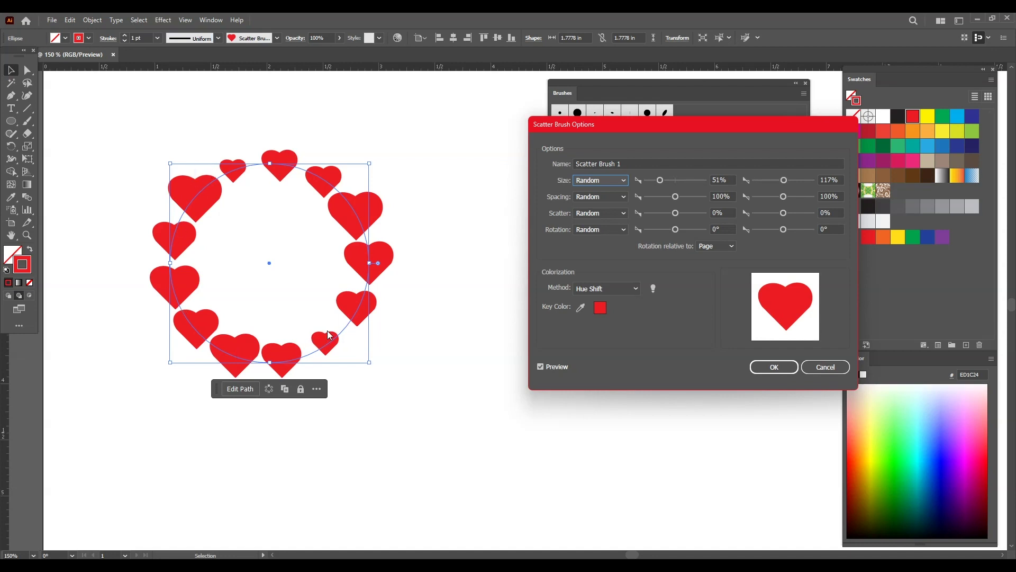
{"action": "key", "text": "Down"}
{"action": "key", "text": "Down"}
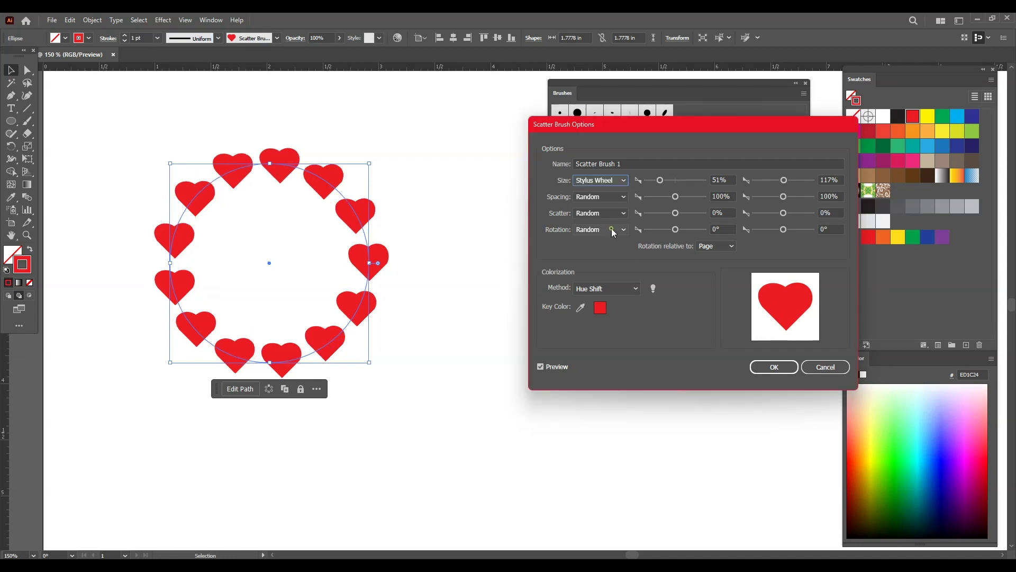
{"action": "left_click", "coordinate": [590, 180]}
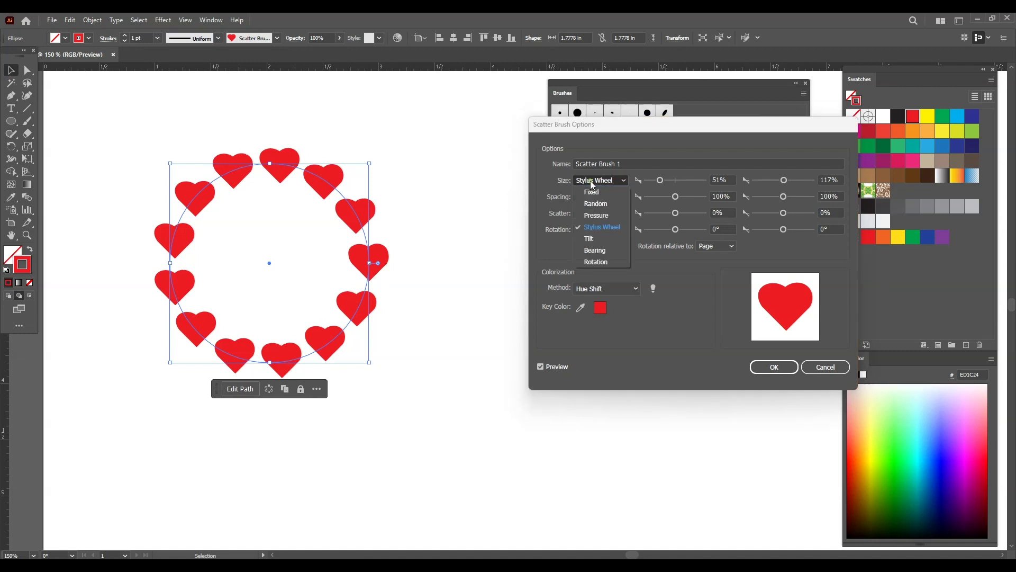
{"action": "left_click", "coordinate": [593, 240]}
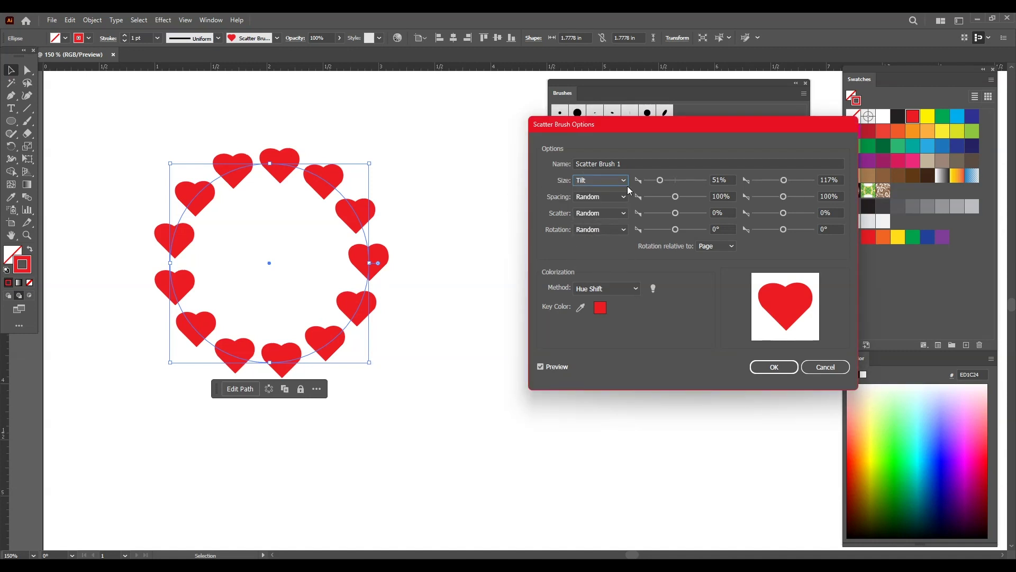
{"action": "left_click", "coordinate": [614, 180]}
{"action": "left_click", "coordinate": [607, 255]}
{"action": "left_click", "coordinate": [581, 184]}
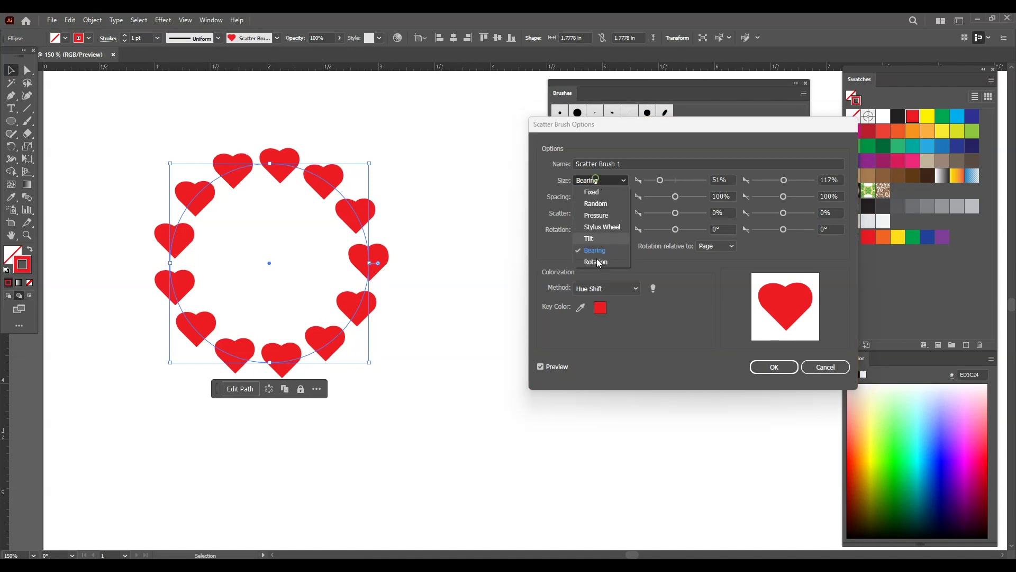
{"action": "left_click", "coordinate": [590, 192]}
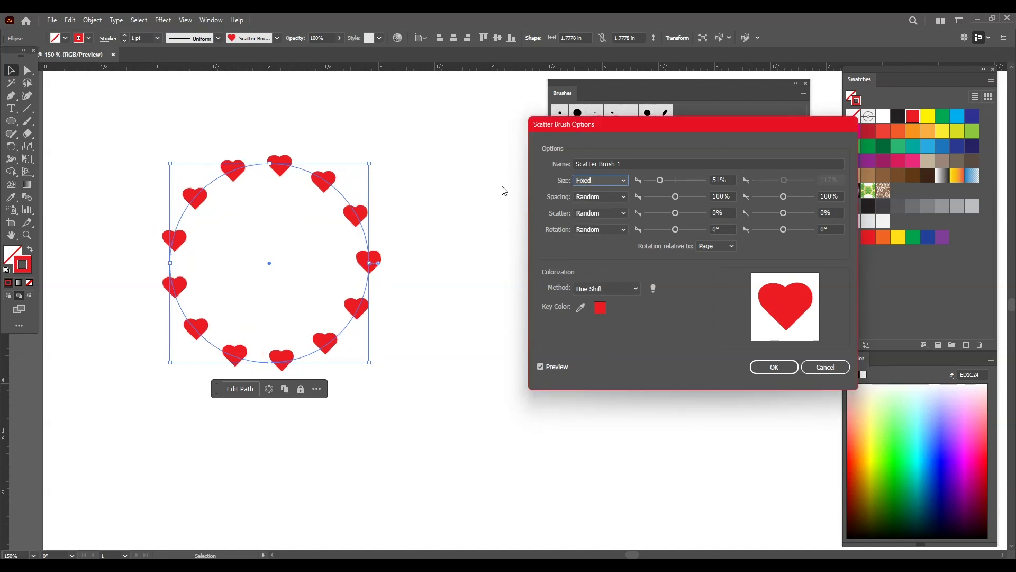
Step: Set the brush's Size variation to Random with a minimum of 10% and a maximum of 133%
{"action": "left_click", "coordinate": [610, 177]}
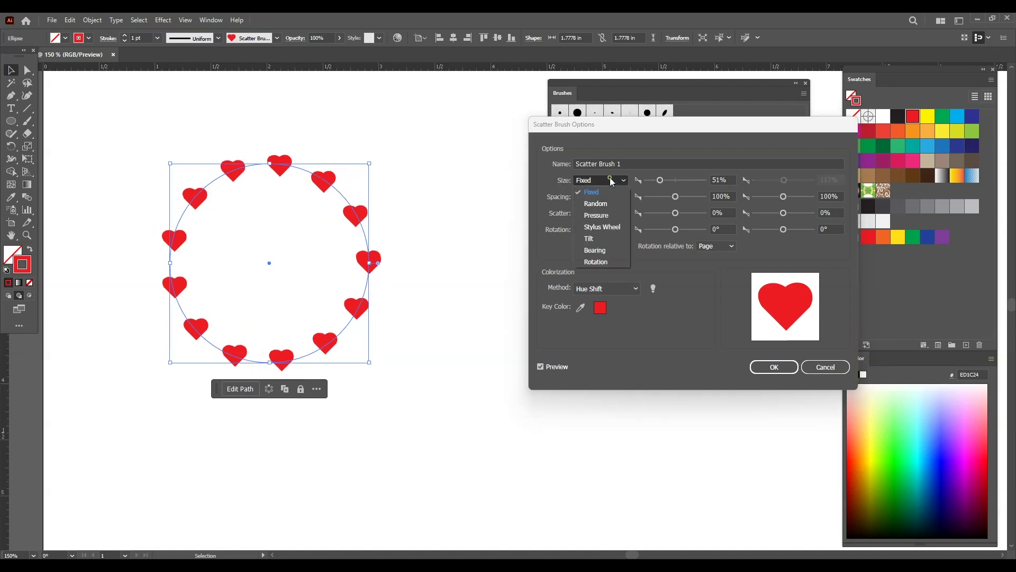
{"action": "left_click", "coordinate": [607, 204]}
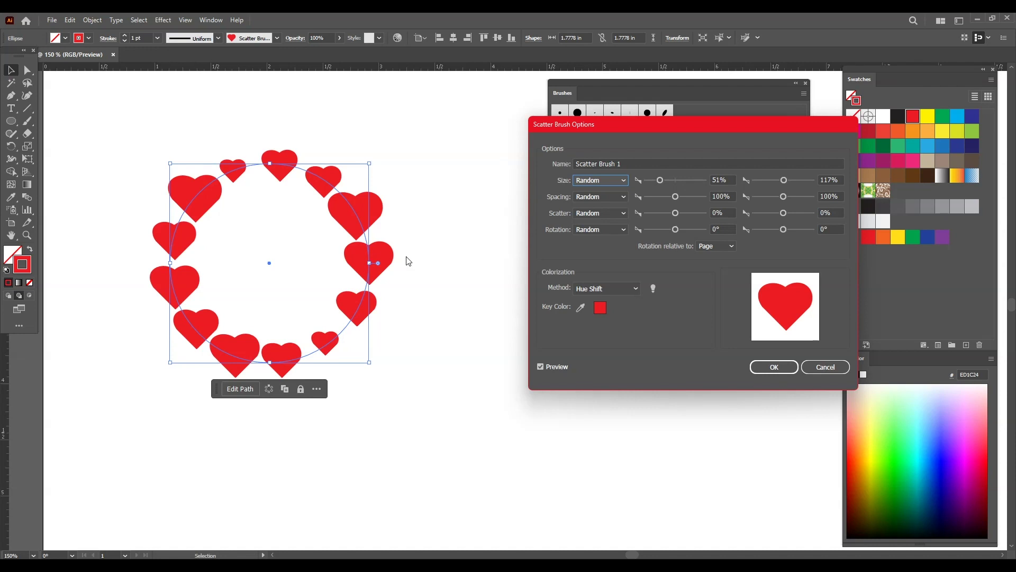
{"action": "left_click_drag", "start_coordinate": [660, 180], "coordinate": [634, 186]}
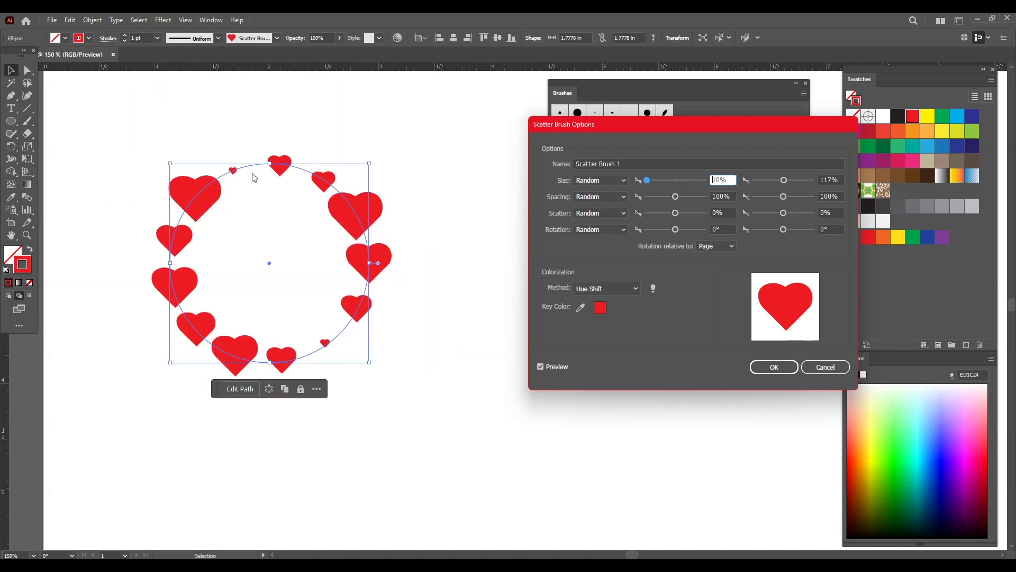
{"action": "mouse_move", "coordinate": [783, 185]}
{"action": "left_mouse_down"}
{"action": "mouse_move", "coordinate": [771, 181]}
{"action": "mouse_move", "coordinate": [787, 185]}
{"action": "left_mouse_up"}
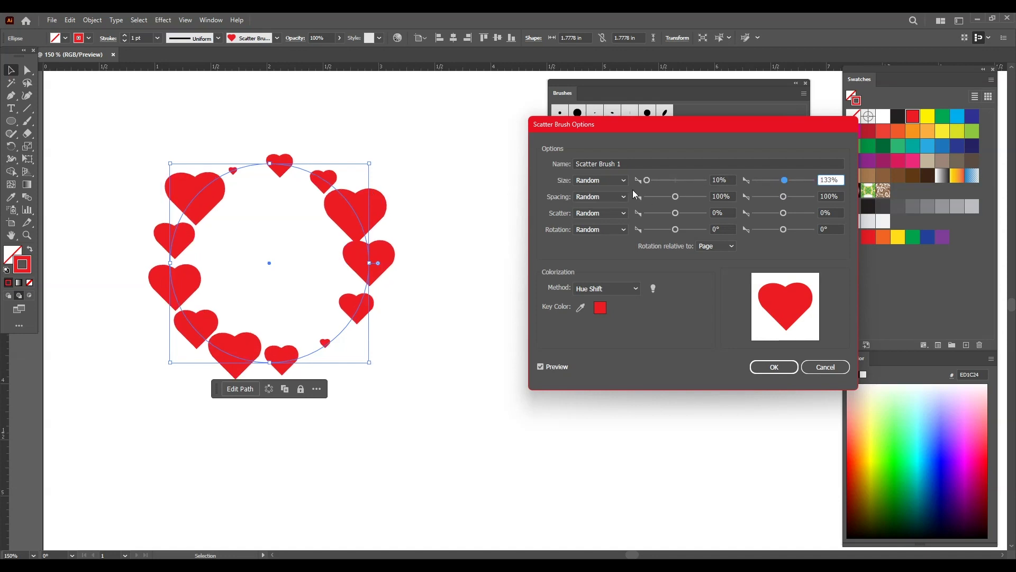
Step: Try random Spacing values of 137% and 91% with random Scatter values of 278% and -55%
{"action": "left_click_drag", "start_coordinate": [667, 200], "coordinate": [676, 200]}
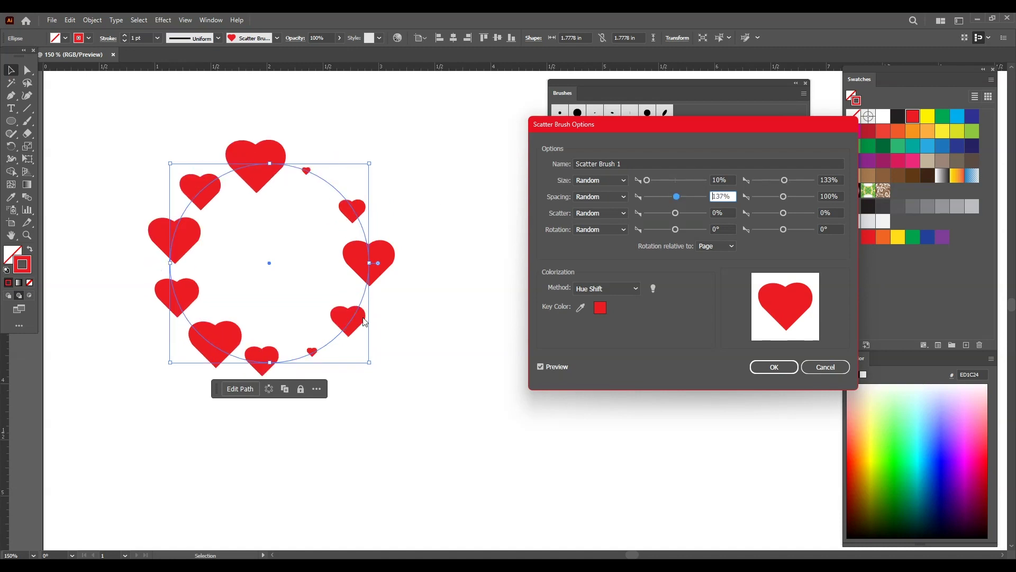
{"action": "left_click_drag", "start_coordinate": [784, 196], "coordinate": [780, 196]}
{"action": "left_click_drag", "start_coordinate": [679, 216], "coordinate": [684, 216]}
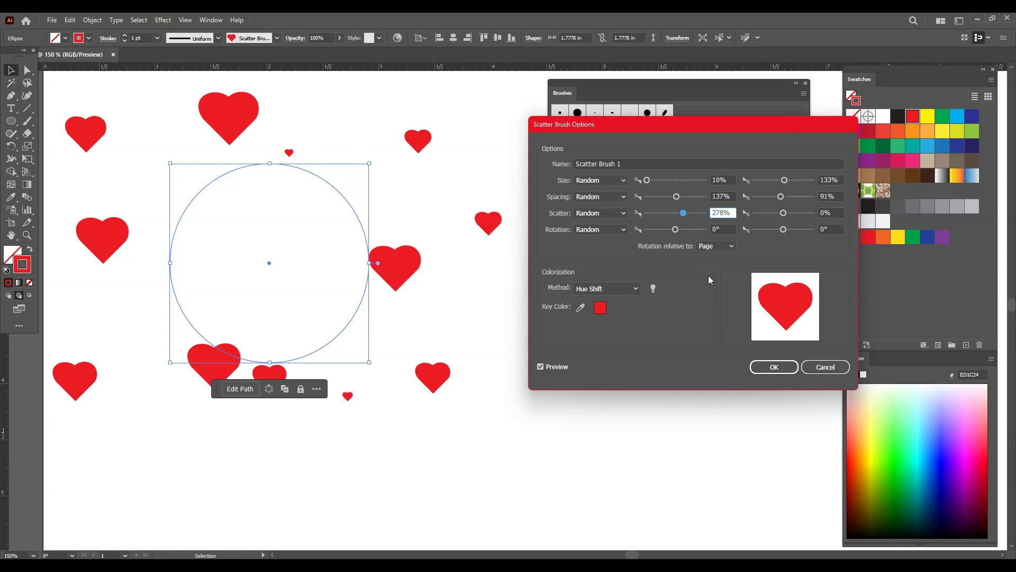
{"action": "left_click_drag", "start_coordinate": [789, 213], "coordinate": [784, 217]}
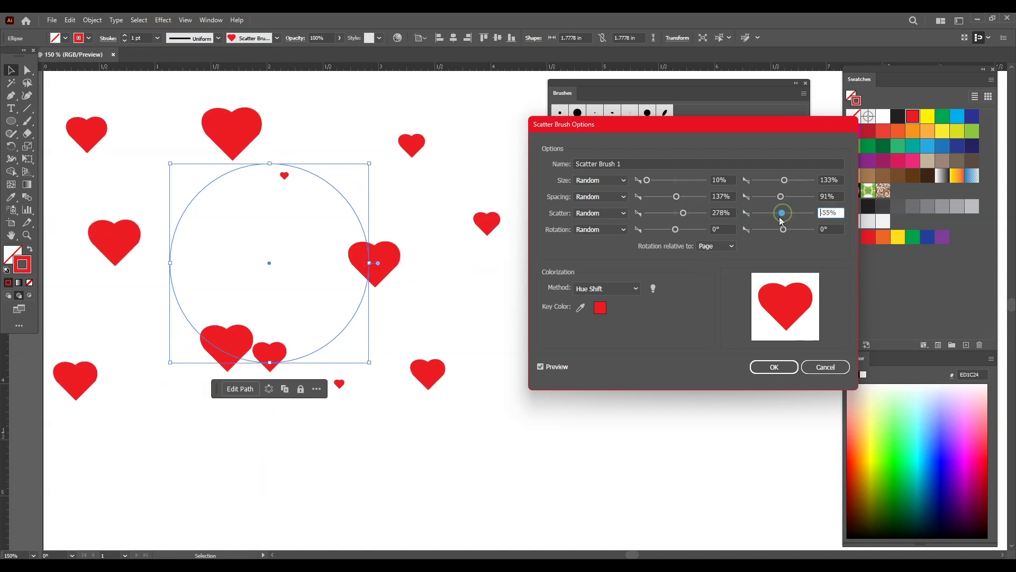
Step: Set the random ranges to Size 100% and 70%, Spacing 100% and 98%, Scatter 204% and 166%, Rotation 40° and -14°
{"action": "left_click", "coordinate": [596, 233]}
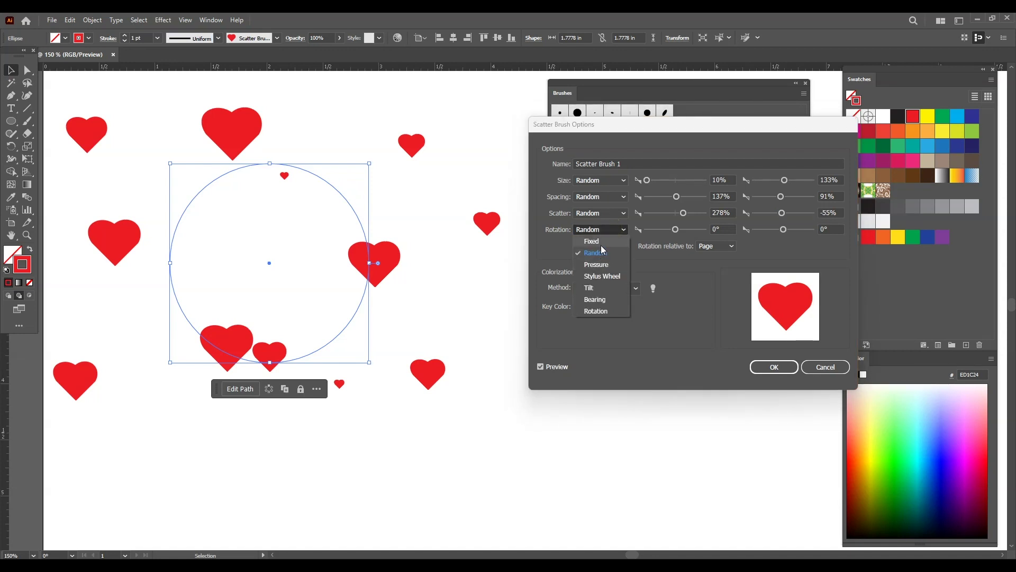
{"action": "left_click", "coordinate": [601, 251]}
{"action": "mouse_move", "coordinate": [675, 229]}
{"action": "left_mouse_down"}
{"action": "mouse_move", "coordinate": [691, 232]}
{"action": "mouse_move", "coordinate": [676, 228]}
{"action": "left_mouse_up"}
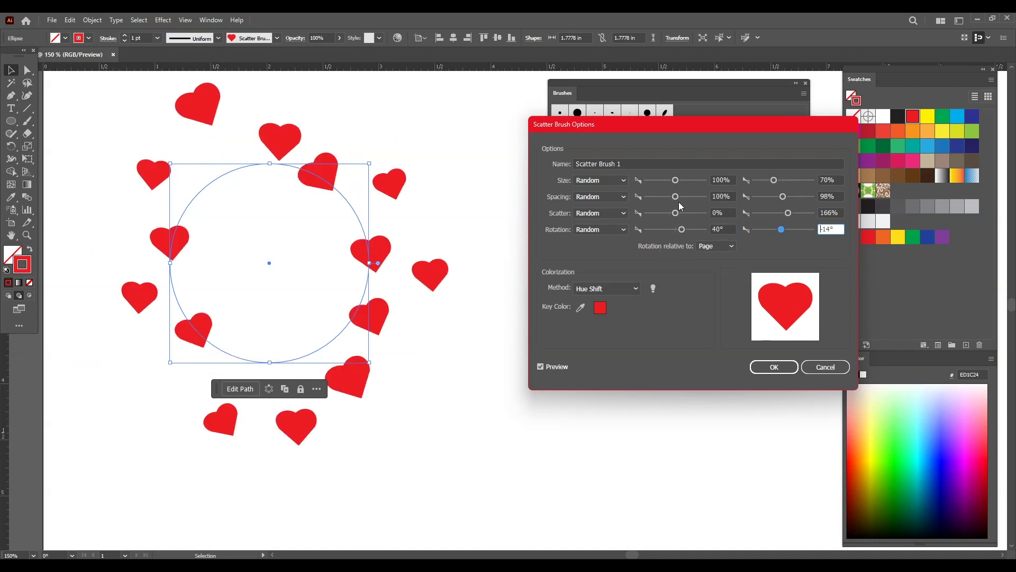
{"action": "left_click", "coordinate": [682, 213]}
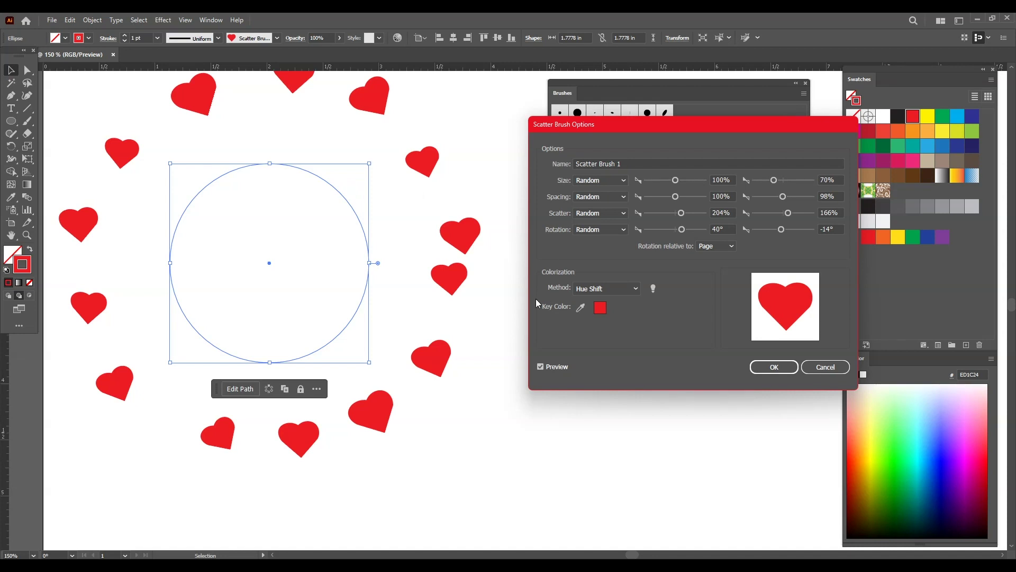
Step: Try the Tints colorization method on the heart brush with the first Size value at 166%
{"action": "left_click", "coordinate": [607, 288]}
{"action": "left_click", "coordinate": [608, 299]}
{"action": "left_click", "coordinate": [605, 287]}
{"action": "left_click", "coordinate": [604, 309]}
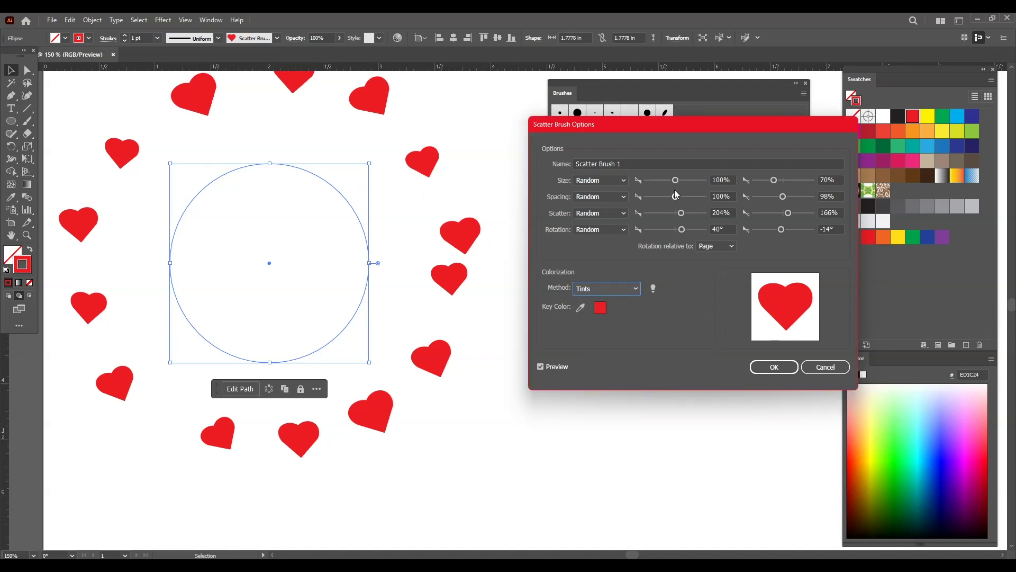
{"action": "left_click_drag", "start_coordinate": [675, 180], "coordinate": [678, 183]}
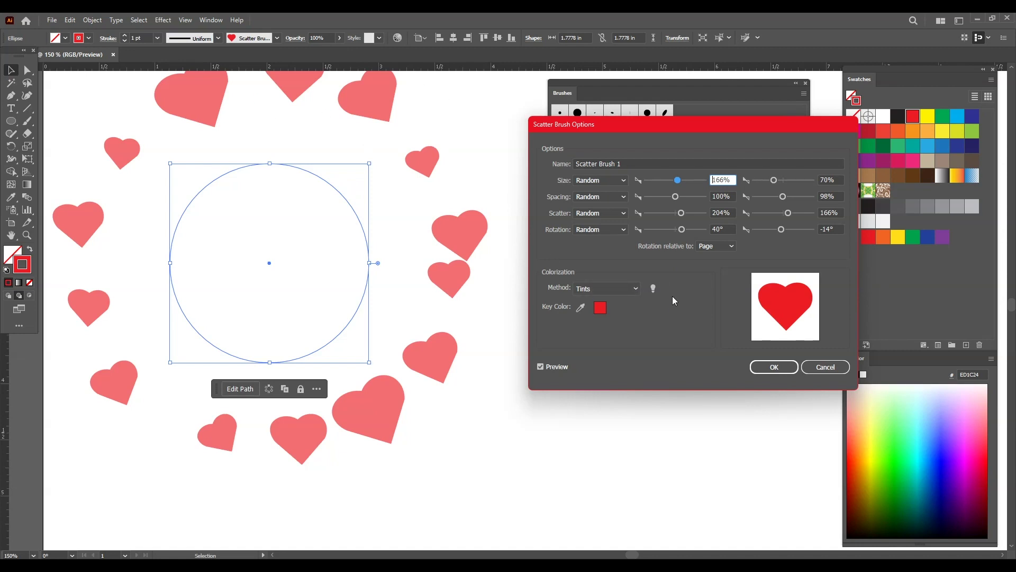
Step: Try the Tints and Shades colorization method with the first Size value at 93%
{"action": "left_click", "coordinate": [621, 288]}
{"action": "left_click", "coordinate": [609, 325]}
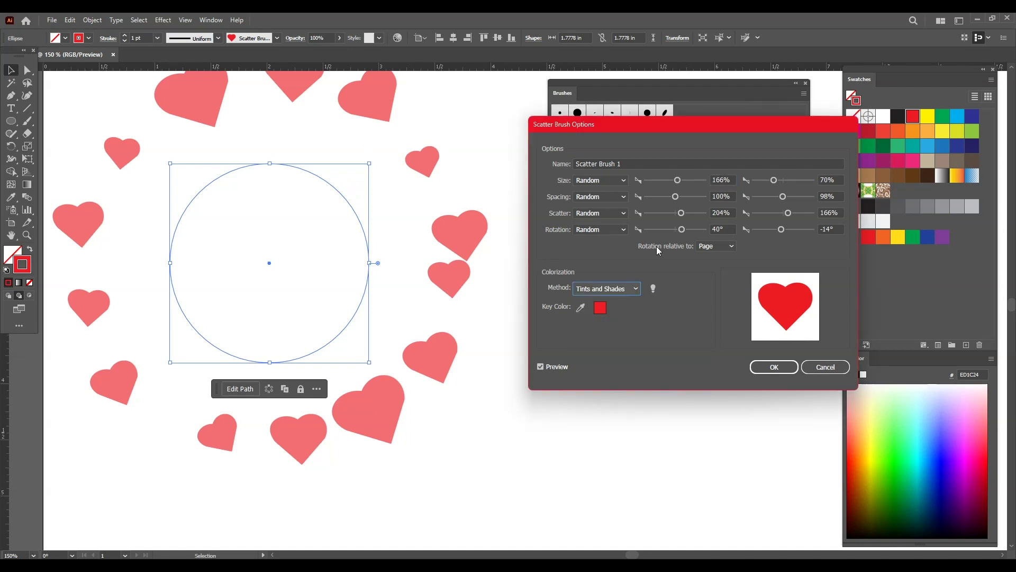
{"action": "mouse_move", "coordinate": [677, 180]}
{"action": "left_mouse_down"}
{"action": "mouse_move", "coordinate": [658, 183]}
{"action": "mouse_move", "coordinate": [675, 184]}
{"action": "left_mouse_up"}
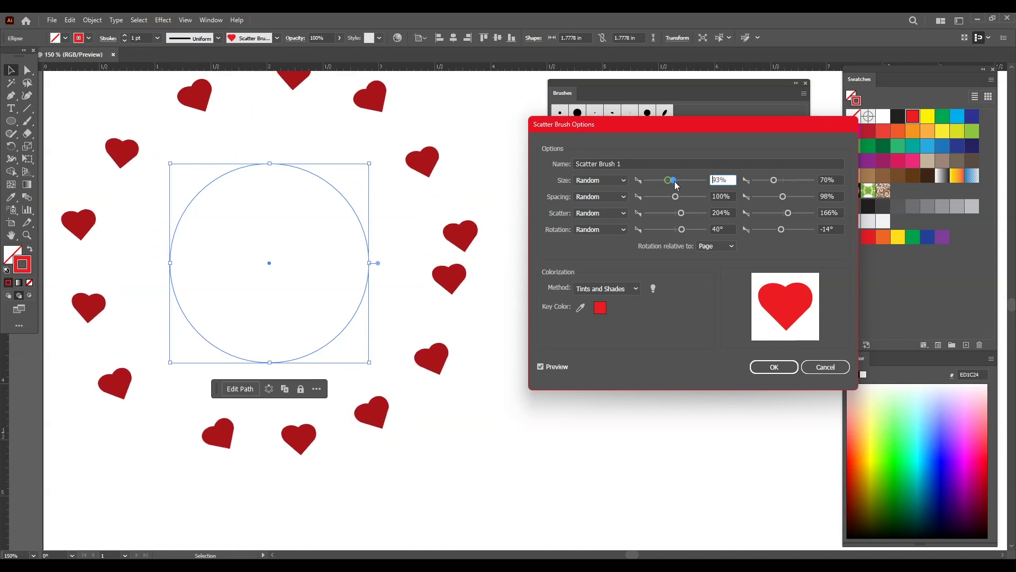
Step: Set the brush's colorization method to Hue Shift and its first Size value to 81%
{"action": "left_click", "coordinate": [606, 289]}
{"action": "left_click", "coordinate": [602, 338]}
{"action": "left_click_drag", "start_coordinate": [674, 180], "coordinate": [670, 181]}
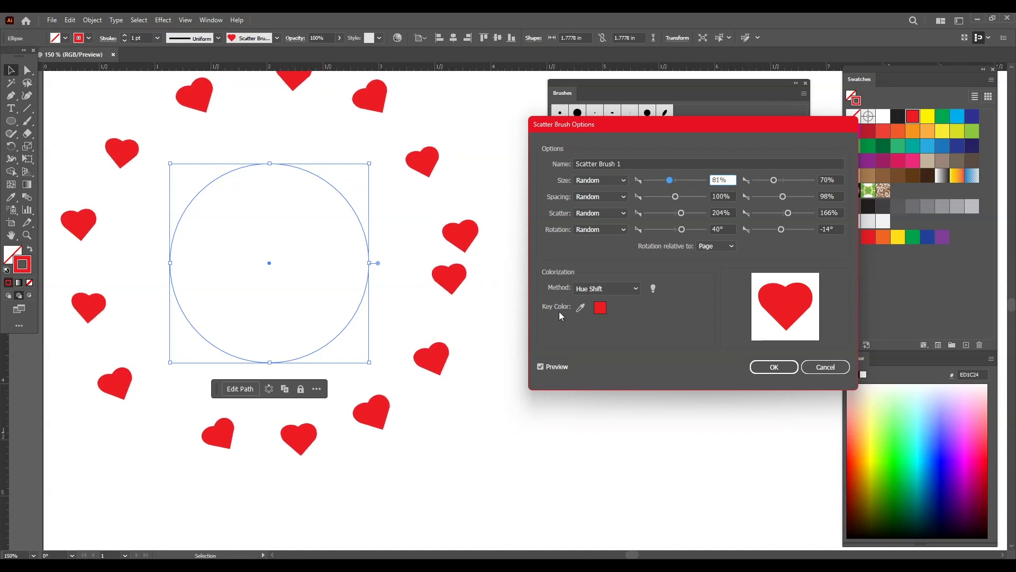
{"action": "left_click", "coordinate": [617, 289]}
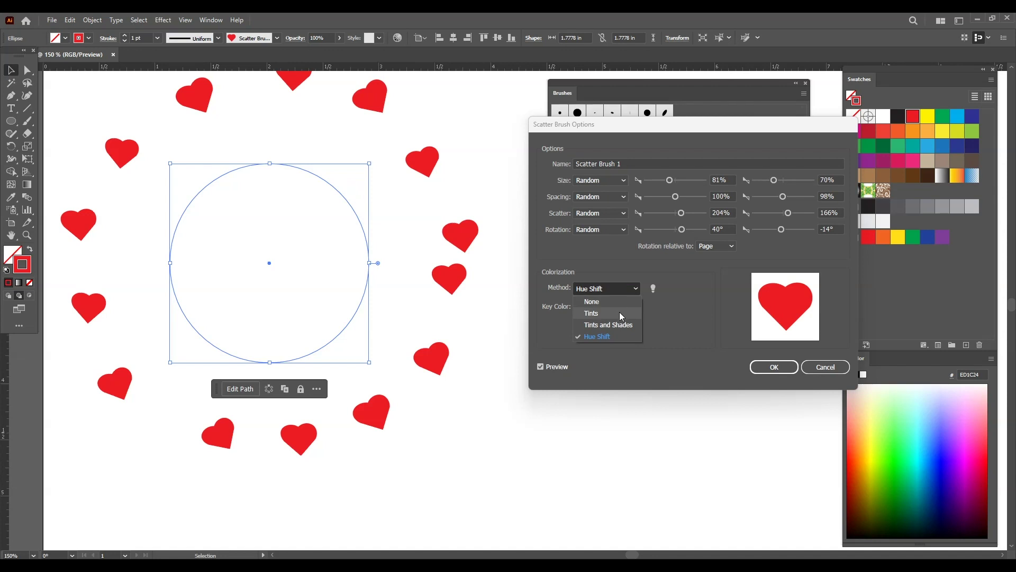
{"action": "left_click", "coordinate": [744, 279]}
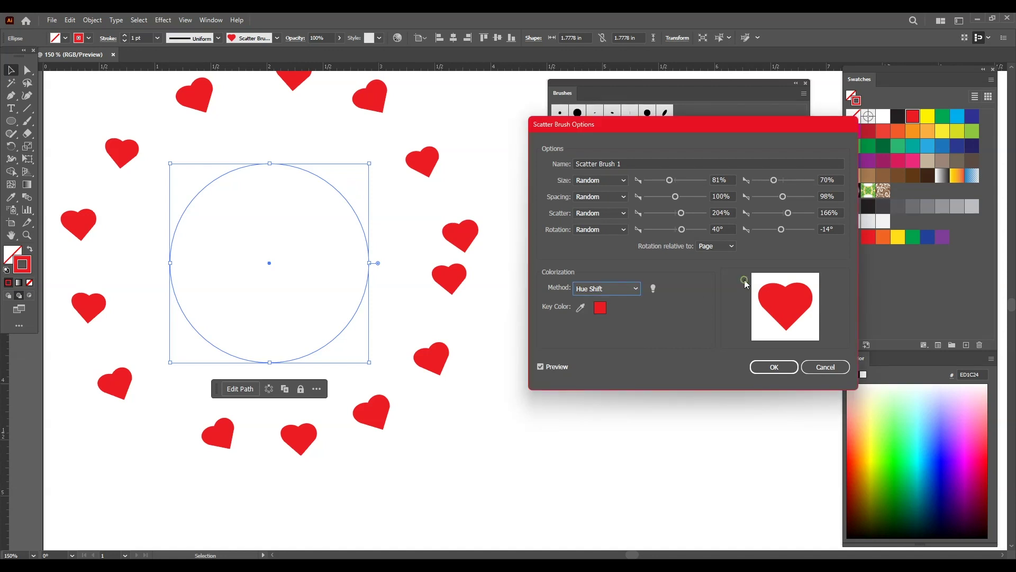
Step: Compare heart rotation relative to Page and to Path, leaving the brush's rotation relative to Path
{"action": "left_click", "coordinate": [723, 247]}
{"action": "left_click", "coordinate": [719, 270]}
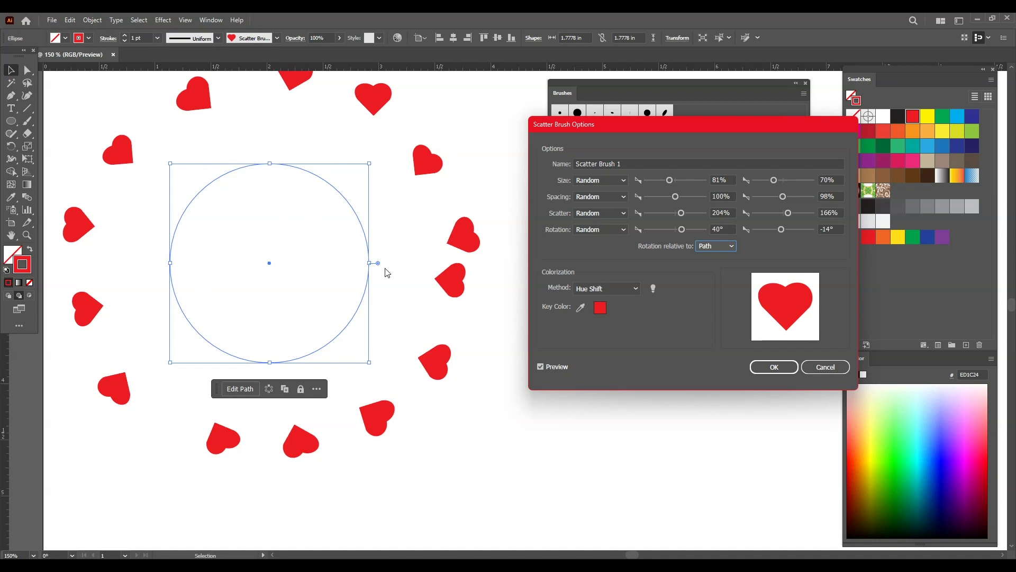
{"action": "left_click", "coordinate": [701, 246]}
{"action": "left_click", "coordinate": [712, 261]}
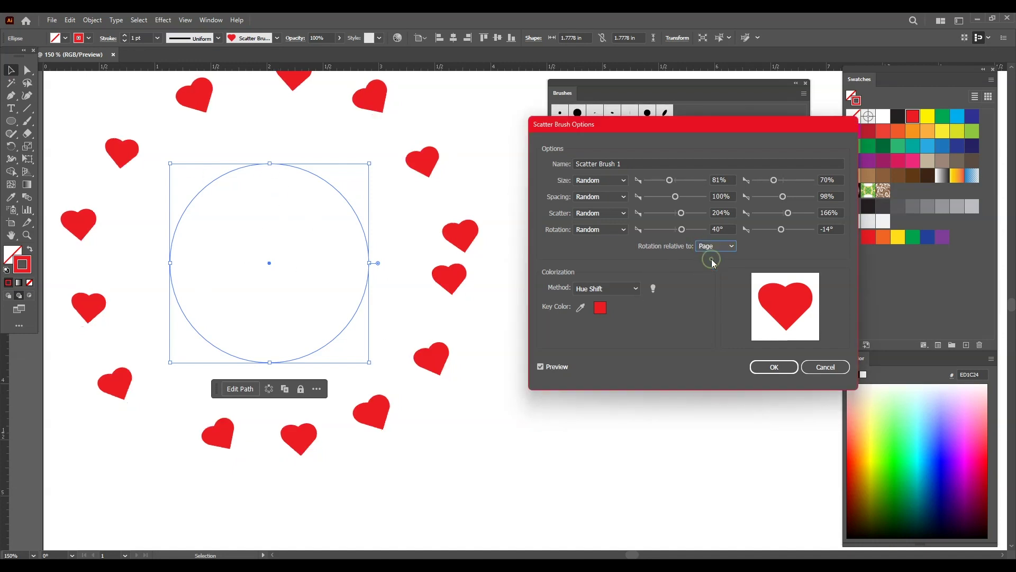
{"action": "left_click", "coordinate": [709, 247]}
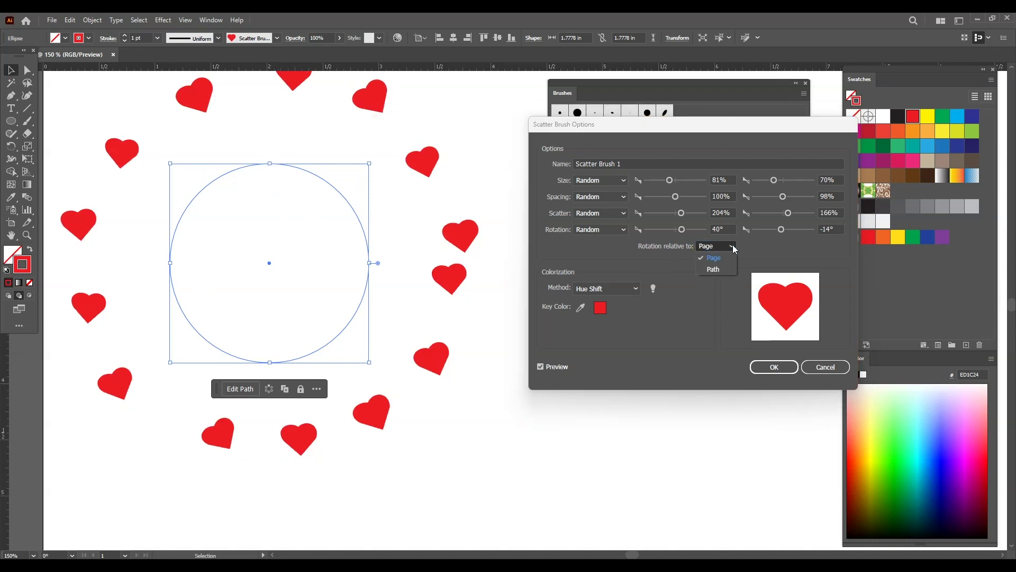
{"action": "left_click", "coordinate": [720, 270]}
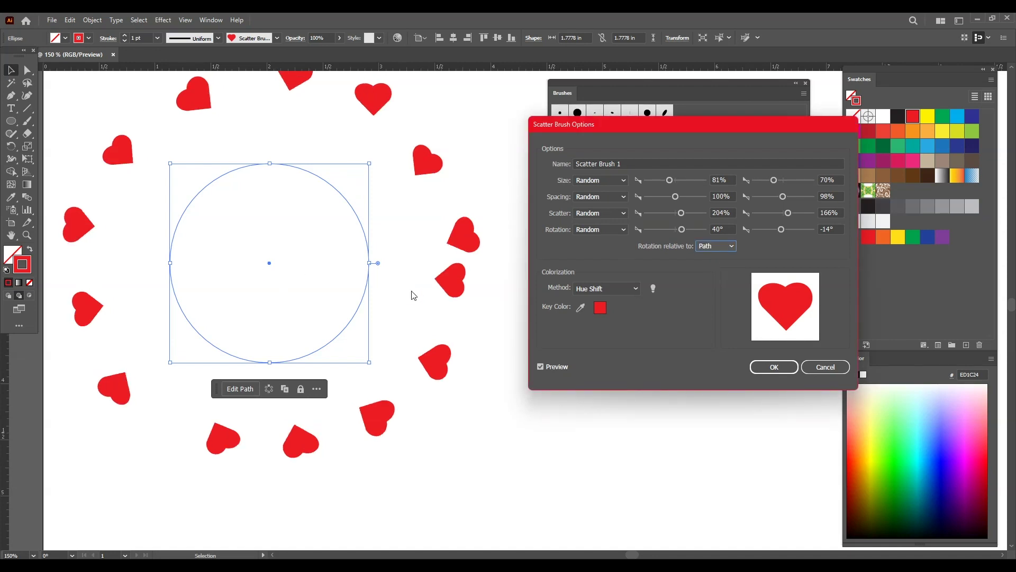
Step: Set the heart brush's first Size value to 113%, Spacing to 90% and Rotation to 7°, choosing to leave existing strokes
{"action": "left_click_drag", "start_coordinate": [681, 229], "coordinate": [674, 200]}
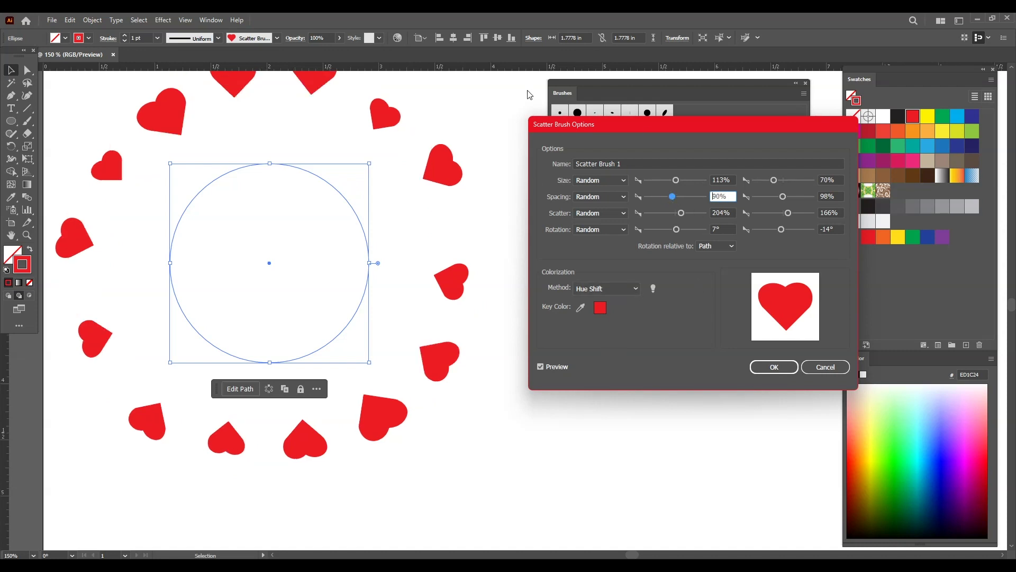
{"action": "left_click", "coordinate": [779, 366]}
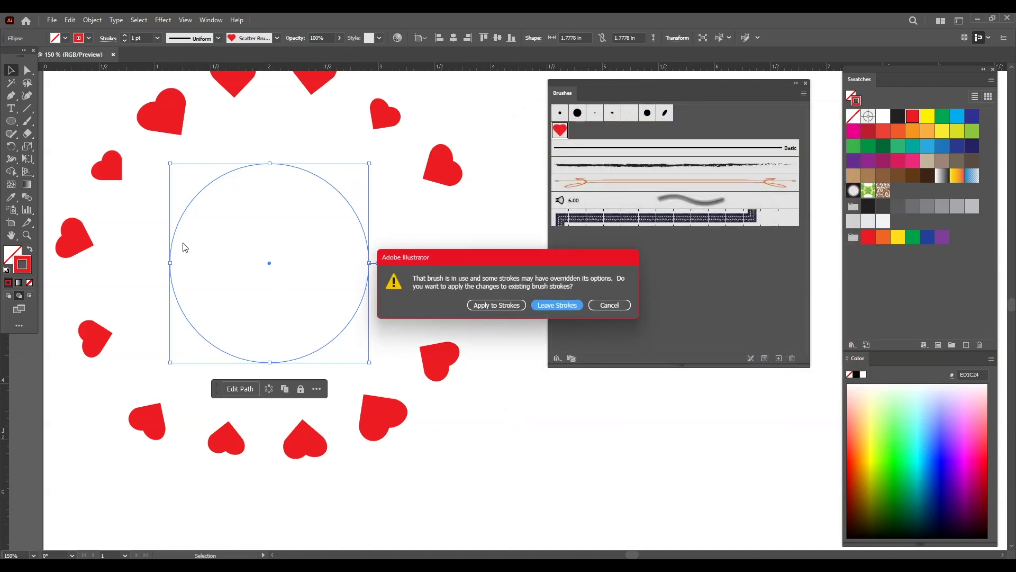
{"action": "left_click", "coordinate": [566, 306]}
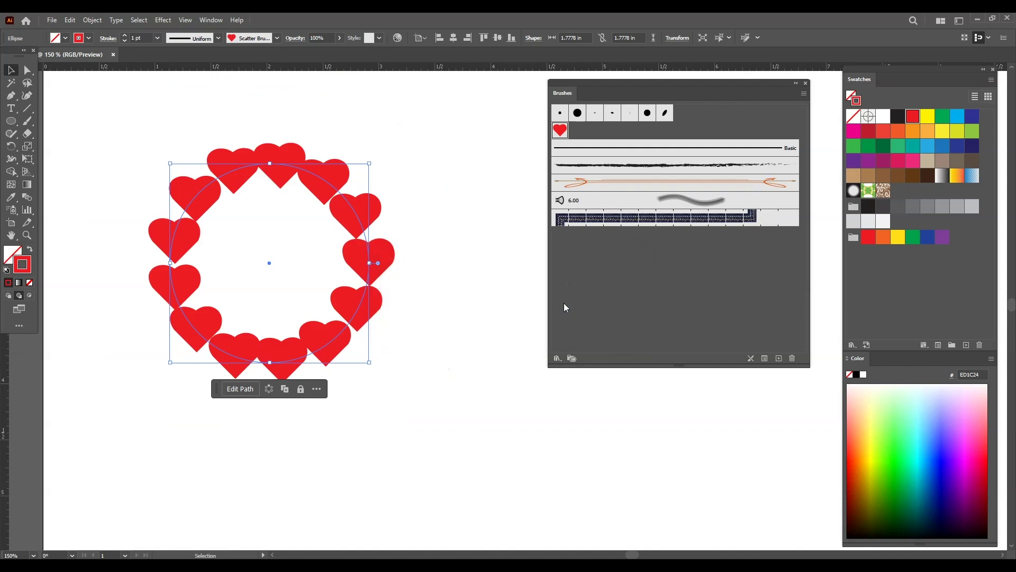
Step: Reposition the circle of hearts on the artboard
{"action": "mouse_move", "coordinate": [373, 217]}
{"action": "left_mouse_down"}
{"action": "mouse_move", "coordinate": [441, 217]}
{"action": "mouse_move", "coordinate": [392, 221]}
{"action": "left_mouse_up"}
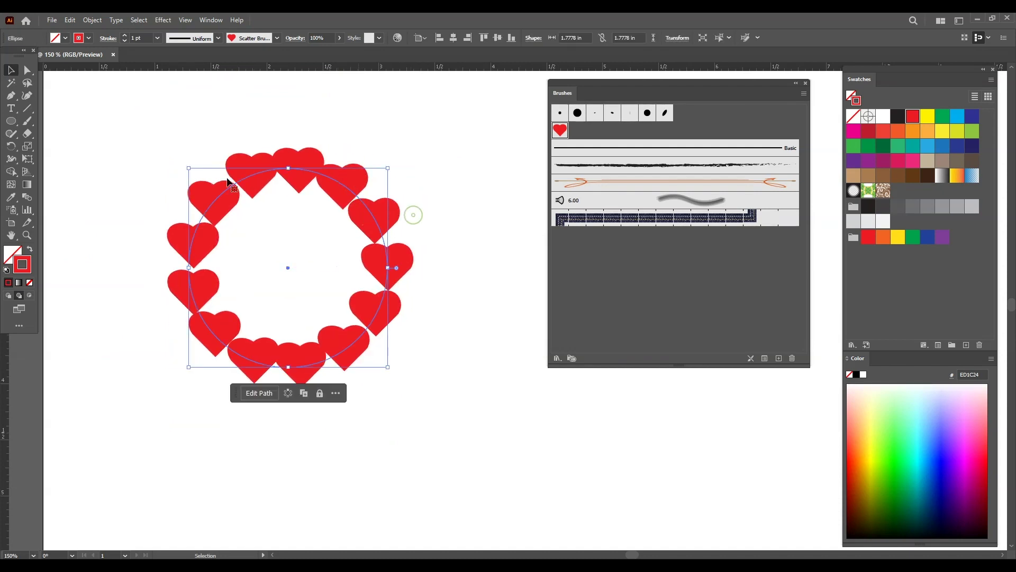
{"action": "left_click", "coordinate": [493, 248]}
{"action": "mouse_move", "coordinate": [364, 216]}
{"action": "left_mouse_down"}
{"action": "mouse_move", "coordinate": [396, 221]}
{"action": "mouse_move", "coordinate": [343, 185]}
{"action": "mouse_move", "coordinate": [347, 202]}
{"action": "left_mouse_up"}
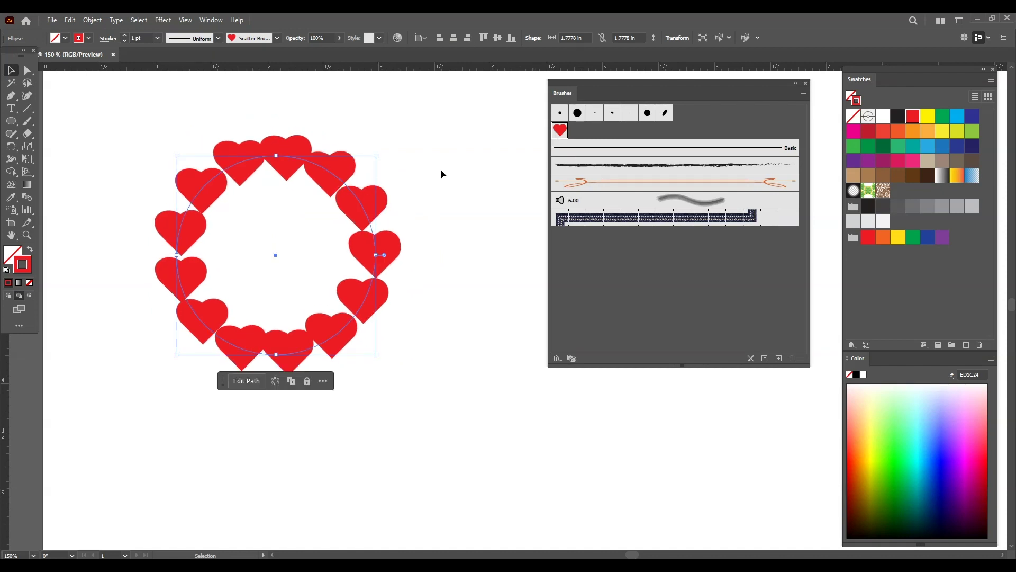
{"action": "left_click", "coordinate": [417, 140]}
Step: Apply the edited heart scatter brush to the circle and accept its options
{"action": "left_click", "coordinate": [315, 163]}
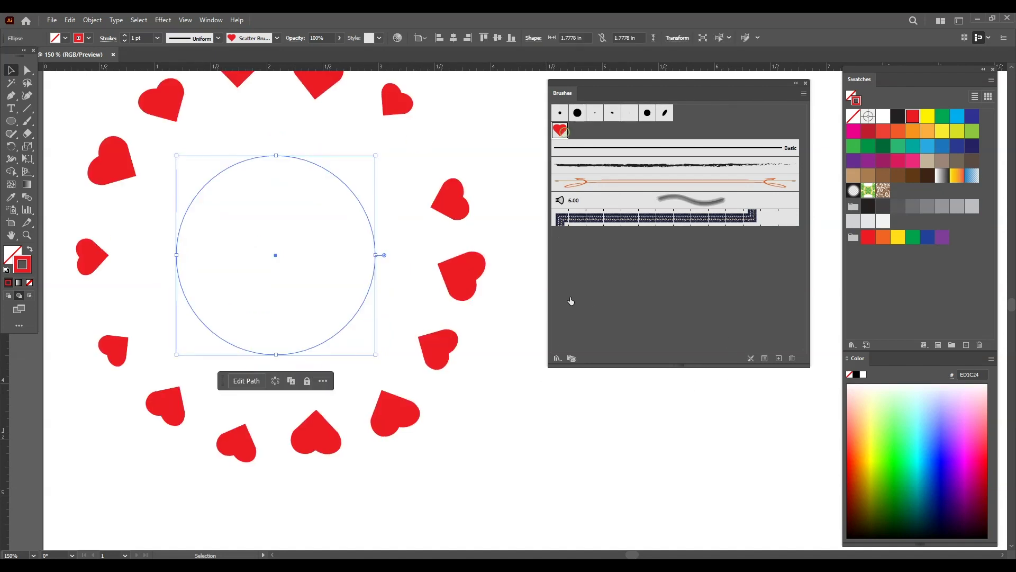
{"action": "double_click", "coordinate": [560, 130]}
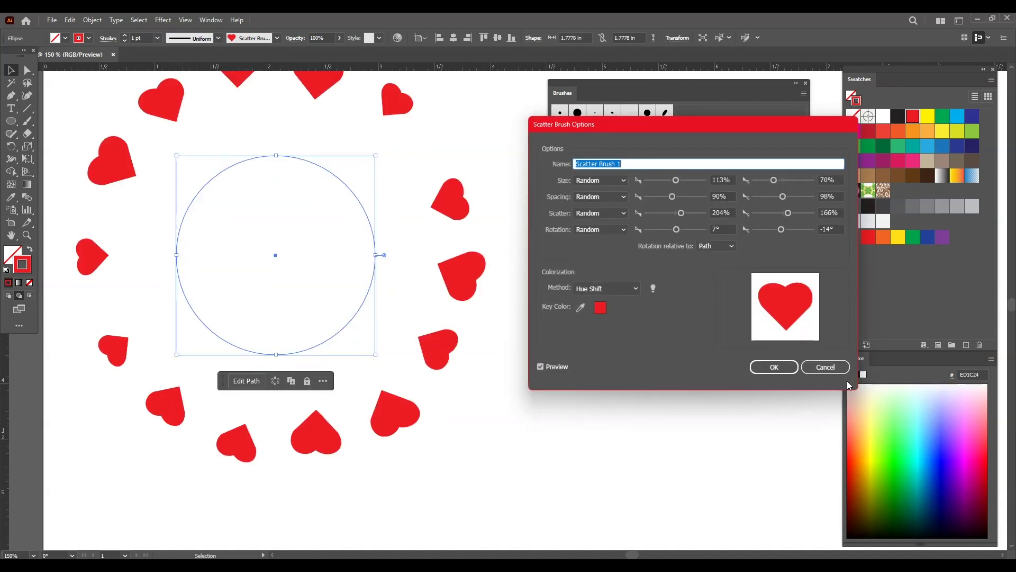
{"action": "key", "text": "Return"}
Step: Look at the available new brush types without creating one, and delete the heart-brushed circle from the artboard
{"action": "left_click", "coordinate": [493, 160]}
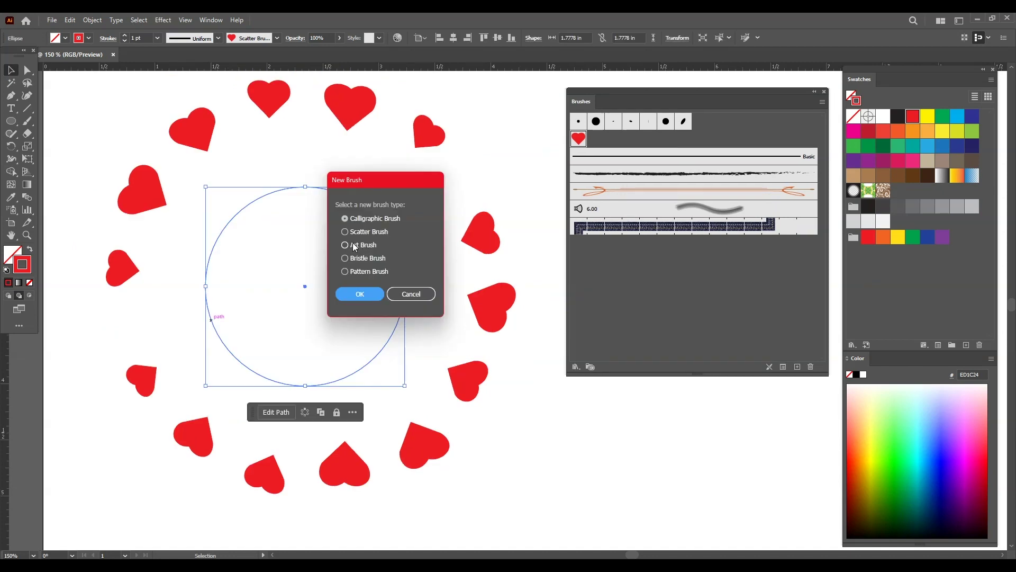
{"action": "left_click", "coordinate": [412, 294]}
{"action": "left_click", "coordinate": [117, 114]}
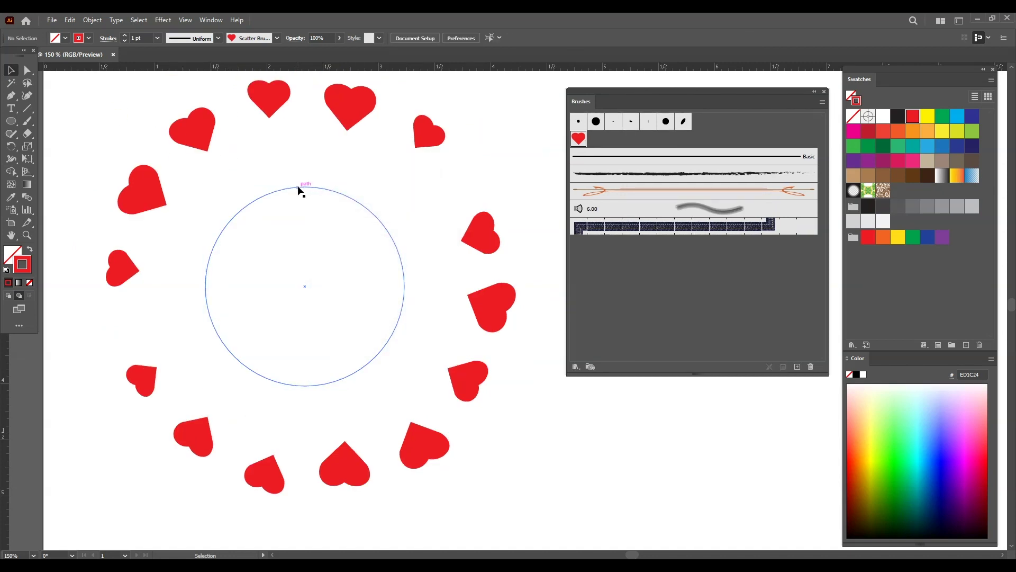
{"action": "left_click", "coordinate": [482, 234]}
{"action": "key", "text": "Delete"}
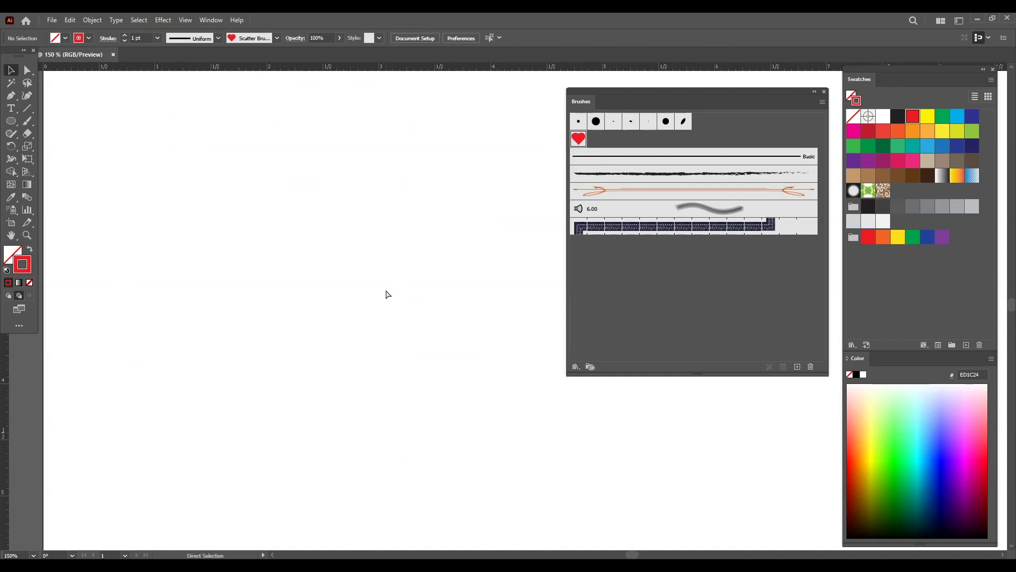
Step: Free up a blank drawing area by moving the Brushes panel aside
{"action": "key", "text": "ctrl+minus"}
{"action": "left_click_drag", "start_coordinate": [440, 270], "coordinate": [307, 277]}
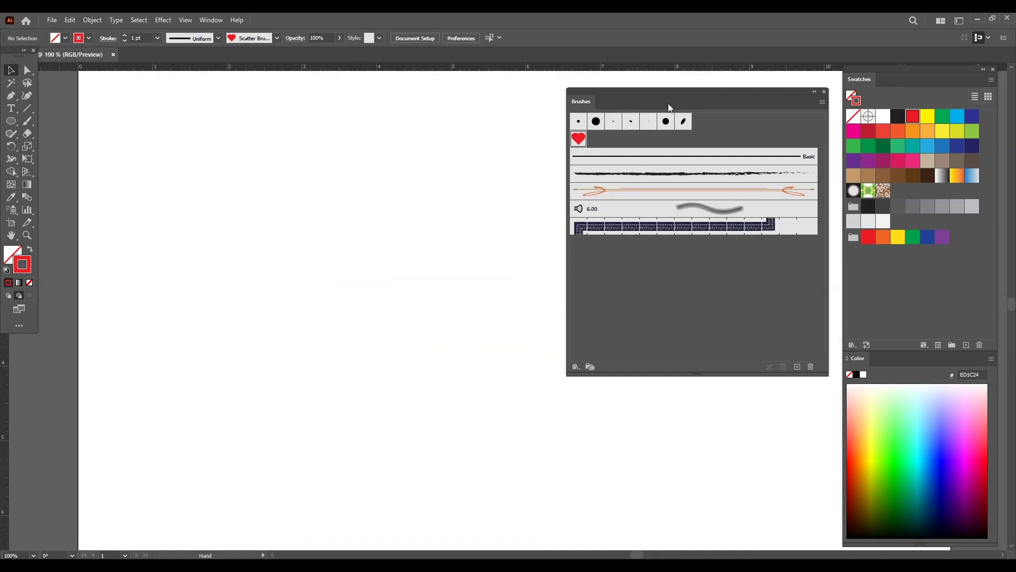
{"action": "left_click_drag", "start_coordinate": [666, 102], "coordinate": [728, 112]}
{"action": "left_click_drag", "start_coordinate": [373, 199], "coordinate": [314, 182]}
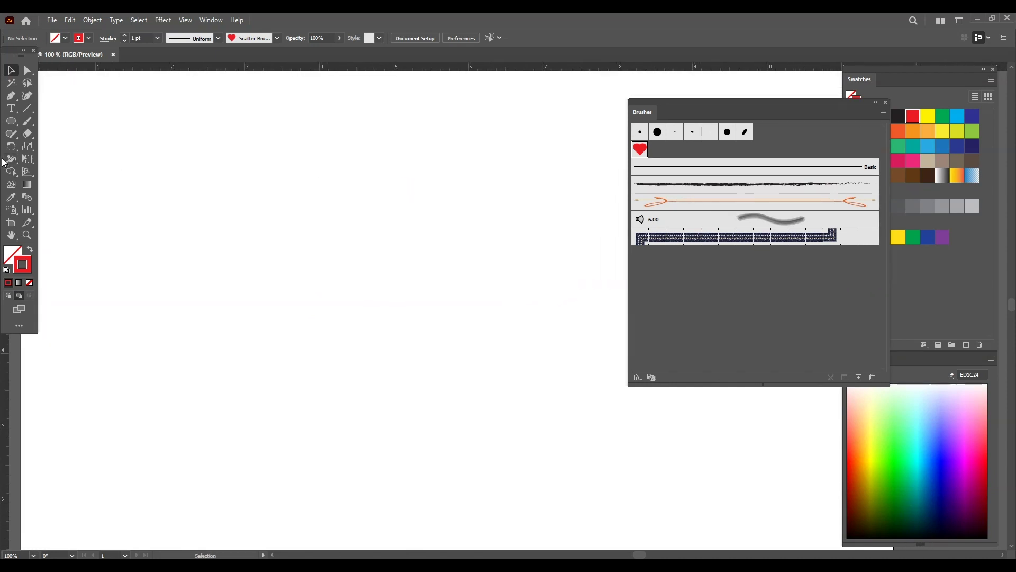
Step: Draw a closed, pointed leaf outline about 0.77 in wide and 1.94 in high with the Pen tool
{"action": "key", "text": "p"}
{"action": "left_click", "coordinate": [339, 278]}
{"action": "left_click_drag", "start_coordinate": [321, 213], "coordinate": [339, 168]}
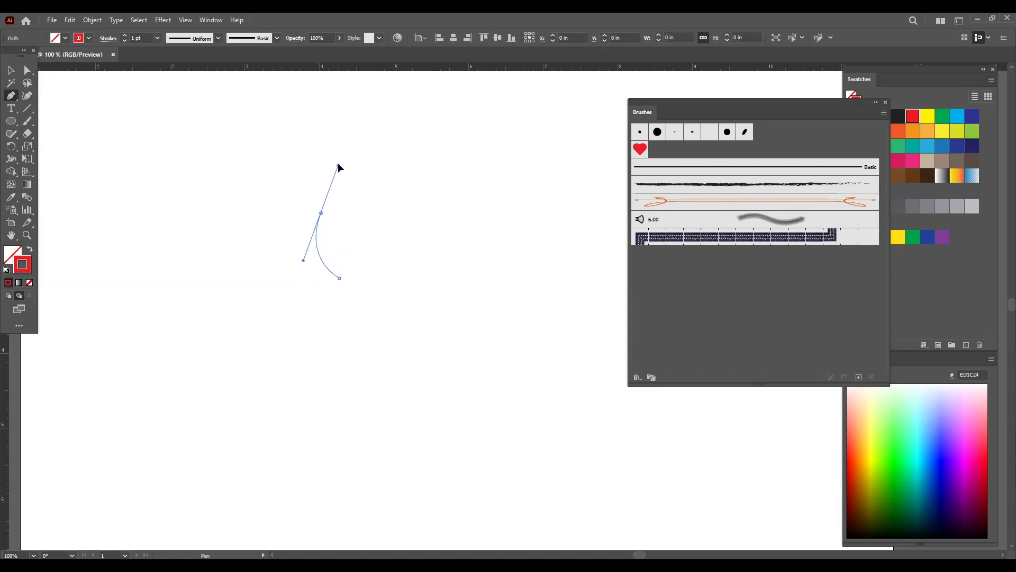
{"action": "left_click_drag", "start_coordinate": [343, 132], "coordinate": [345, 113]}
{"action": "key", "text": "ctrl+plus"}
{"action": "left_click", "coordinate": [436, 148]}
{"action": "left_click_drag", "start_coordinate": [428, 438], "coordinate": [281, 443]}
{"action": "left_click", "coordinate": [12, 69]}
{"action": "left_click", "coordinate": [382, 400]}
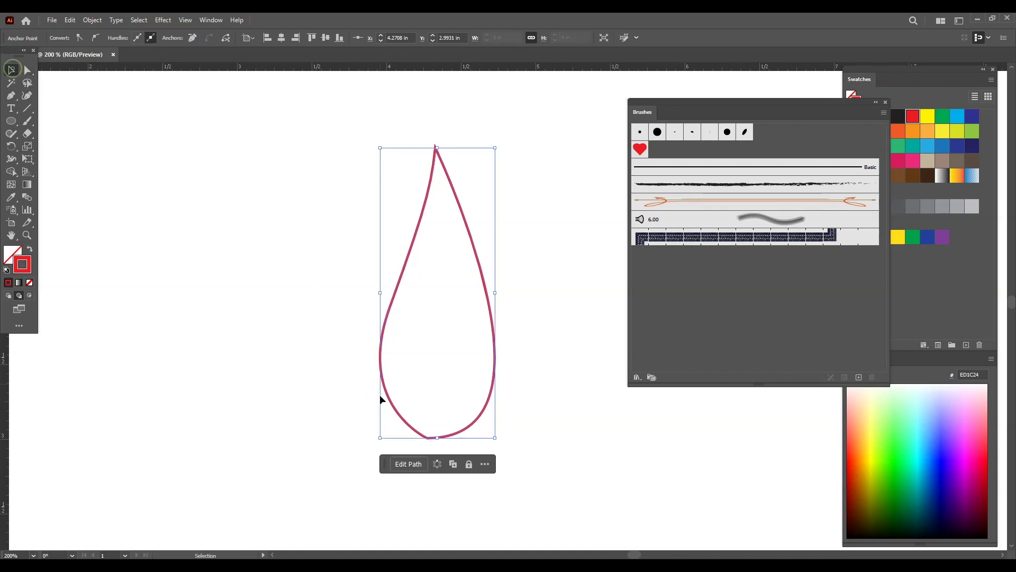
{"action": "left_click", "coordinate": [334, 384]}
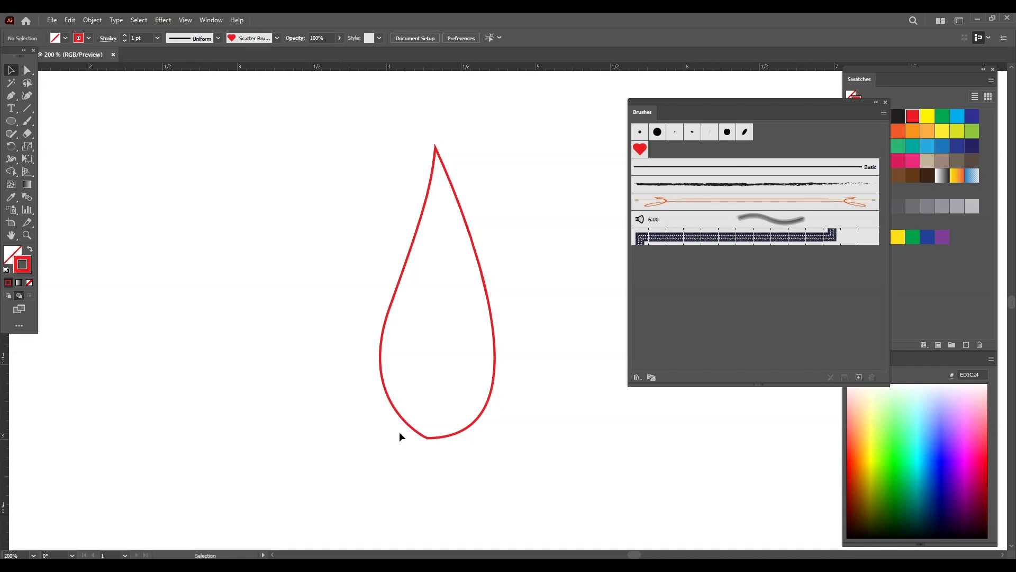
Step: Add an anchor point on each side of the leaf outline's bottom anchor
{"action": "left_click", "coordinate": [11, 95]}
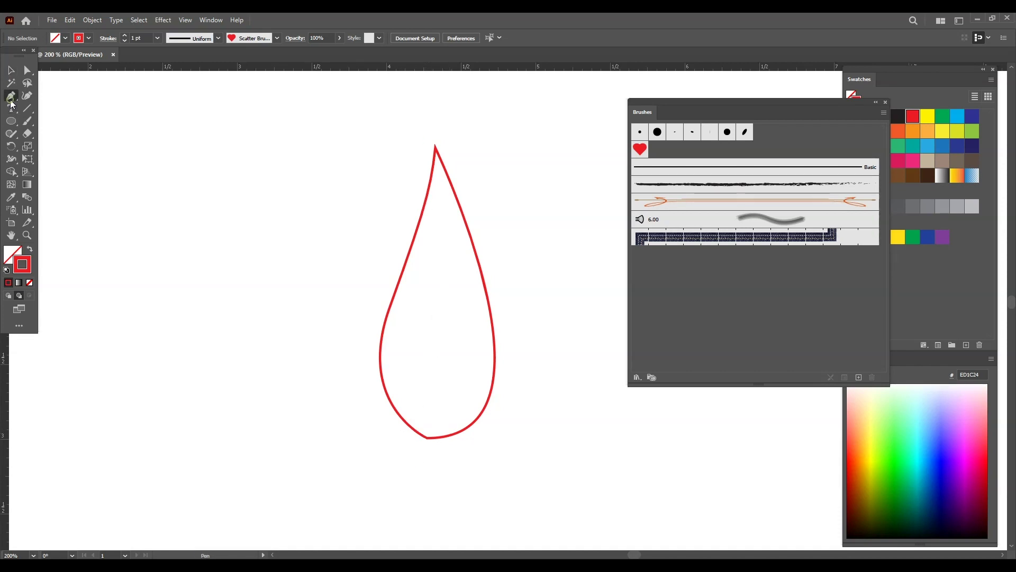
{"action": "left_click", "coordinate": [59, 108]}
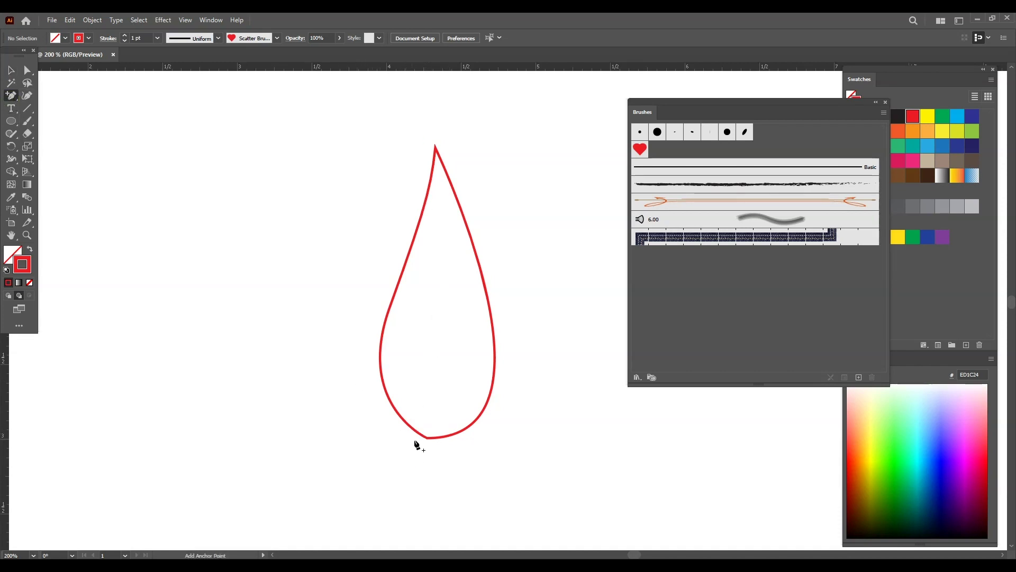
{"action": "left_click", "coordinate": [418, 436]}
{"action": "left_click", "coordinate": [446, 437]}
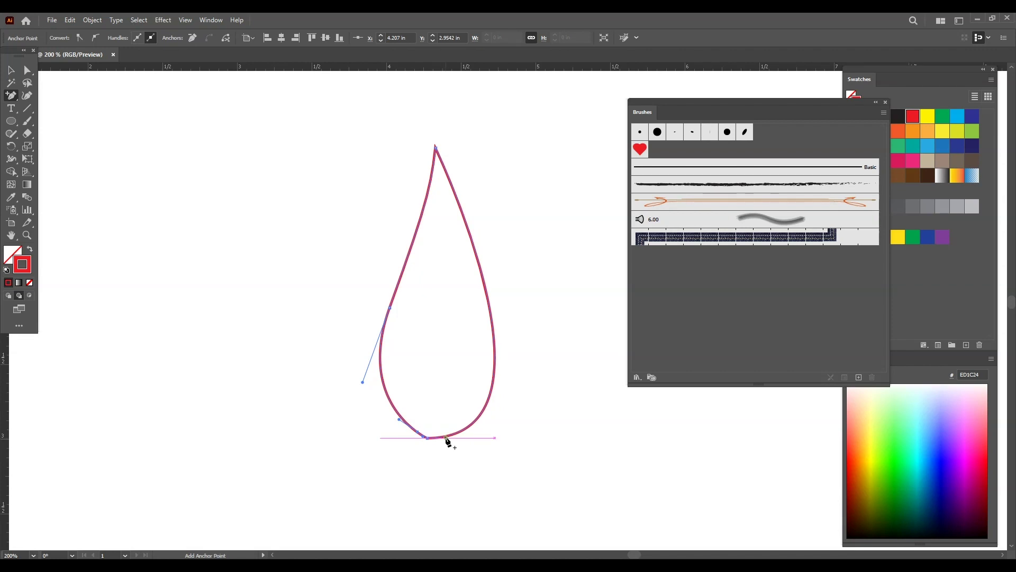
{"action": "left_click", "coordinate": [447, 438]}
{"action": "left_click", "coordinate": [588, 305]}
{"action": "left_click", "coordinate": [444, 439]}
Step: Pull the leaf's bottom middle anchor up to near the tip, forming a narrow notch for the vein
{"action": "key", "text": "a"}
{"action": "left_click", "coordinate": [431, 415]}
{"action": "left_click_drag", "start_coordinate": [429, 439], "coordinate": [442, 187]}
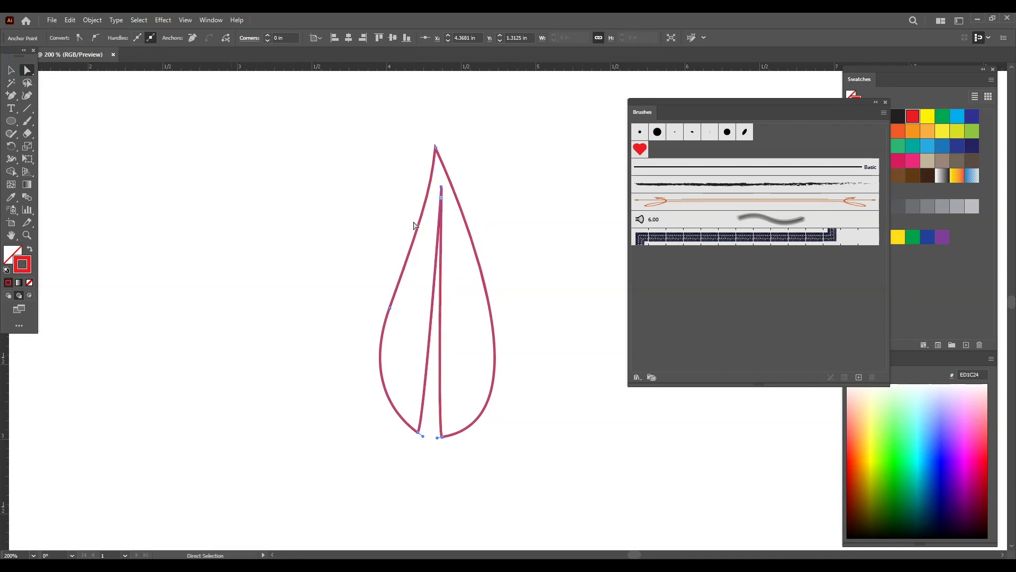
{"action": "left_click", "coordinate": [492, 209]}
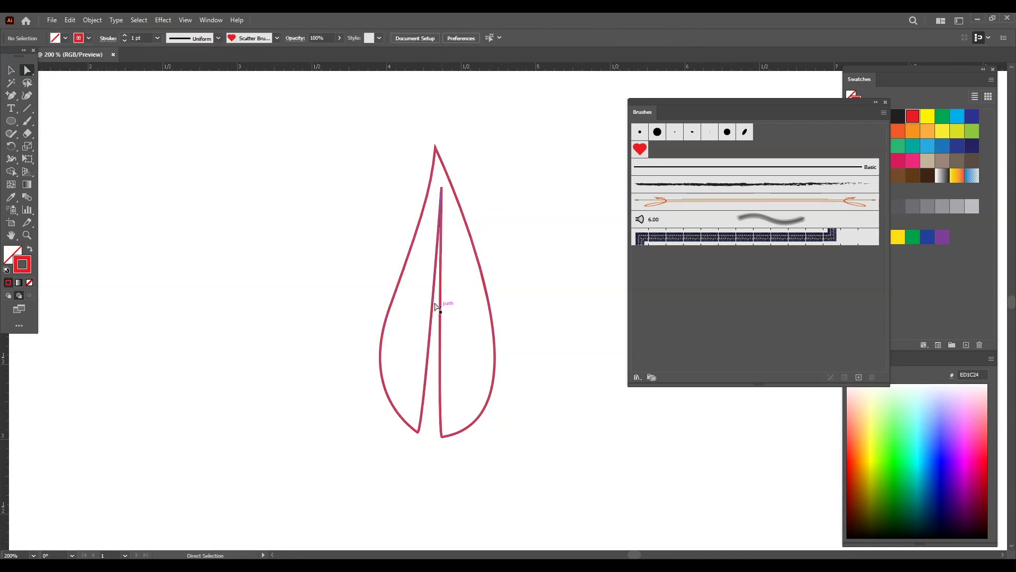
Step: Bend both edges of the leaf's central notch into slight curves with the Curvature Tool
{"action": "left_click", "coordinate": [29, 95]}
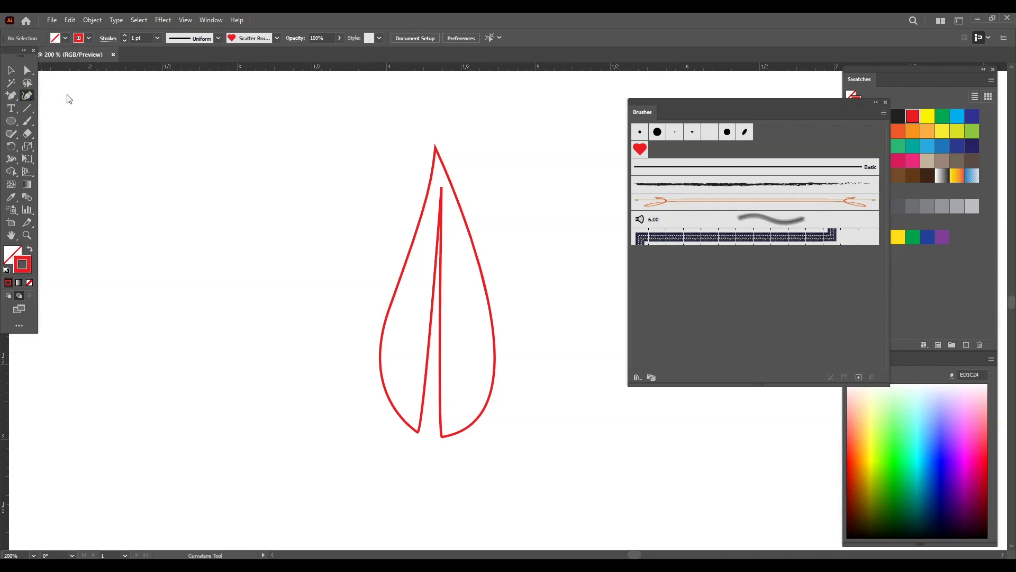
{"action": "left_click", "coordinate": [442, 315]}
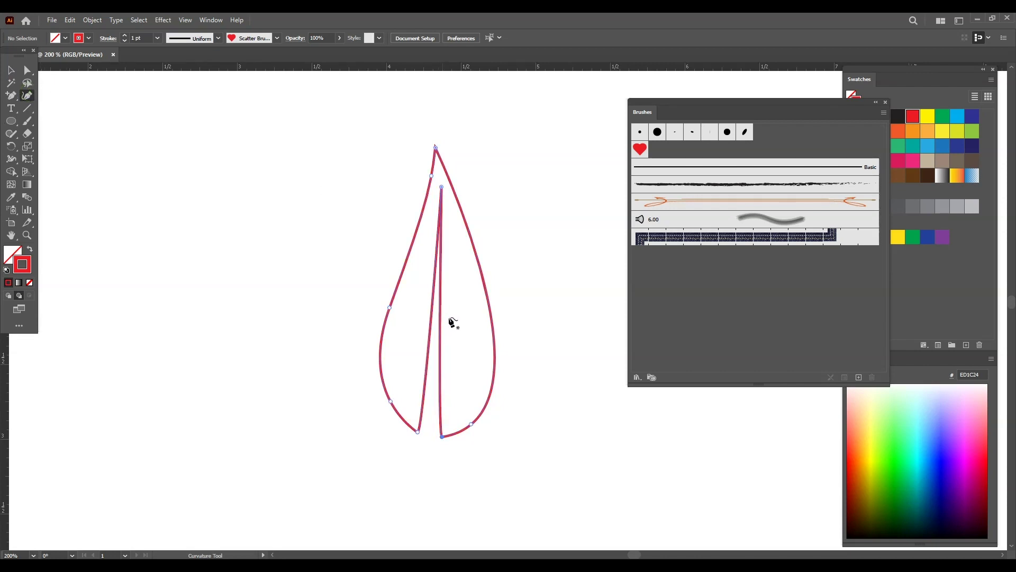
{"action": "mouse_move", "coordinate": [442, 315]}
{"action": "left_mouse_down"}
{"action": "mouse_move", "coordinate": [450, 320]}
{"action": "mouse_move", "coordinate": [438, 314]}
{"action": "left_mouse_up"}
{"action": "left_click", "coordinate": [432, 313]}
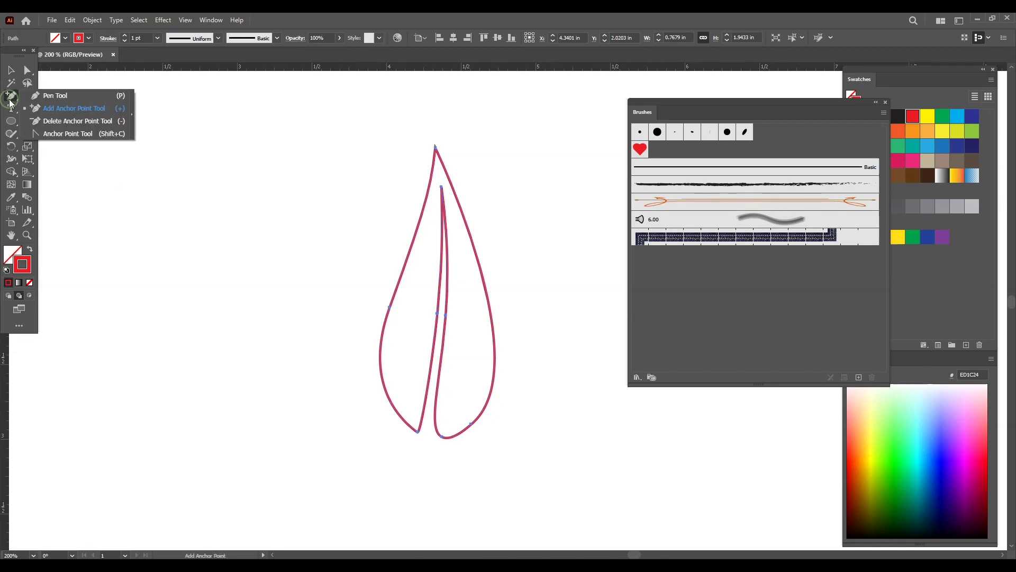
Step: Convert the bottom anchor of the leaf's right half to a corner and round the adjoining lower-right edge
{"action": "left_click", "coordinate": [87, 132]}
{"action": "left_click", "coordinate": [442, 437]}
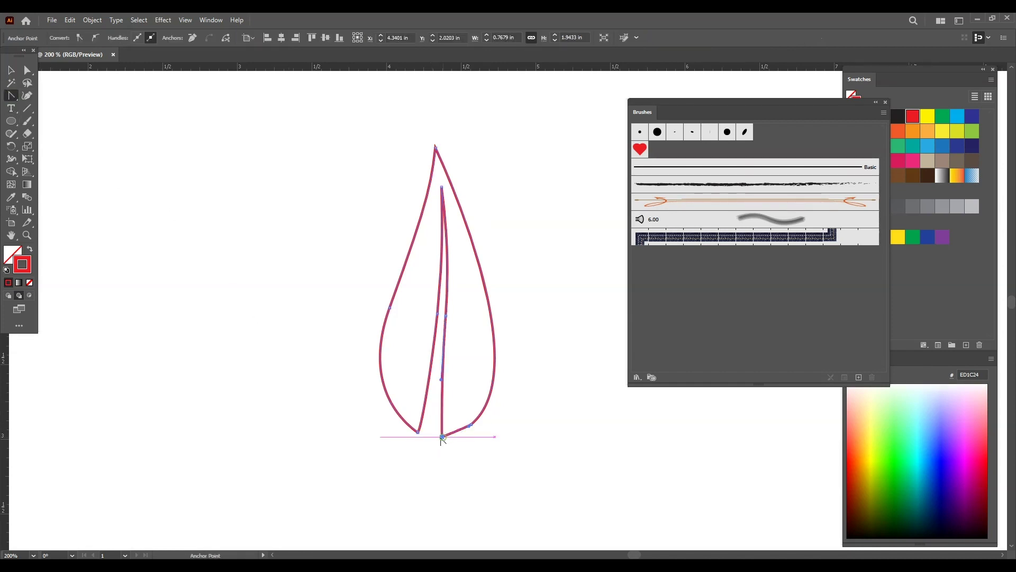
{"action": "left_click", "coordinate": [28, 73]}
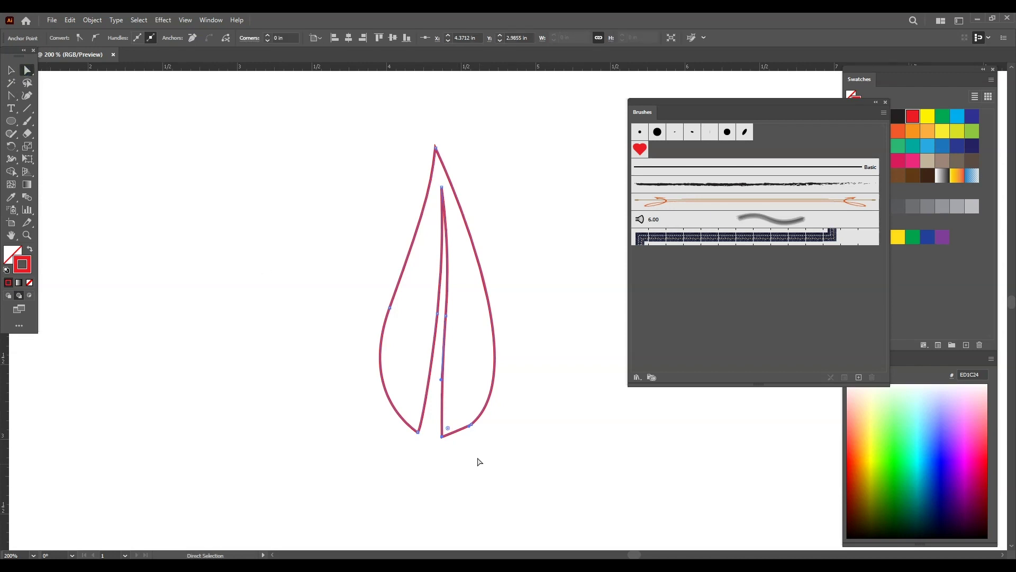
{"action": "left_click", "coordinate": [471, 425]}
{"action": "left_click_drag", "start_coordinate": [471, 429], "coordinate": [459, 436]}
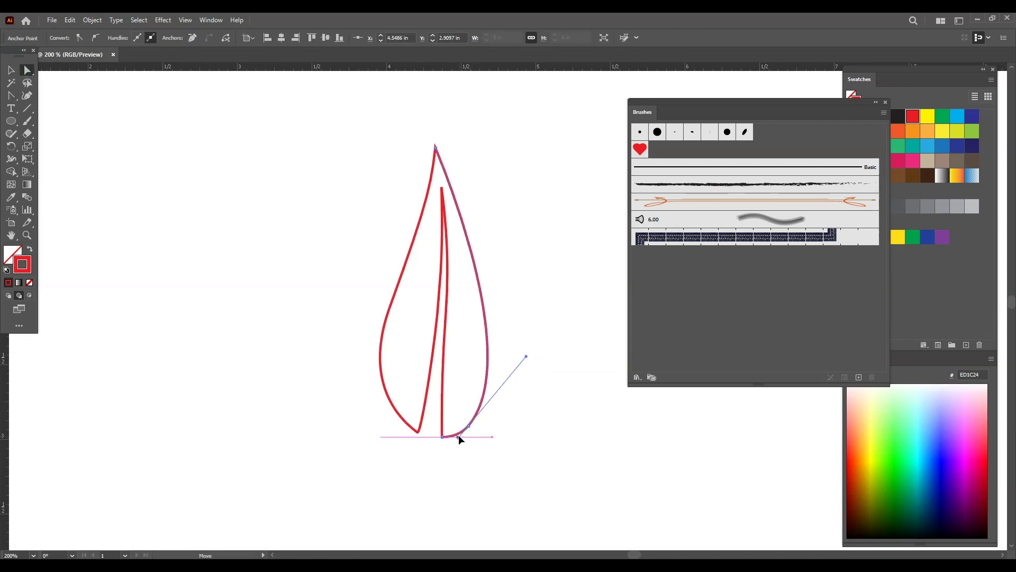
Step: Give the leaf a light green fill (8DC63F) with no stroke
{"action": "left_click", "coordinate": [11, 70]}
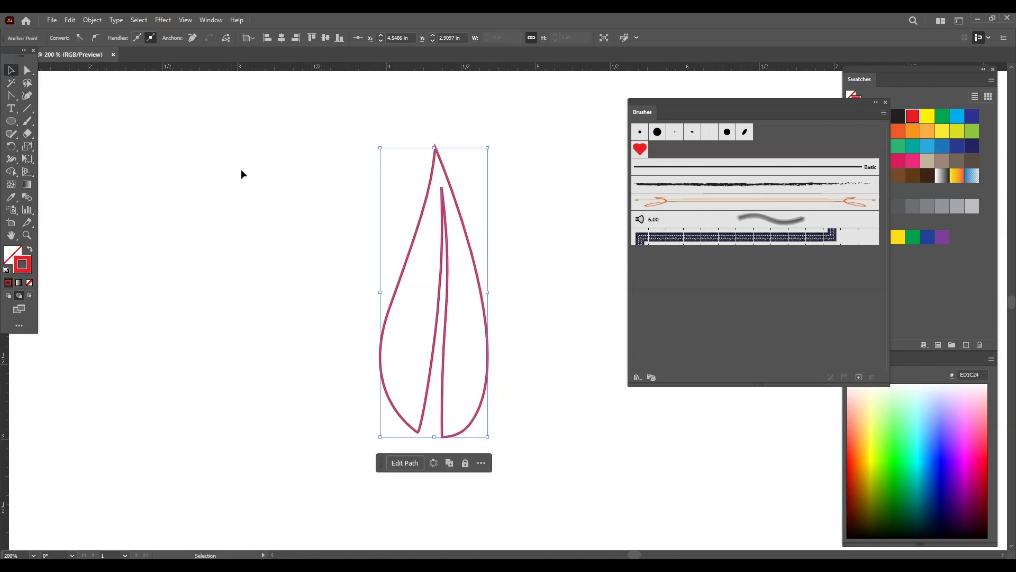
{"action": "left_click_drag", "start_coordinate": [335, 211], "coordinate": [528, 379]}
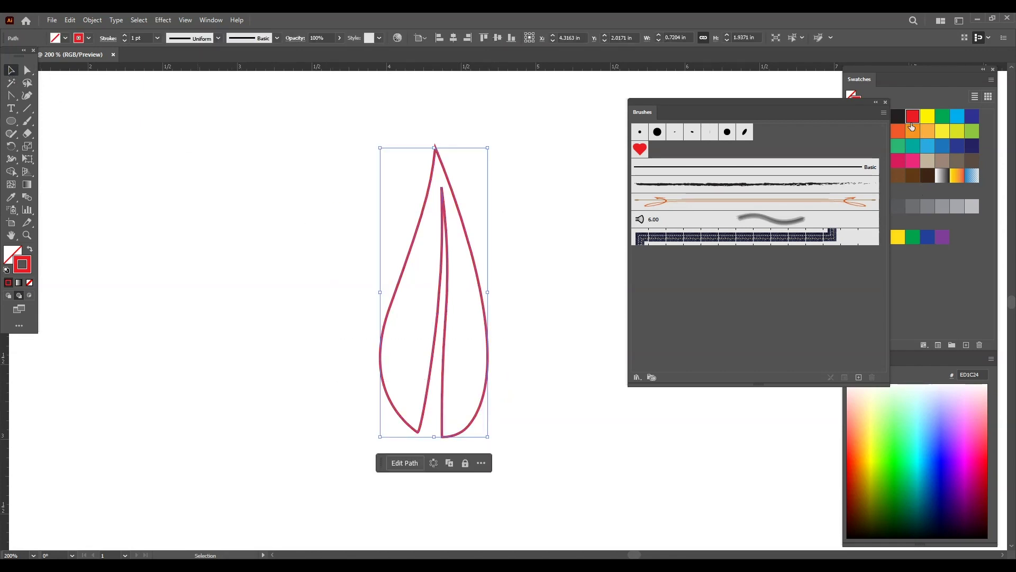
{"action": "left_click", "coordinate": [972, 131]}
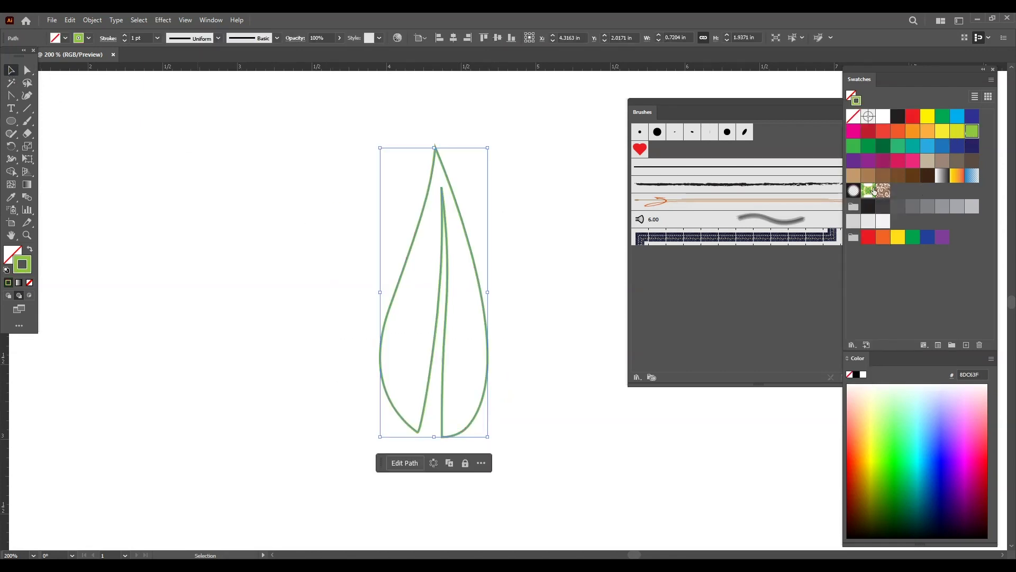
{"action": "left_click", "coordinate": [30, 249]}
{"action": "left_click", "coordinate": [196, 200]}
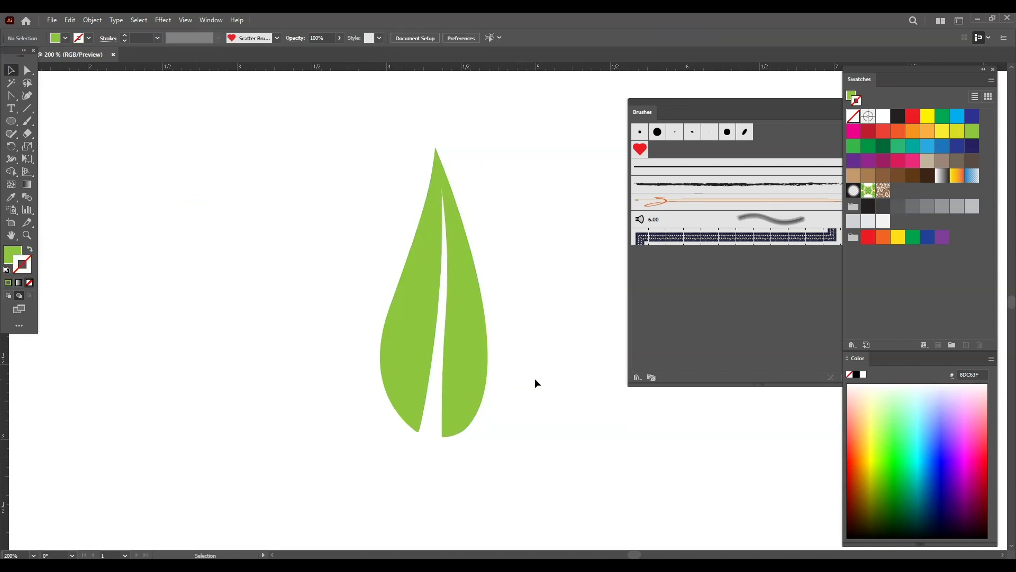
Step: Create an Art Brush from the green leaf, named Art Brush 1, with Scale Proportionately as its scale option
{"action": "left_click_drag", "start_coordinate": [759, 111], "coordinate": [702, 104]}
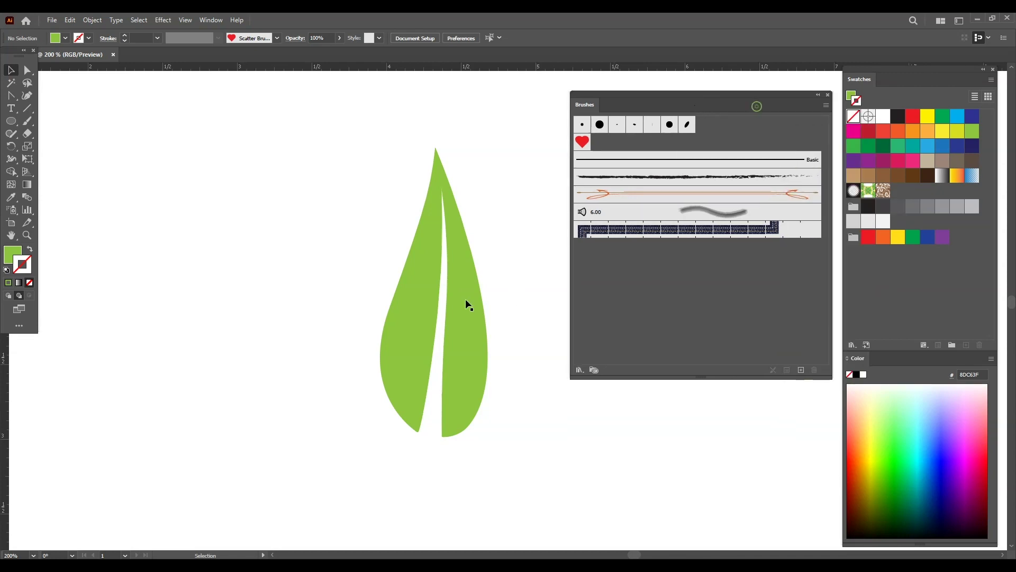
{"action": "left_click_drag", "start_coordinate": [406, 325], "coordinate": [790, 302]}
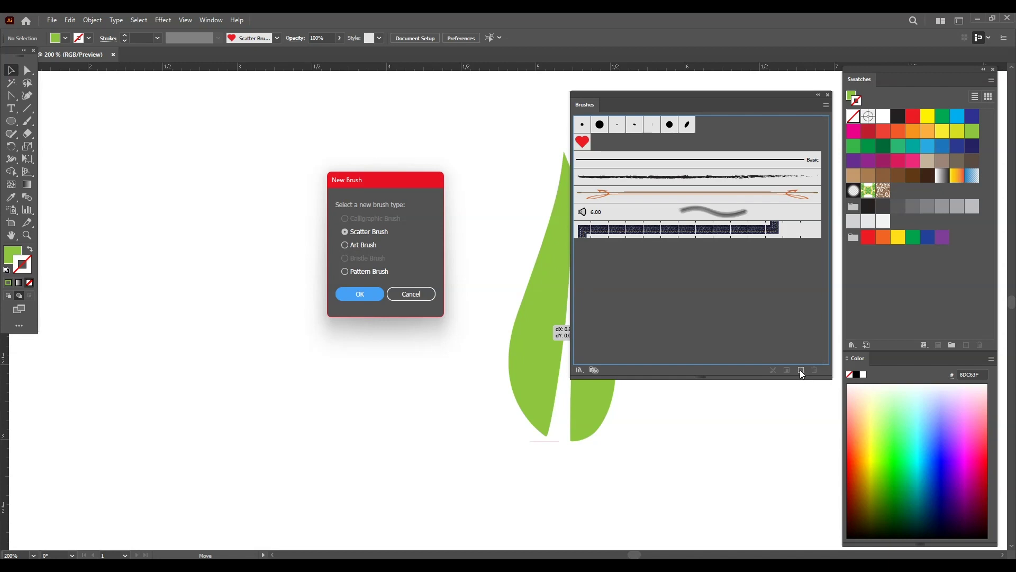
{"action": "left_click", "coordinate": [357, 246]}
{"action": "left_click", "coordinate": [361, 295]}
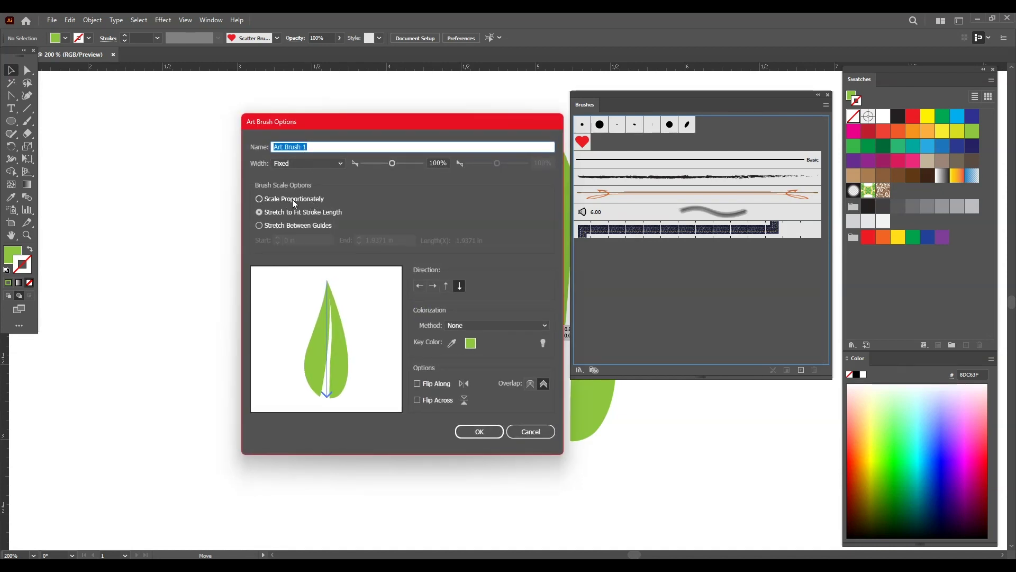
{"action": "left_click", "coordinate": [259, 199]}
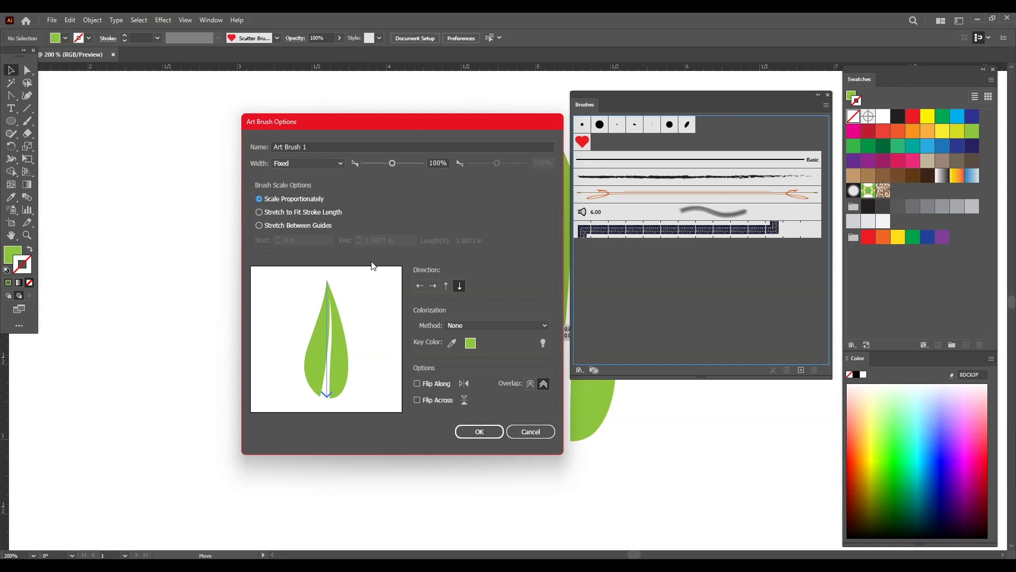
{"action": "left_click", "coordinate": [478, 432]}
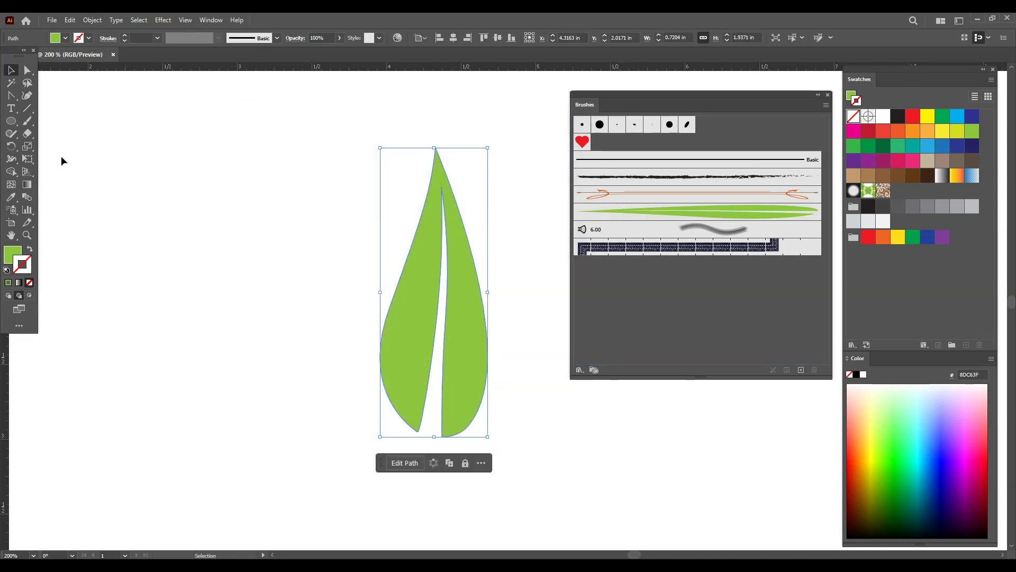
Step: Paint five test leaves of varying lengths and angles beside the large leaf with the Paintbrush tool and the new art brush
{"action": "left_click", "coordinate": [27, 121]}
{"action": "left_click_drag", "start_coordinate": [162, 284], "coordinate": [218, 163]}
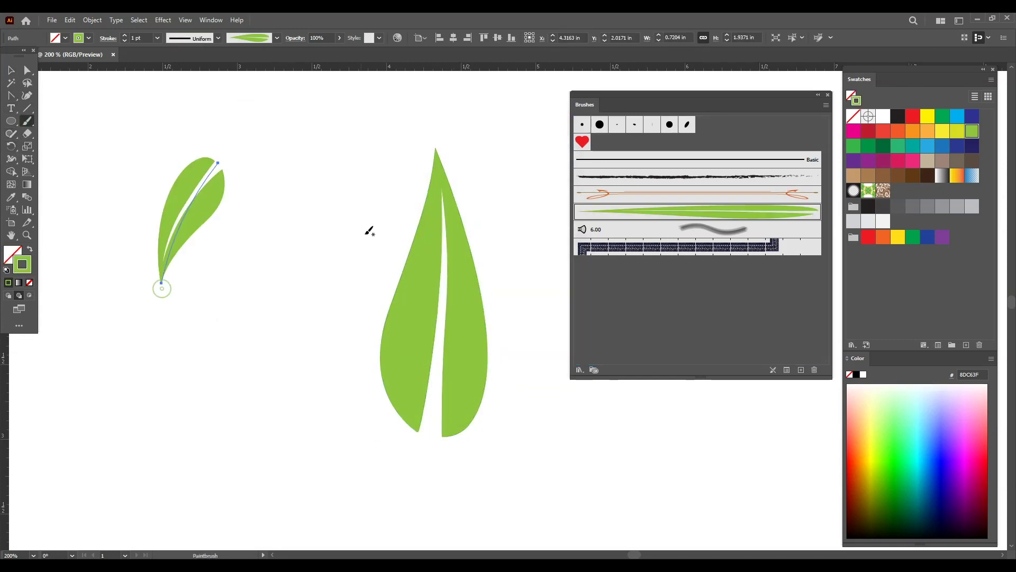
{"action": "left_click_drag", "start_coordinate": [317, 200], "coordinate": [236, 347]}
{"action": "left_click_drag", "start_coordinate": [339, 231], "coordinate": [331, 292]}
{"action": "mouse_move", "coordinate": [323, 376]}
{"action": "left_mouse_down"}
{"action": "mouse_move", "coordinate": [282, 426]}
{"action": "mouse_move", "coordinate": [214, 418]}
{"action": "left_mouse_up"}
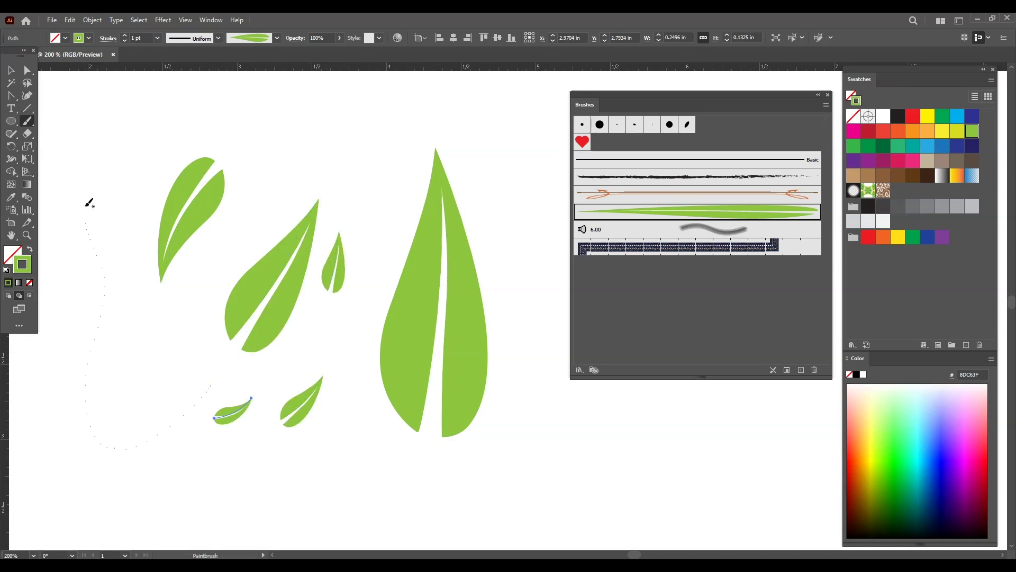
Step: Paint a long curved leaf stroke, undo it, and paint another curved one above the test leaves
{"action": "left_click_drag", "start_coordinate": [85, 211], "coordinate": [83, 220]}
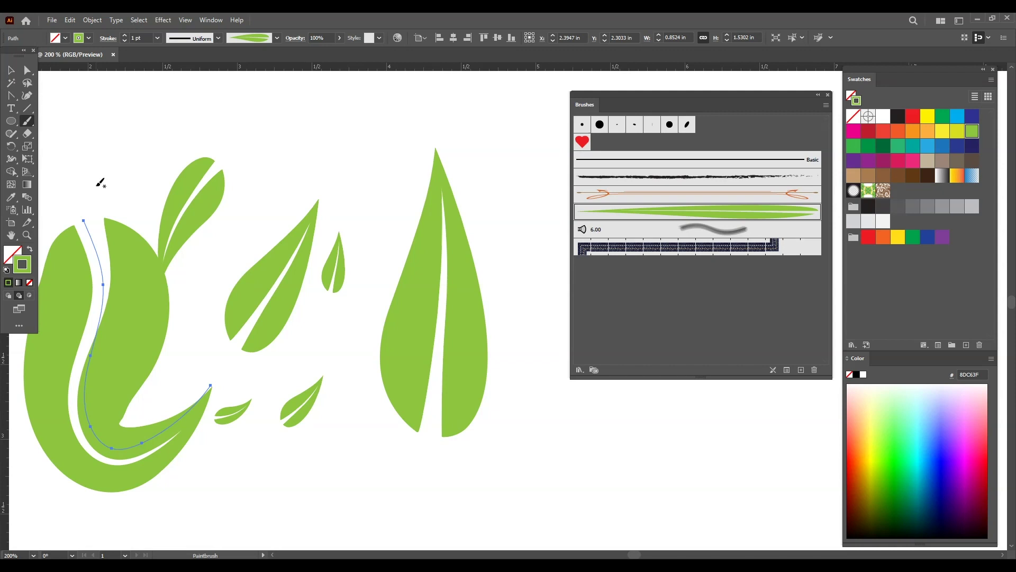
{"action": "key", "text": "ctrl"}
{"action": "key", "text": "ctrl+z"}
{"action": "mouse_move", "coordinate": [345, 156]}
{"action": "left_mouse_down"}
{"action": "mouse_move", "coordinate": [311, 101]}
{"action": "mouse_move", "coordinate": [176, 121]}
{"action": "left_mouse_up"}
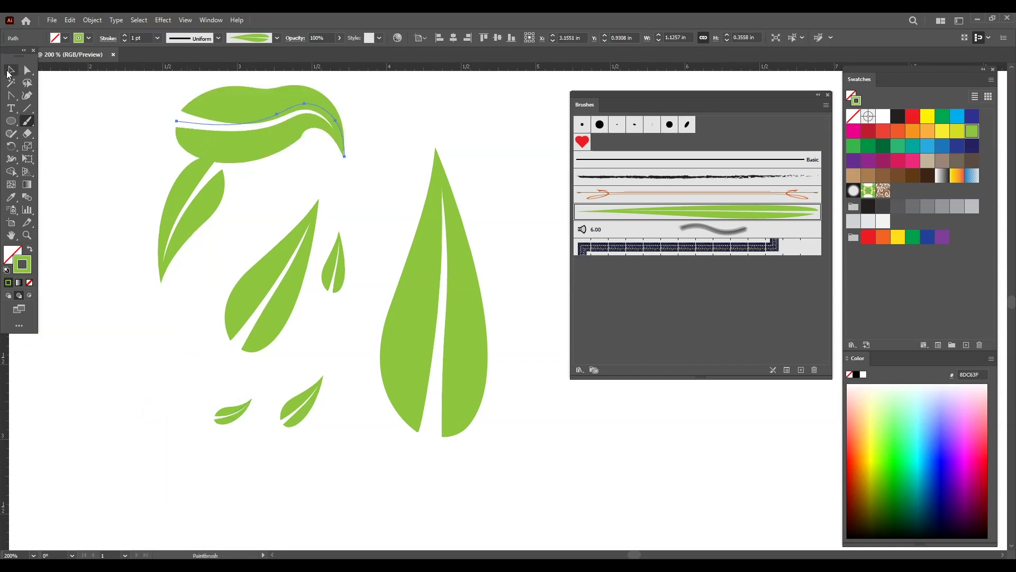
Step: Delete all the painted test leaves, leaving only the original large leaf
{"action": "left_click", "coordinate": [4, 76]}
{"action": "left_click_drag", "start_coordinate": [101, 89], "coordinate": [329, 424]}
{"action": "key", "text": "Delete"}
{"action": "left_click", "coordinate": [331, 267]}
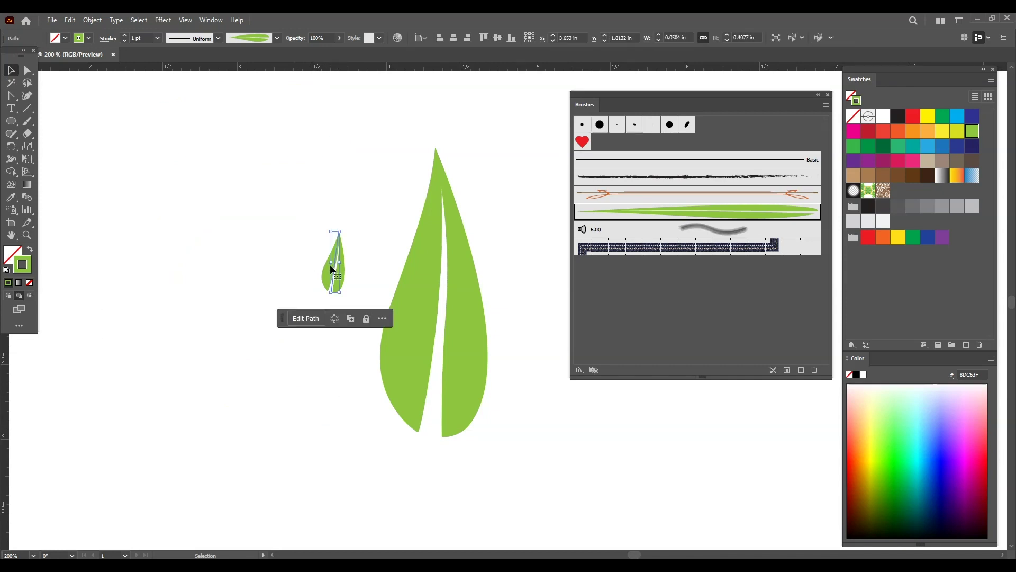
{"action": "key", "text": "Delete"}
Step: Create a second Art Brush from the large leaf with Stretch to Fit Stroke Length as its scale option
{"action": "left_click_drag", "start_coordinate": [425, 295], "coordinate": [741, 298]}
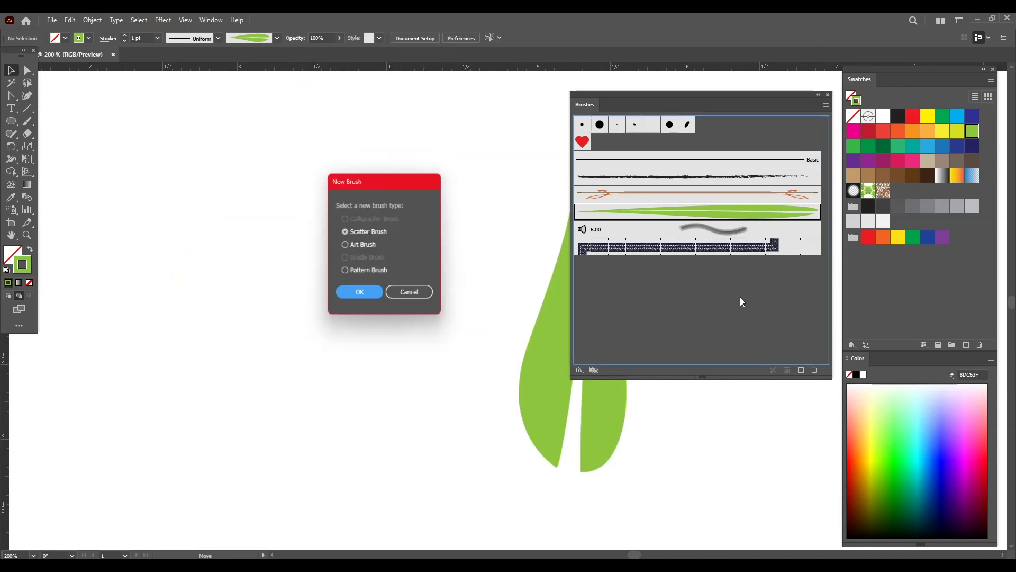
{"action": "left_click", "coordinate": [362, 245]}
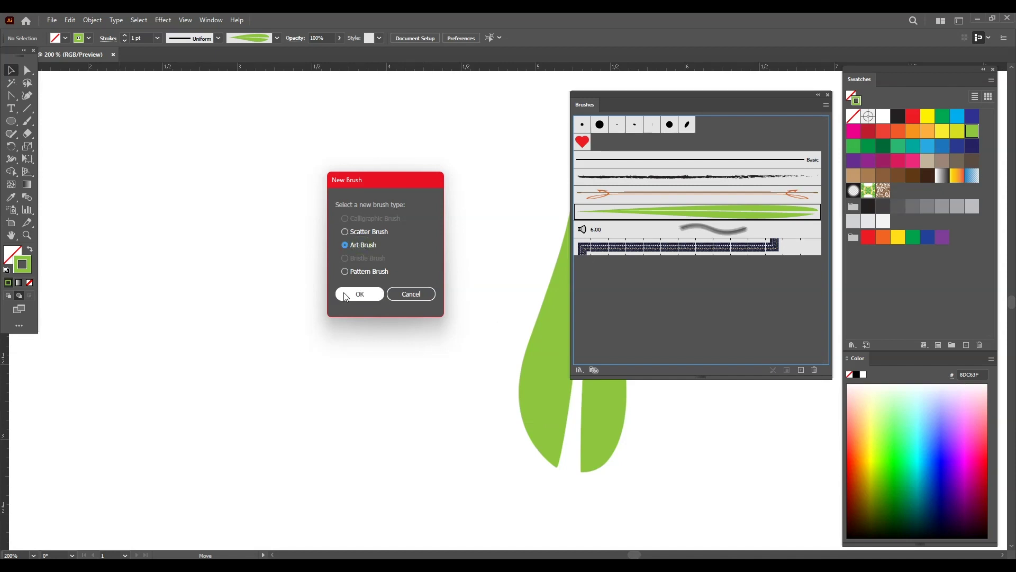
{"action": "left_click", "coordinate": [346, 294]}
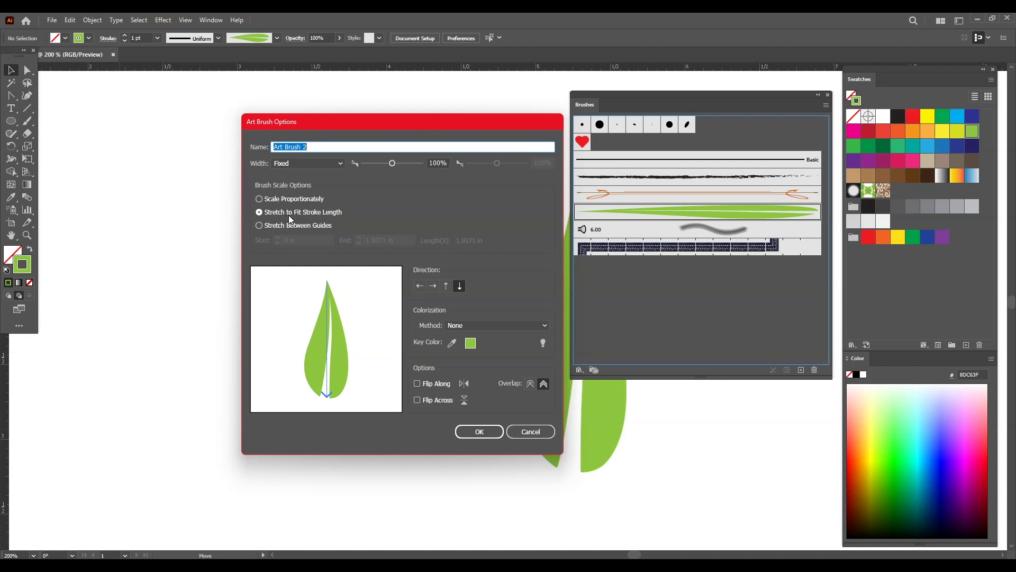
{"action": "left_click", "coordinate": [484, 430]}
Step: Paint a range of short and long test strokes around the large leaf with the stretching leaf brush
{"action": "left_click", "coordinate": [27, 121]}
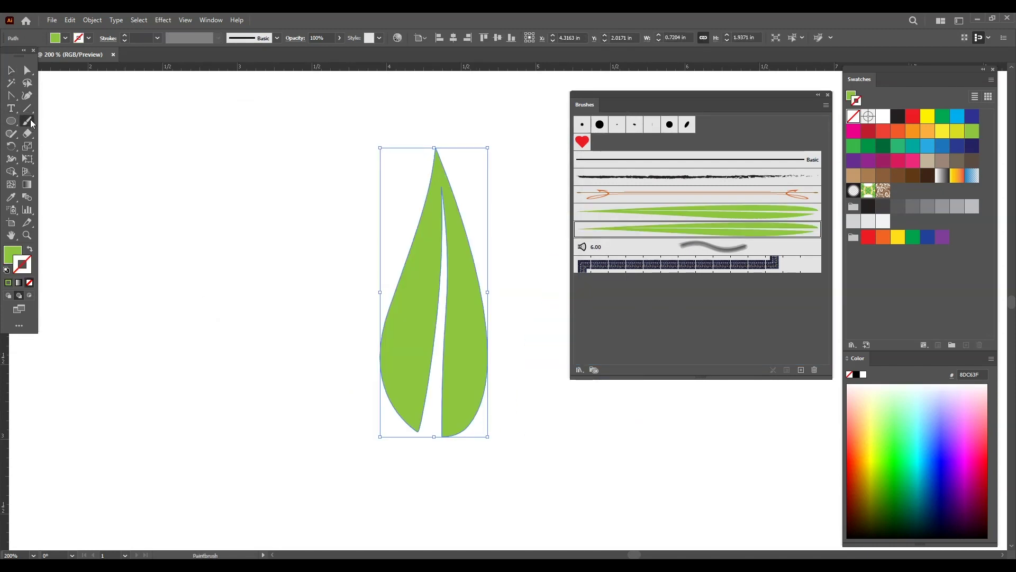
{"action": "left_click_drag", "start_coordinate": [238, 326], "coordinate": [254, 233]}
{"action": "mouse_move", "coordinate": [313, 200]}
{"action": "left_mouse_down"}
{"action": "mouse_move", "coordinate": [339, 159]}
{"action": "mouse_move", "coordinate": [359, 217]}
{"action": "left_mouse_up"}
{"action": "left_click_drag", "start_coordinate": [221, 215], "coordinate": [228, 129]}
{"action": "left_click_drag", "start_coordinate": [178, 246], "coordinate": [210, 174]}
{"action": "left_click", "coordinate": [200, 409]}
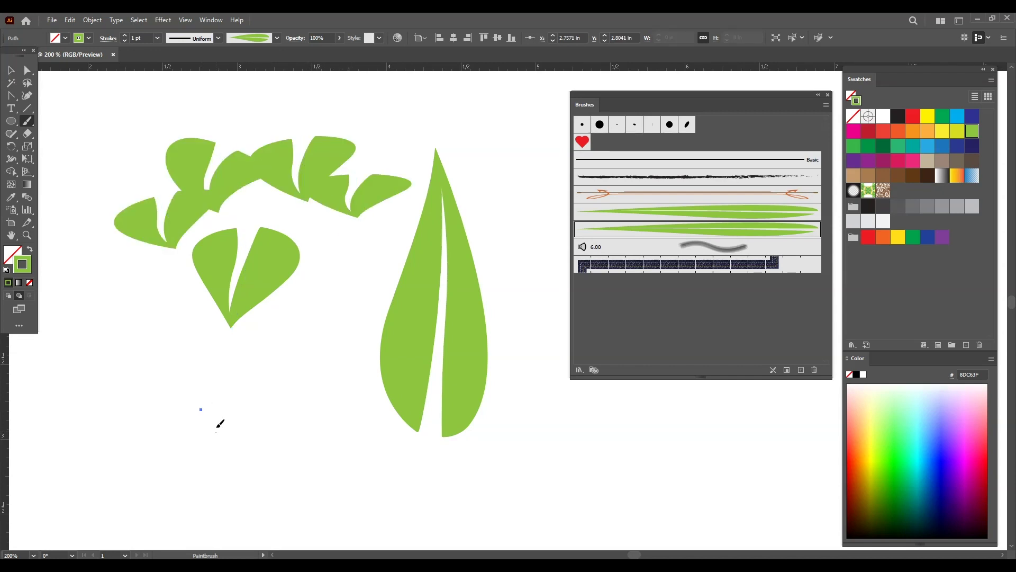
{"action": "left_click_drag", "start_coordinate": [213, 383], "coordinate": [212, 389]}
{"action": "left_click_drag", "start_coordinate": [311, 453], "coordinate": [309, 308]}
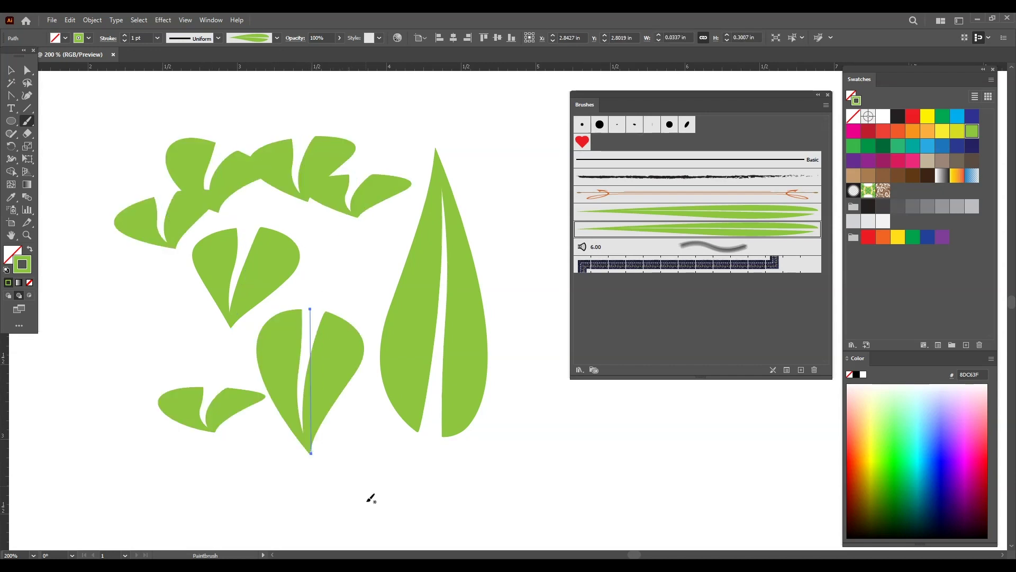
{"action": "mouse_move", "coordinate": [294, 494]}
{"action": "left_mouse_down"}
{"action": "mouse_move", "coordinate": [101, 193]}
{"action": "mouse_move", "coordinate": [331, 459]}
{"action": "left_mouse_up"}
Step: Delete all the test strokes made with the stretching leaf brush
{"action": "left_click", "coordinate": [11, 70]}
{"action": "key", "text": "Delete"}
{"action": "left_click", "coordinate": [345, 200]}
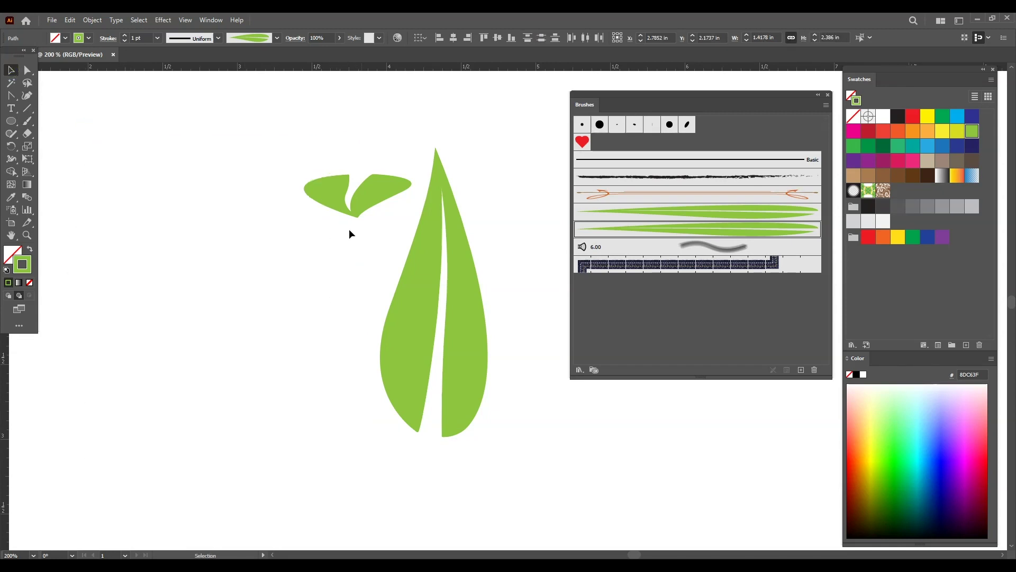
{"action": "key", "text": "Delete"}
{"action": "left_click", "coordinate": [34, 124]}
{"action": "left_click", "coordinate": [10, 71]}
Step: Create a third Art Brush from the large leaf with Stretch to Fit Stroke Length and an upward stroke direction
{"action": "left_click_drag", "start_coordinate": [373, 365], "coordinate": [697, 304]}
{"action": "left_click", "coordinate": [371, 244]}
{"action": "left_click", "coordinate": [378, 294]}
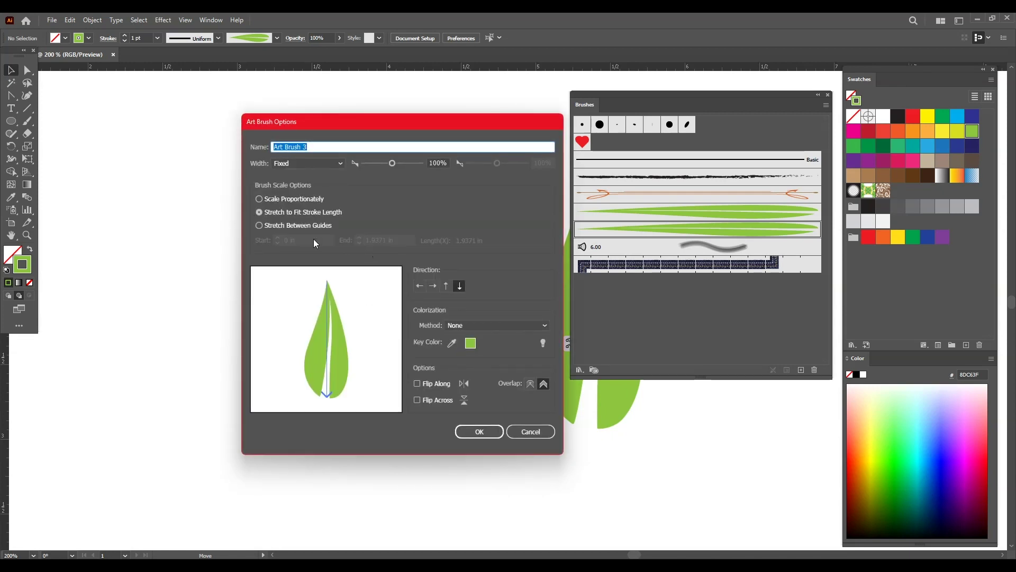
{"action": "left_click", "coordinate": [275, 226]}
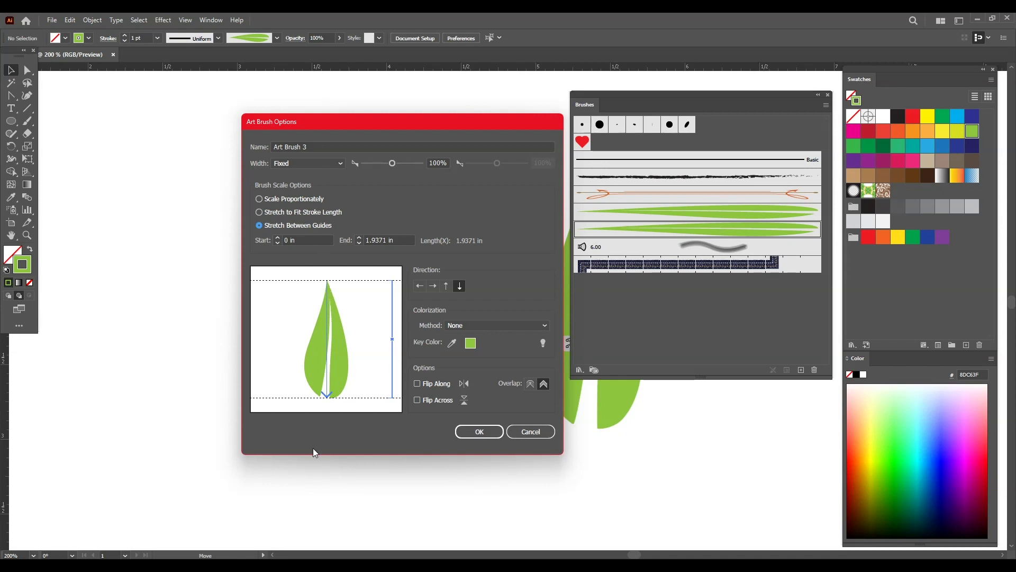
{"action": "left_click", "coordinate": [278, 211]}
{"action": "left_click", "coordinate": [445, 289]}
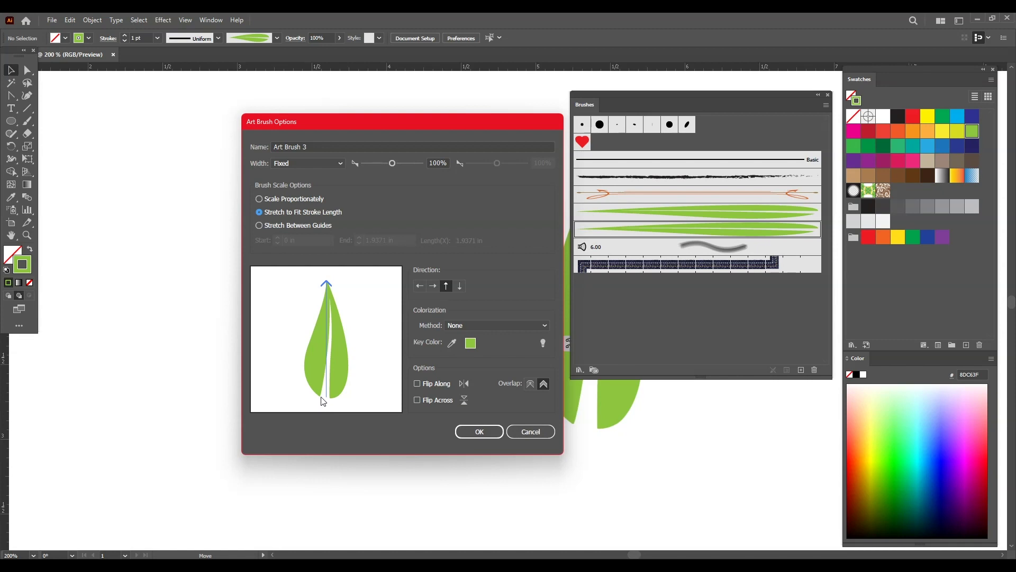
{"action": "left_click", "coordinate": [468, 430]}
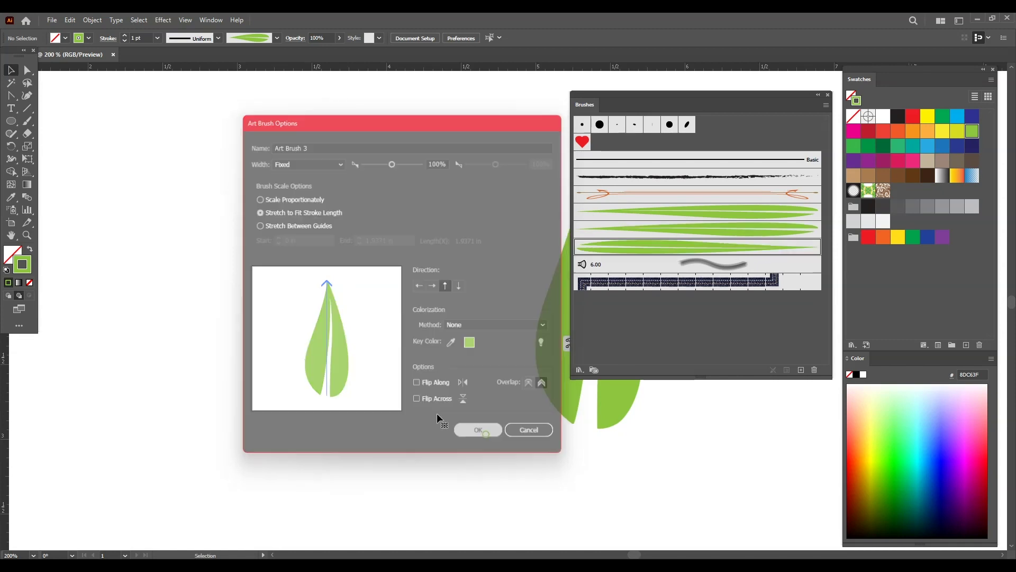
Step: Paint two short upward test leaves with the upward-direction stretching brush
{"action": "left_click", "coordinate": [27, 121]}
{"action": "left_click_drag", "start_coordinate": [155, 263], "coordinate": [162, 231]}
{"action": "left_click_drag", "start_coordinate": [249, 287], "coordinate": [268, 207]}
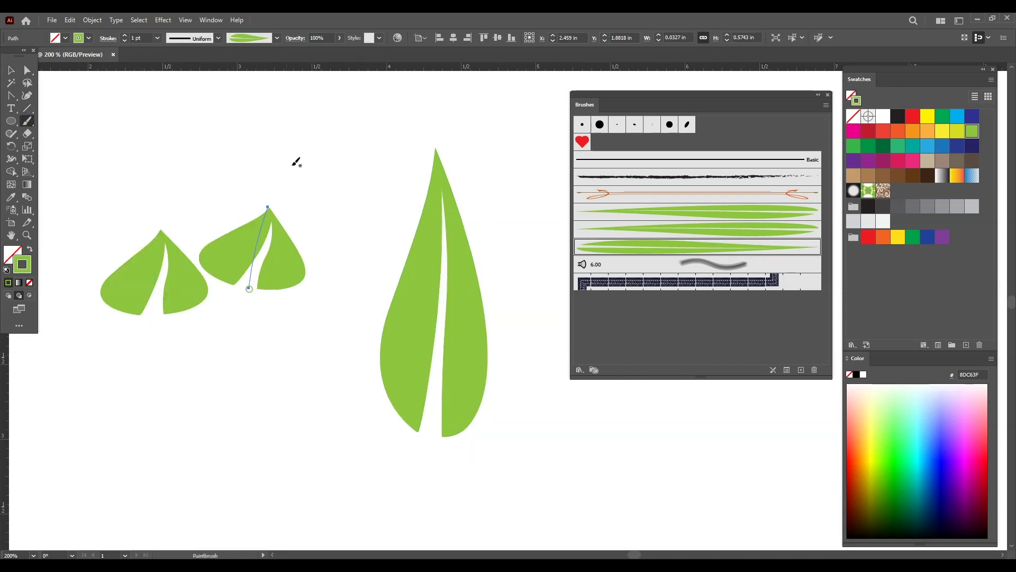
Step: Select and delete the two short test leaves
{"action": "left_click", "coordinate": [12, 71]}
{"action": "left_click_drag", "start_coordinate": [144, 186], "coordinate": [299, 329]}
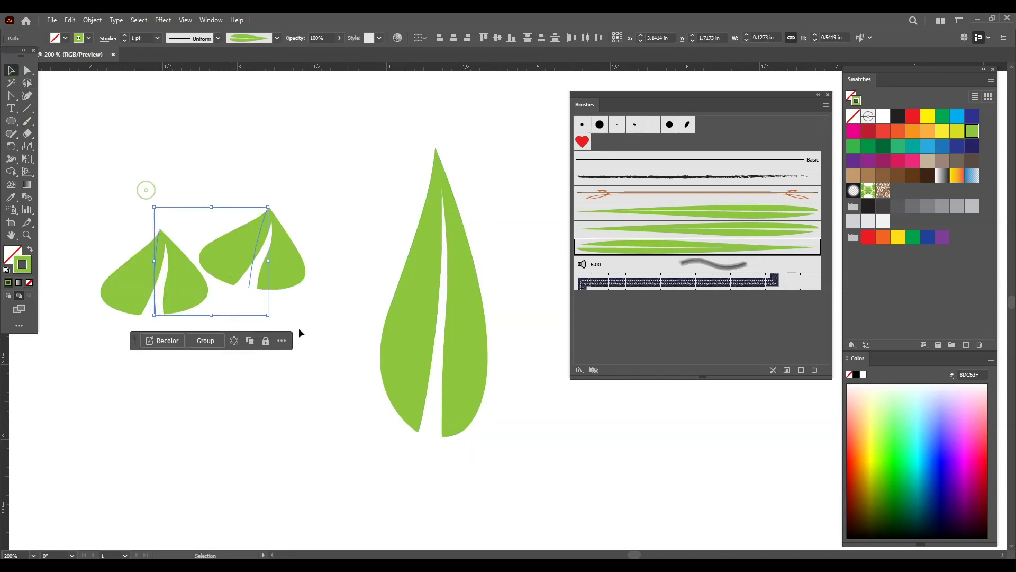
{"action": "key", "text": "Delete"}
Step: Create a fourth Art Brush from the large leaf with Scale Proportionately and an upward stroke direction
{"action": "left_click_drag", "start_coordinate": [442, 315], "coordinate": [699, 315]}
{"action": "left_click", "coordinate": [360, 245]}
{"action": "left_click", "coordinate": [360, 294]}
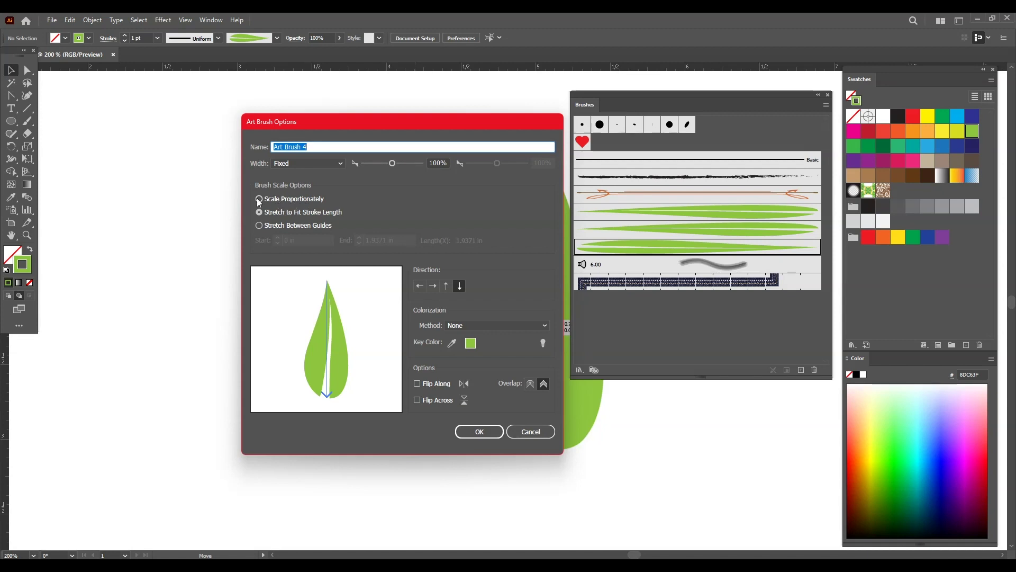
{"action": "left_click", "coordinate": [279, 200]}
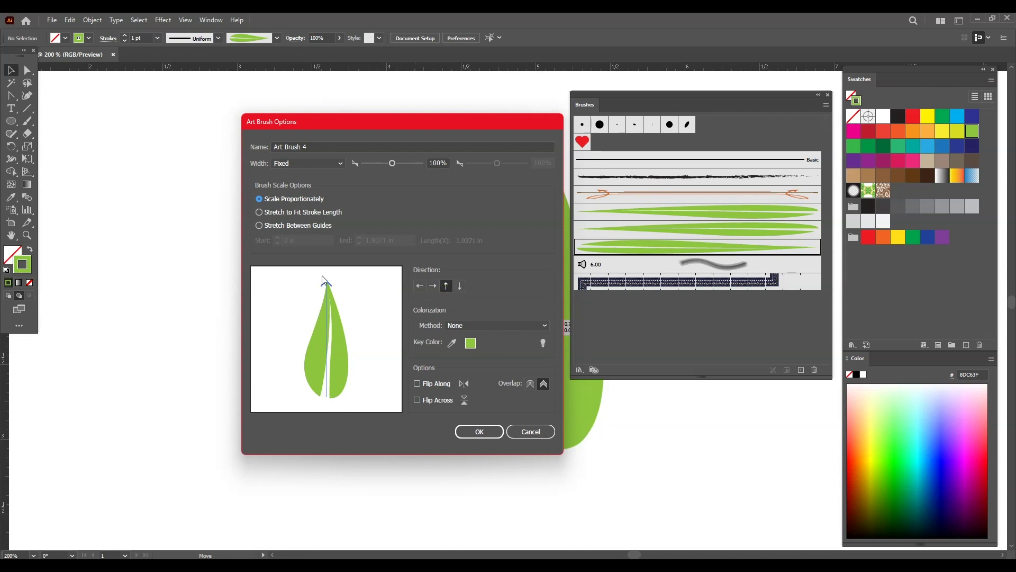
{"action": "left_click", "coordinate": [485, 433]}
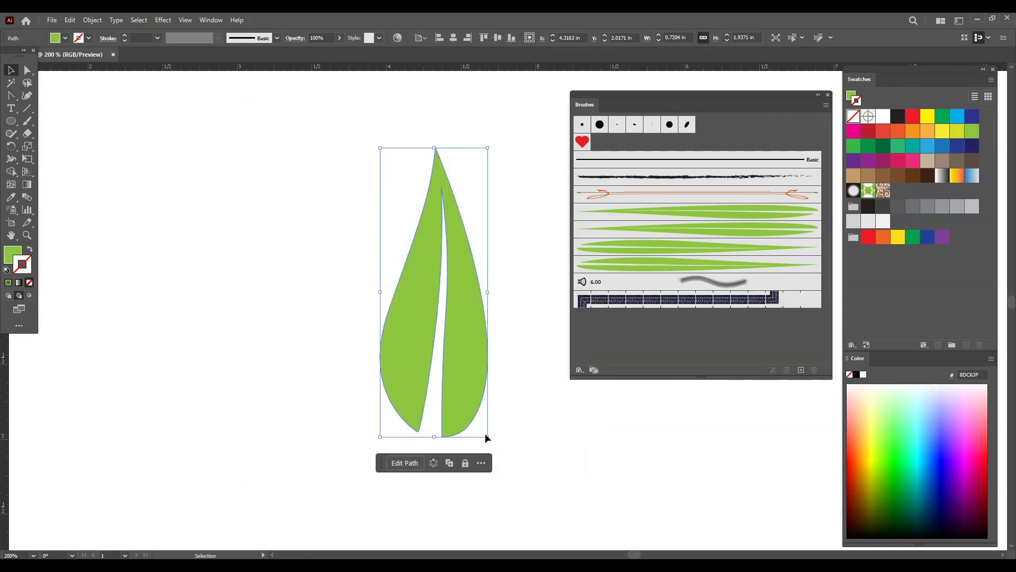
Step: Paint four upright leaves beside the large leaf with the proportionally scaled, upward-direction brush
{"action": "left_click", "coordinate": [28, 120]}
{"action": "left_click_drag", "start_coordinate": [192, 358], "coordinate": [196, 274]}
{"action": "left_click_drag", "start_coordinate": [256, 337], "coordinate": [257, 246]}
{"action": "left_click_drag", "start_coordinate": [295, 312], "coordinate": [298, 202]}
{"action": "left_click_drag", "start_coordinate": [338, 289], "coordinate": [339, 200]}
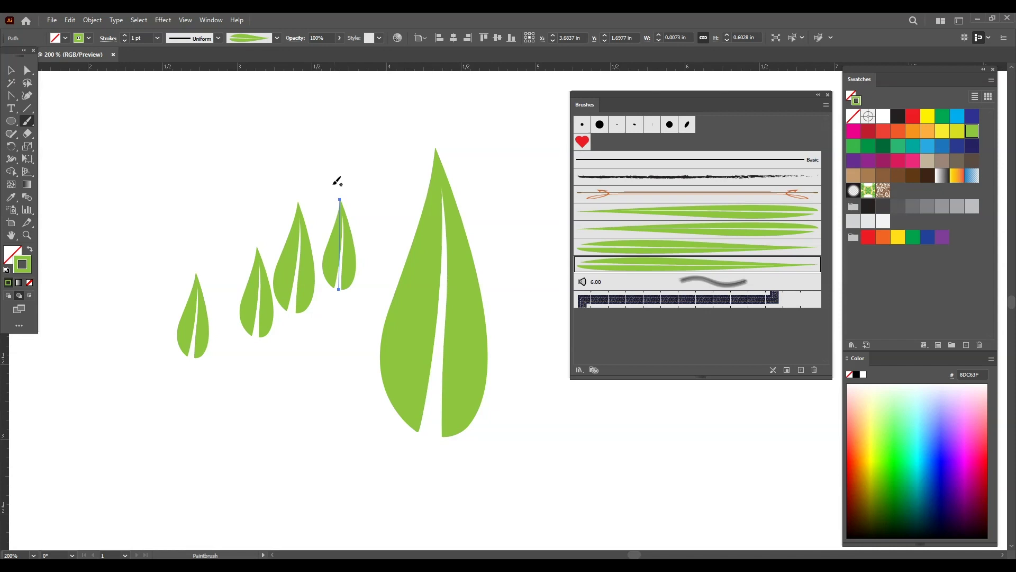
Step: Move the large leaf to the lower right, away from the painted leaves
{"action": "left_click", "coordinate": [10, 83]}
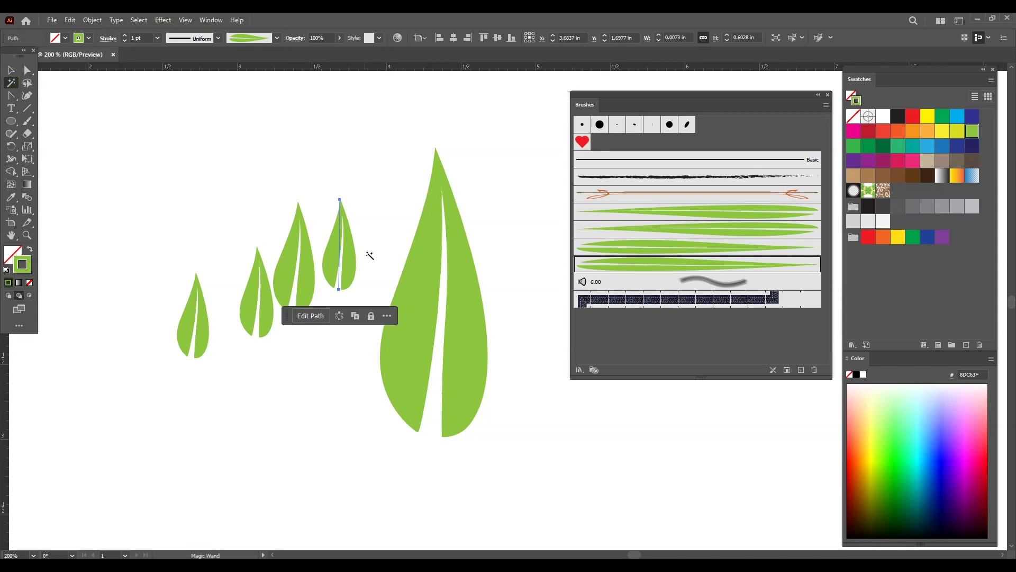
{"action": "left_click", "coordinate": [11, 70]}
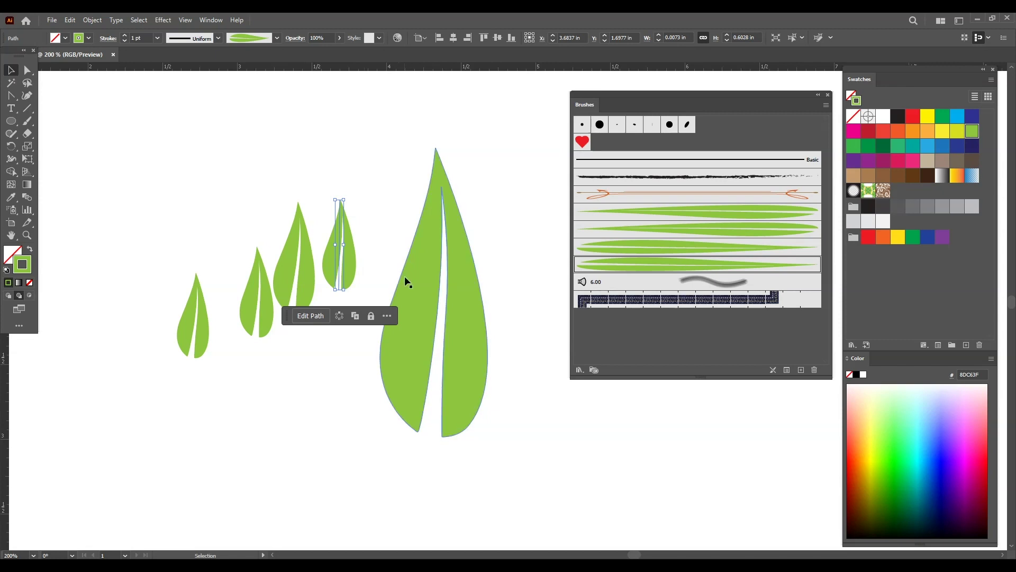
{"action": "left_click_drag", "start_coordinate": [418, 313], "coordinate": [764, 446]}
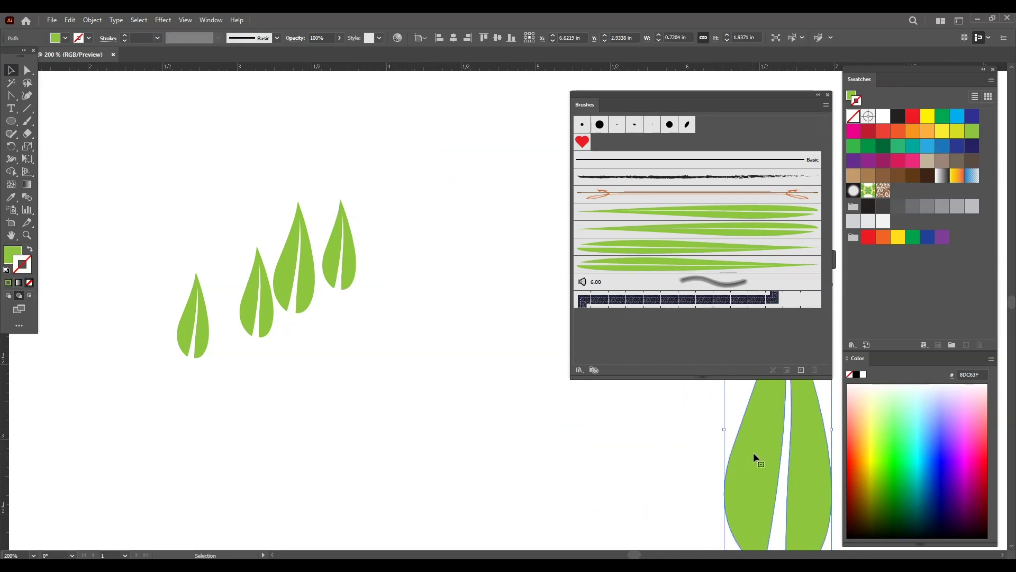
Step: Create a fifth Art Brush from the large leaf with Scale Proportionately, an upward direction and the Tints colorization method
{"action": "left_click_drag", "start_coordinate": [752, 455], "coordinate": [713, 303]}
{"action": "left_click", "coordinate": [360, 244]}
{"action": "left_click", "coordinate": [367, 294]}
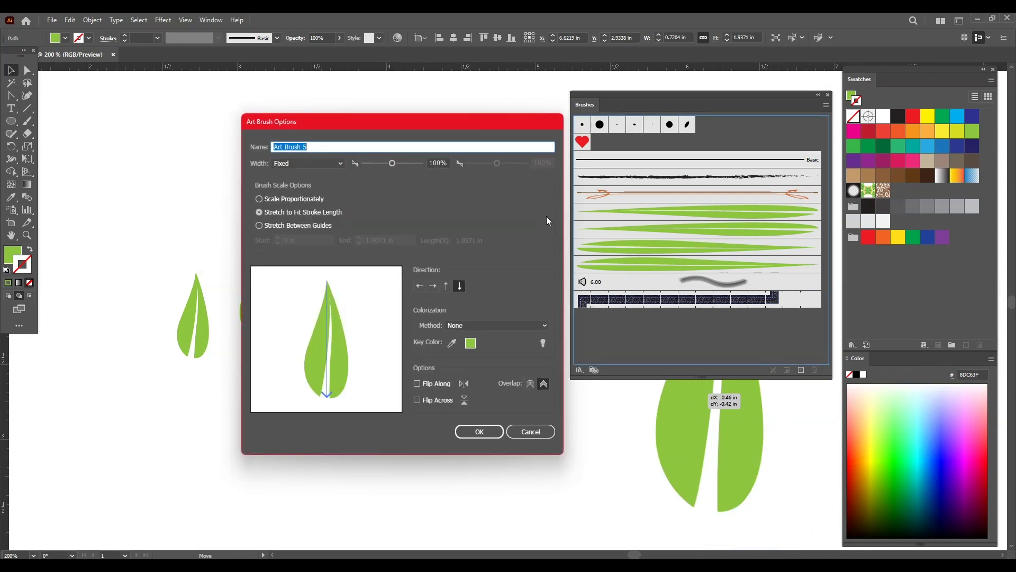
{"action": "left_click", "coordinate": [290, 199]}
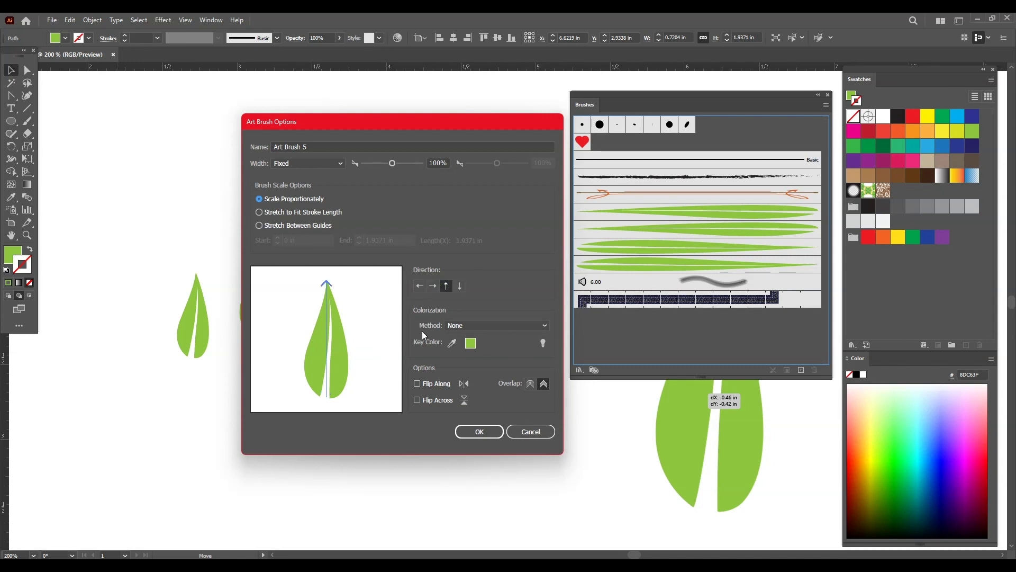
{"action": "left_click", "coordinate": [482, 324]}
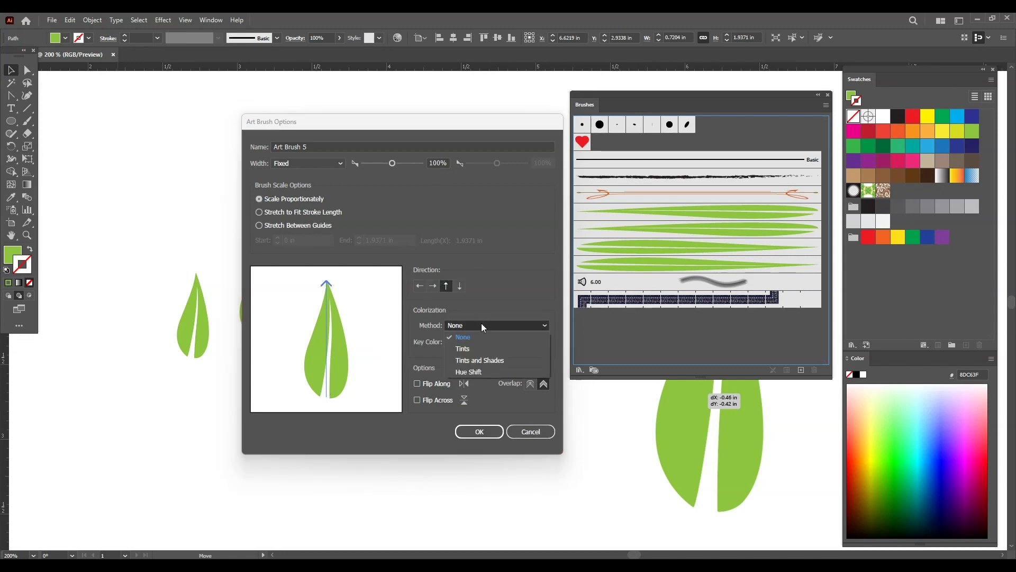
{"action": "left_click", "coordinate": [472, 351]}
{"action": "left_click", "coordinate": [486, 430]}
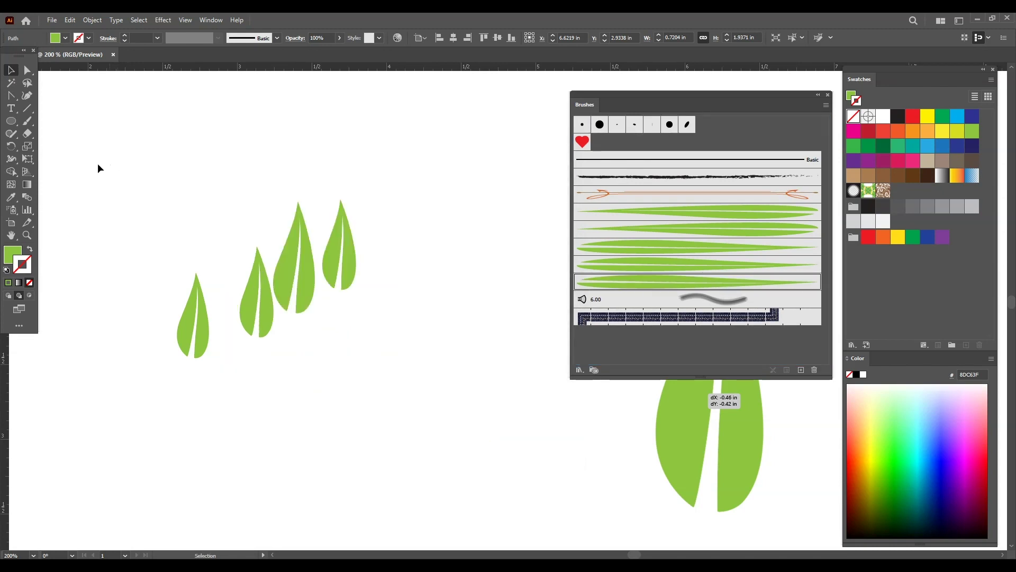
Step: Paint six upright leaves in the empty area next to the four green ones with the Tints leaf brush
{"action": "left_click", "coordinate": [27, 121]}
{"action": "left_click_drag", "start_coordinate": [434, 334], "coordinate": [434, 292]}
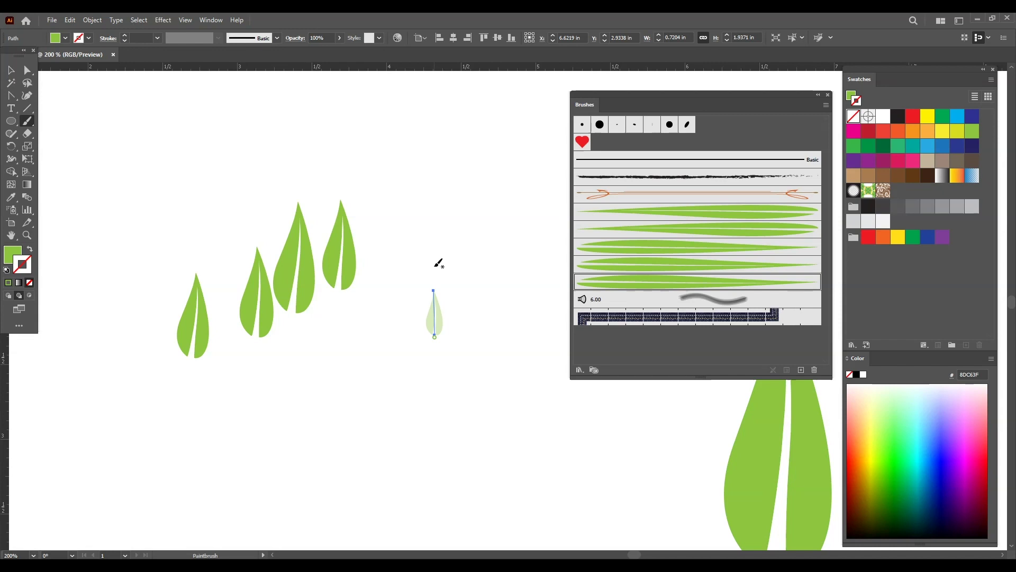
{"action": "mouse_move", "coordinate": [471, 334]}
{"action": "left_mouse_down"}
{"action": "mouse_move", "coordinate": [469, 267]}
{"action": "mouse_move", "coordinate": [436, 203]}
{"action": "left_mouse_up"}
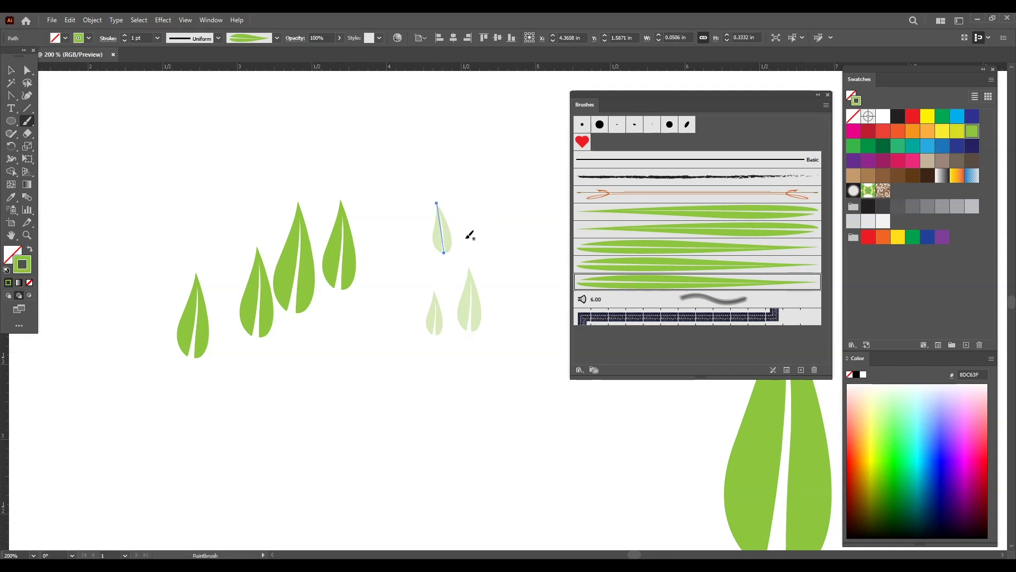
{"action": "left_click_drag", "start_coordinate": [470, 236], "coordinate": [452, 161]}
{"action": "left_click_drag", "start_coordinate": [499, 216], "coordinate": [487, 153]}
{"action": "left_click_drag", "start_coordinate": [398, 240], "coordinate": [393, 162]}
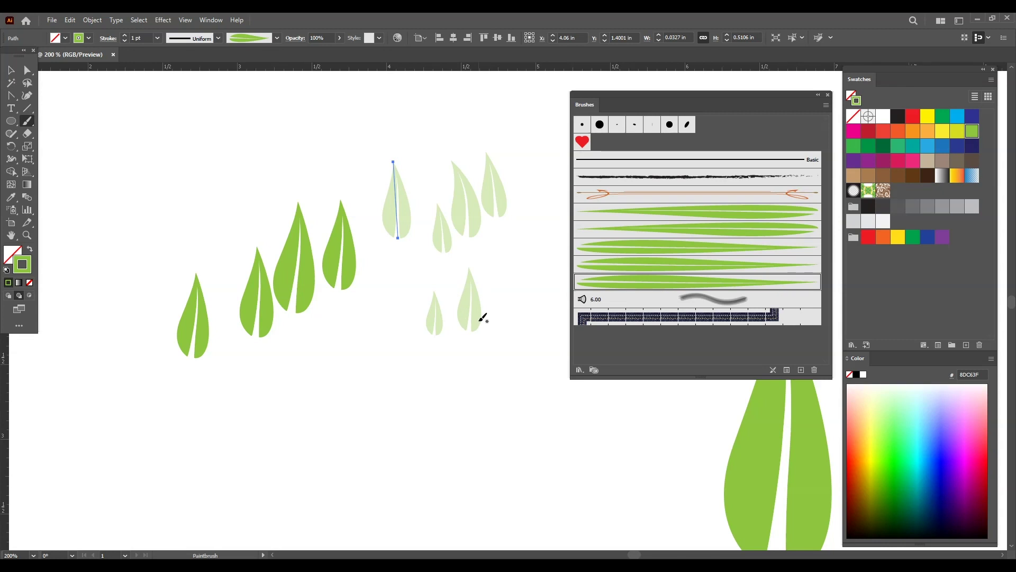
Step: Delete the first green leaf art brush from the Brushes panel, removing the strokes that use it
{"action": "left_click", "coordinate": [10, 70]}
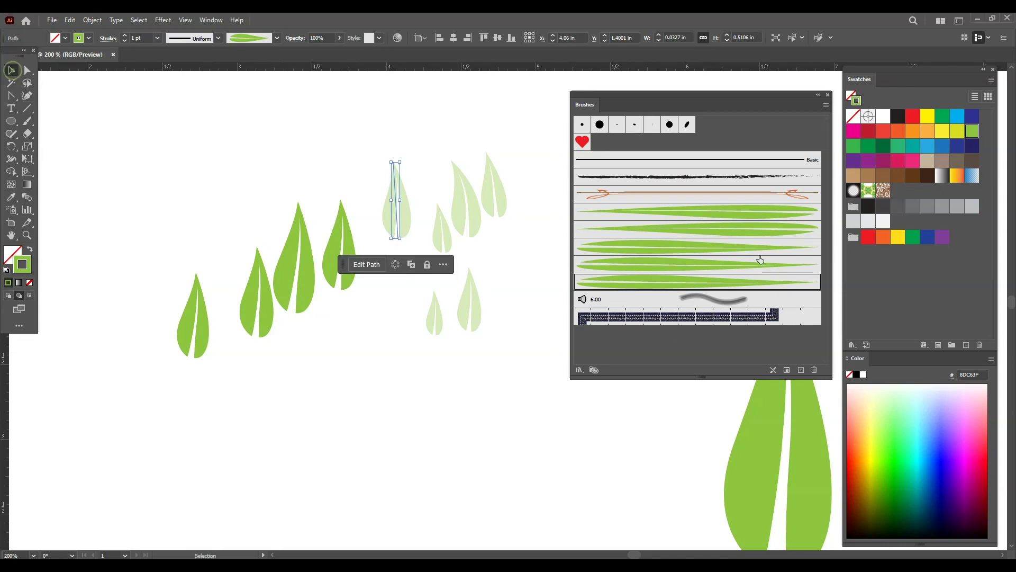
{"action": "left_click", "coordinate": [757, 213]}
{"action": "left_click", "coordinate": [813, 369]}
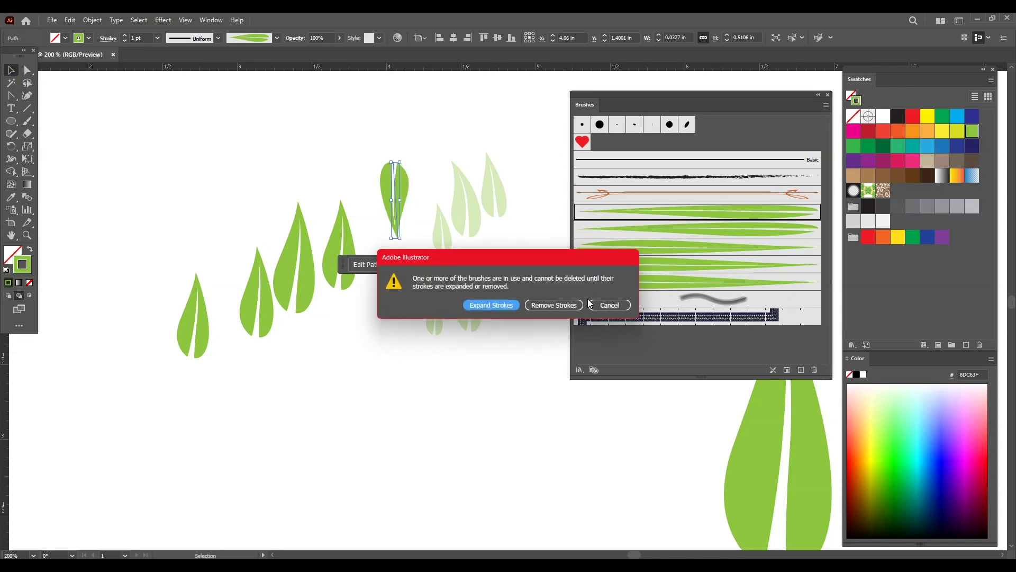
{"action": "left_click", "coordinate": [557, 306]}
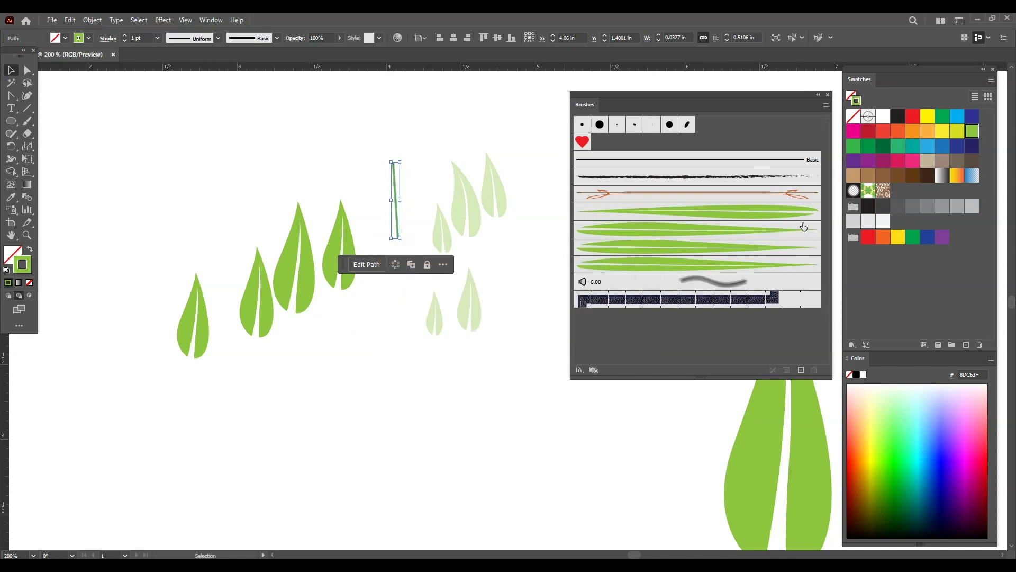
Step: Delete the remaining leaf art brushes from the Brushes panel, removing the strokes that use them
{"action": "left_click", "coordinate": [789, 219]}
{"action": "left_click", "coordinate": [815, 370]}
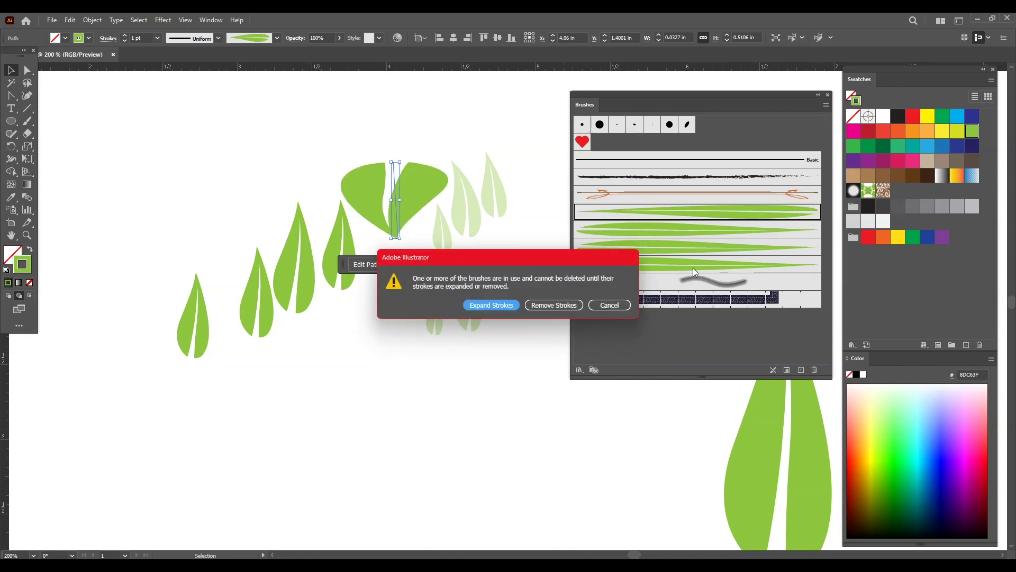
{"action": "left_click", "coordinate": [516, 305]}
Step: Create a new Art Brush from the large leaf with an upward direction, Scale Proportionately and the Tints and Shades colorization method
{"action": "left_click_drag", "start_coordinate": [729, 461], "coordinate": [672, 289]}
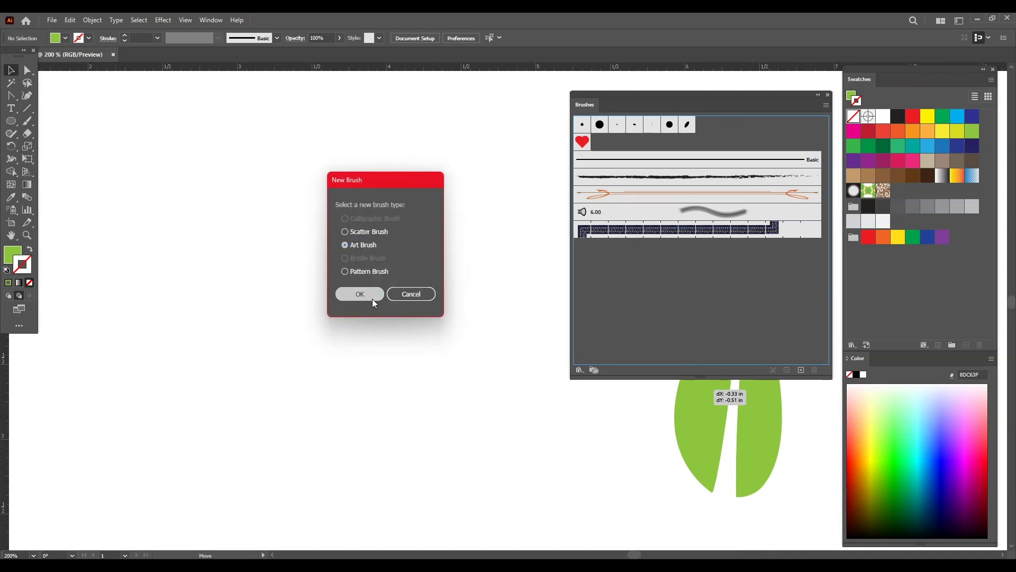
{"action": "left_click", "coordinate": [373, 298]}
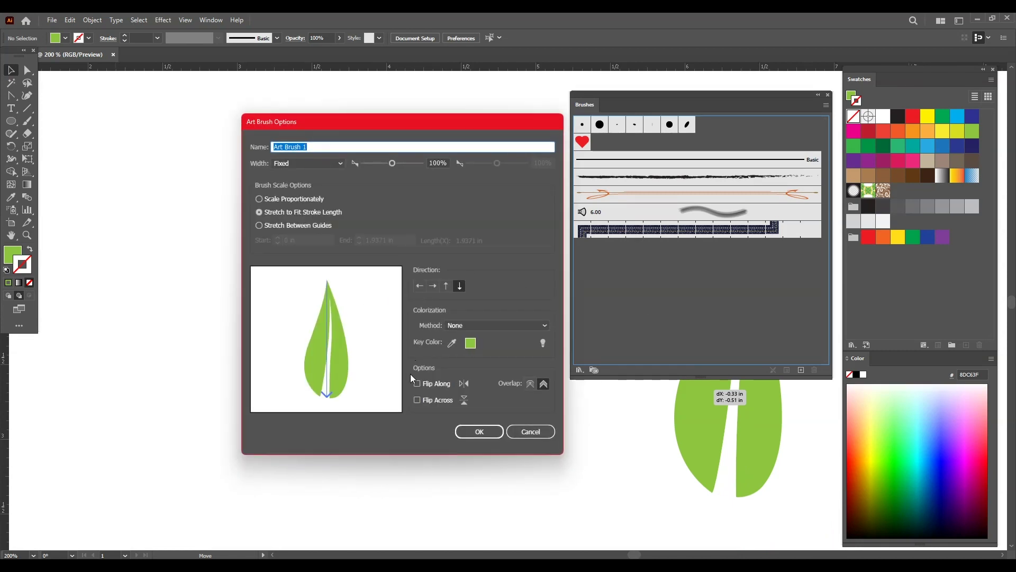
{"action": "left_click", "coordinate": [445, 286]}
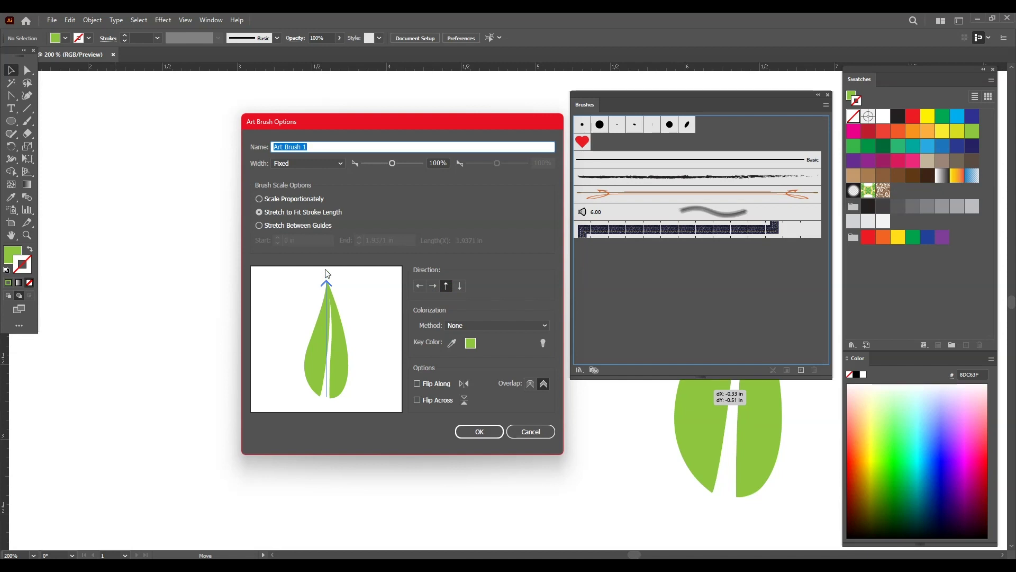
{"action": "left_click", "coordinate": [278, 199]}
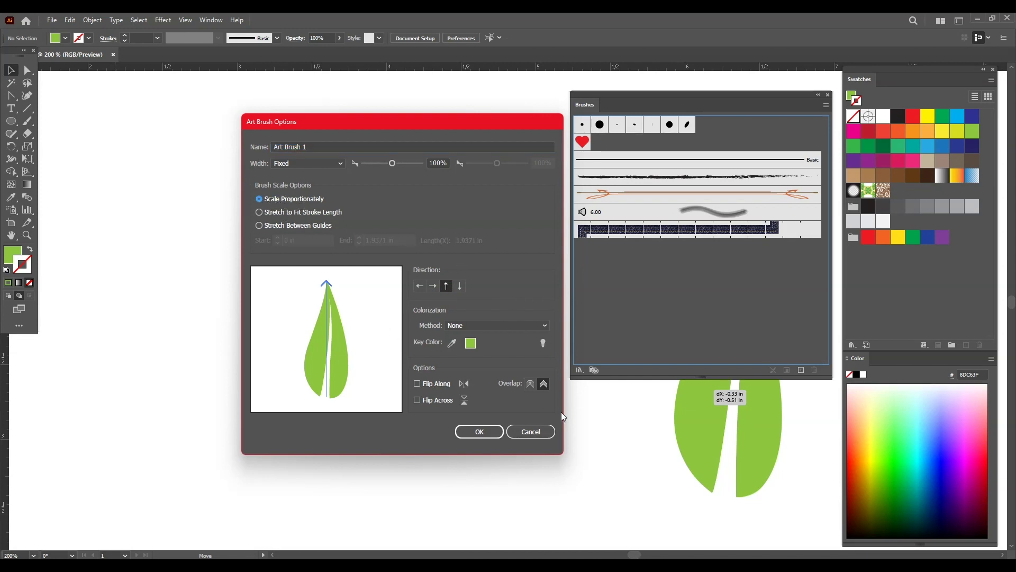
{"action": "left_click", "coordinate": [477, 325]}
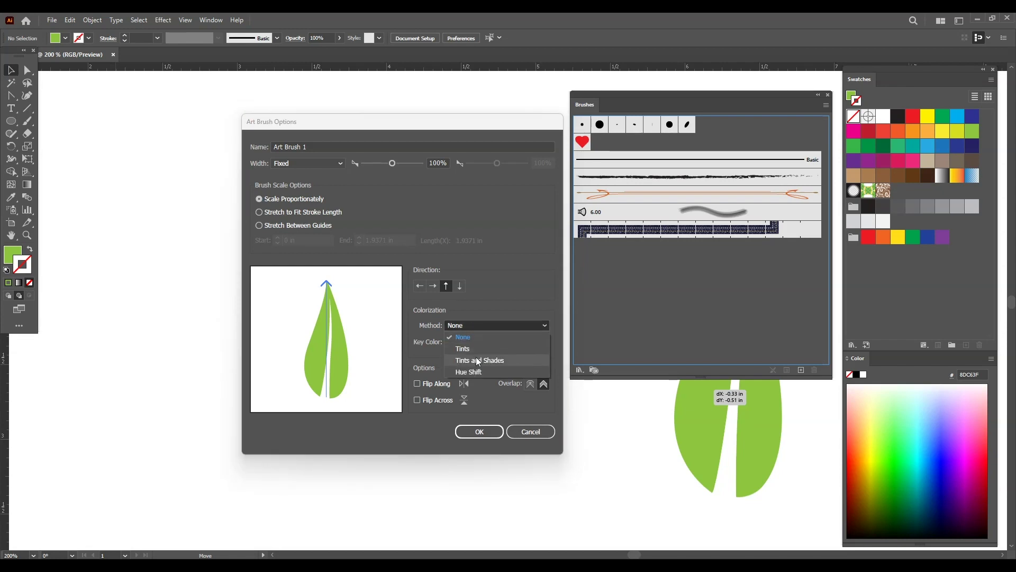
{"action": "left_click", "coordinate": [481, 361]}
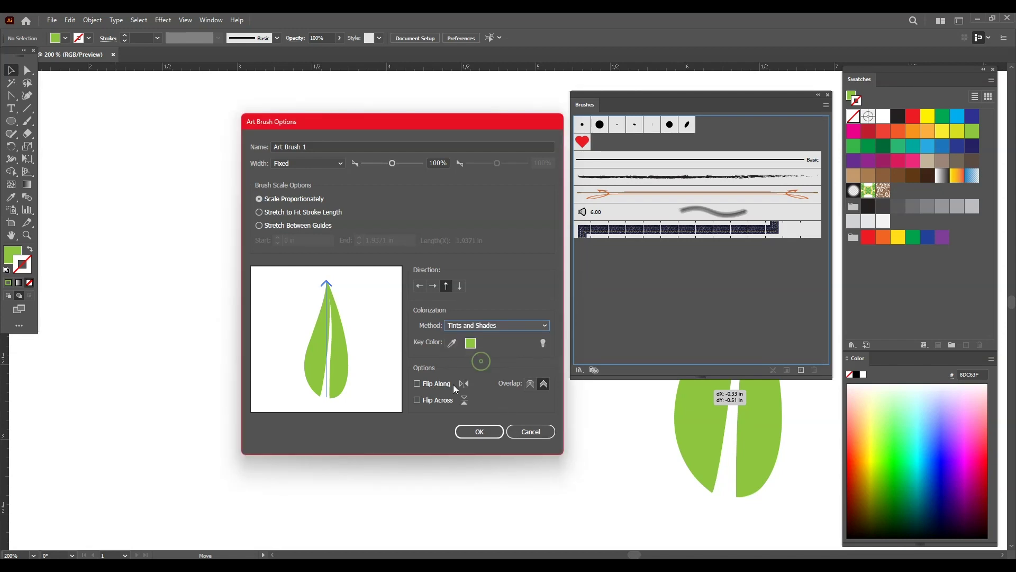
{"action": "left_click", "coordinate": [495, 437]}
Step: Paint six upright leaves of varying size in the empty area with the Tints and Shades leaf brush
{"action": "key", "text": "b"}
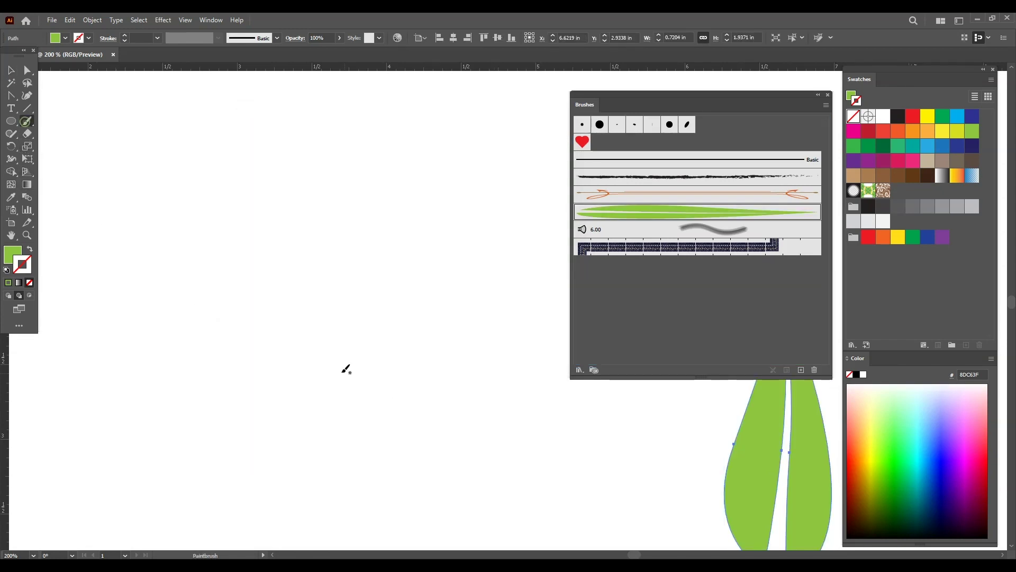
{"action": "left_click_drag", "start_coordinate": [338, 365], "coordinate": [332, 299]}
{"action": "left_click_drag", "start_coordinate": [389, 350], "coordinate": [395, 246]}
{"action": "left_click_drag", "start_coordinate": [436, 359], "coordinate": [439, 281]}
{"action": "left_click_drag", "start_coordinate": [272, 404], "coordinate": [272, 335]}
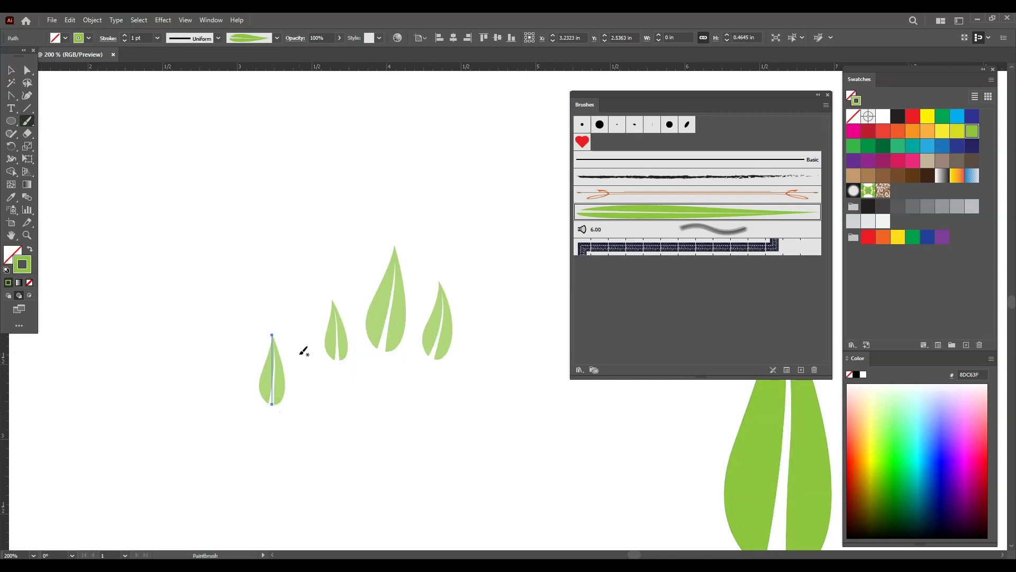
{"action": "left_click_drag", "start_coordinate": [334, 360], "coordinate": [316, 303]}
{"action": "left_click_drag", "start_coordinate": [381, 263], "coordinate": [380, 233]}
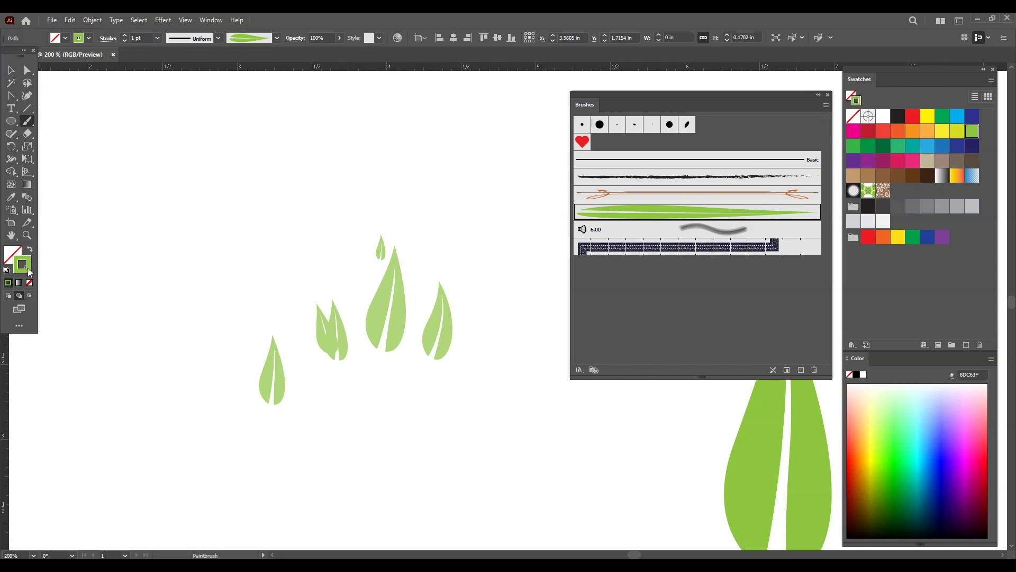
Step: Change the stroke color to dark green 2E4708 and paint more leaves of varying size around the light green ones
{"action": "double_click", "coordinate": [28, 271]}
{"action": "type", "text": "2E4708"}
{"action": "key", "text": "Return"}
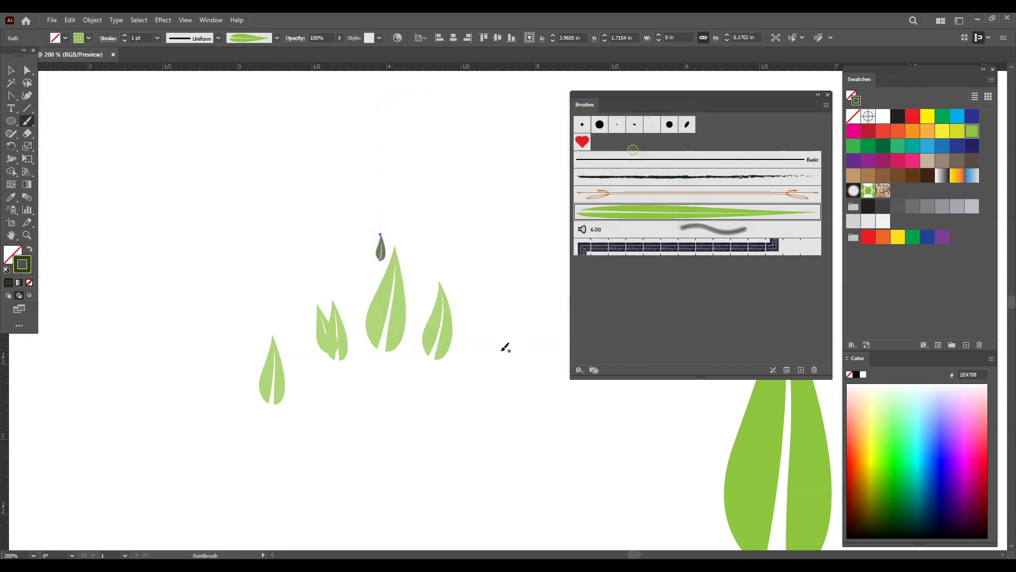
{"action": "left_click_drag", "start_coordinate": [394, 415], "coordinate": [392, 382]}
{"action": "left_click_drag", "start_coordinate": [487, 412], "coordinate": [490, 342]}
{"action": "left_click_drag", "start_coordinate": [512, 297], "coordinate": [505, 241]}
{"action": "left_click_drag", "start_coordinate": [458, 209], "coordinate": [424, 138]}
{"action": "mouse_move", "coordinate": [318, 294]}
{"action": "left_mouse_down"}
{"action": "mouse_move", "coordinate": [309, 248]}
{"action": "mouse_move", "coordinate": [258, 204]}
{"action": "left_mouse_up"}
{"action": "left_click_drag", "start_coordinate": [355, 215], "coordinate": [352, 175]}
{"action": "left_click_drag", "start_coordinate": [439, 265], "coordinate": [438, 235]}
{"action": "left_click_drag", "start_coordinate": [459, 309], "coordinate": [461, 204]}
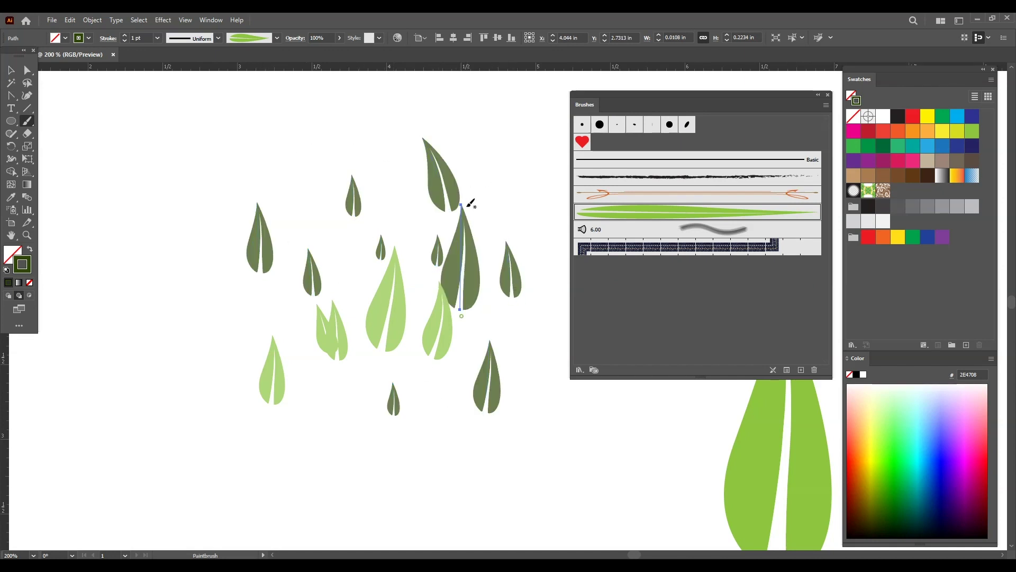
{"action": "left_click_drag", "start_coordinate": [489, 321], "coordinate": [492, 264]}
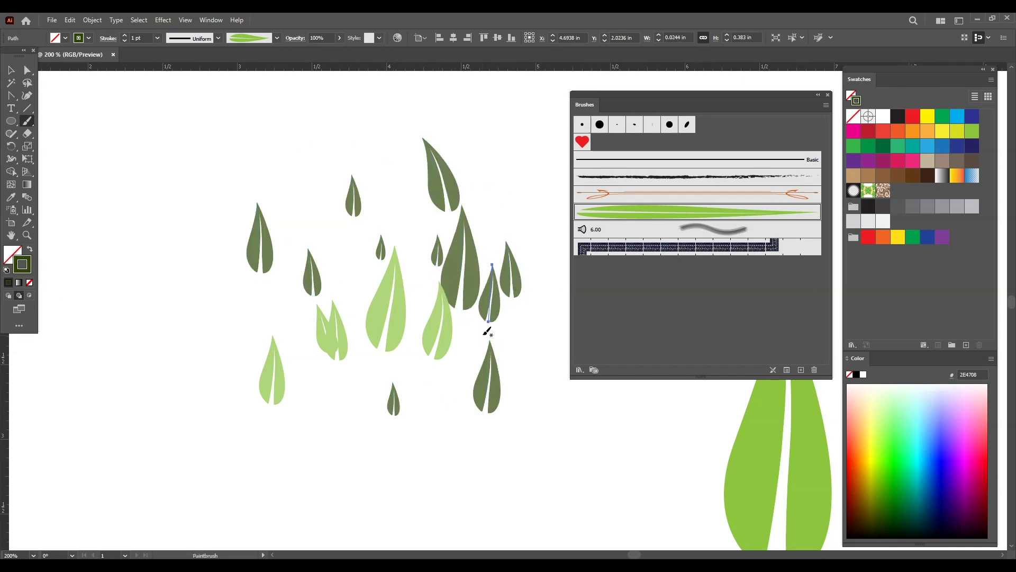
Step: Change the leaf brush's colorization method to Hue Shift
{"action": "key", "text": "v"}
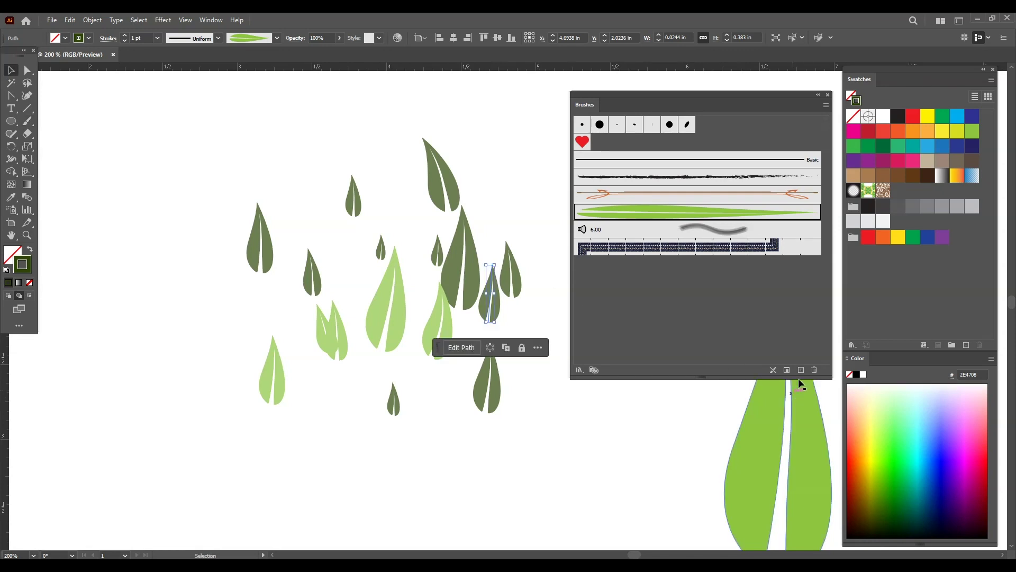
{"action": "double_click", "coordinate": [752, 216]}
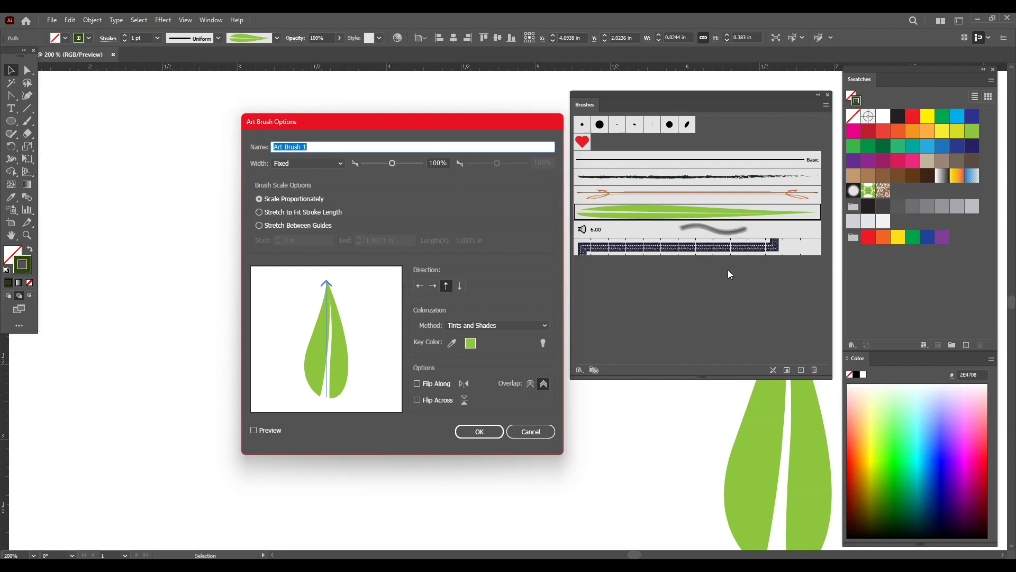
{"action": "left_click", "coordinate": [481, 329]}
{"action": "left_click", "coordinate": [472, 371]}
{"action": "left_click", "coordinate": [479, 432]}
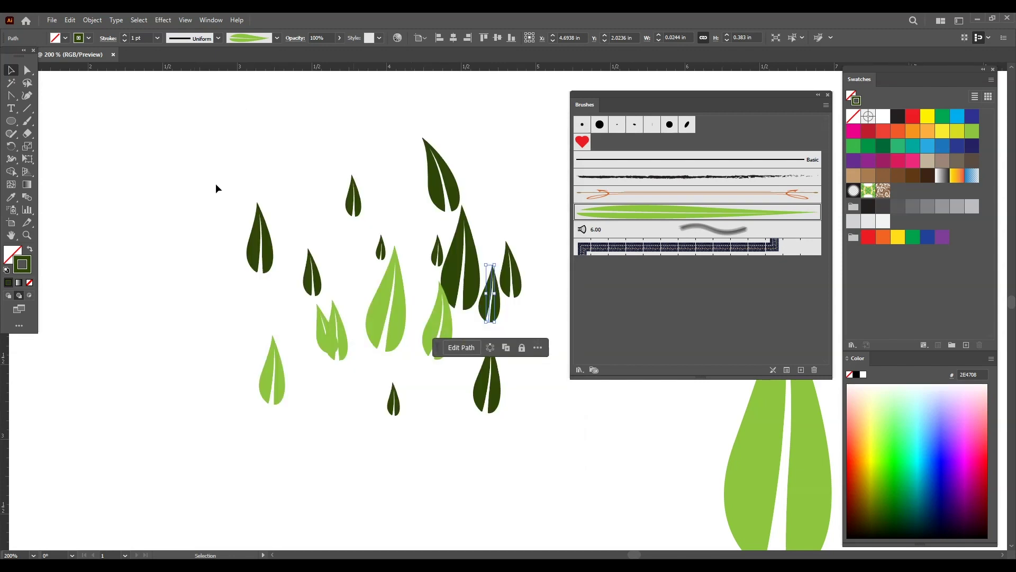
Step: Delete all the painted leaves and paint one large dark green leaf with the Hue Shift brush
{"action": "left_click_drag", "start_coordinate": [192, 113], "coordinate": [557, 462]}
{"action": "key", "text": "Delete"}
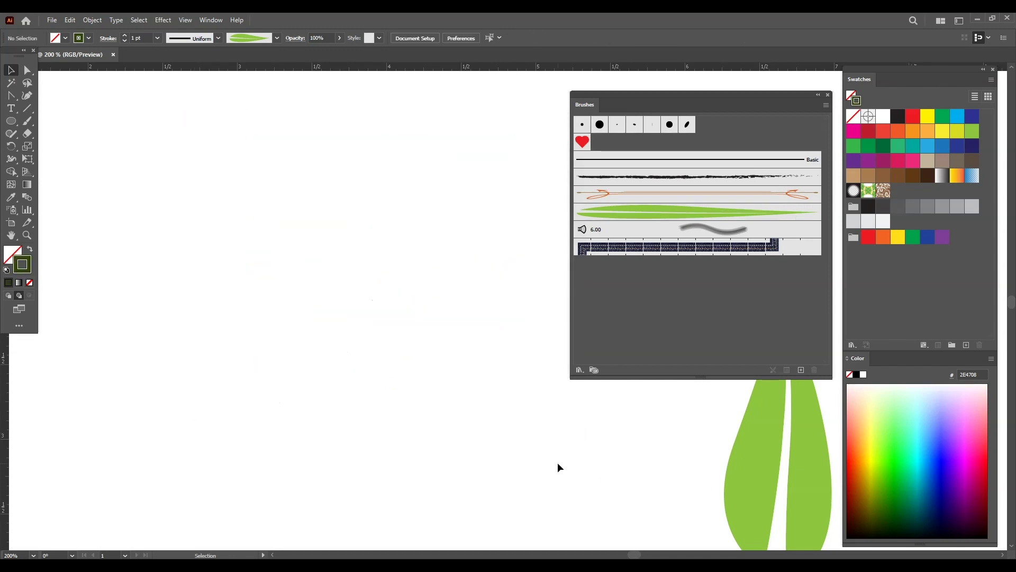
{"action": "left_click", "coordinate": [27, 121]}
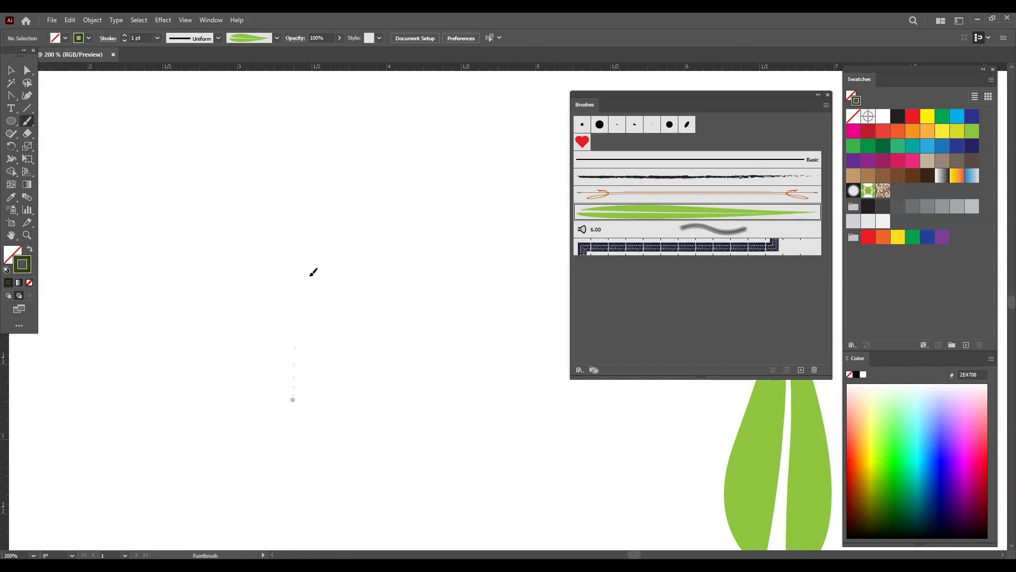
{"action": "left_click_drag", "start_coordinate": [301, 299], "coordinate": [331, 243]}
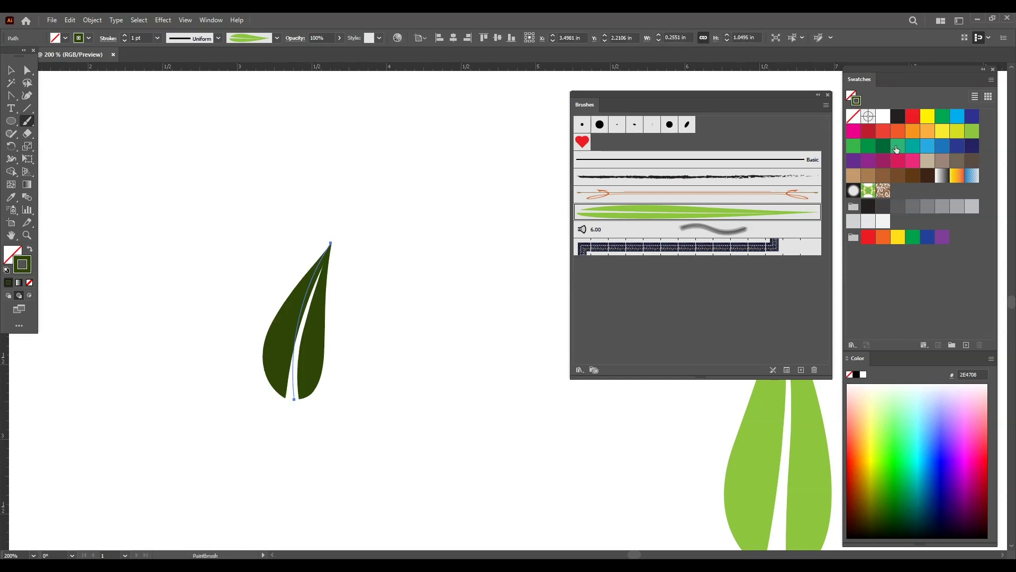
Step: Recolor the large painted leaf red and paint several smaller leaves beside it in the same color
{"action": "left_click", "coordinate": [913, 116]}
{"action": "mouse_move", "coordinate": [434, 444]}
{"action": "left_mouse_down"}
{"action": "mouse_move", "coordinate": [455, 279]}
{"action": "mouse_move", "coordinate": [425, 189]}
{"action": "left_mouse_up"}
{"action": "left_click_drag", "start_coordinate": [479, 207], "coordinate": [487, 164]}
{"action": "left_click_drag", "start_coordinate": [383, 186], "coordinate": [359, 169]}
Step: Set the stroke color to light blue 27AAE1 and paint several leaves in varied directions among the red ones
{"action": "left_click", "coordinate": [917, 173]}
{"action": "left_click", "coordinate": [928, 146]}
{"action": "left_click_drag", "start_coordinate": [456, 329], "coordinate": [429, 272]}
{"action": "left_click_drag", "start_coordinate": [354, 292], "coordinate": [396, 236]}
{"action": "left_click_drag", "start_coordinate": [469, 231], "coordinate": [488, 230]}
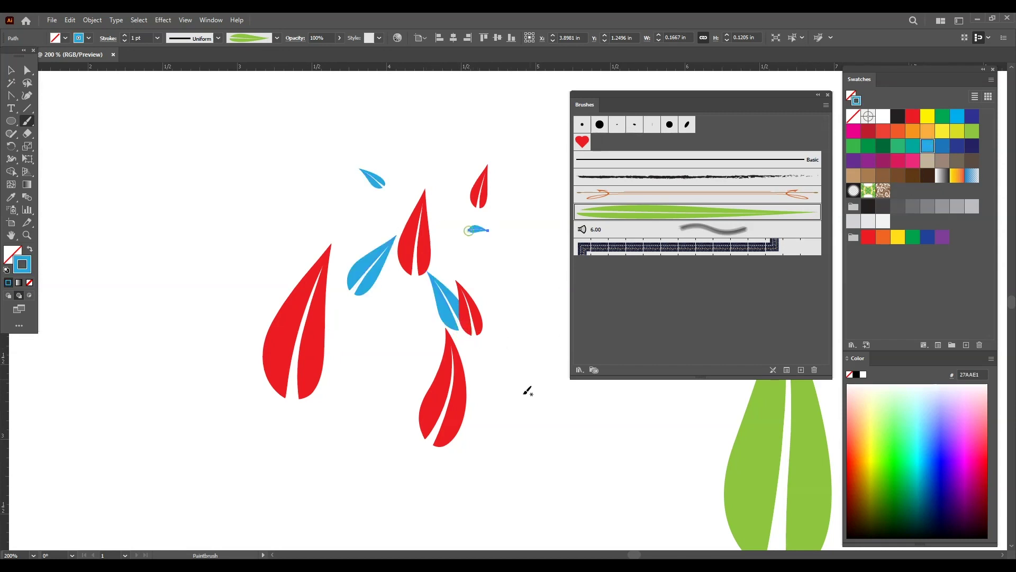
{"action": "left_click_drag", "start_coordinate": [516, 356], "coordinate": [491, 267]}
{"action": "left_click_drag", "start_coordinate": [314, 235], "coordinate": [296, 201]}
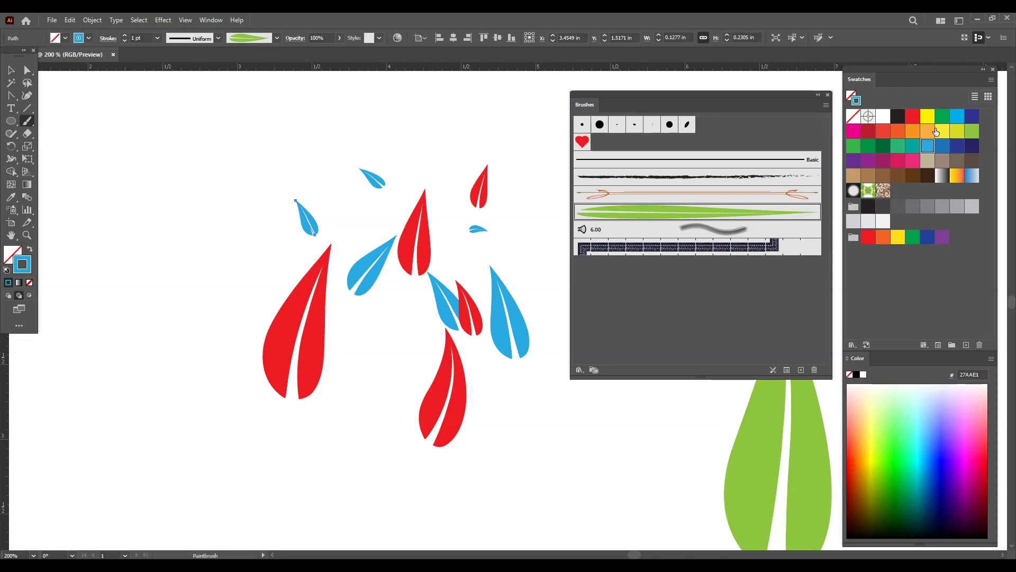
Step: Switch the stroke color back to red ED1C24 and paint two small leaves above the existing ones
{"action": "left_click", "coordinate": [912, 116]}
{"action": "left_click_drag", "start_coordinate": [495, 271], "coordinate": [481, 223]}
{"action": "left_click_drag", "start_coordinate": [416, 164], "coordinate": [421, 140]}
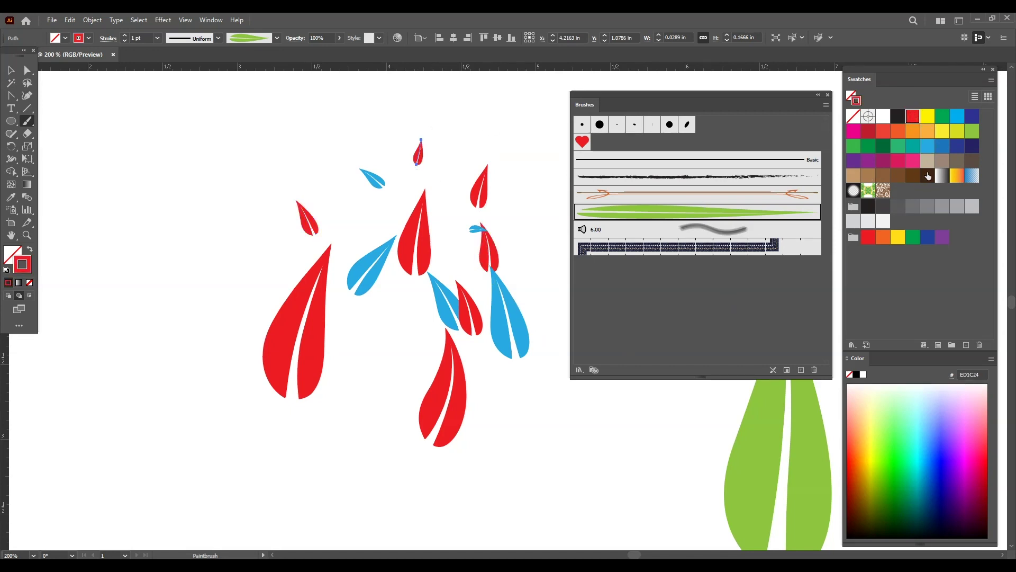
Step: Set the stroke color to darker blue 1C75BC and paint five more leaves around the upper part of the group
{"action": "left_click", "coordinate": [943, 145]}
{"action": "left_click_drag", "start_coordinate": [511, 341], "coordinate": [528, 275]}
{"action": "left_click_drag", "start_coordinate": [541, 233], "coordinate": [539, 208]}
{"action": "left_click_drag", "start_coordinate": [488, 201], "coordinate": [452, 177]}
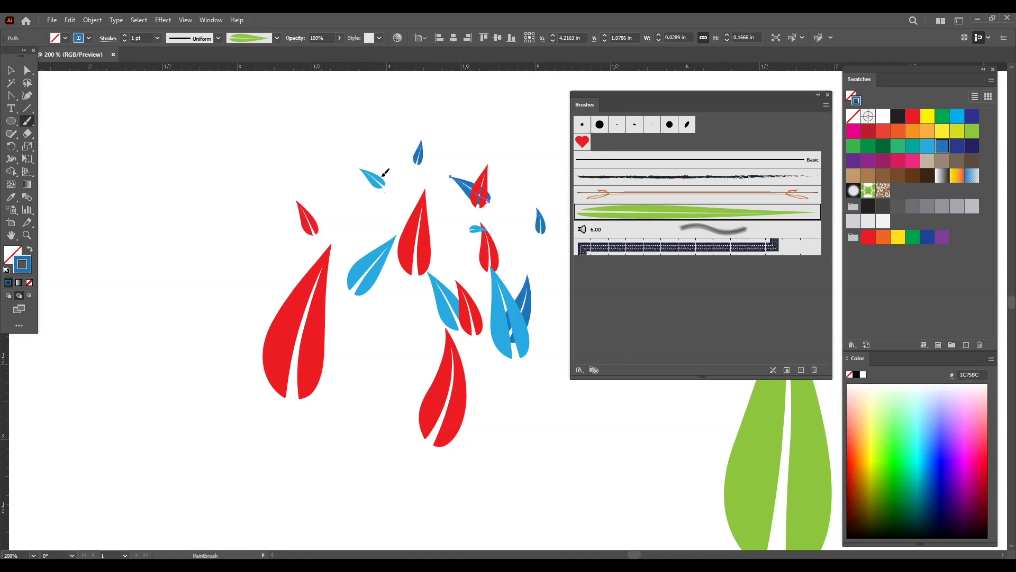
{"action": "left_click_drag", "start_coordinate": [386, 191], "coordinate": [382, 168]}
{"action": "left_click_drag", "start_coordinate": [331, 201], "coordinate": [320, 170]}
Step: Delete all the red and blue painted leaves
{"action": "key", "text": "v"}
{"action": "mouse_move", "coordinate": [238, 155]}
{"action": "left_mouse_down"}
{"action": "mouse_move", "coordinate": [419, 342]}
{"action": "mouse_move", "coordinate": [550, 452]}
{"action": "left_mouse_up"}
{"action": "key", "text": "Delete"}
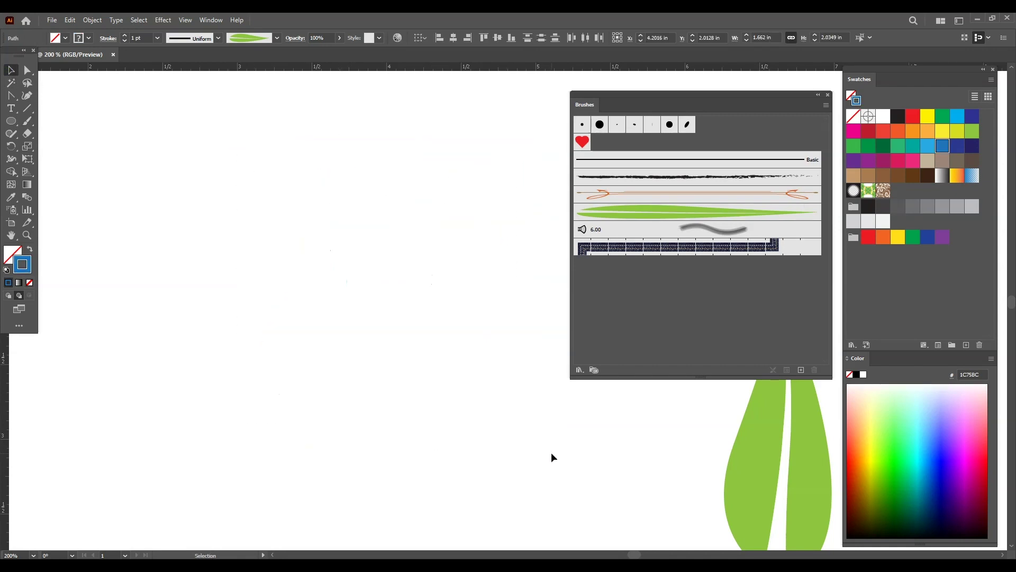
Step: Review the colorization methods in the leaf art brush's options, keeping Hue Shift
{"action": "double_click", "coordinate": [641, 211]}
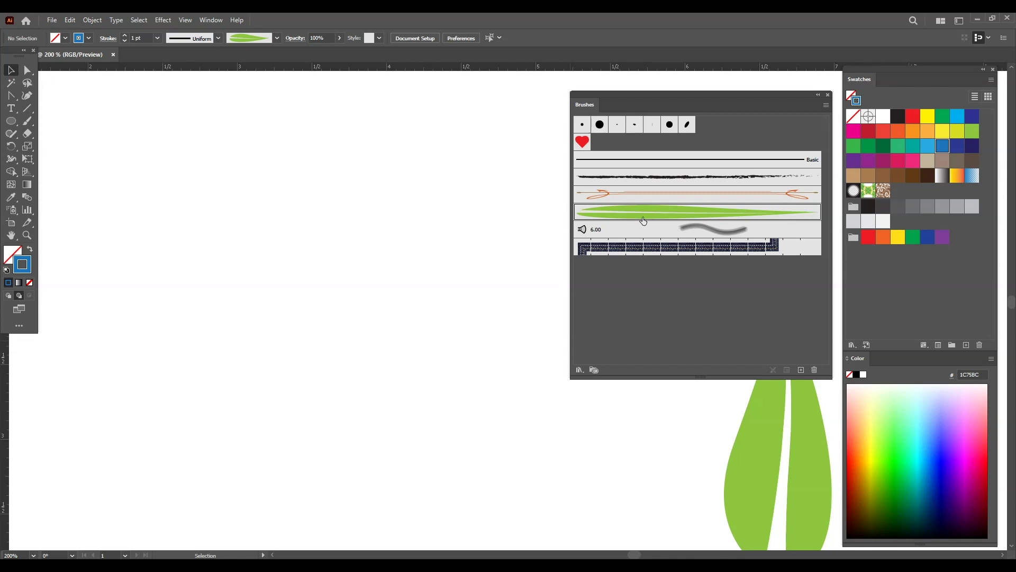
{"action": "left_click", "coordinate": [497, 325]}
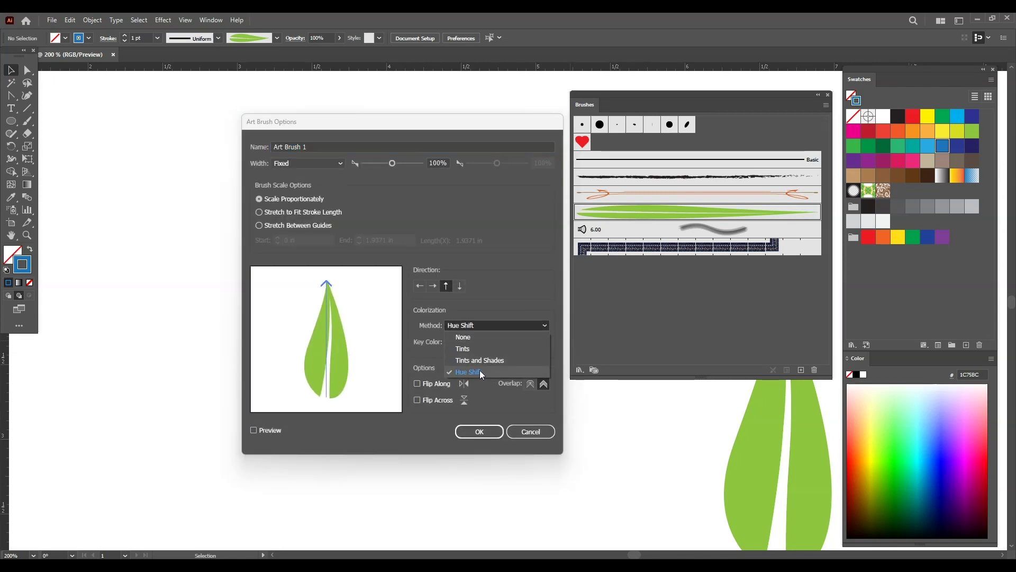
{"action": "left_click", "coordinate": [480, 372]}
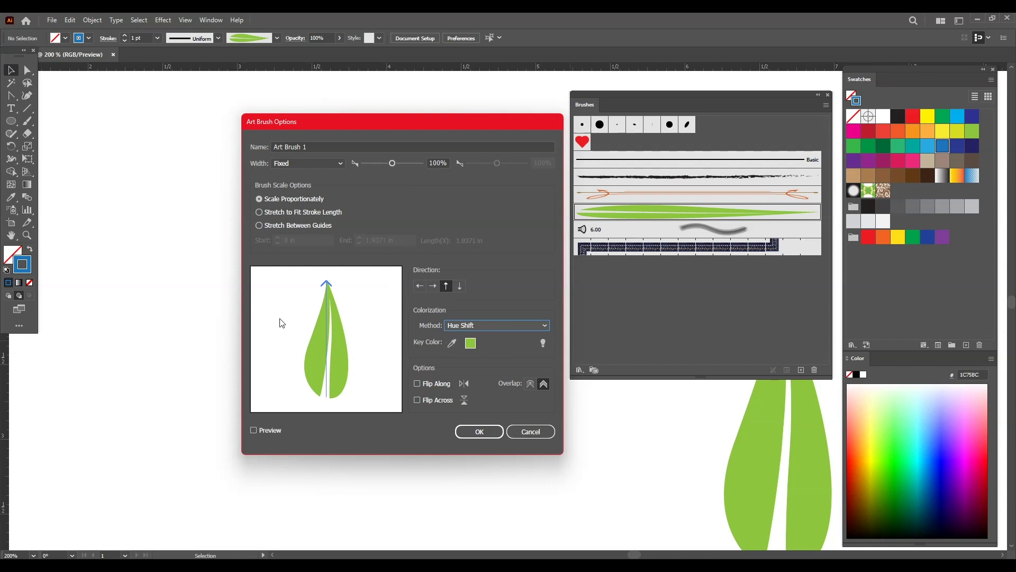
{"action": "left_click", "coordinate": [479, 432]}
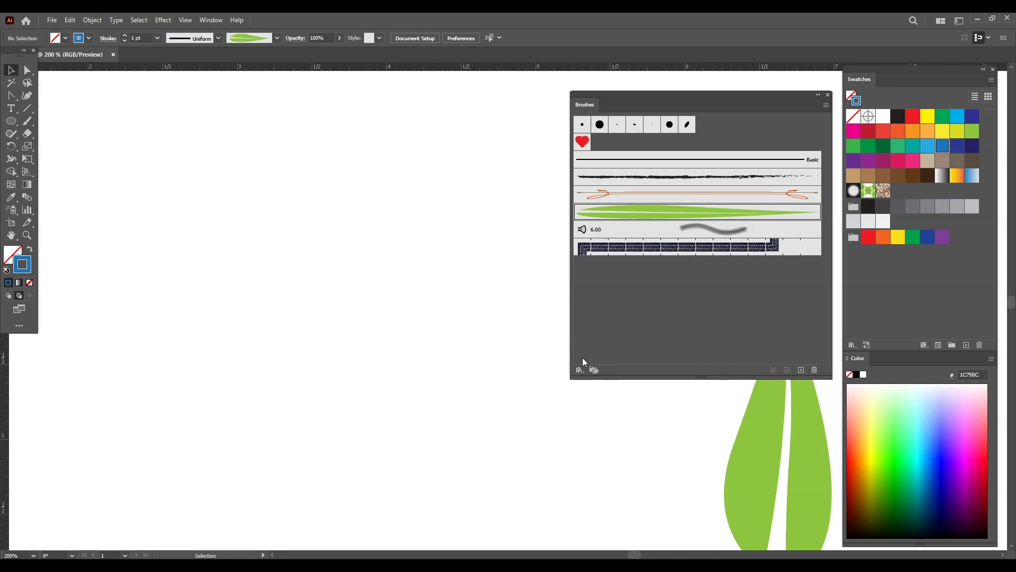
Step: Move the large leaf off the artboard above its top edge and place the Brushes panel beside the artboard
{"action": "key", "text": "ctrl+minus"}
{"action": "key", "text": "ctrl+minus"}
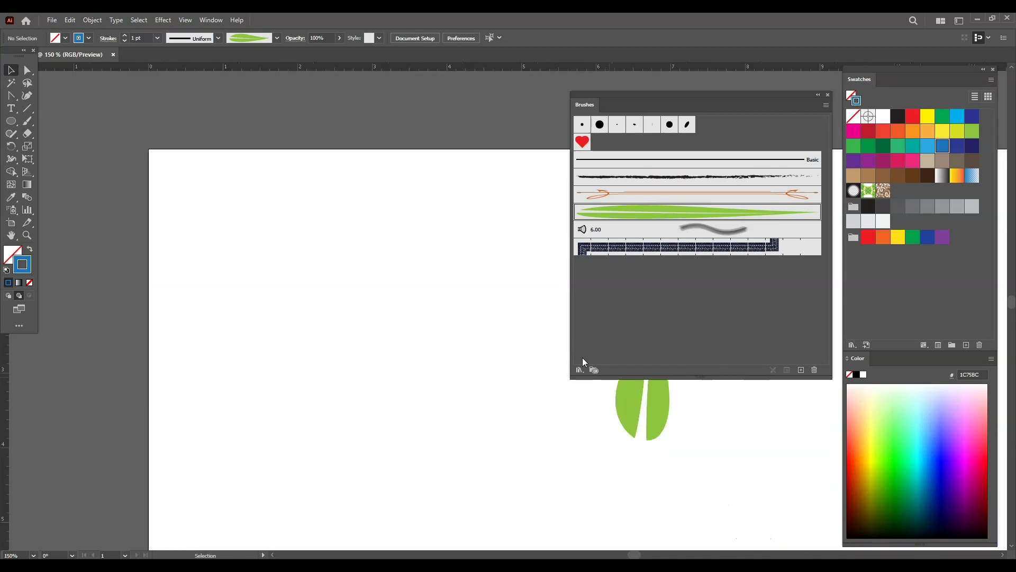
{"action": "left_click_drag", "start_coordinate": [704, 110], "coordinate": [796, 93]}
{"action": "left_click_drag", "start_coordinate": [561, 338], "coordinate": [431, 269]}
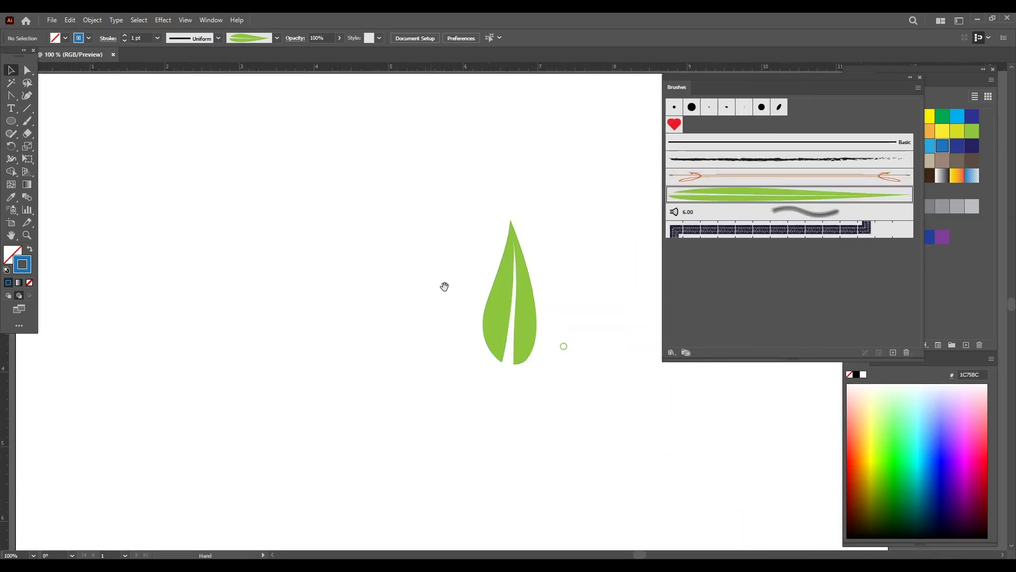
{"action": "left_click_drag", "start_coordinate": [519, 314], "coordinate": [557, 131]}
{"action": "left_click_drag", "start_coordinate": [510, 220], "coordinate": [527, 332]}
{"action": "left_click_drag", "start_coordinate": [582, 214], "coordinate": [578, 95]}
{"action": "scroll", "coordinate": [556, 175], "scroll_direction": "down", "scroll_amount": 3}
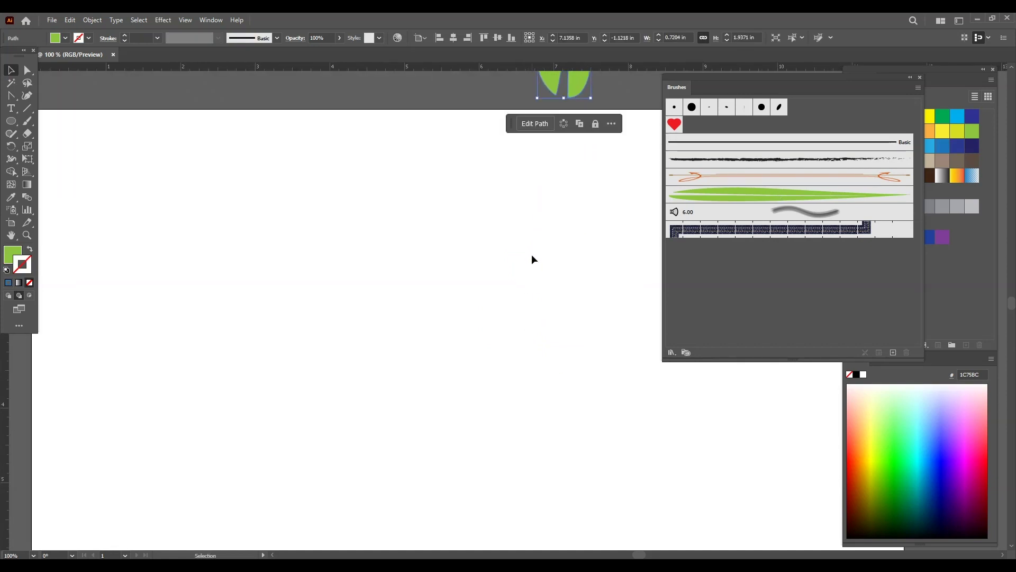
{"action": "key", "text": "ctrl+minus"}
{"action": "mouse_move", "coordinate": [580, 371]}
{"action": "left_mouse_down"}
{"action": "mouse_move", "coordinate": [544, 216]}
{"action": "mouse_move", "coordinate": [508, 196]}
{"action": "mouse_move", "coordinate": [509, 216]}
{"action": "left_mouse_up"}
{"action": "left_click_drag", "start_coordinate": [729, 79], "coordinate": [773, 90]}
{"action": "left_click", "coordinate": [382, 150]}
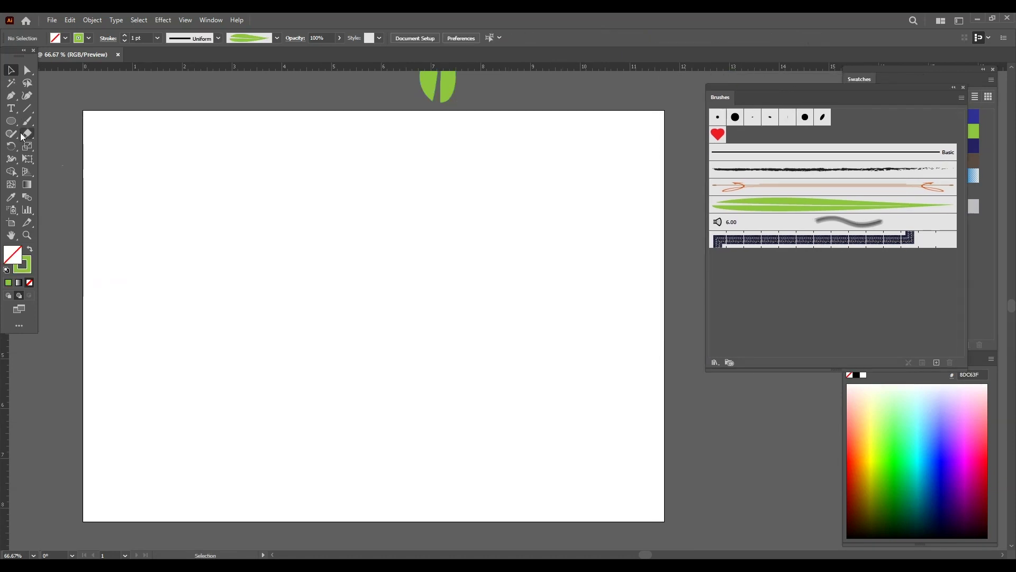
{"action": "left_click", "coordinate": [27, 121]}
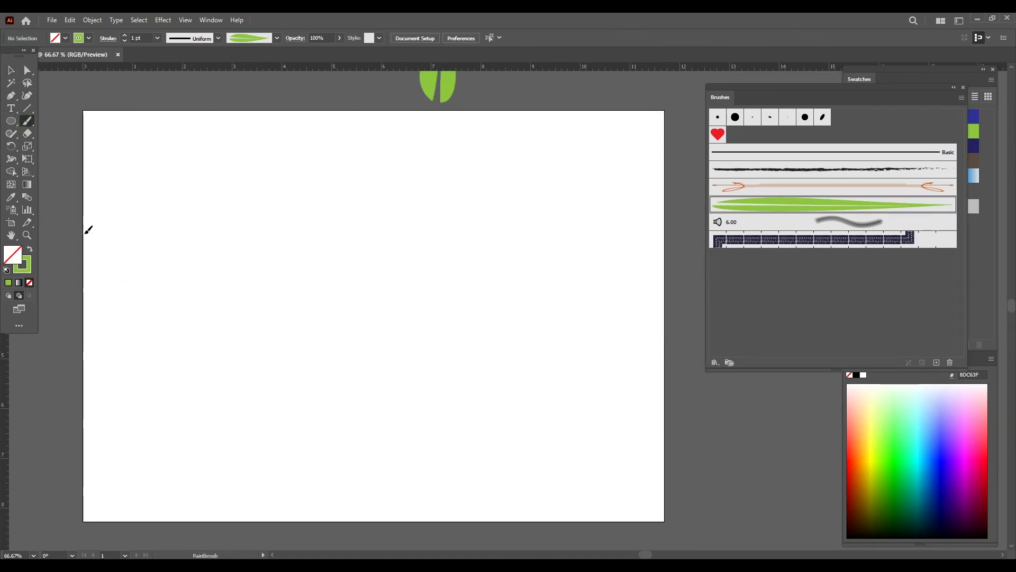
{"action": "mouse_move", "coordinate": [227, 284]}
{"action": "left_mouse_down"}
{"action": "mouse_move", "coordinate": [459, 481]}
{"action": "mouse_move", "coordinate": [567, 212]}
{"action": "mouse_move", "coordinate": [429, 336]}
{"action": "mouse_move", "coordinate": [443, 349]}
{"action": "left_mouse_up"}
{"action": "key", "text": "v"}
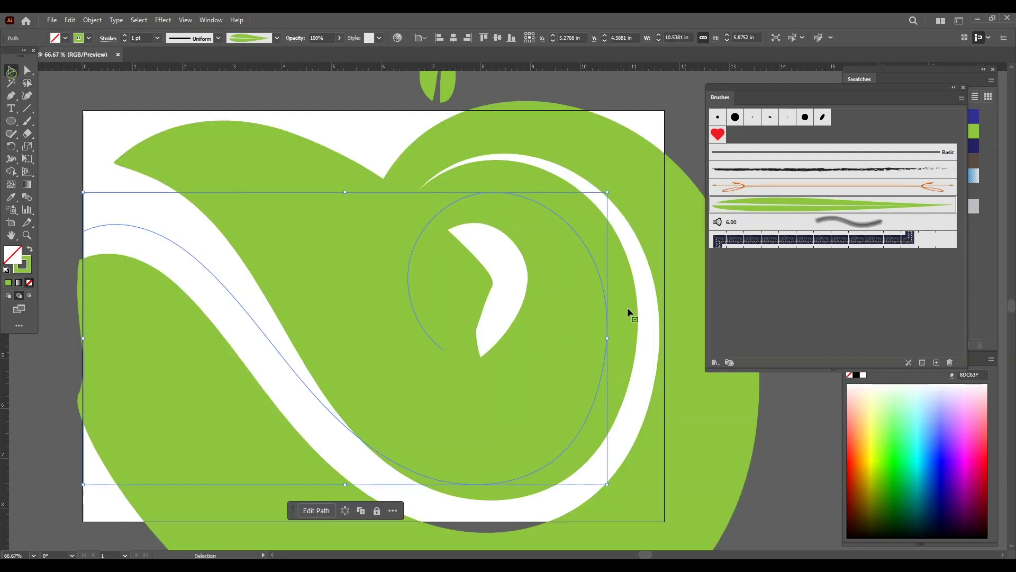
{"action": "key", "text": "Delete"}
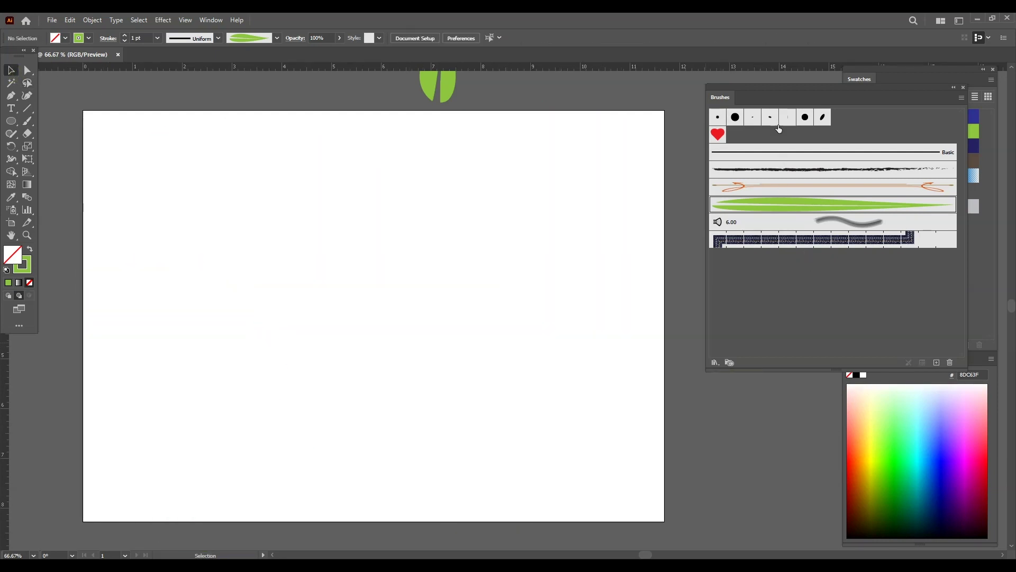
Step: Paint a long wave ending in a spiral across the artboard, about 10.4 by 5.3 in, with the 5 pt. Round brush
{"action": "left_click", "coordinate": [719, 122]}
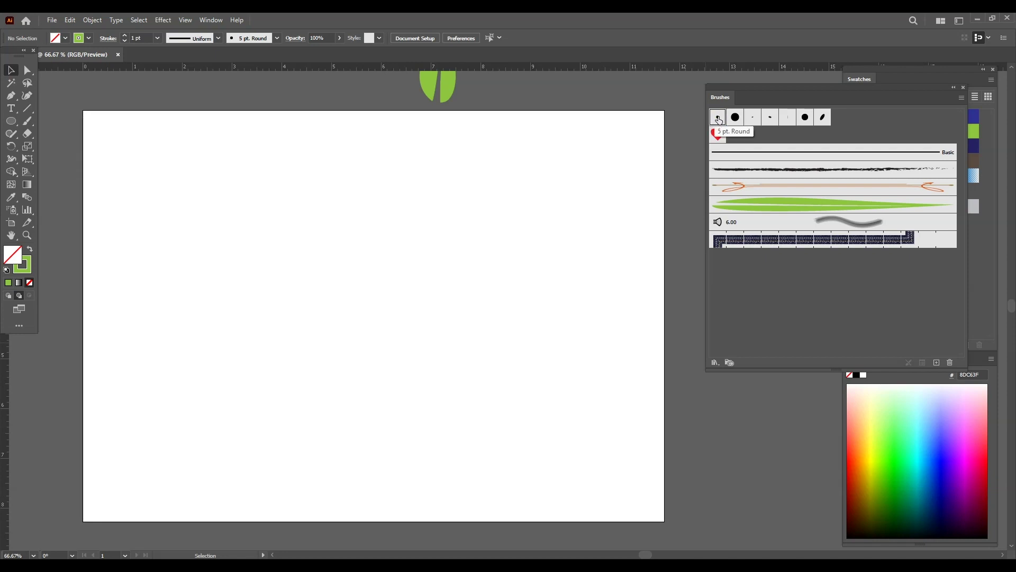
{"action": "left_click", "coordinate": [27, 121]}
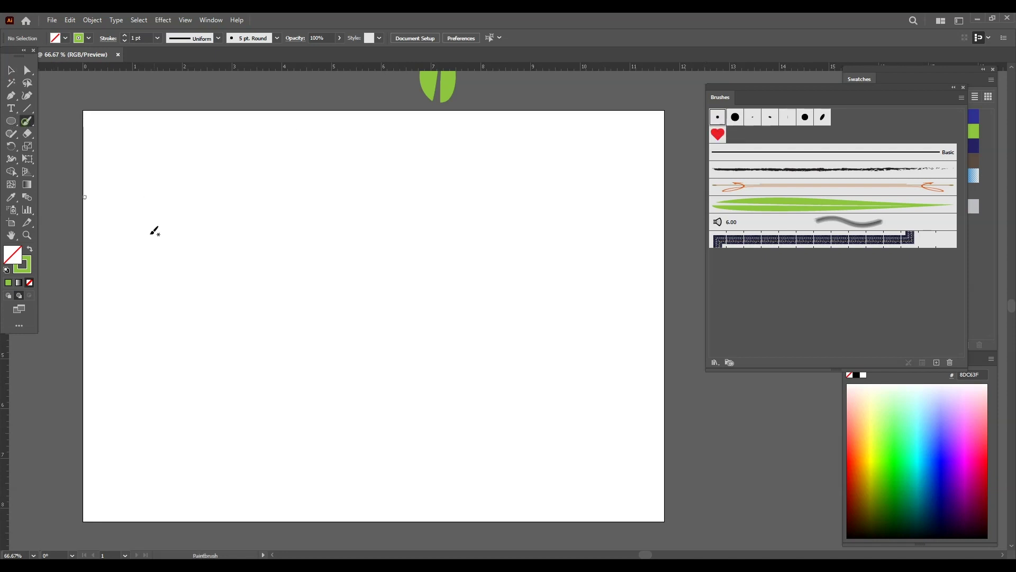
{"action": "mouse_move", "coordinate": [129, 206]}
{"action": "left_mouse_down"}
{"action": "mouse_move", "coordinate": [237, 252]}
{"action": "mouse_move", "coordinate": [402, 460]}
{"action": "mouse_move", "coordinate": [504, 462]}
{"action": "mouse_move", "coordinate": [606, 286]}
{"action": "mouse_move", "coordinate": [487, 212]}
{"action": "mouse_move", "coordinate": [432, 315]}
{"action": "mouse_move", "coordinate": [482, 339]}
{"action": "left_mouse_up"}
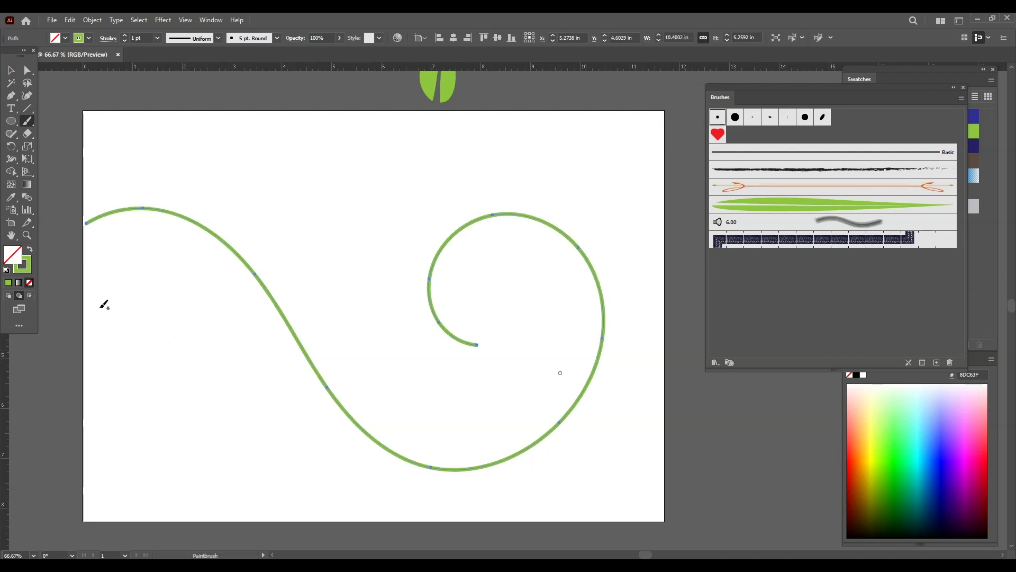
{"action": "key", "text": "v"}
{"action": "left_click_drag", "start_coordinate": [187, 156], "coordinate": [185, 243]}
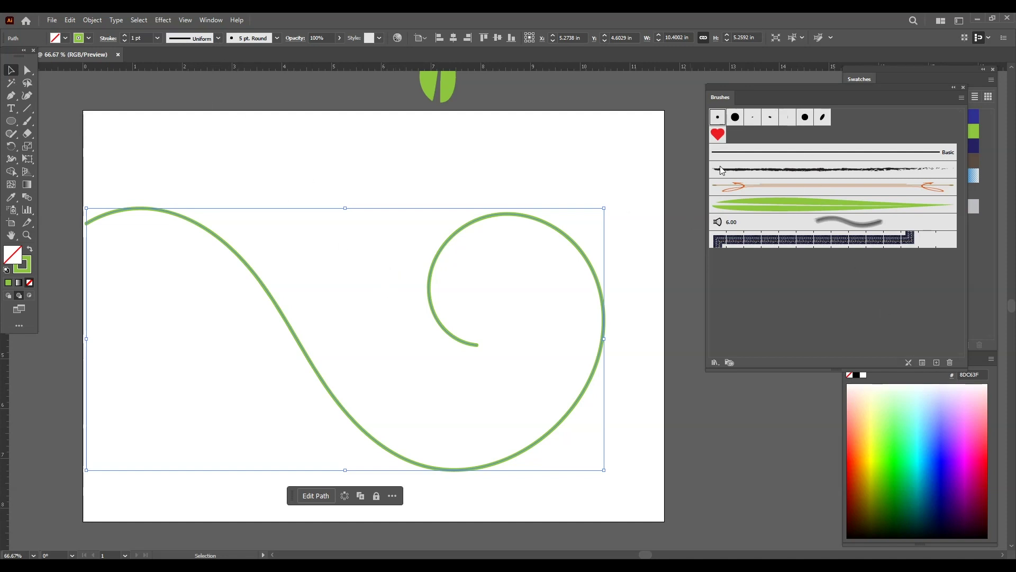
Step: Remove the brush from the large spiral stem path and set its stroke weight to 80 pt
{"action": "left_click", "coordinate": [276, 38]}
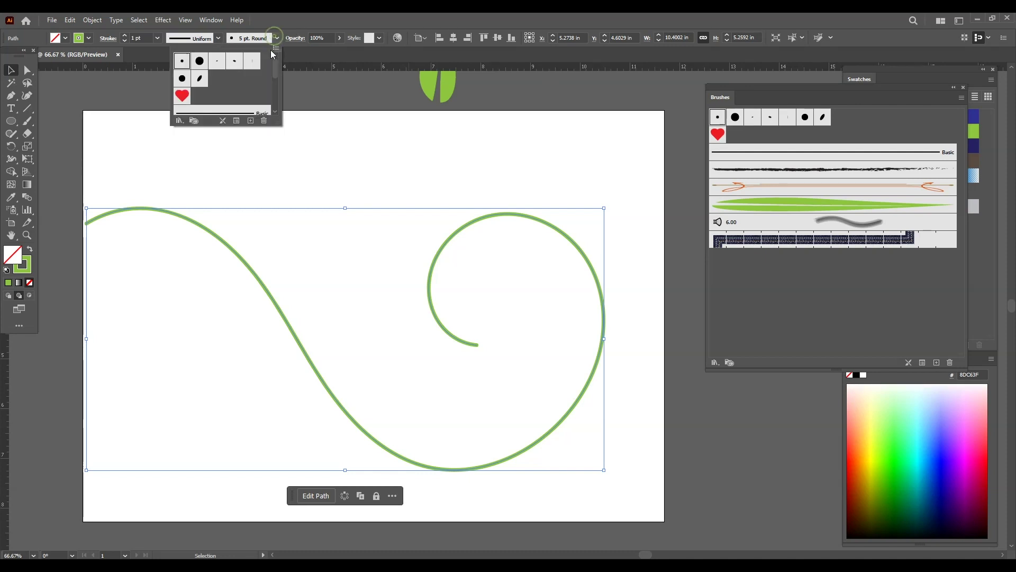
{"action": "left_click", "coordinate": [223, 121]}
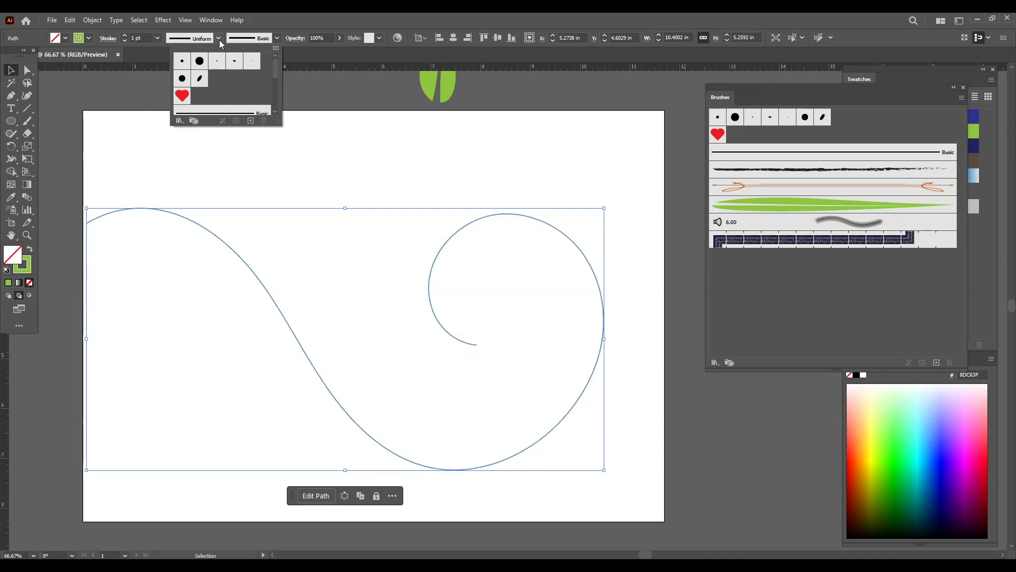
{"action": "left_click", "coordinate": [157, 38]}
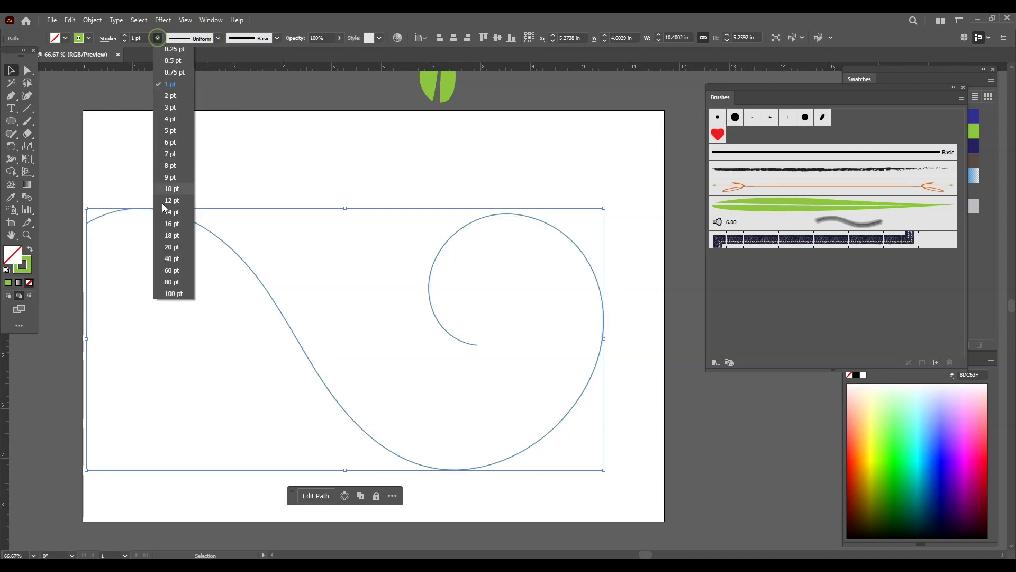
{"action": "left_click", "coordinate": [169, 275]}
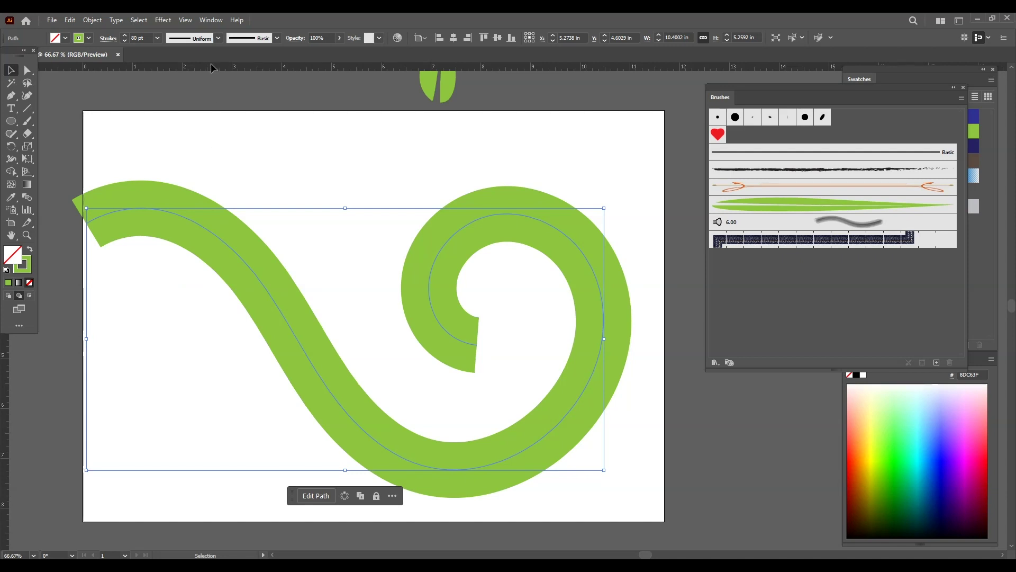
Step: Apply the width profile that tapers from a thick start to a point to the large stem and set its stroke to 60 pt
{"action": "left_click", "coordinate": [218, 38]}
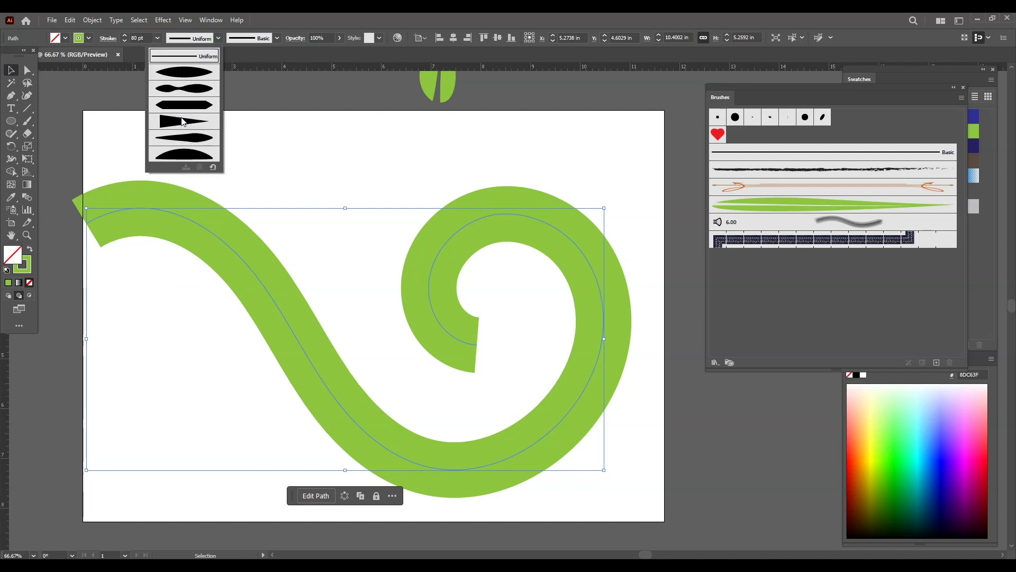
{"action": "left_click", "coordinate": [184, 121]}
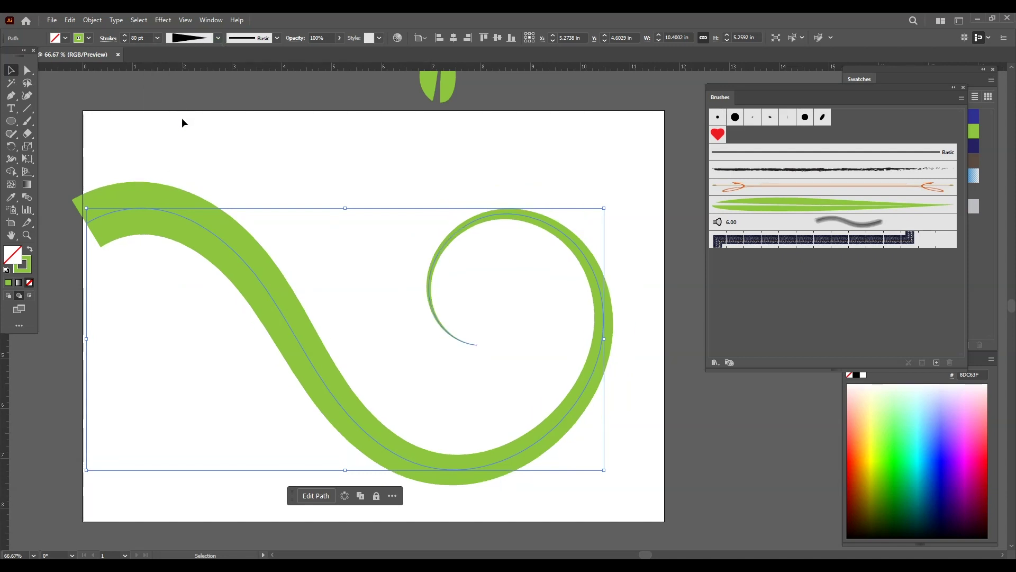
{"action": "left_click", "coordinate": [158, 39]}
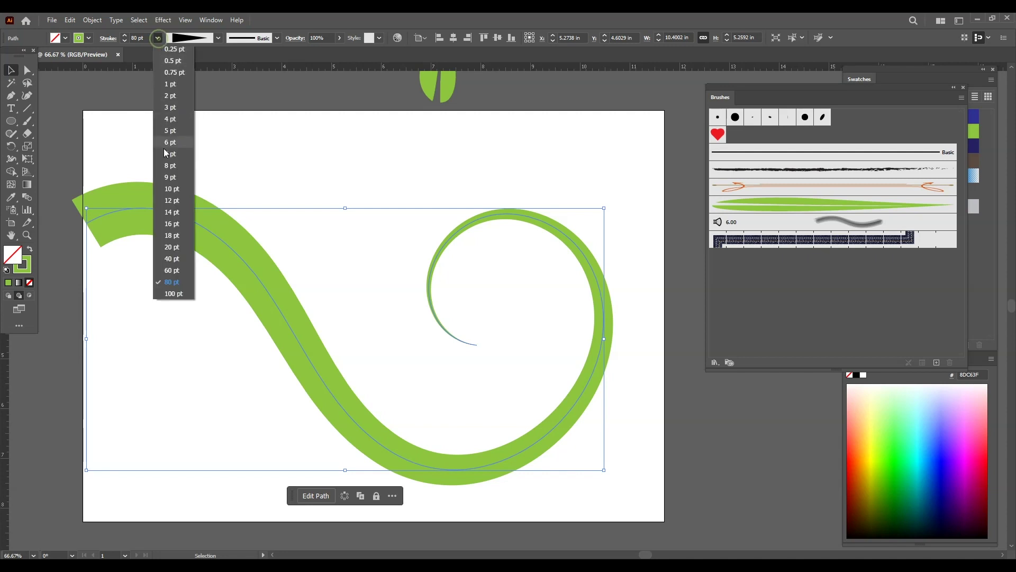
{"action": "left_click", "coordinate": [174, 252]}
{"action": "left_click", "coordinate": [188, 149]}
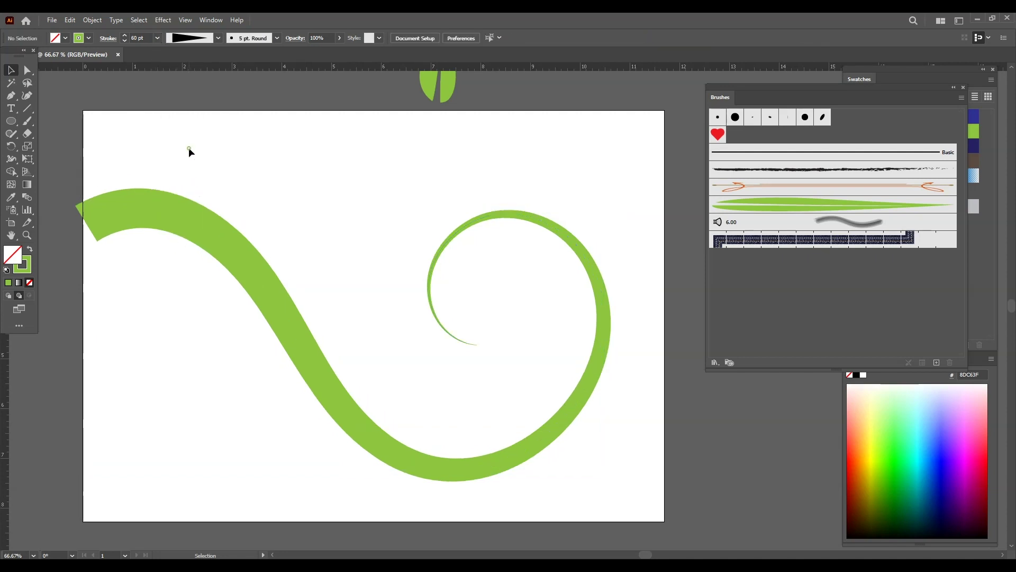
{"action": "left_click_drag", "start_coordinate": [359, 185], "coordinate": [575, 257]}
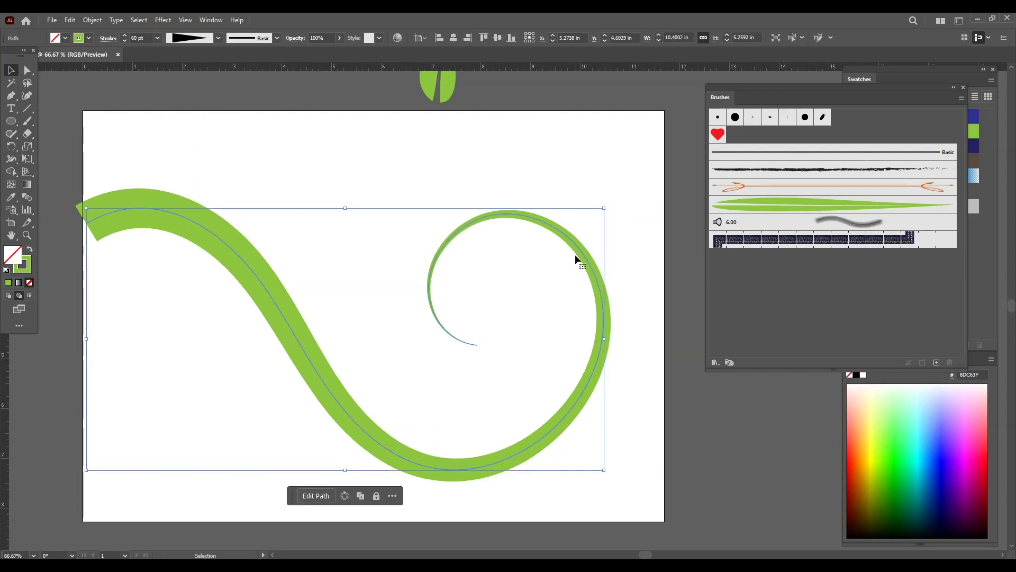
{"action": "left_click", "coordinate": [416, 185]}
Step: Paint two curling branches off the stem with the Paintbrush: about 2.26 × 3.74 in below it and about 1.33 × 1.64 in above its spiral
{"action": "left_click", "coordinate": [27, 121]}
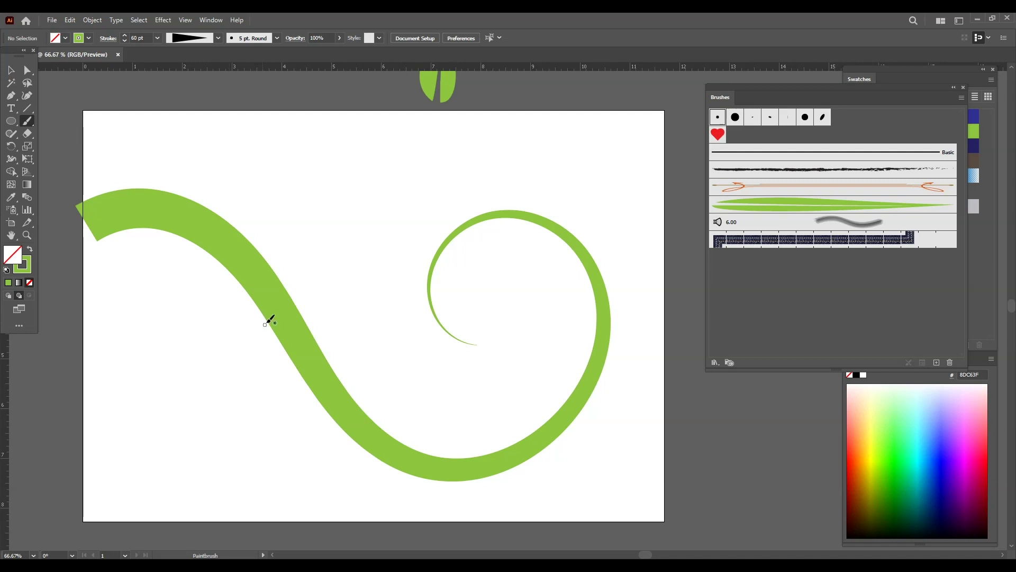
{"action": "mouse_move", "coordinate": [270, 319]}
{"action": "left_mouse_down"}
{"action": "mouse_move", "coordinate": [191, 477]}
{"action": "mouse_move", "coordinate": [201, 400]}
{"action": "left_mouse_up"}
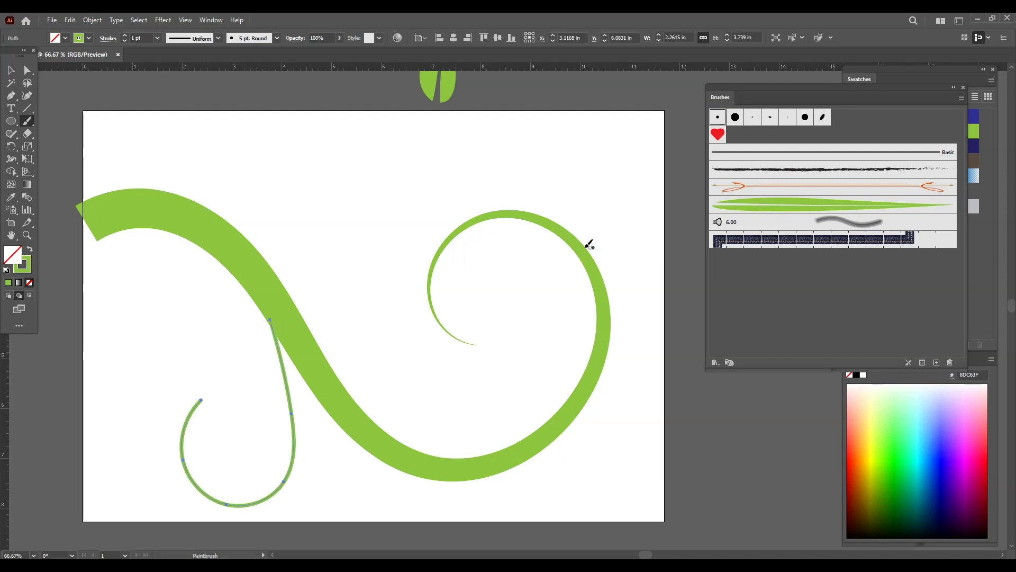
{"action": "mouse_move", "coordinate": [581, 248]}
{"action": "left_mouse_down"}
{"action": "mouse_move", "coordinate": [569, 230]}
{"action": "mouse_move", "coordinate": [567, 143]}
{"action": "mouse_move", "coordinate": [636, 208]}
{"action": "mouse_move", "coordinate": [591, 220]}
{"action": "left_mouse_up"}
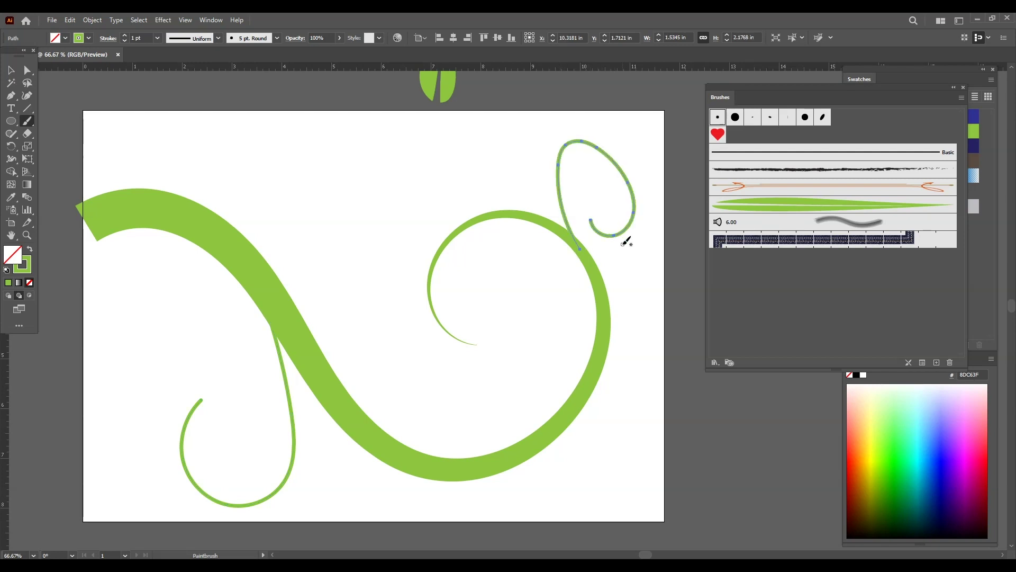
{"action": "key", "text": "ctrl+z"}
{"action": "mouse_move", "coordinate": [568, 185]}
{"action": "left_mouse_down"}
{"action": "mouse_move", "coordinate": [614, 168]}
{"action": "mouse_move", "coordinate": [608, 225]}
{"action": "left_mouse_up"}
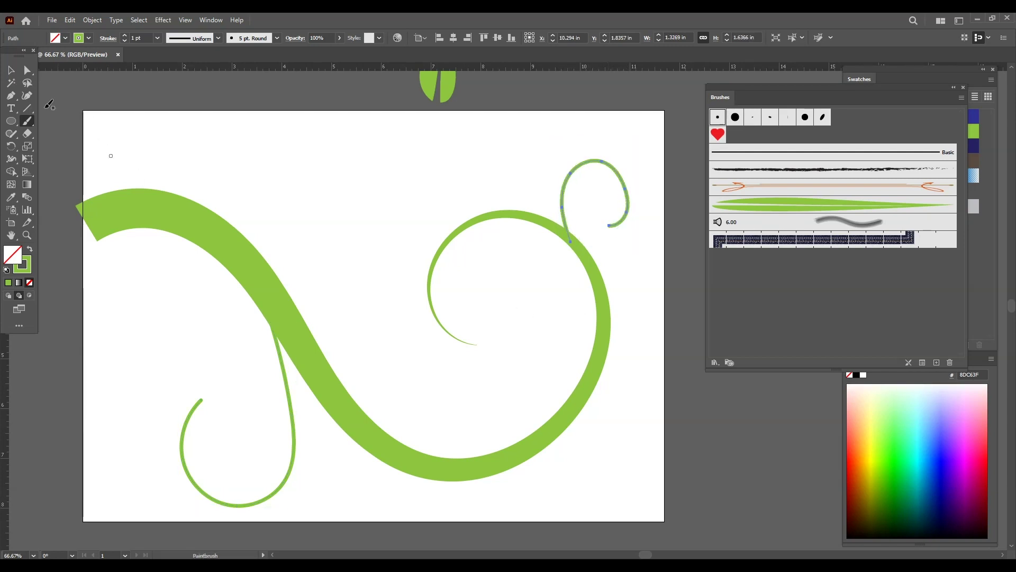
Step: Remove the brush from the lower curling branch and set its stroke weight to 40 pt
{"action": "key", "text": "v"}
{"action": "left_click", "coordinate": [248, 443]}
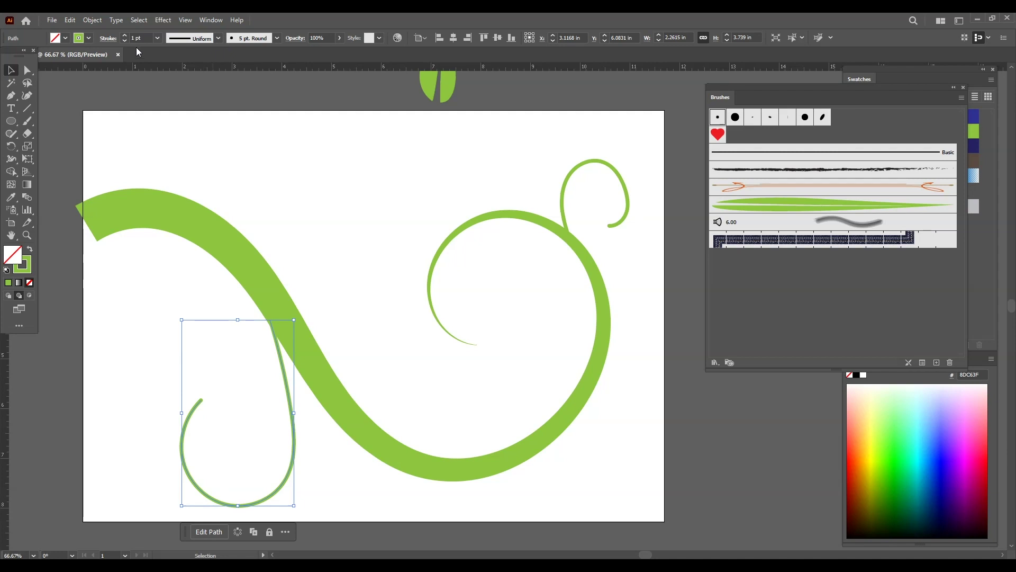
{"action": "left_click", "coordinate": [277, 37]}
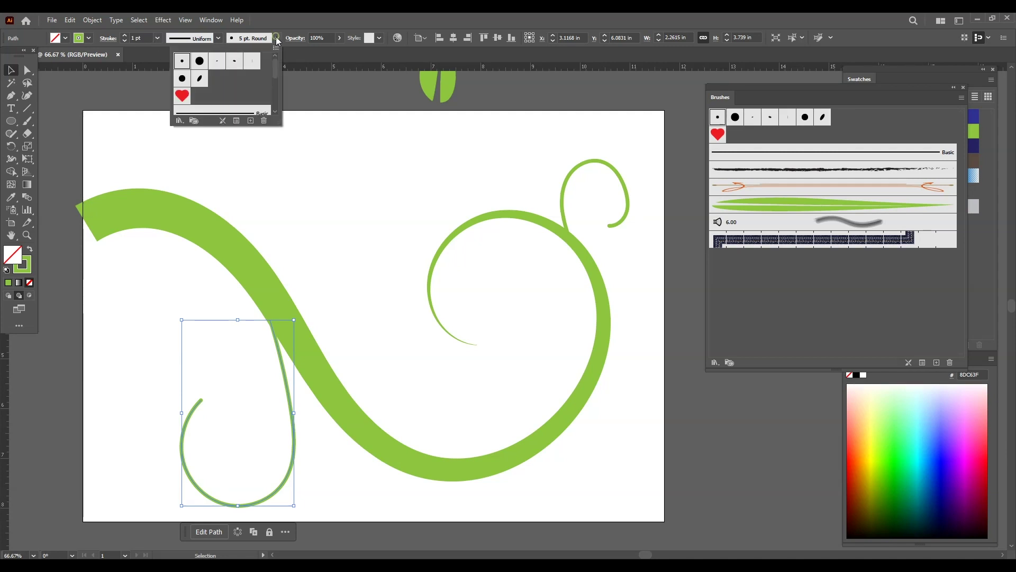
{"action": "left_click", "coordinate": [223, 121]}
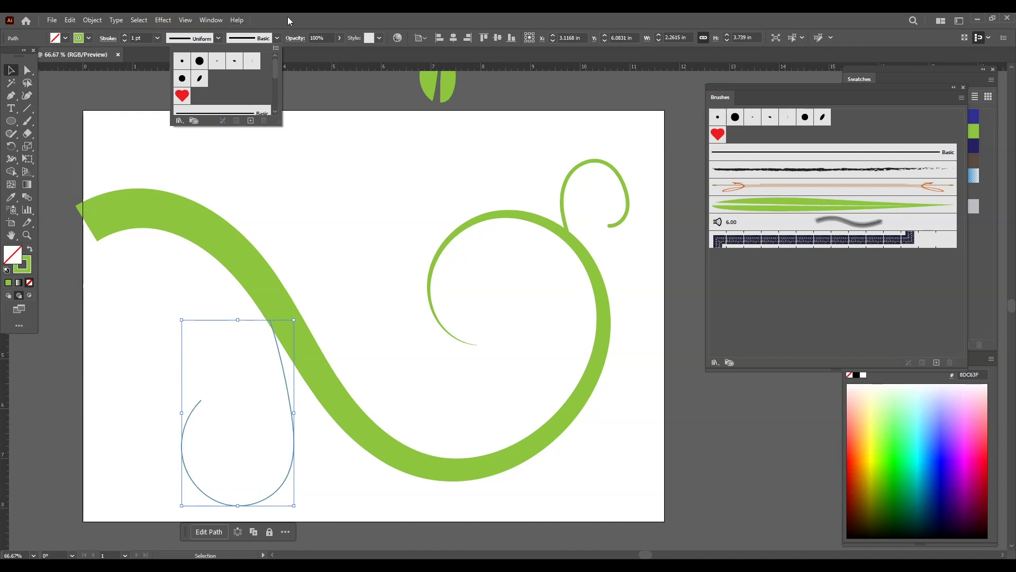
{"action": "left_click", "coordinate": [158, 38]}
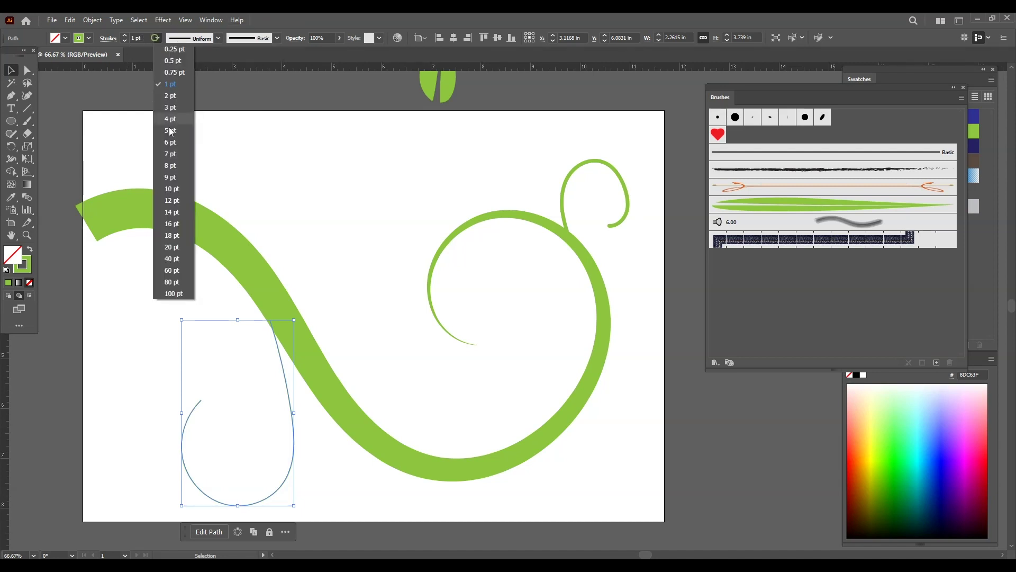
{"action": "left_click", "coordinate": [176, 260]}
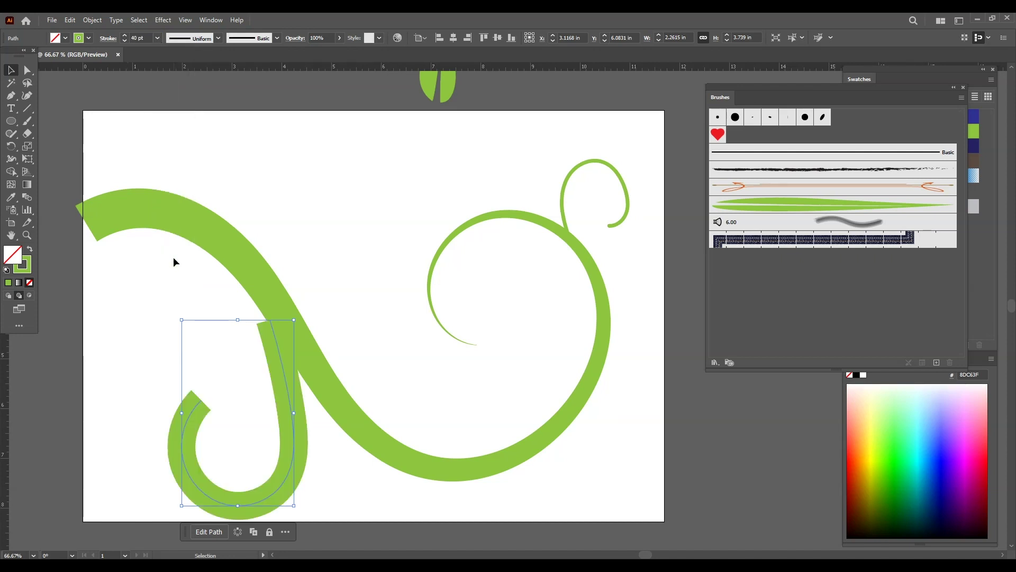
Step: Apply the thick-to-pointed width profile to the lower branch and set its stroke weight to 20 pt
{"action": "left_click", "coordinate": [218, 38]}
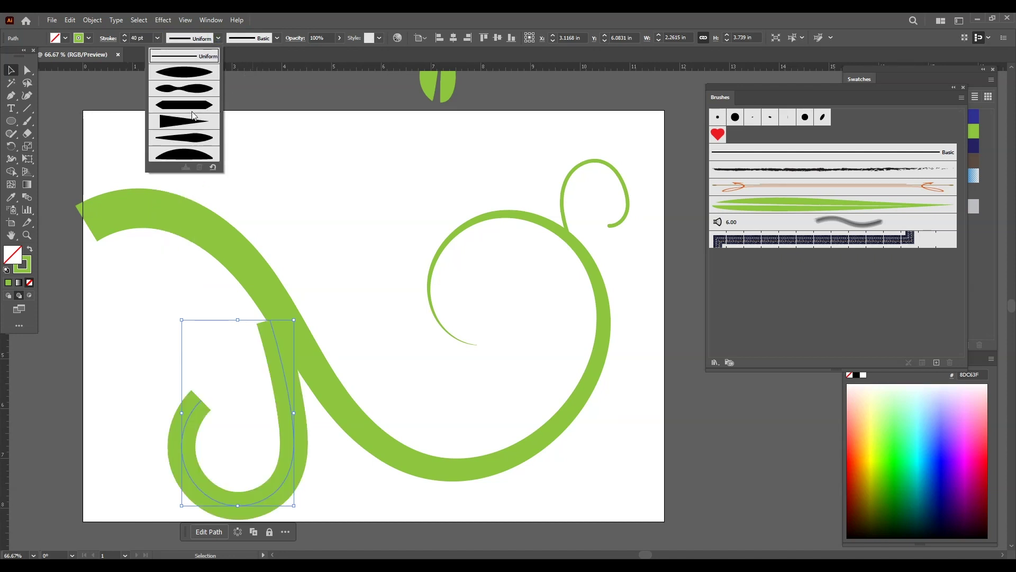
{"action": "left_click", "coordinate": [178, 121]}
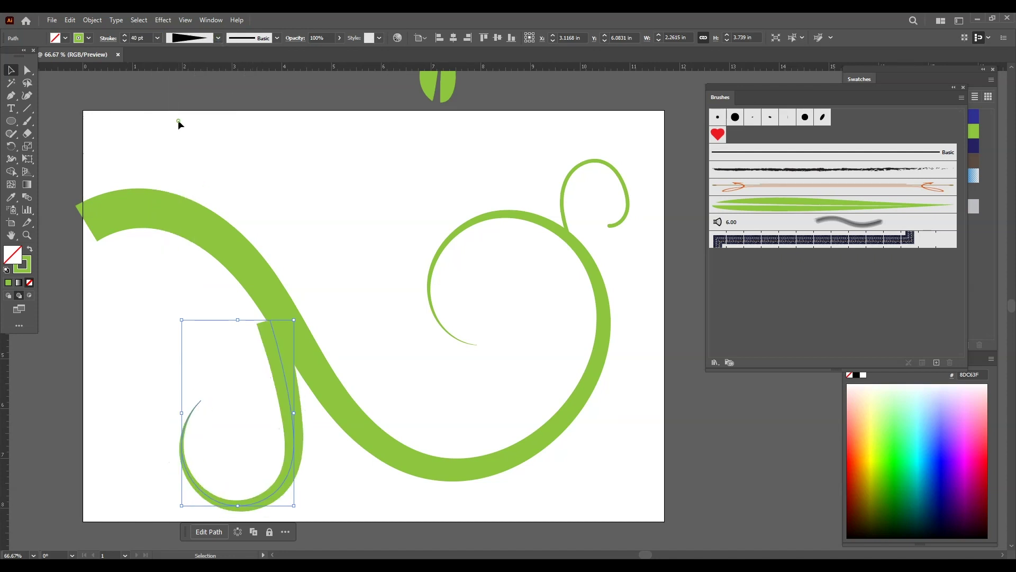
{"action": "left_click", "coordinate": [157, 38]}
{"action": "left_click", "coordinate": [173, 246]}
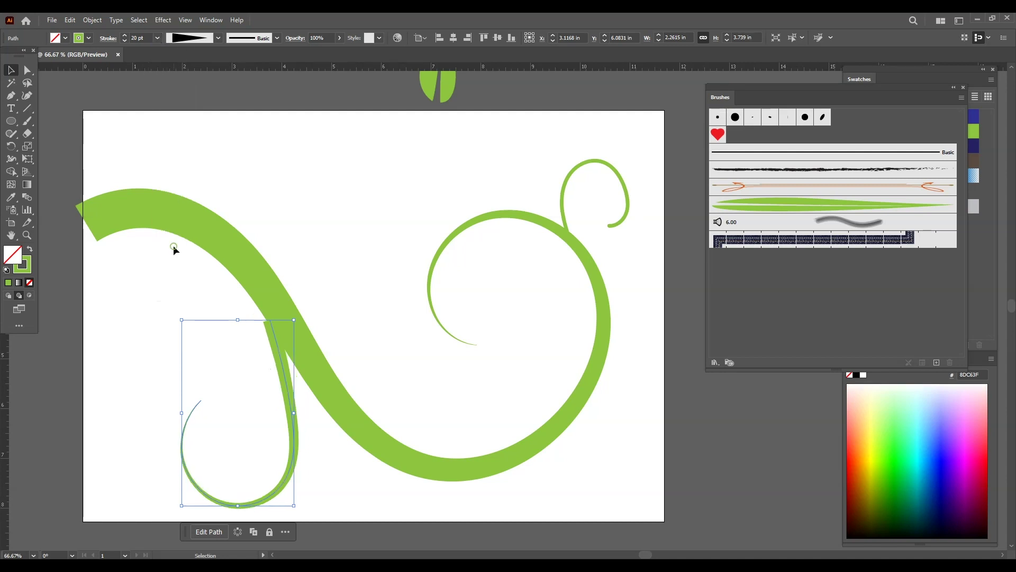
Step: Move the lower branch slightly so its thick end blends into the main stem
{"action": "left_click", "coordinate": [277, 234]}
{"action": "left_click_drag", "start_coordinate": [276, 340], "coordinate": [281, 337]}
{"action": "left_click", "coordinate": [333, 193]}
Step: Remove the brush from the small upper curling branch and set its stroke weight to 18 pt
{"action": "left_click", "coordinate": [607, 193]}
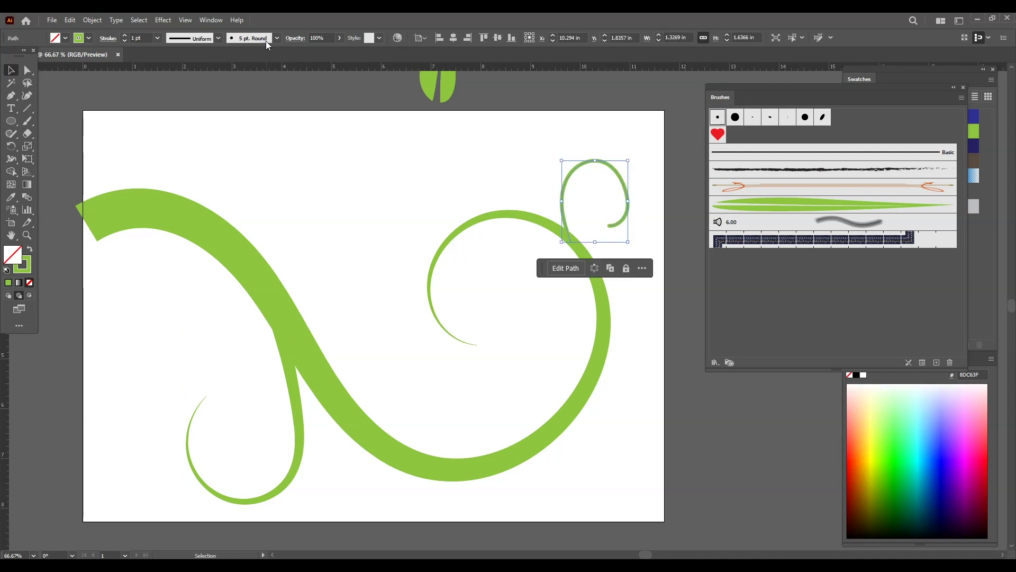
{"action": "left_click", "coordinate": [906, 362]}
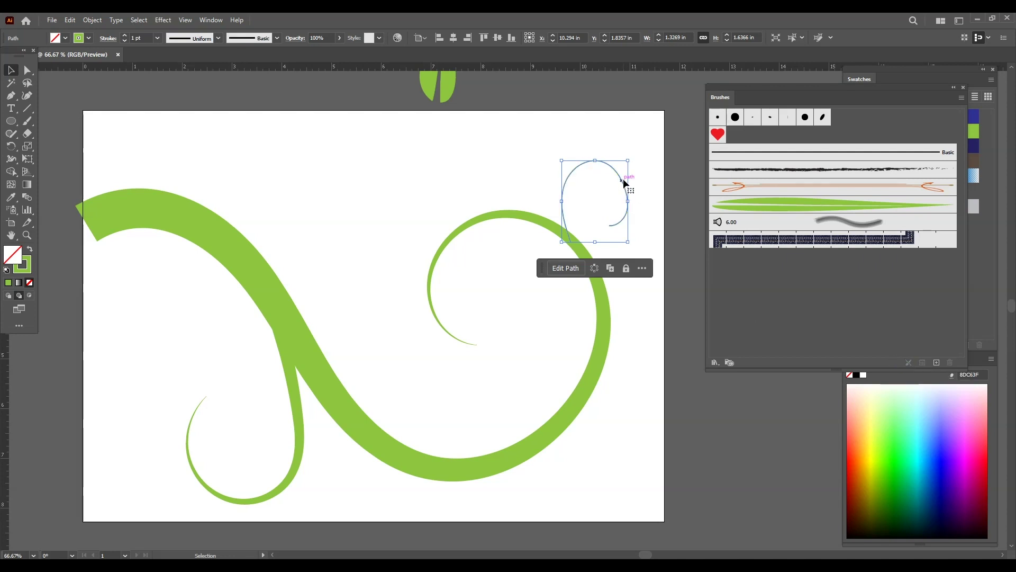
{"action": "left_click", "coordinate": [156, 39]}
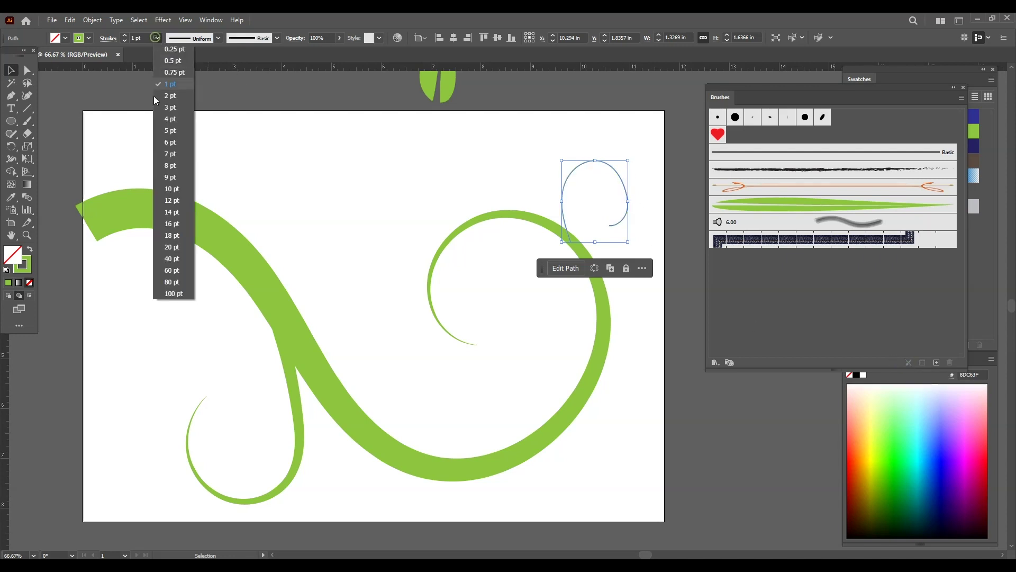
{"action": "left_click", "coordinate": [171, 236]}
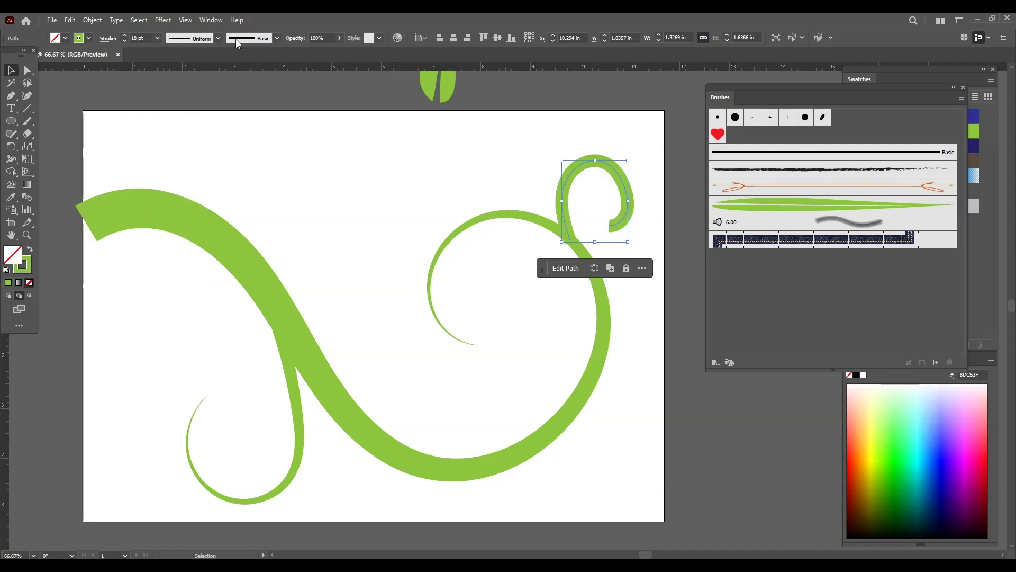
Step: Apply the thick-to-pointed width profile to the small upper branch and set its stroke weight to 12 pt
{"action": "left_click", "coordinate": [218, 38]}
{"action": "left_click", "coordinate": [189, 141]}
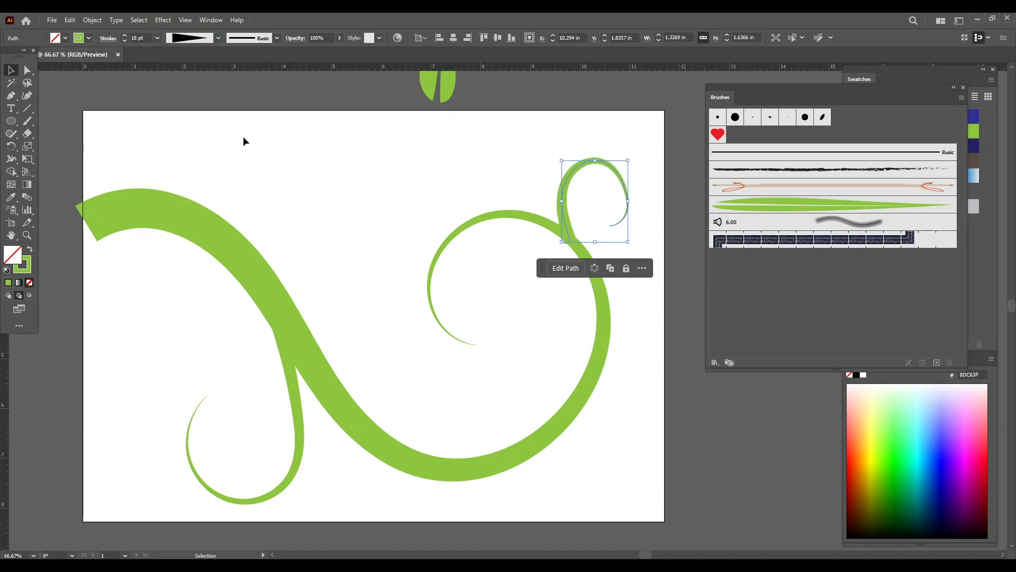
{"action": "left_click", "coordinate": [303, 150]}
{"action": "left_click", "coordinate": [566, 171]}
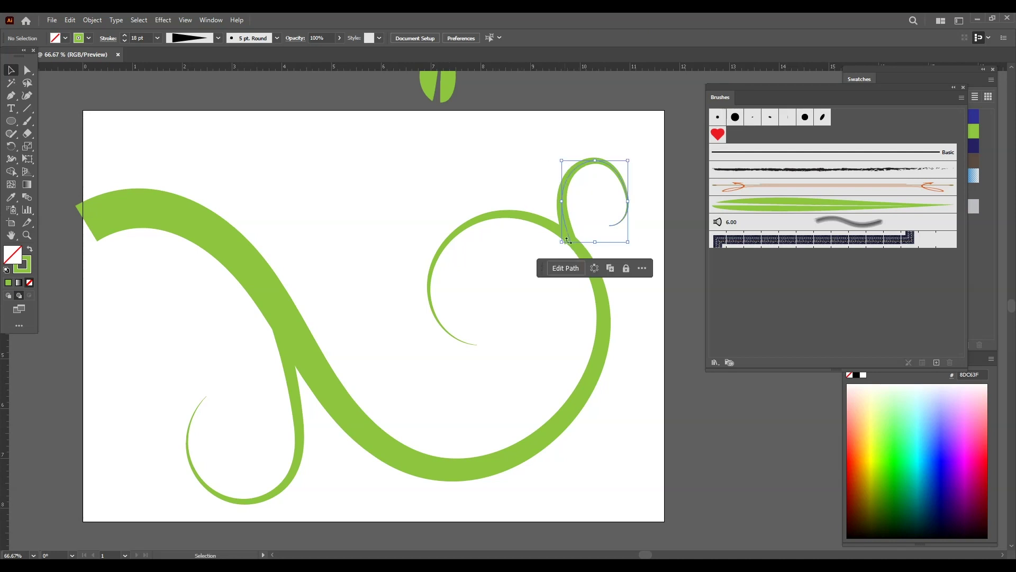
{"action": "left_click", "coordinate": [158, 37]}
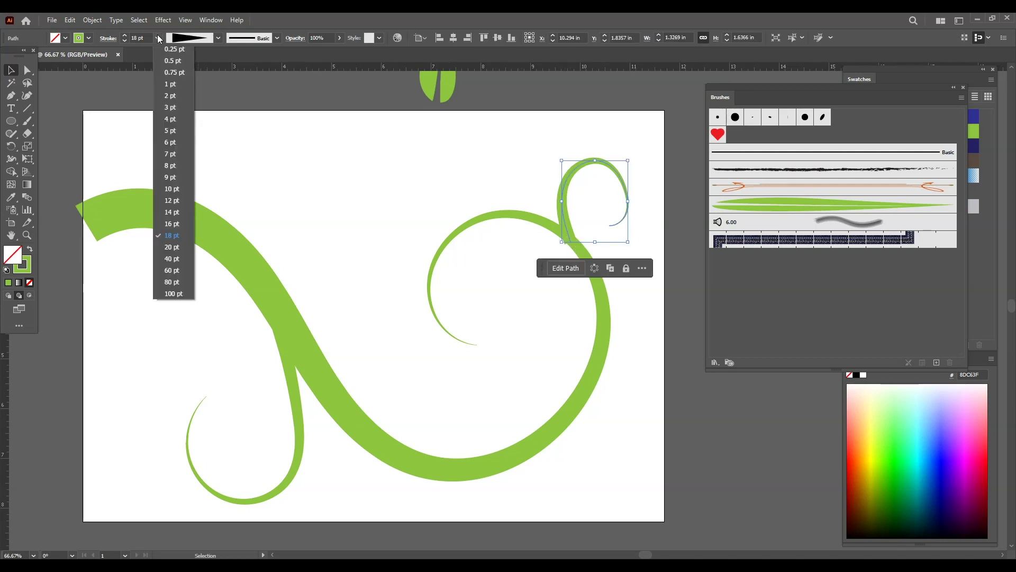
{"action": "left_click", "coordinate": [169, 177]}
{"action": "left_click", "coordinate": [367, 182]}
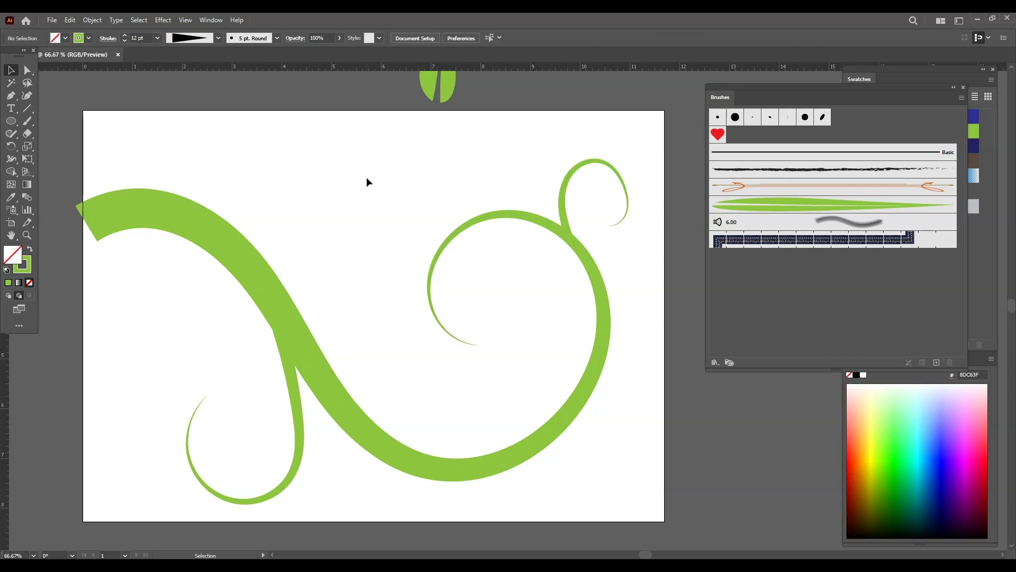
{"action": "left_click", "coordinate": [28, 121]}
{"action": "left_click", "coordinate": [777, 205]}
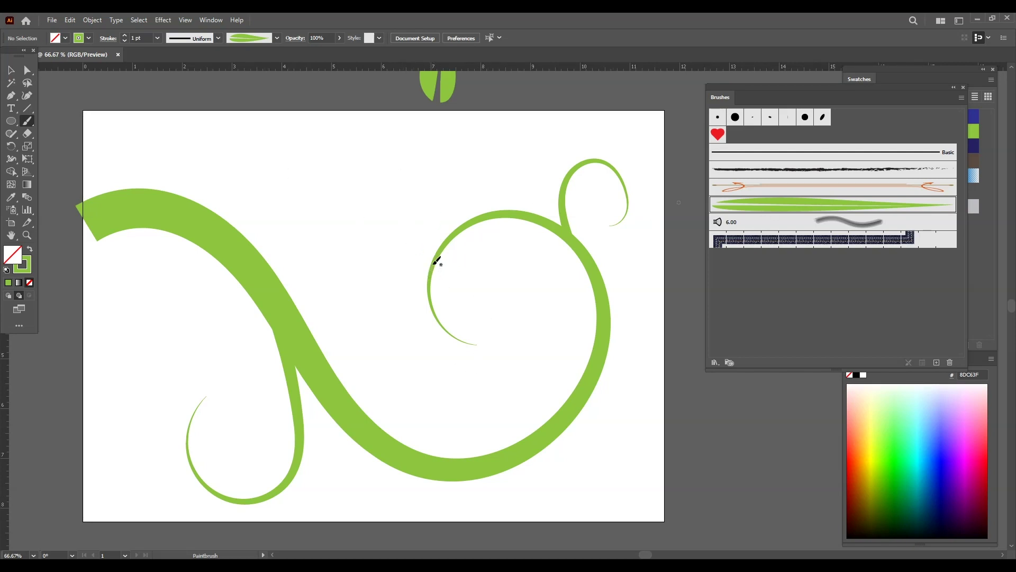
{"action": "key", "text": "v"}
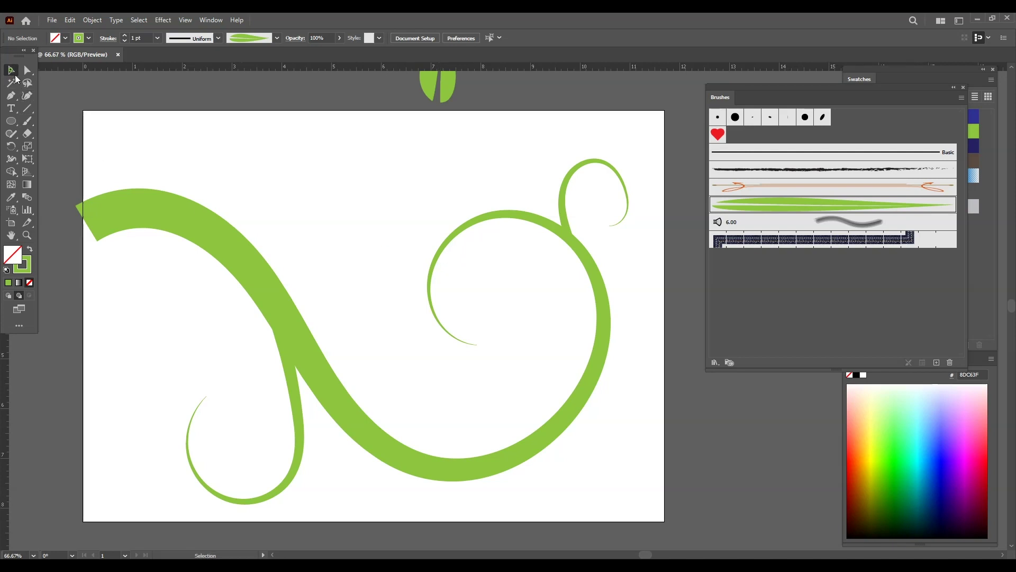
Step: Select all three stem paths and recolor their strokes, first black (000000), finally the dark brown swatch (3C2415)
{"action": "left_click_drag", "start_coordinate": [202, 182], "coordinate": [634, 470]}
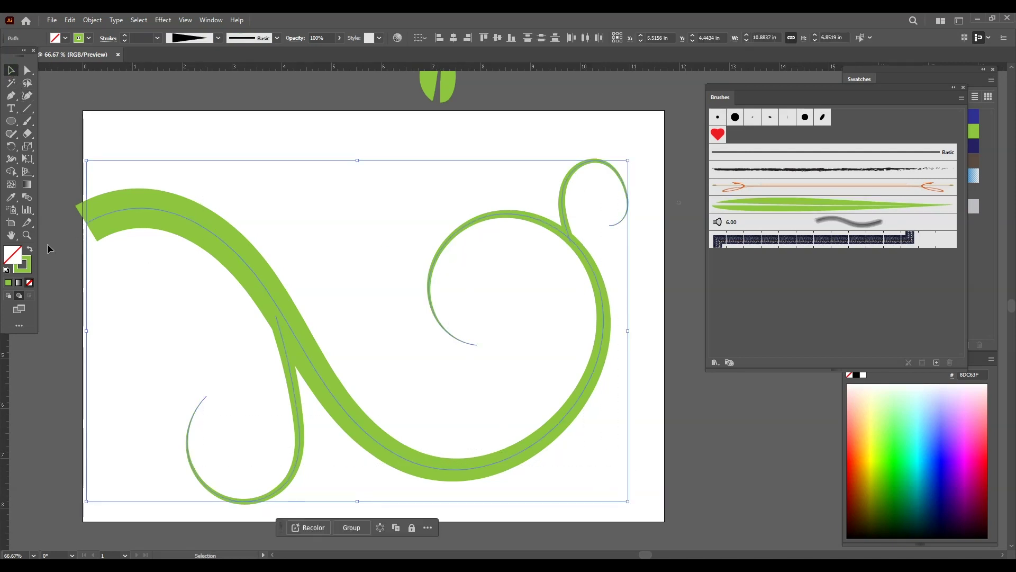
{"action": "double_click", "coordinate": [23, 264]}
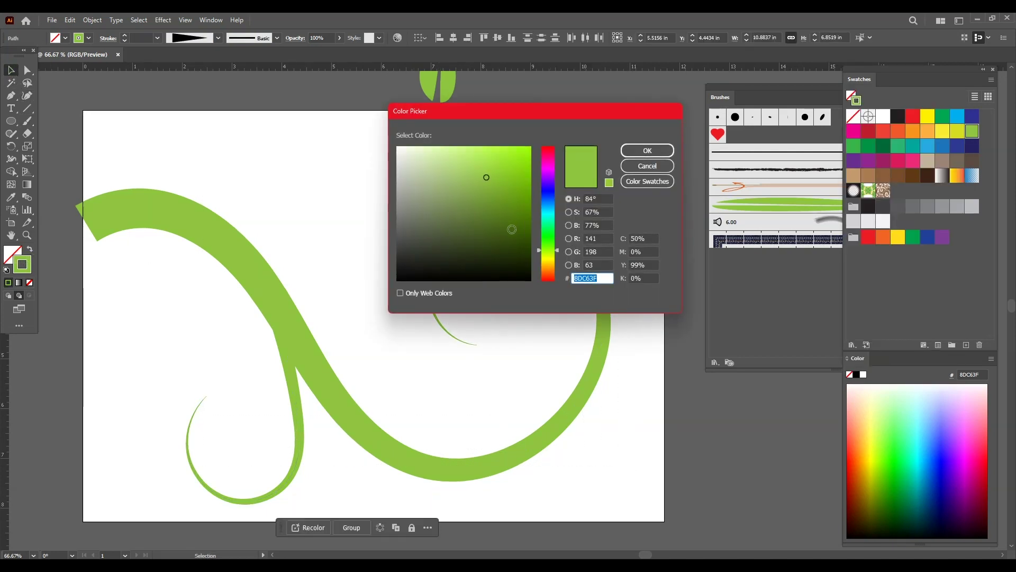
{"action": "left_click_drag", "start_coordinate": [507, 235], "coordinate": [423, 281]}
{"action": "left_click", "coordinate": [648, 150]}
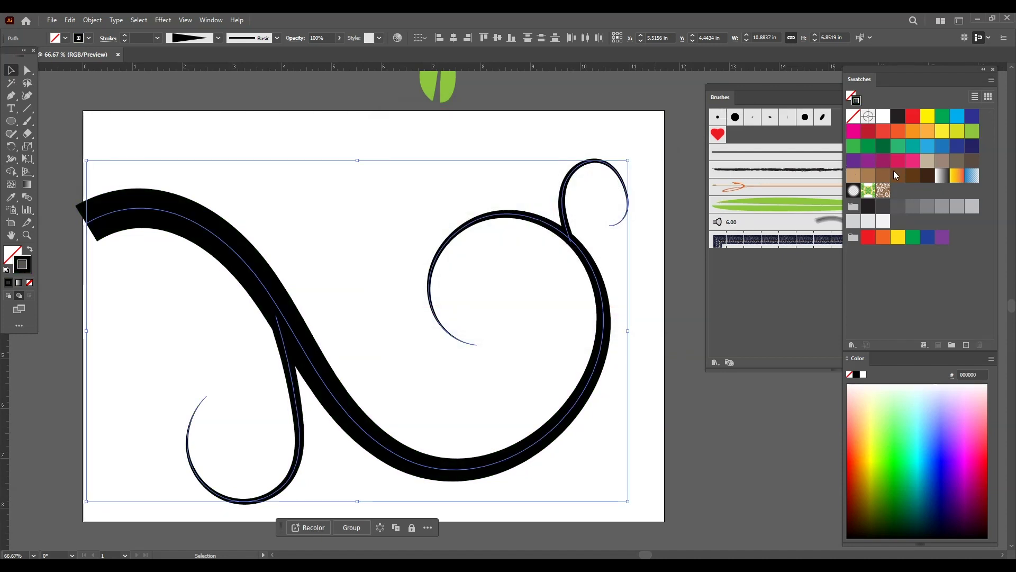
{"action": "left_click", "coordinate": [933, 182]}
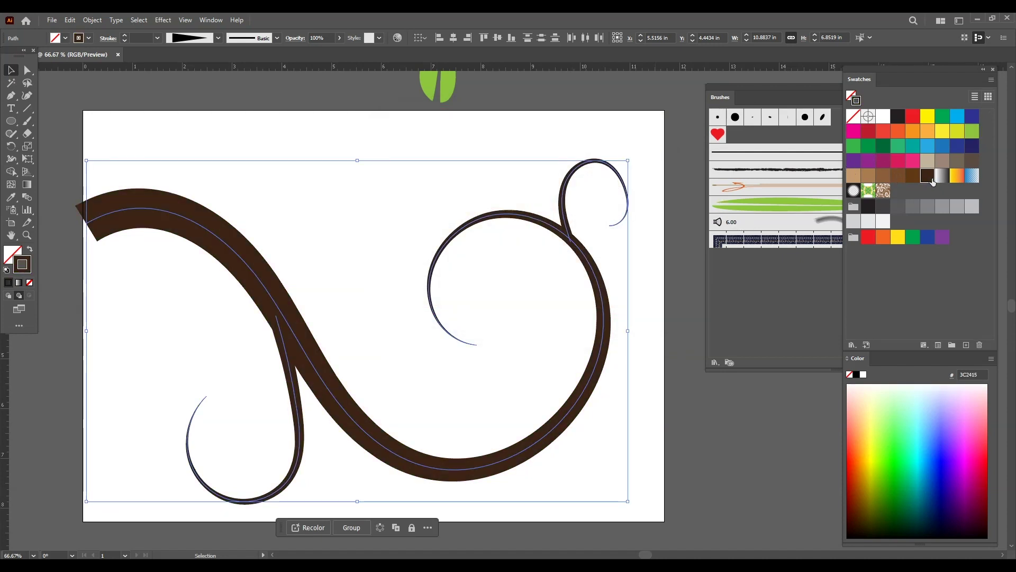
Step: Deselect the stems, set the stroke color to green (3F9109), and paint leaves along the tapered end of the large curl with the leaf brush
{"action": "left_click", "coordinate": [509, 142]}
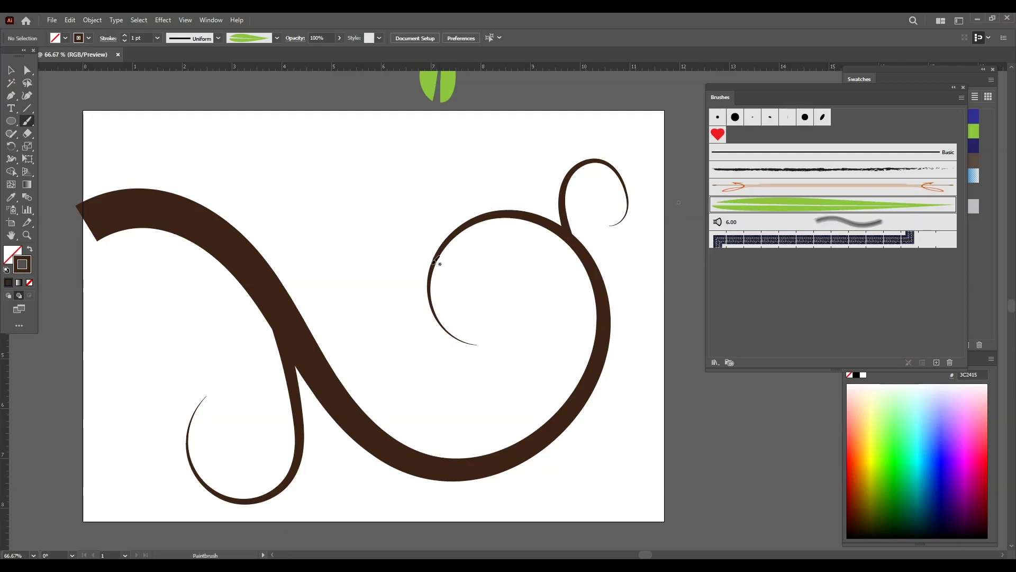
{"action": "left_click_drag", "start_coordinate": [435, 262], "coordinate": [503, 316]}
{"action": "key", "text": "ctrl+z"}
{"action": "double_click", "coordinate": [25, 271]}
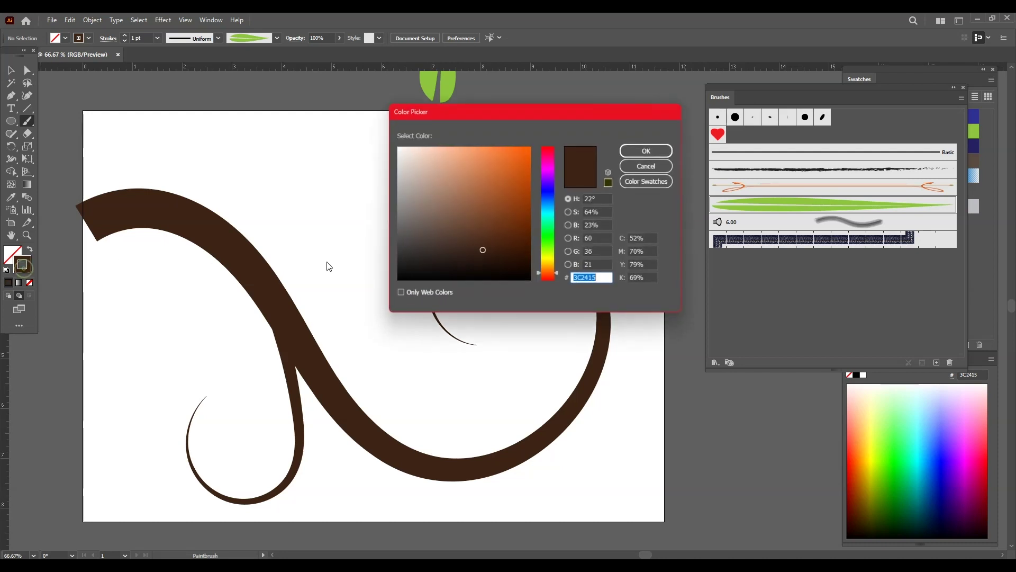
{"action": "left_click", "coordinate": [554, 247]}
{"action": "left_click", "coordinate": [523, 205]}
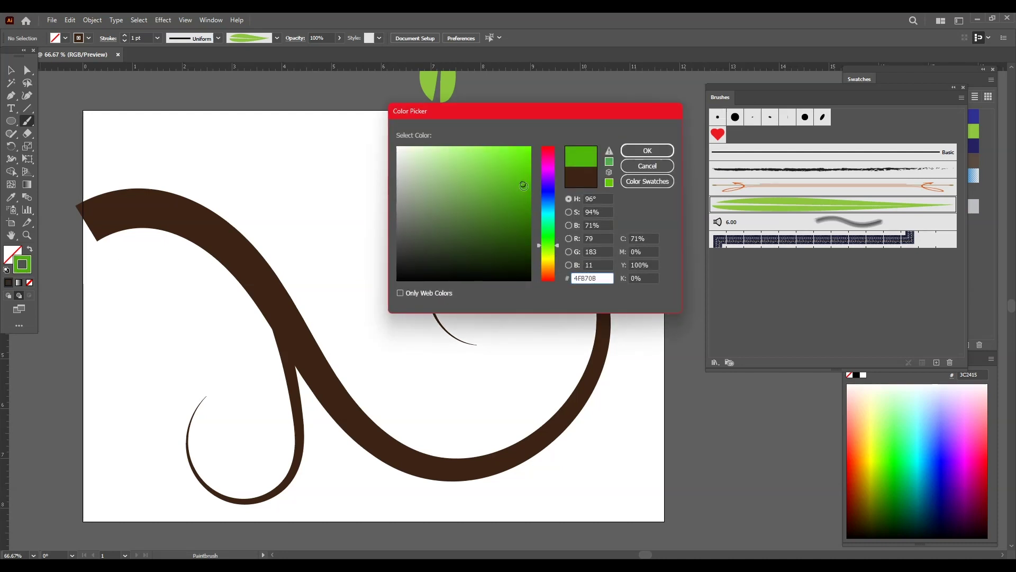
{"action": "left_click", "coordinate": [646, 151]}
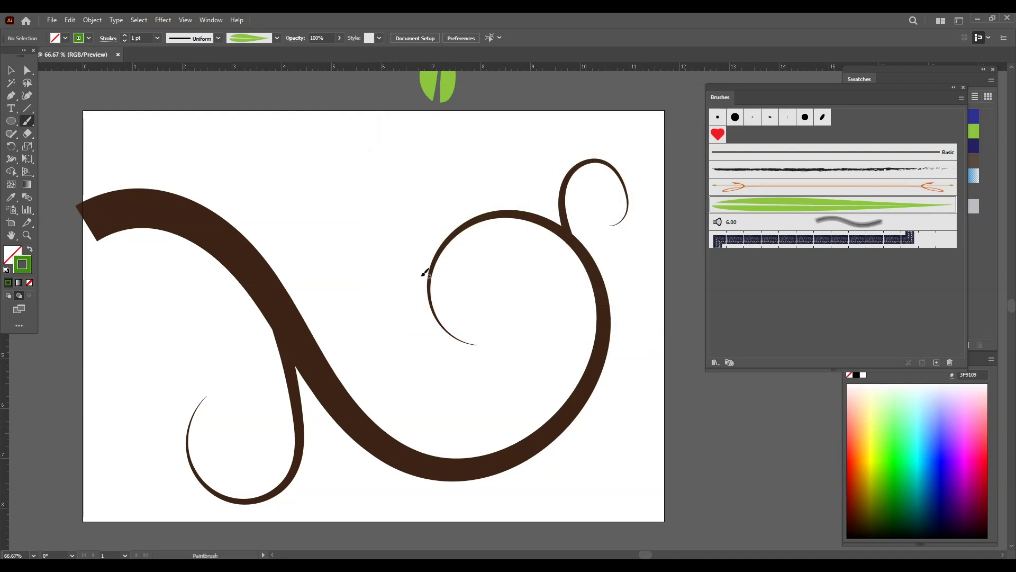
{"action": "mouse_move", "coordinate": [440, 247]}
{"action": "left_mouse_down"}
{"action": "mouse_move", "coordinate": [404, 274]}
{"action": "mouse_move", "coordinate": [453, 290]}
{"action": "mouse_move", "coordinate": [394, 309]}
{"action": "mouse_move", "coordinate": [467, 309]}
{"action": "left_mouse_up"}
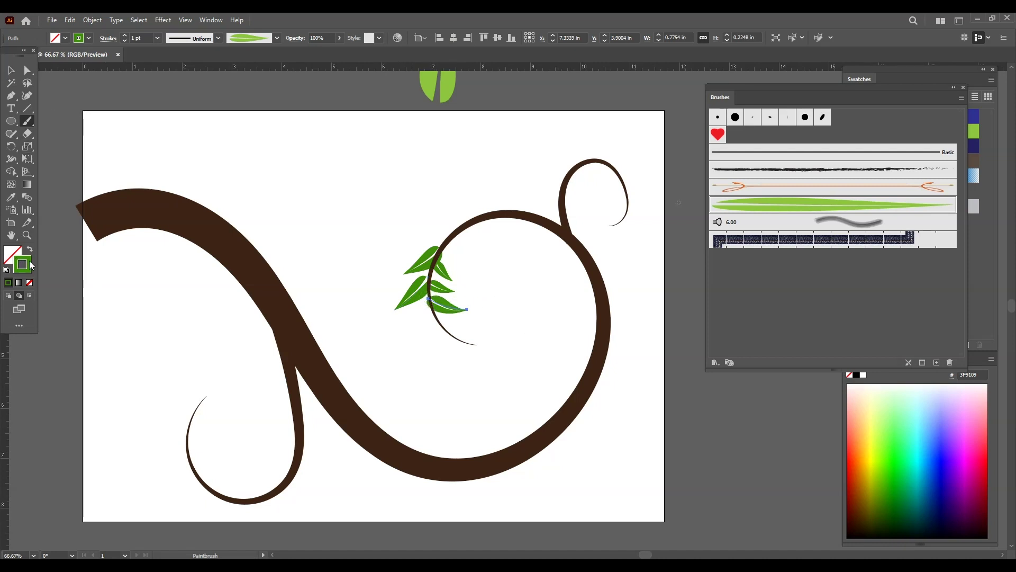
Step: Recolor the last painted leaf bright green (64FF00) and paint more leaves in that color around the tip of the large curl
{"action": "double_click", "coordinate": [30, 264]}
{"action": "left_click", "coordinate": [530, 148]}
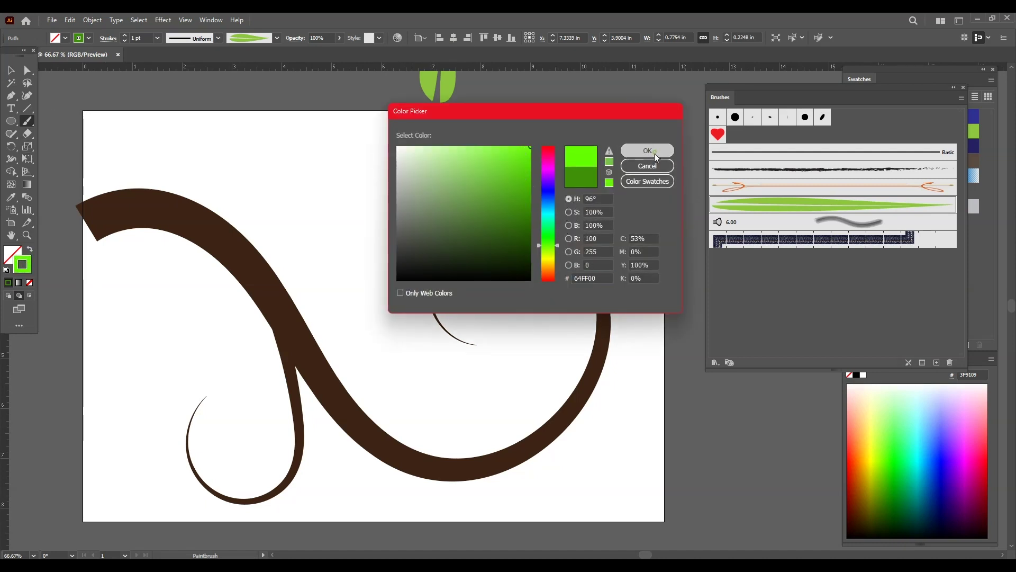
{"action": "left_click", "coordinate": [648, 152]}
{"action": "left_click_drag", "start_coordinate": [439, 363], "coordinate": [436, 362]}
{"action": "left_click_drag", "start_coordinate": [467, 343], "coordinate": [501, 343]}
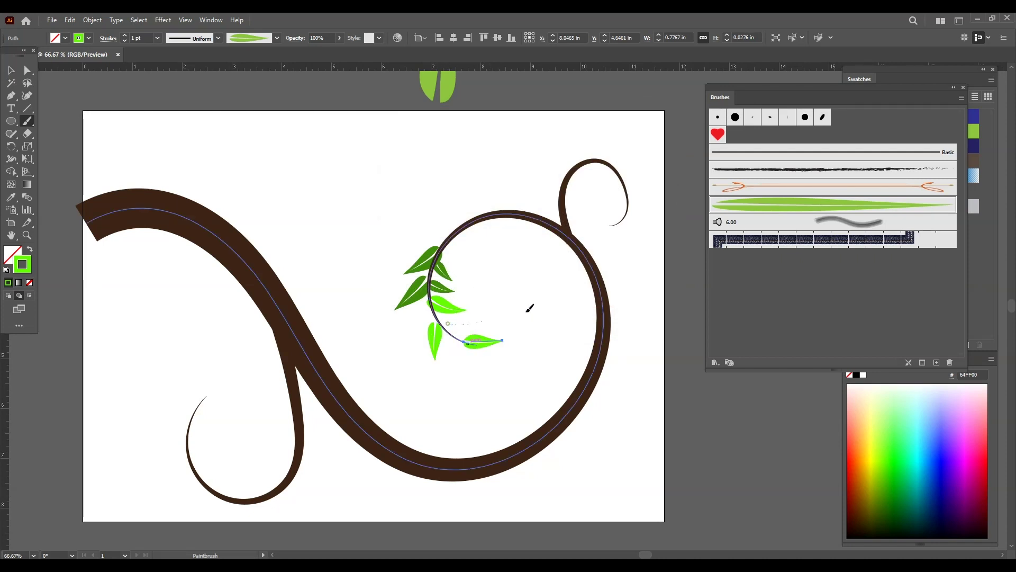
{"action": "left_click_drag", "start_coordinate": [449, 324], "coordinate": [500, 317]}
{"action": "left_click_drag", "start_coordinate": [451, 343], "coordinate": [460, 392]}
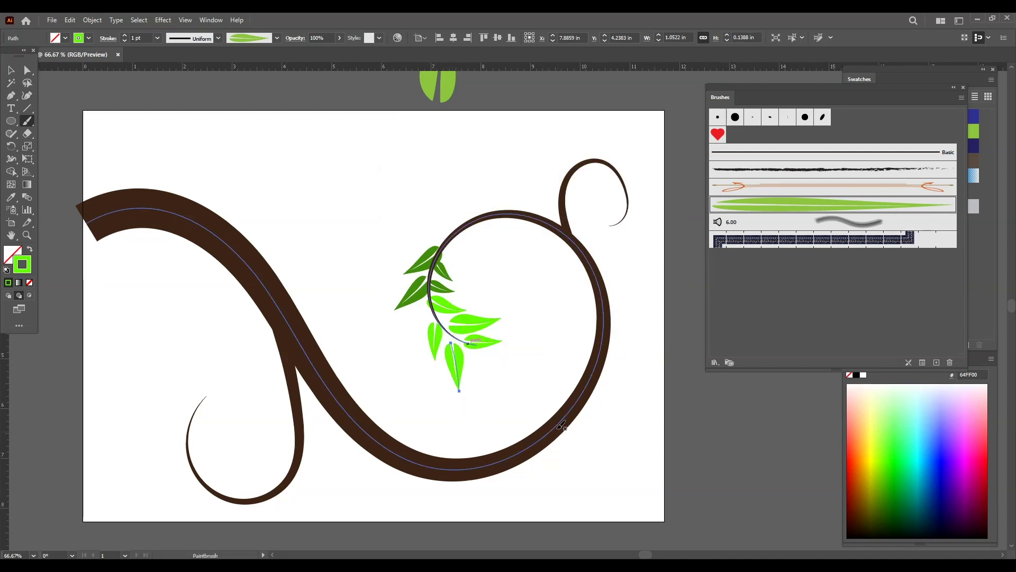
{"action": "double_click", "coordinate": [24, 265]}
{"action": "left_click_drag", "start_coordinate": [548, 171], "coordinate": [550, 270]}
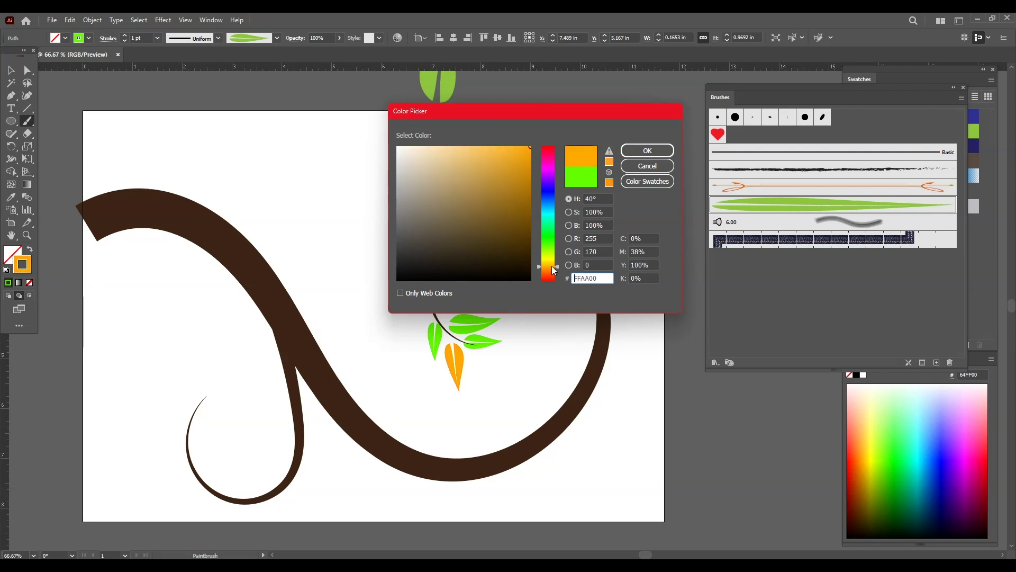
{"action": "left_click", "coordinate": [647, 166]}
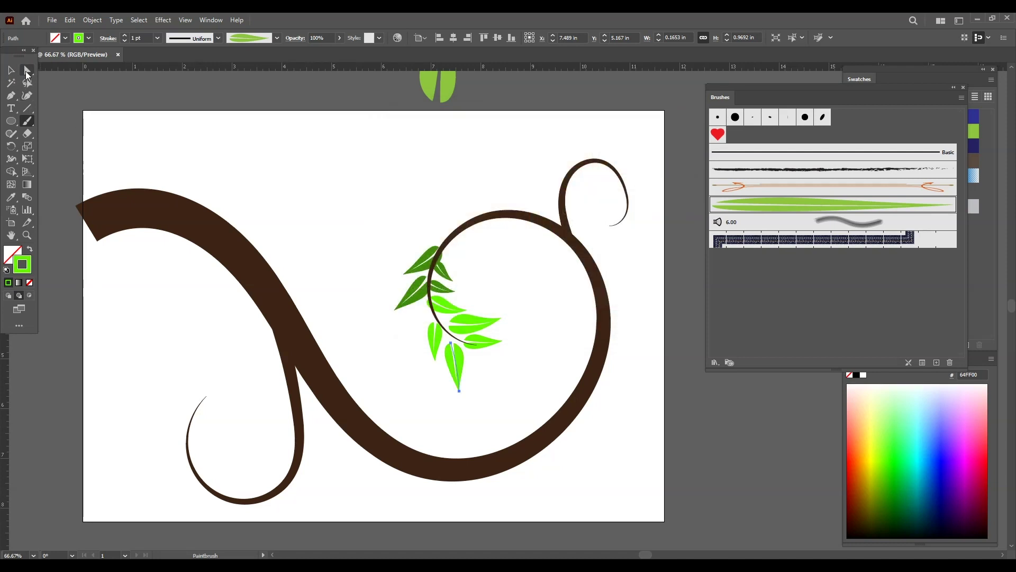
{"action": "key", "text": "ctrl+z"}
{"action": "key", "text": "ctrl+shift+z"}
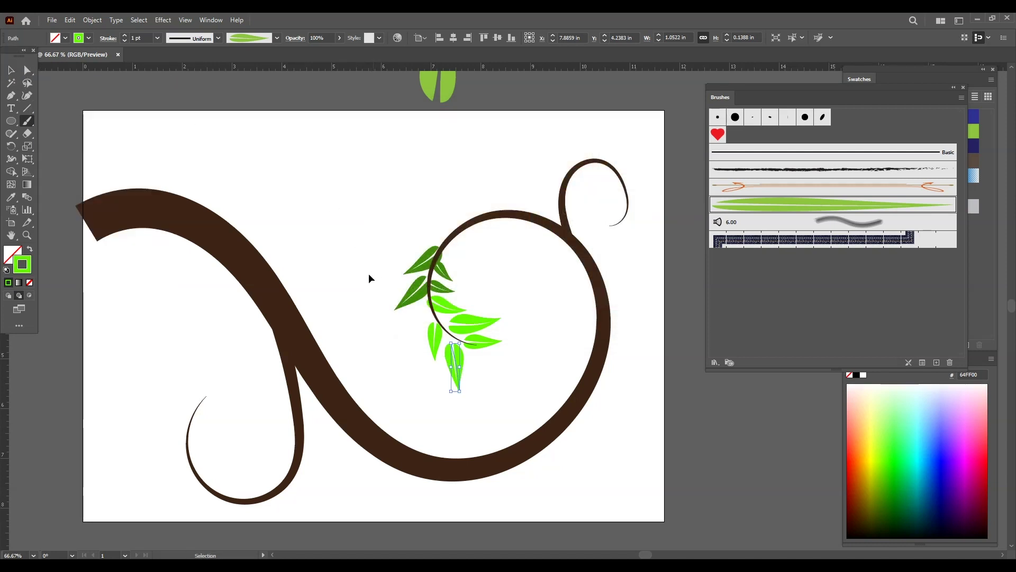
Step: Deselect everything, set the stroke color to orange (FF9700), and paint three leaves among the green ones on the large curl
{"action": "left_click", "coordinate": [10, 70]}
{"action": "left_click", "coordinate": [62, 302]}
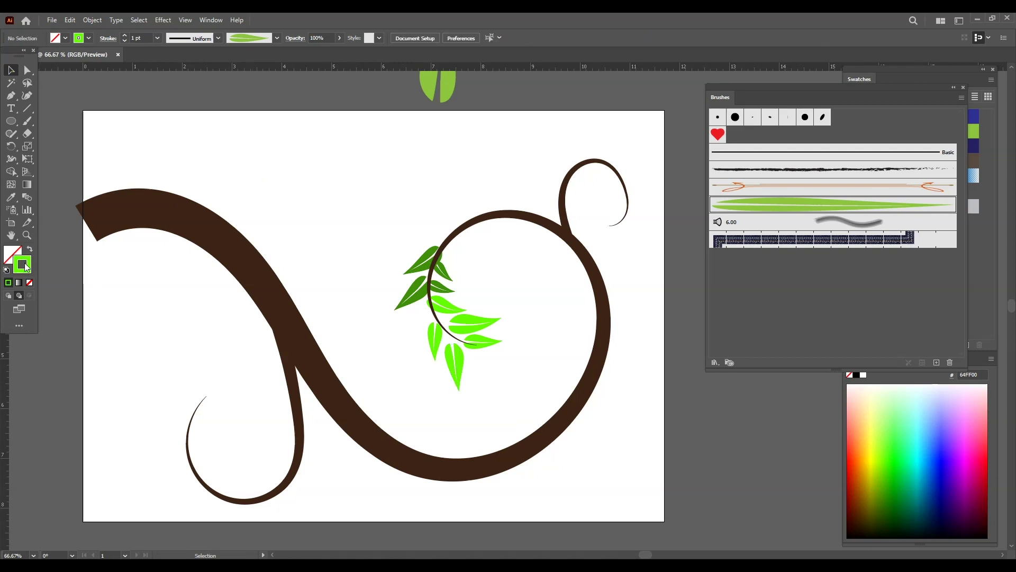
{"action": "double_click", "coordinate": [29, 267]}
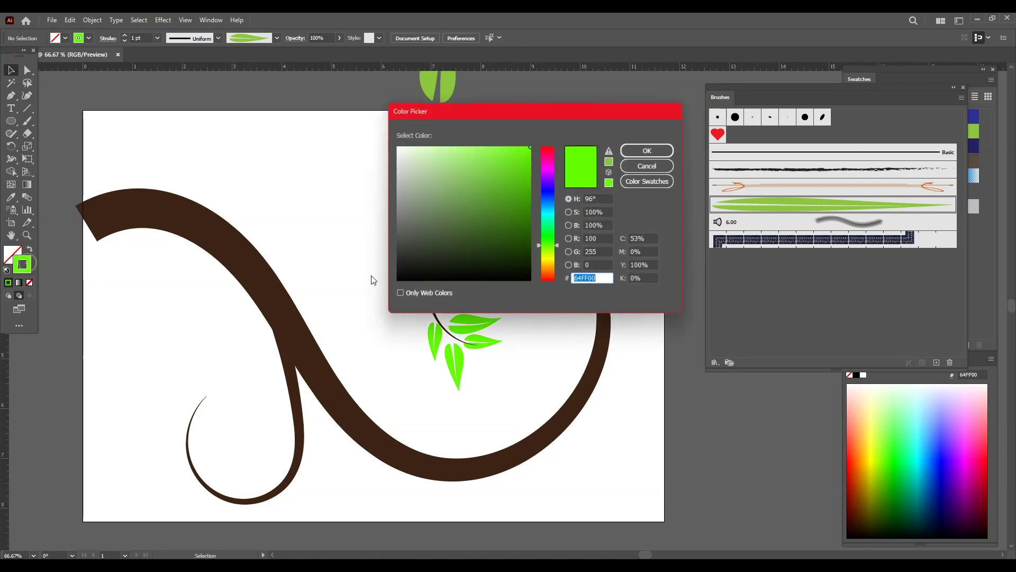
{"action": "left_click", "coordinate": [550, 269]}
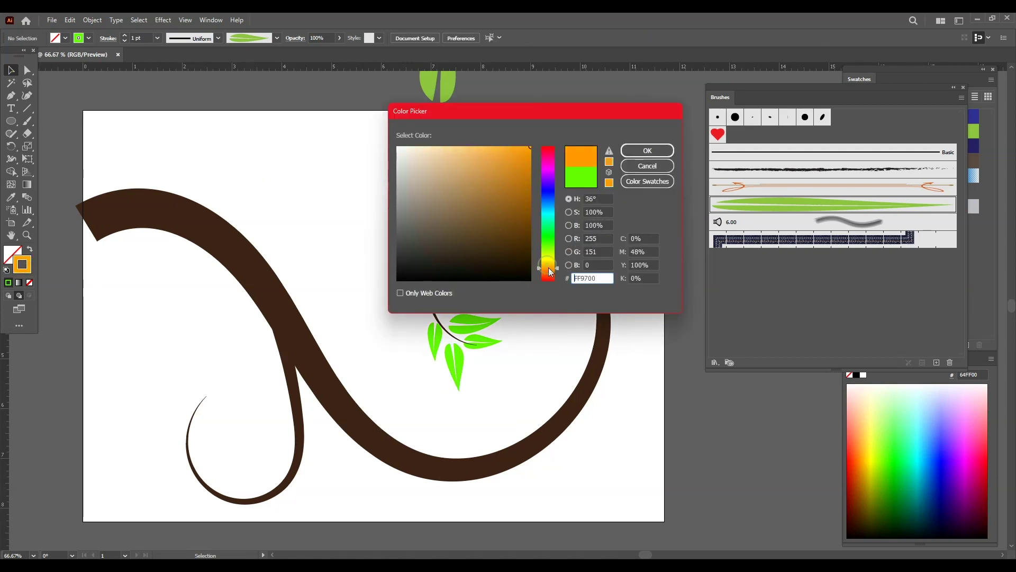
{"action": "left_click", "coordinate": [647, 150]}
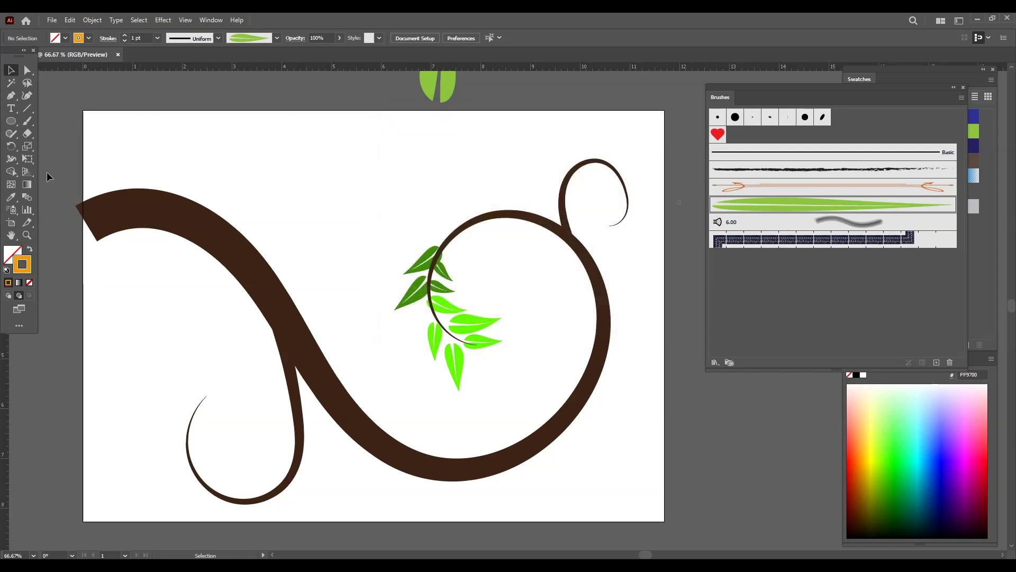
{"action": "key", "text": "b"}
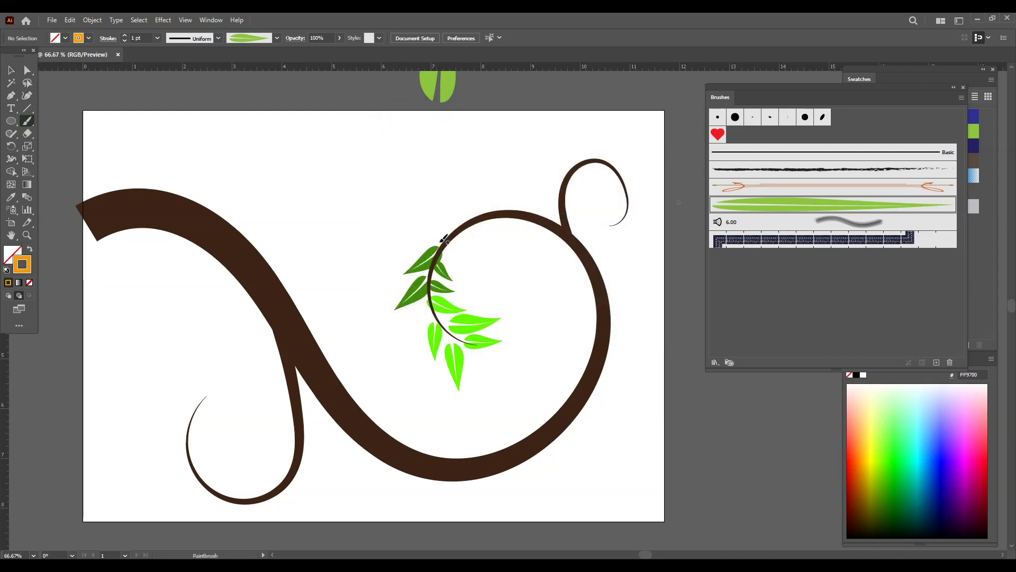
{"action": "left_click_drag", "start_coordinate": [439, 236], "coordinate": [374, 249]}
{"action": "left_click_drag", "start_coordinate": [453, 236], "coordinate": [482, 273]}
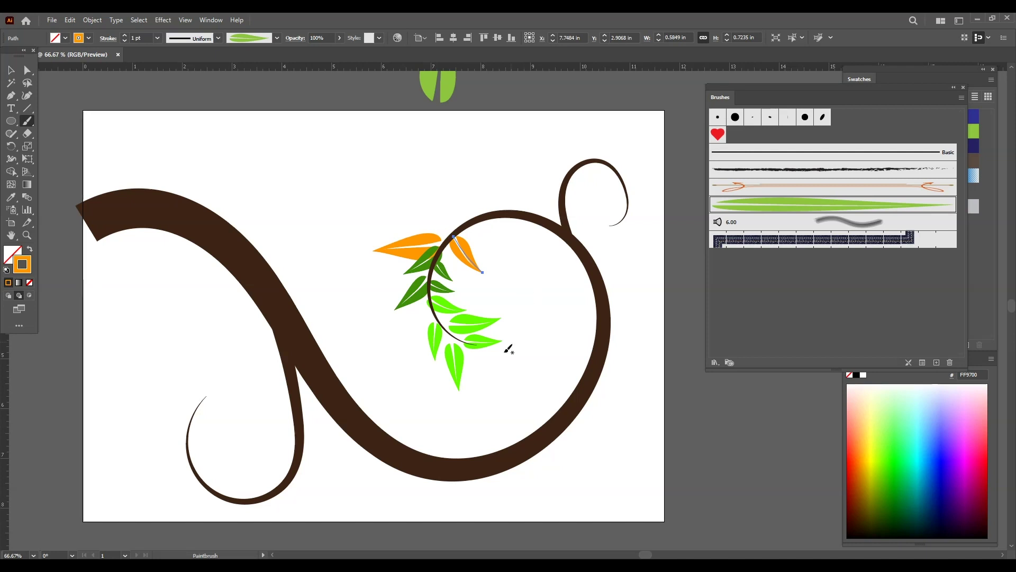
{"action": "left_click_drag", "start_coordinate": [427, 297], "coordinate": [398, 350]}
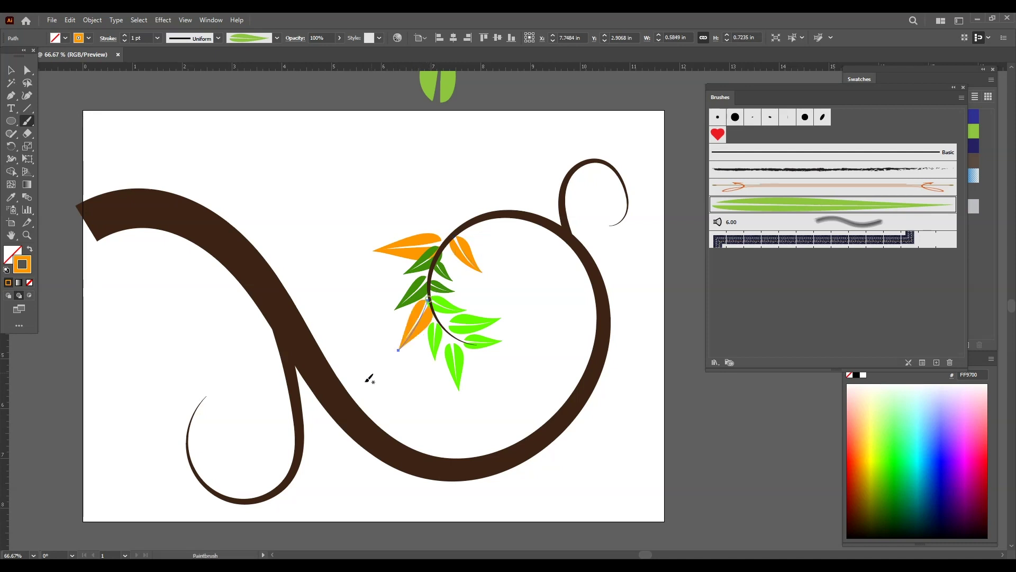
Step: Deselect the last leaf and paint two orange leaves near the base of the small upper branch, one on each side
{"action": "left_click", "coordinate": [10, 70]}
{"action": "left_click", "coordinate": [286, 170]}
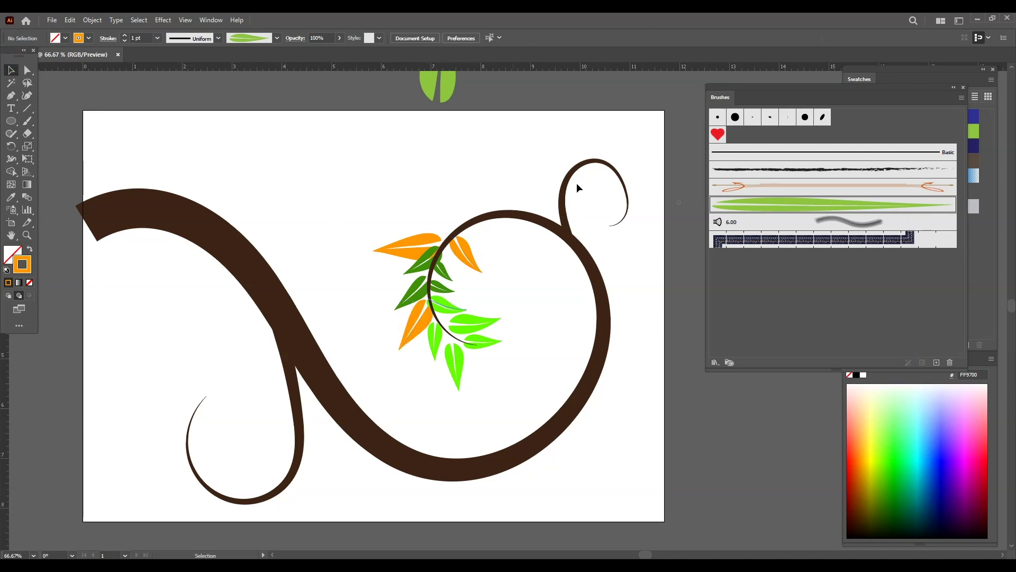
{"action": "left_click", "coordinate": [27, 121]}
{"action": "left_click_drag", "start_coordinate": [562, 194], "coordinate": [494, 176]}
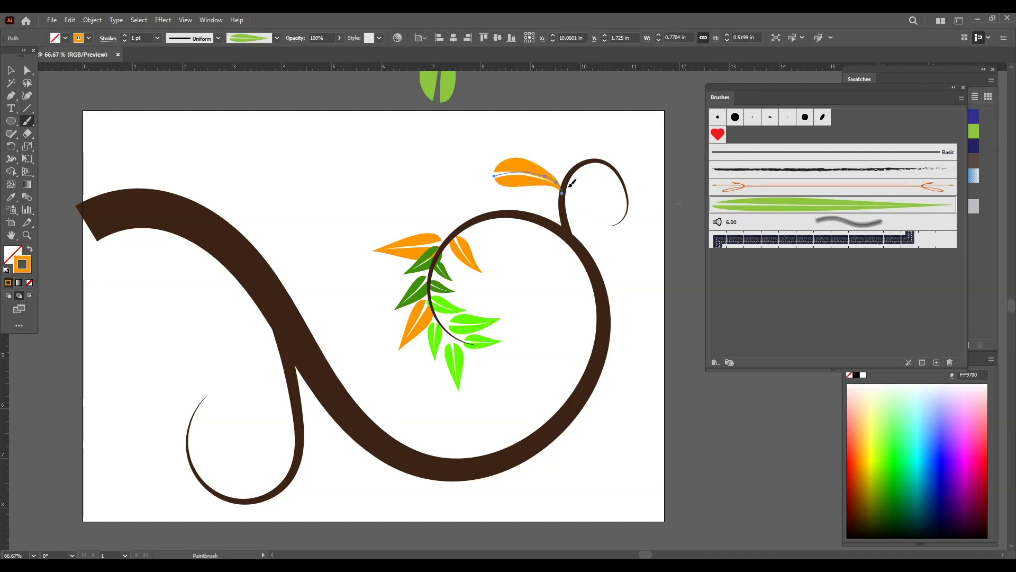
{"action": "mouse_move", "coordinate": [565, 208]}
{"action": "left_mouse_down"}
{"action": "mouse_move", "coordinate": [603, 182]}
{"action": "mouse_move", "coordinate": [509, 158]}
{"action": "left_mouse_up"}
Step: Deselect the orange leaves, set the stroke color to green (209B0E), and paint four leaves around the top of the small upper curl
{"action": "left_click", "coordinate": [10, 70]}
{"action": "left_click", "coordinate": [114, 163]}
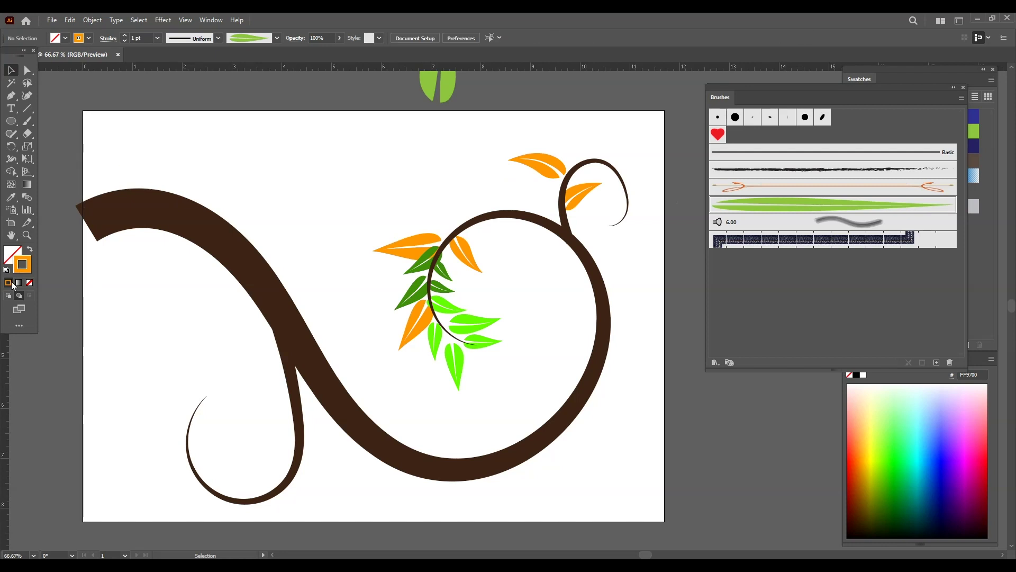
{"action": "double_click", "coordinate": [28, 263]}
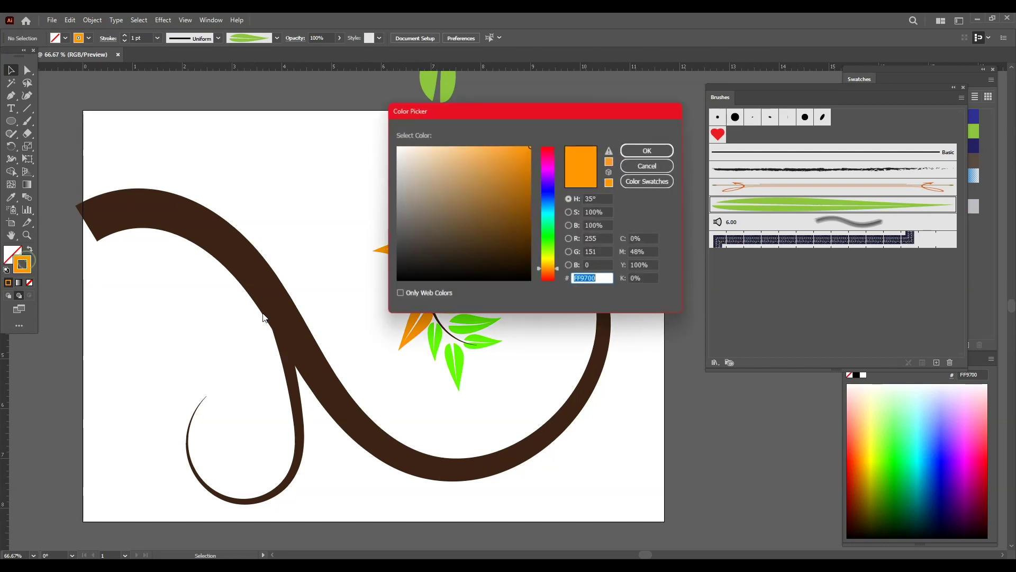
{"action": "left_click", "coordinate": [539, 238]}
{"action": "left_click", "coordinate": [610, 161]}
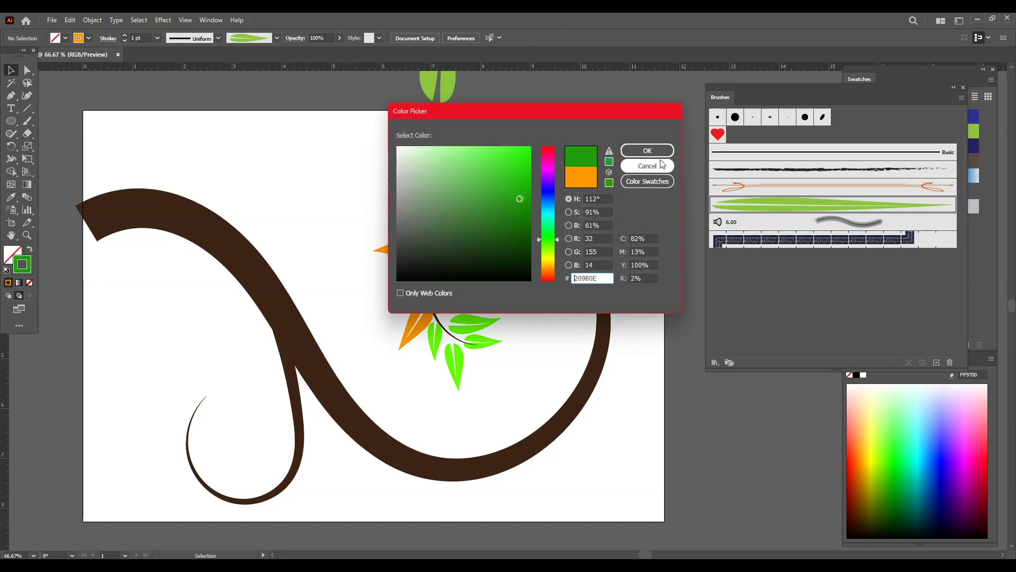
{"action": "left_click", "coordinate": [647, 150]}
{"action": "left_click", "coordinate": [27, 121]}
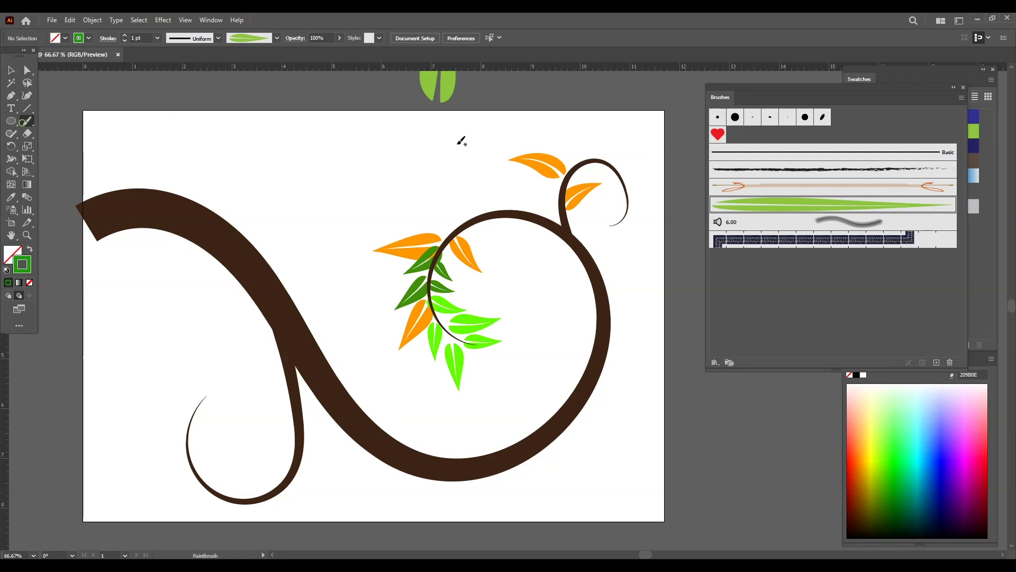
{"action": "mouse_move", "coordinate": [586, 131]}
{"action": "left_mouse_down"}
{"action": "mouse_move", "coordinate": [604, 191]}
{"action": "mouse_move", "coordinate": [631, 141]}
{"action": "mouse_move", "coordinate": [611, 222]}
{"action": "left_mouse_up"}
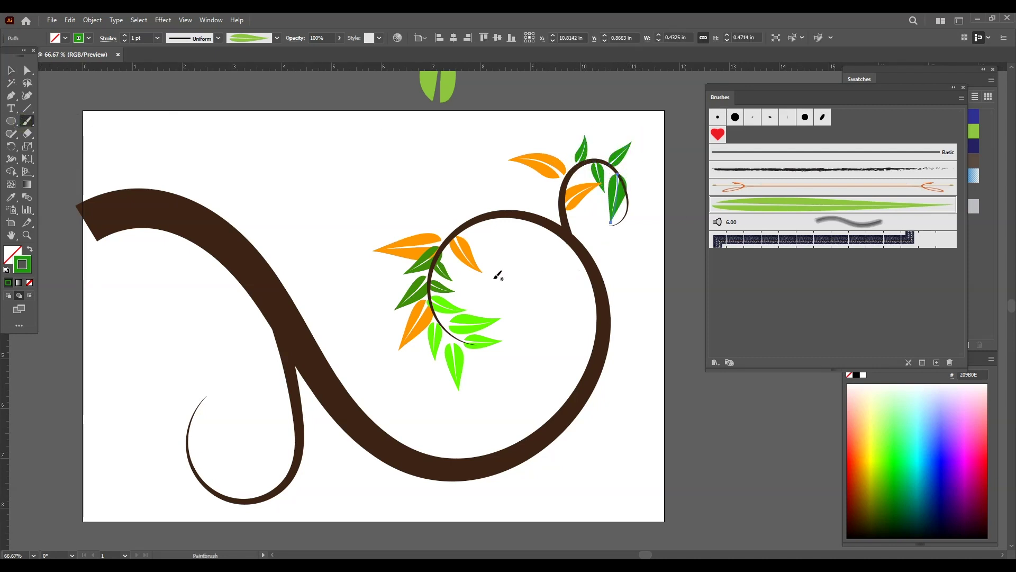
Step: Recolor the last leaf bright green (26FF00) and paint two more leaves, one near the small curl's tip and one on the stem below
{"action": "double_click", "coordinate": [32, 267]}
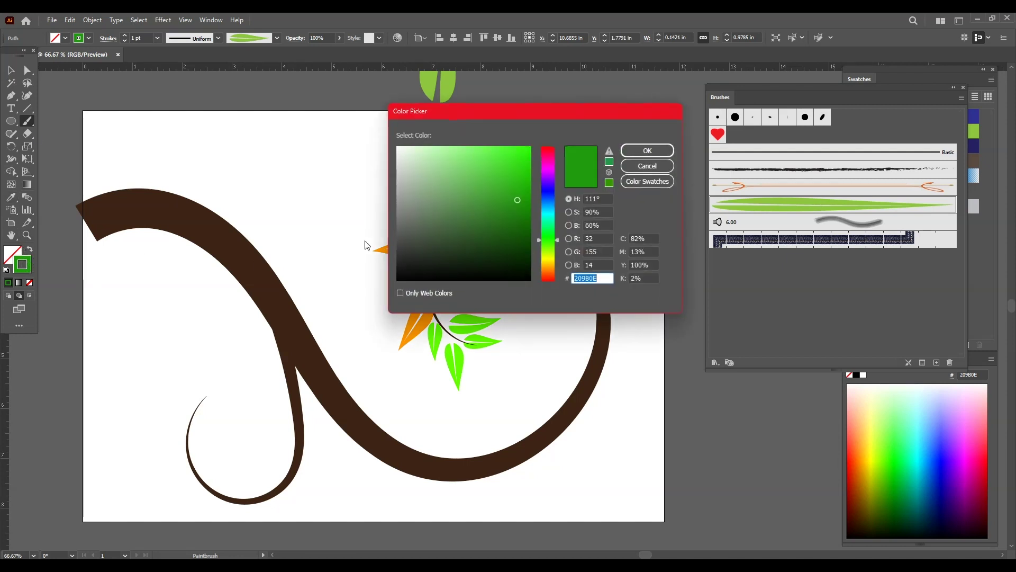
{"action": "type", "text": "26FF00"}
{"action": "left_click", "coordinate": [648, 150]}
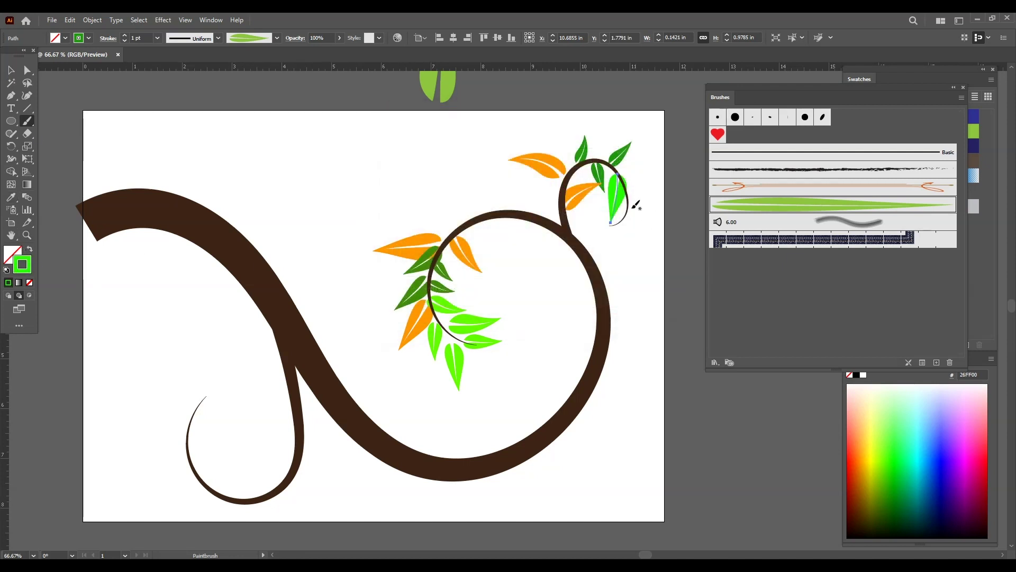
{"action": "left_click_drag", "start_coordinate": [629, 204], "coordinate": [647, 222]}
{"action": "left_click_drag", "start_coordinate": [582, 256], "coordinate": [620, 226]}
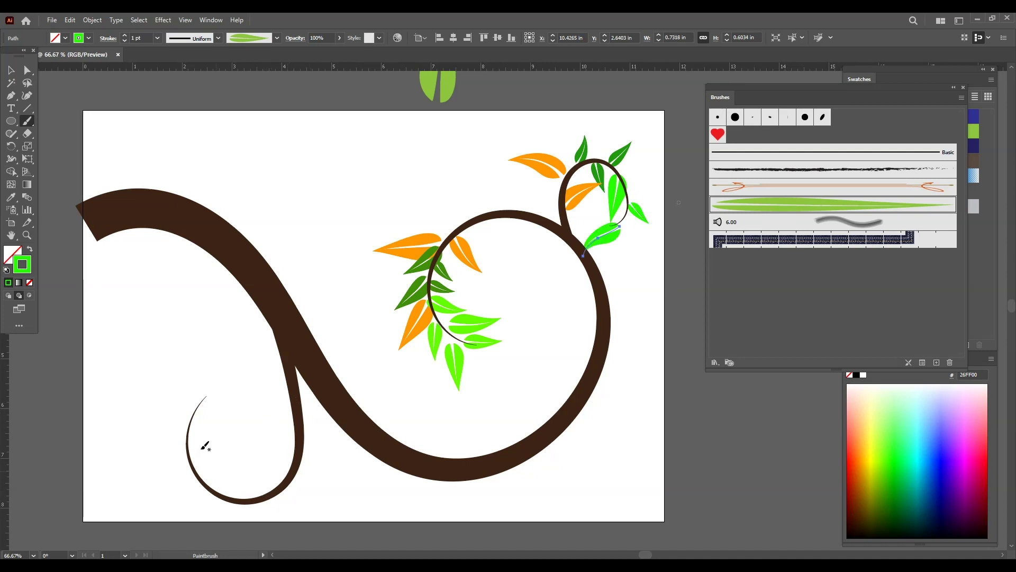
Step: Paint three bright green leaves at the tip of the lower branch and recolor the last one dark green (17560A)
{"action": "left_click_drag", "start_coordinate": [198, 405], "coordinate": [259, 388]}
{"action": "mouse_move", "coordinate": [188, 428]}
{"action": "left_mouse_down"}
{"action": "mouse_move", "coordinate": [173, 394]}
{"action": "mouse_move", "coordinate": [243, 419]}
{"action": "left_mouse_up"}
{"action": "left_click", "coordinate": [10, 72]}
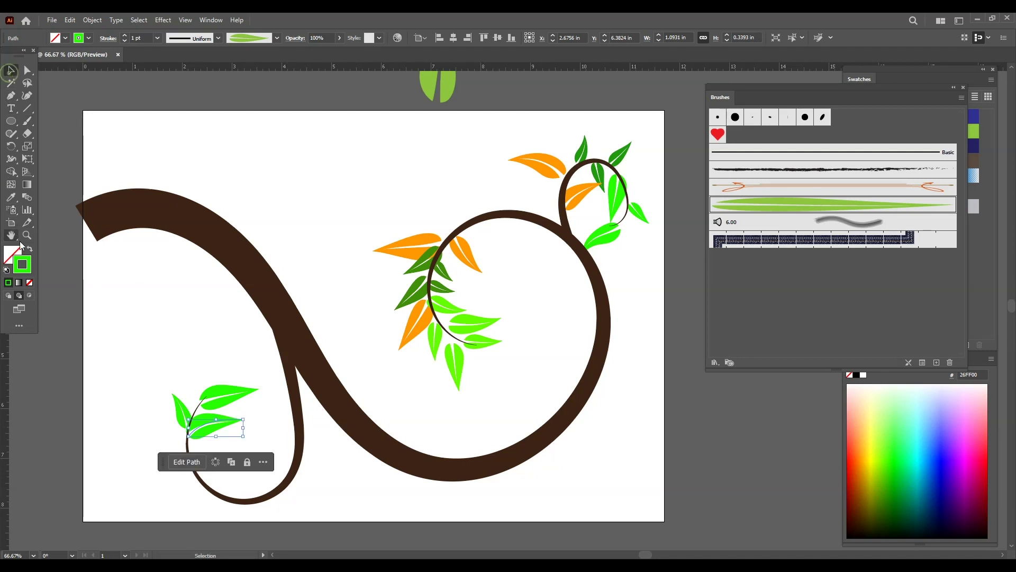
{"action": "double_click", "coordinate": [21, 264]}
{"action": "left_click", "coordinate": [516, 235]}
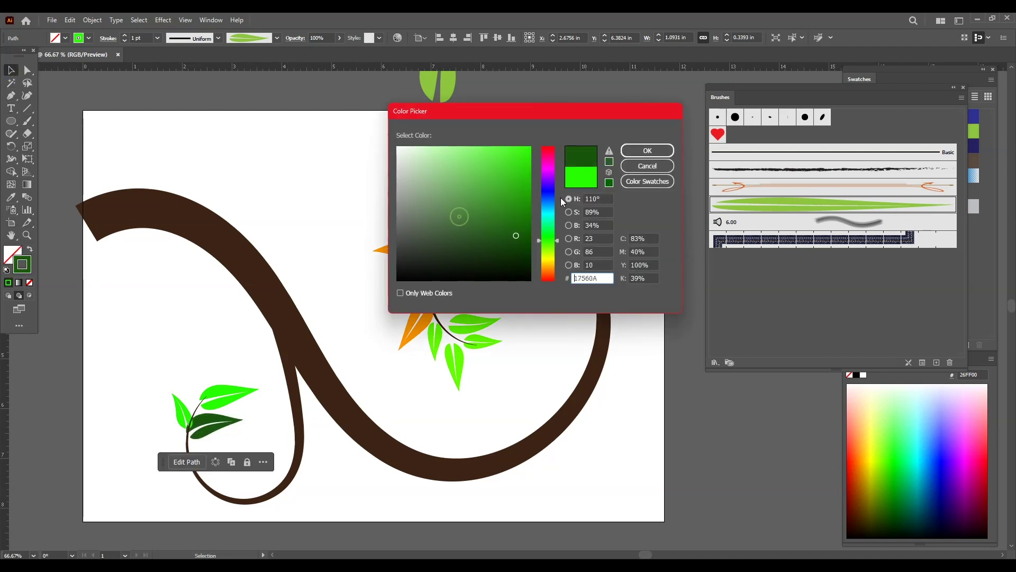
{"action": "left_click", "coordinate": [643, 154]}
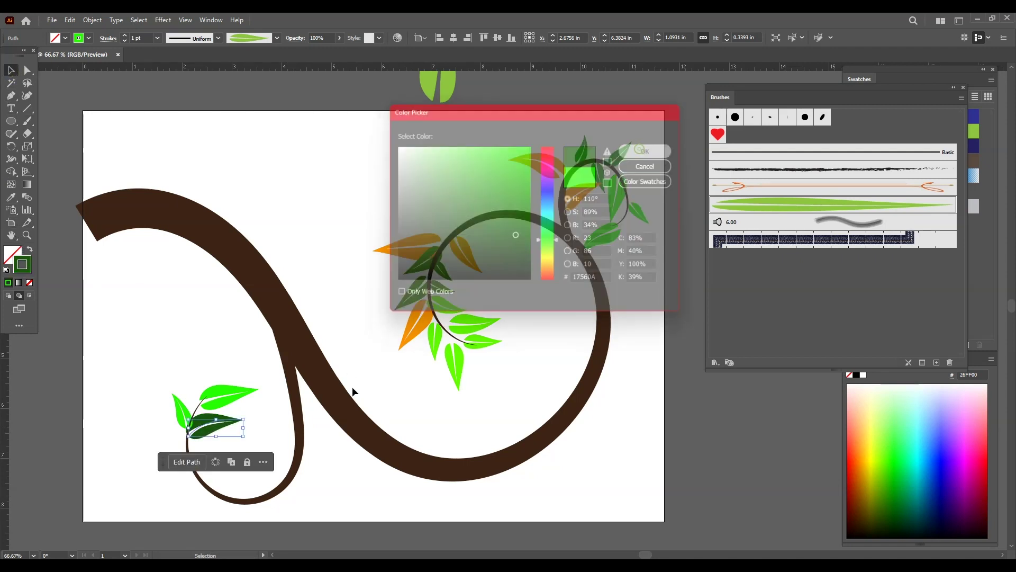
Step: Deselect the recolored leaf and paint two more dark green leaves along the lower branch, one on each side
{"action": "left_click", "coordinate": [27, 108]}
{"action": "left_click", "coordinate": [10, 71]}
{"action": "left_click", "coordinate": [222, 196]}
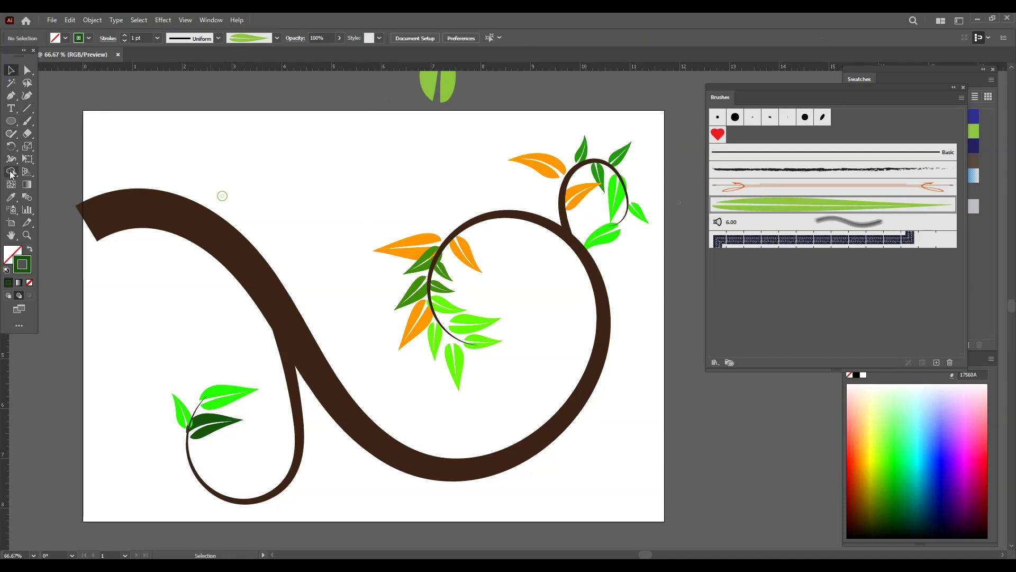
{"action": "left_click", "coordinate": [27, 122]}
{"action": "left_click_drag", "start_coordinate": [191, 457], "coordinate": [146, 451]}
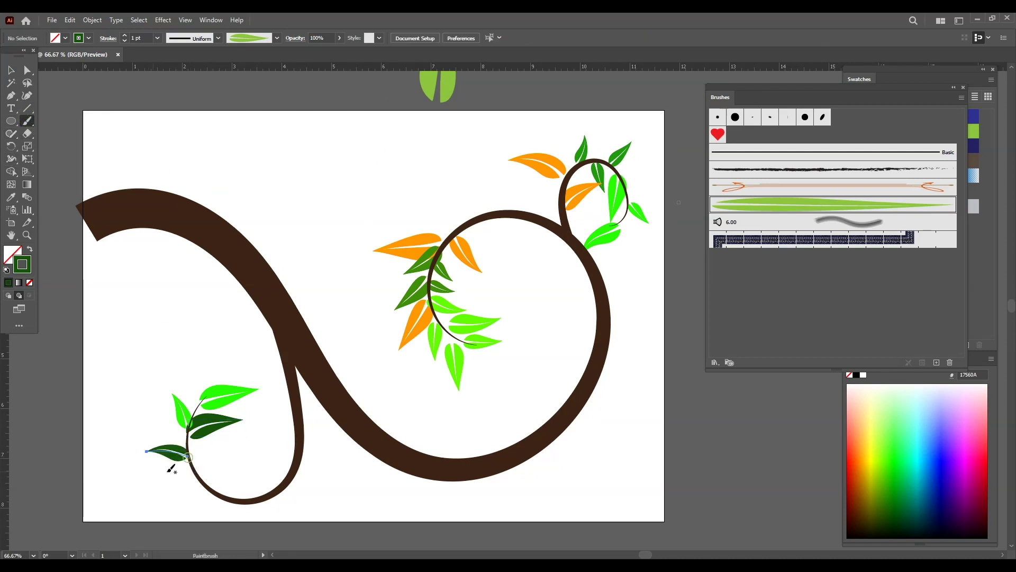
{"action": "left_click_drag", "start_coordinate": [214, 429], "coordinate": [197, 470]}
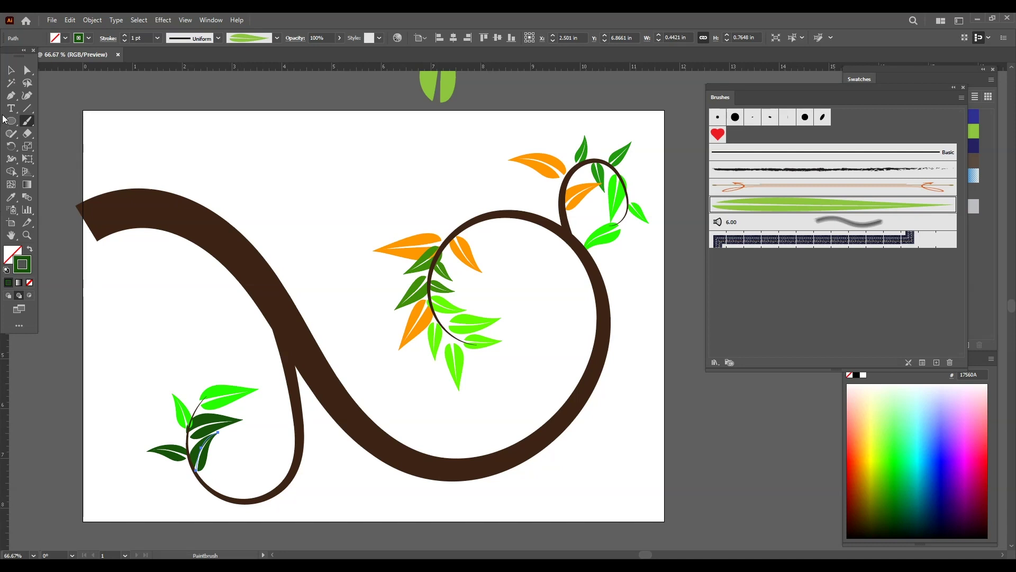
Step: Deselect the dark green leaf and set the Paintbrush stroke color to orange (FC8900)
{"action": "left_click", "coordinate": [11, 70]}
{"action": "key", "text": "ctrl+shift+a"}
{"action": "left_click", "coordinate": [27, 122]}
{"action": "double_click", "coordinate": [30, 268]}
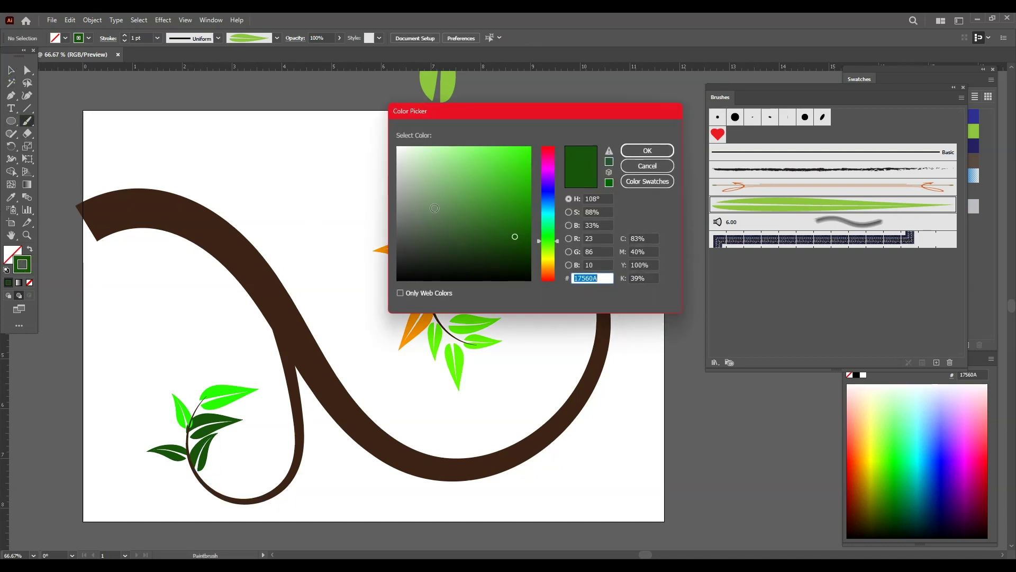
{"action": "type", "text": "543B0A"}
{"action": "left_click", "coordinate": [524, 202]}
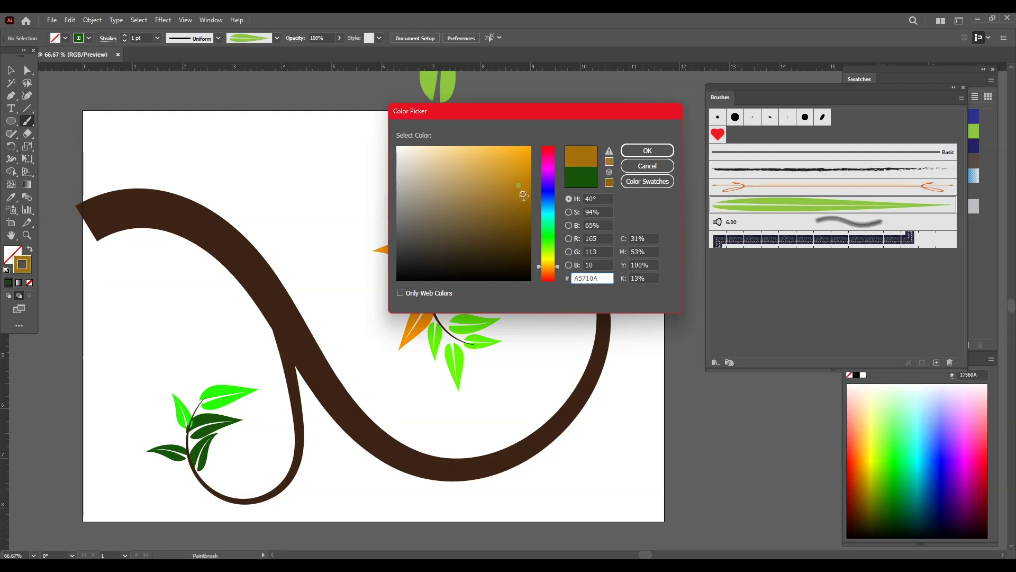
{"action": "left_click_drag", "start_coordinate": [524, 154], "coordinate": [531, 148]}
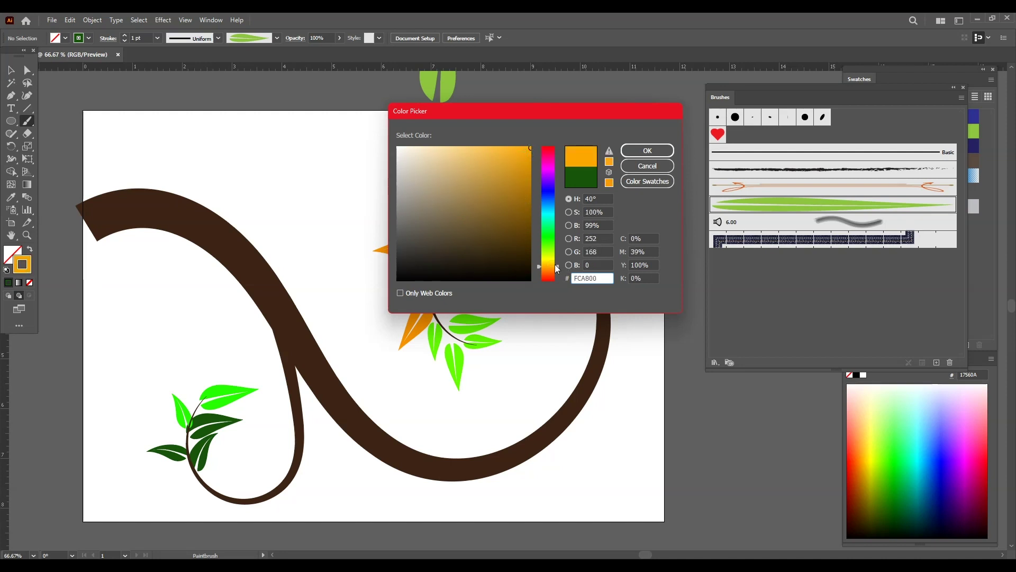
{"action": "left_click", "coordinate": [556, 269]}
{"action": "left_click", "coordinate": [648, 154]}
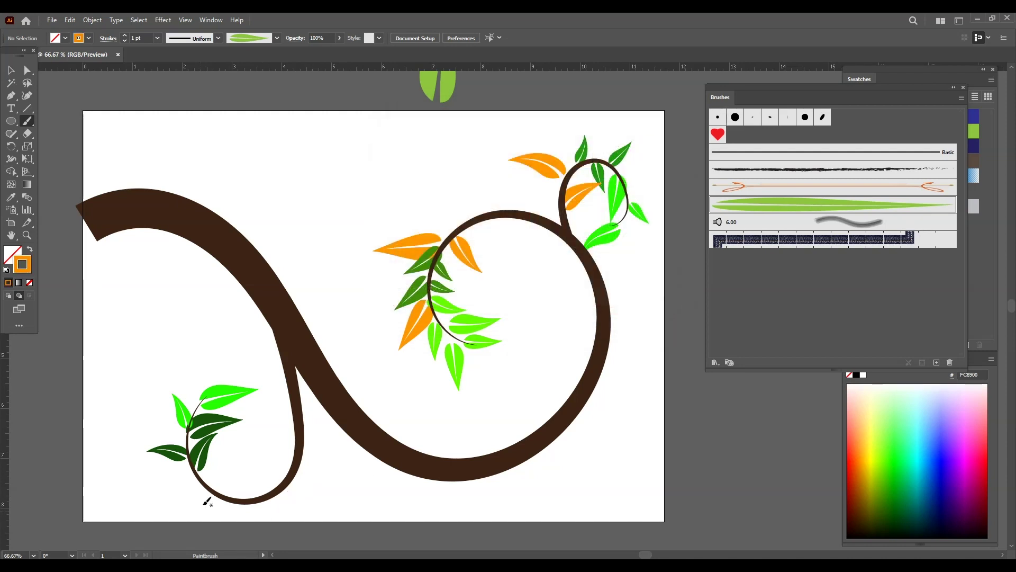
Step: Paint four orange leaves, two along the lower branch's bend, one at its tip and one at the small upper curl's end, and deselect
{"action": "left_click_drag", "start_coordinate": [164, 494], "coordinate": [224, 464]}
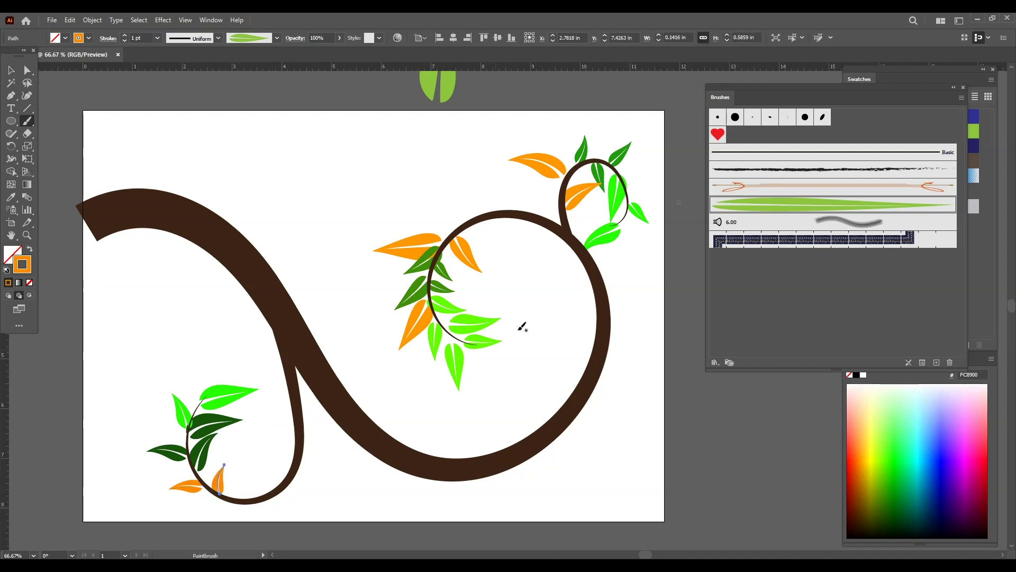
{"action": "left_click_drag", "start_coordinate": [620, 217], "coordinate": [633, 253]}
{"action": "key", "text": "v"}
{"action": "left_click", "coordinate": [280, 133]}
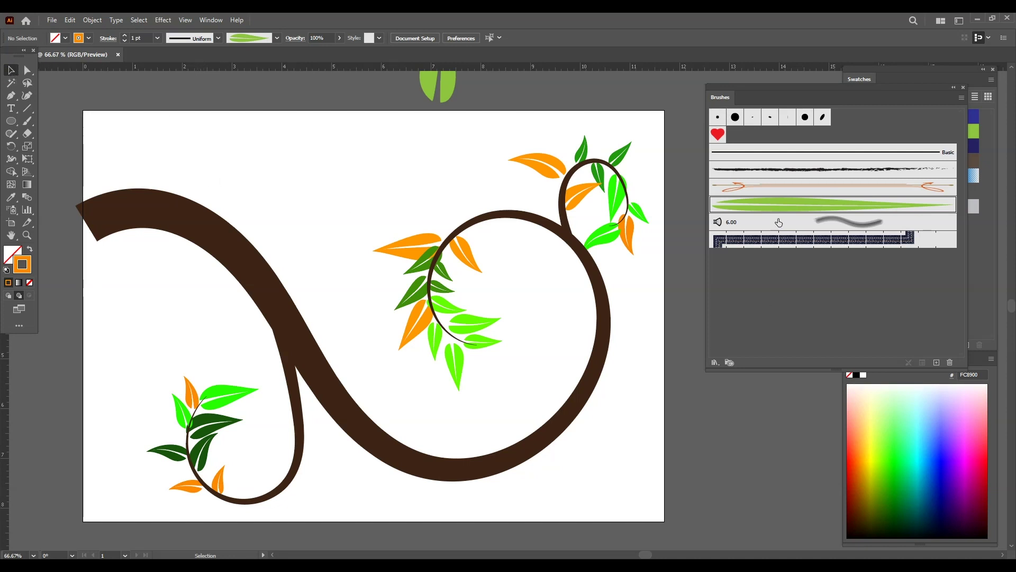
{"action": "left_click", "coordinate": [937, 363]}
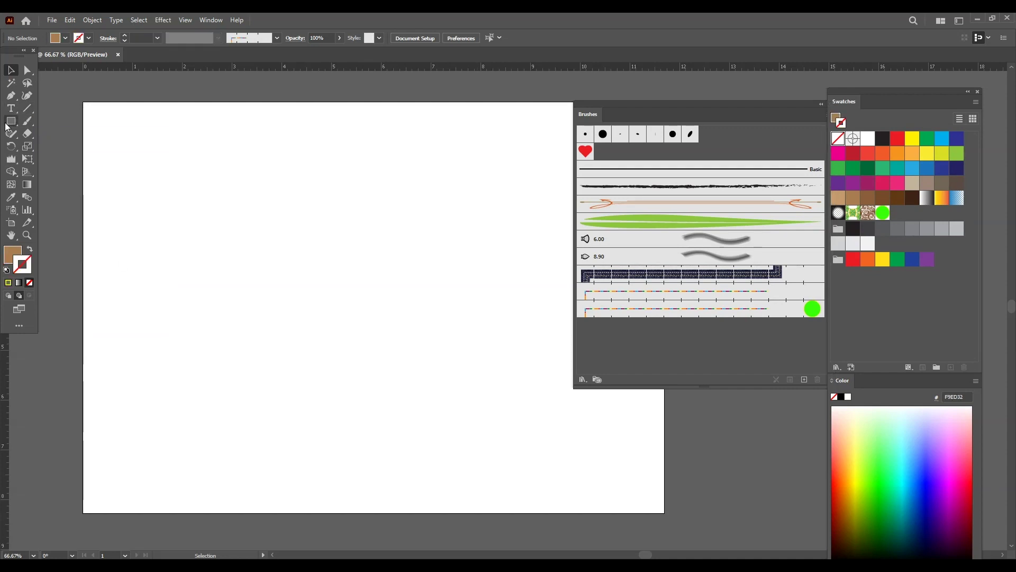
Step: Draw a brown horizontal rectangle about 8.29 by 0.51 in on the empty artboard and lightly roughen its top edge with the Wrinkle tool
{"action": "left_click", "coordinate": [6, 127]}
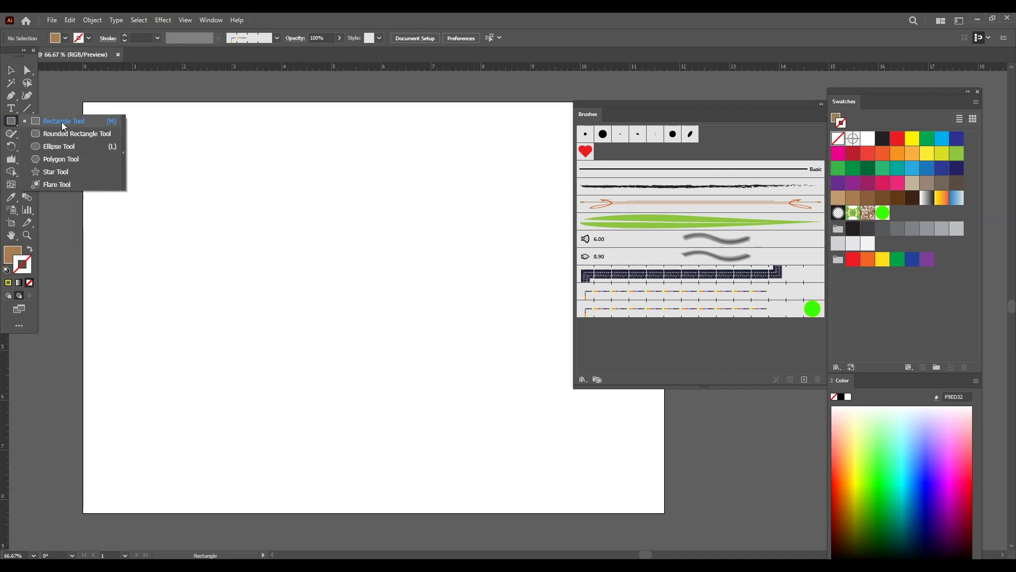
{"action": "left_click_drag", "start_coordinate": [140, 270], "coordinate": [553, 296]}
{"action": "left_click", "coordinate": [11, 159]}
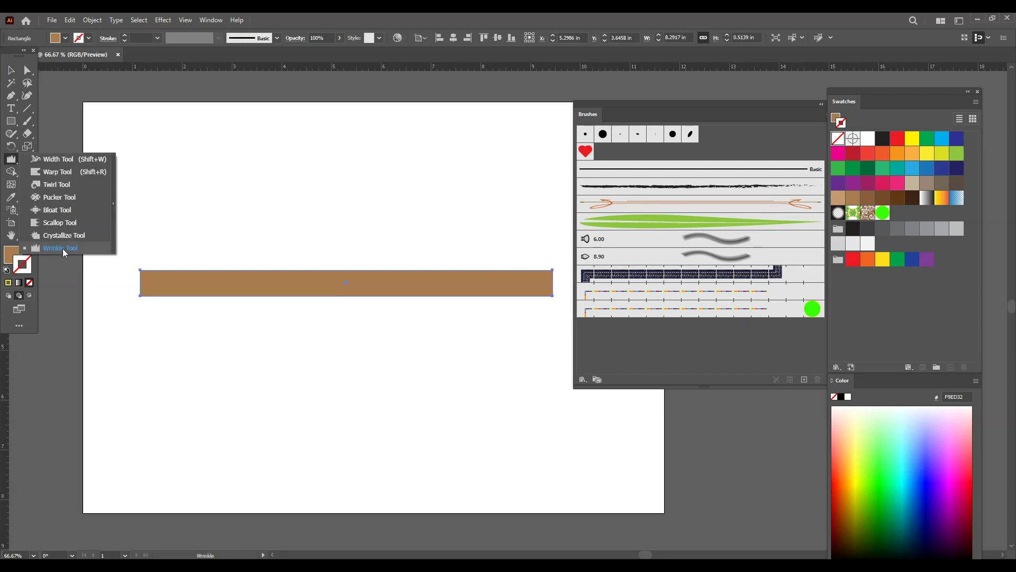
{"action": "left_click", "coordinate": [61, 245]}
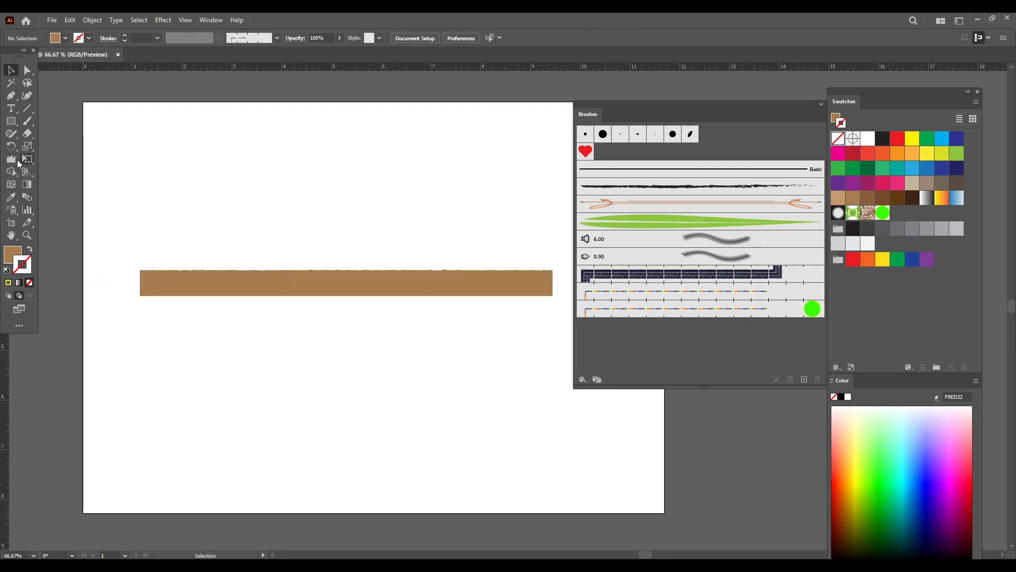
Step: Set the Wrinkle tool's brush width and height to 0.6 in and roughen the rectangle's whole top edge again
{"action": "double_click", "coordinate": [11, 159]}
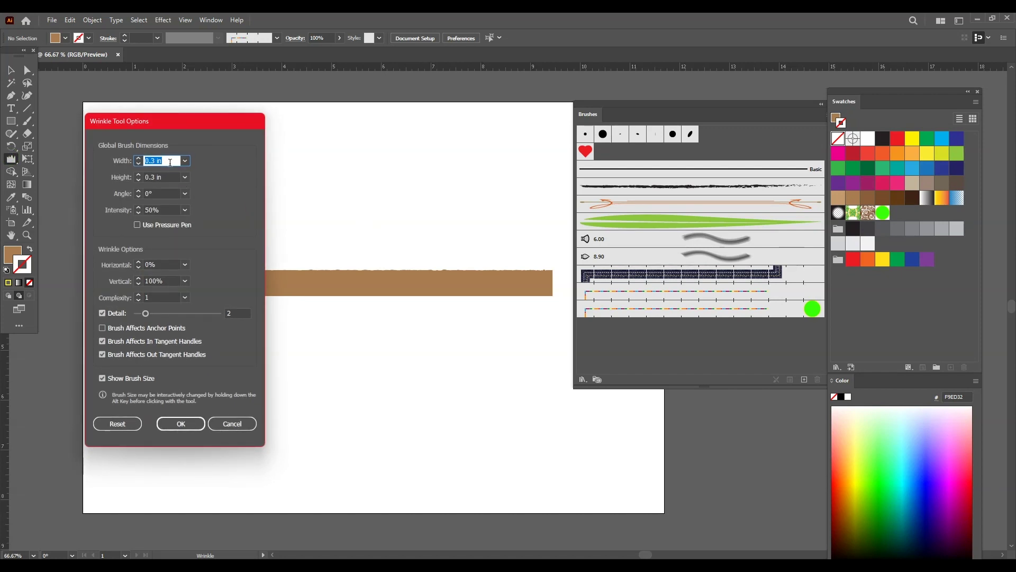
{"action": "type", "text": ".6"}
{"action": "key", "text": "Tab"}
{"action": "type", "text": "."}
{"action": "key", "text": "Return"}
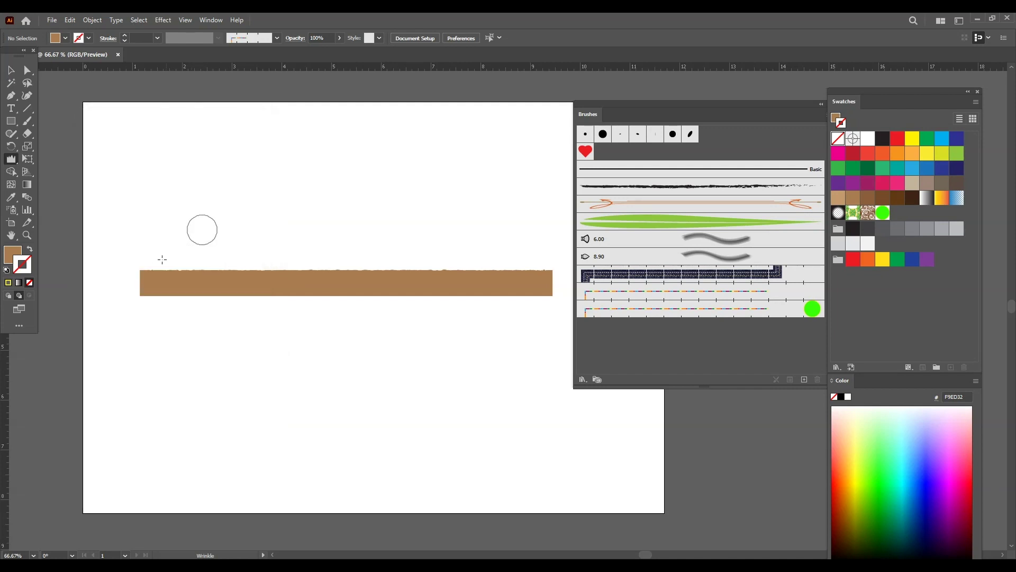
{"action": "left_click_drag", "start_coordinate": [150, 266], "coordinate": [554, 271]}
{"action": "left_click", "coordinate": [11, 70]}
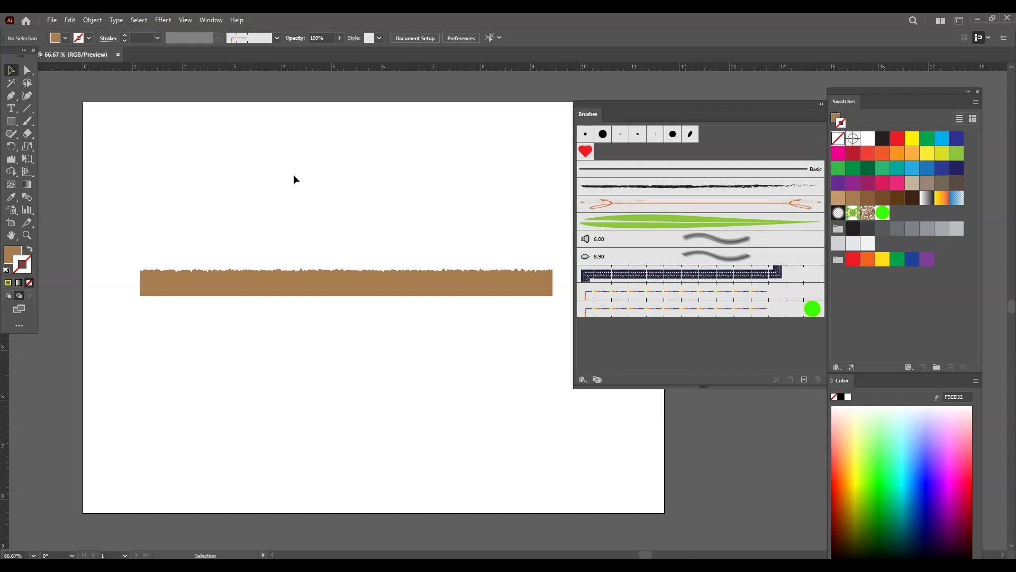
Step: Create an art brush from the wrinkled brown rectangle, with Scale Proportionately and the Hue Shift colorization method
{"action": "left_click_drag", "start_coordinate": [415, 283], "coordinate": [397, 269]}
{"action": "left_click_drag", "start_coordinate": [461, 272], "coordinate": [779, 354]}
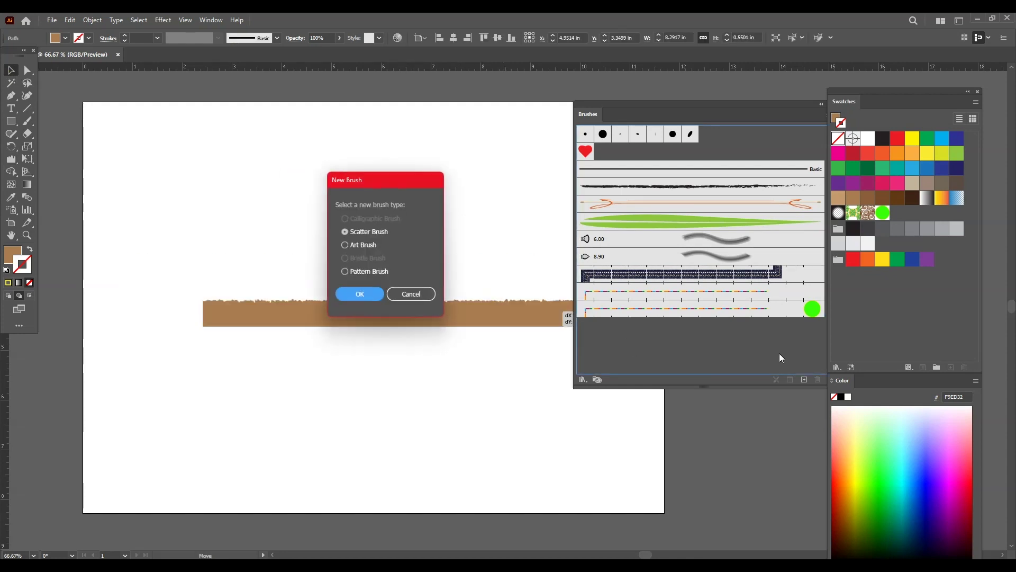
{"action": "left_click", "coordinate": [348, 246]}
{"action": "left_click", "coordinate": [360, 295]}
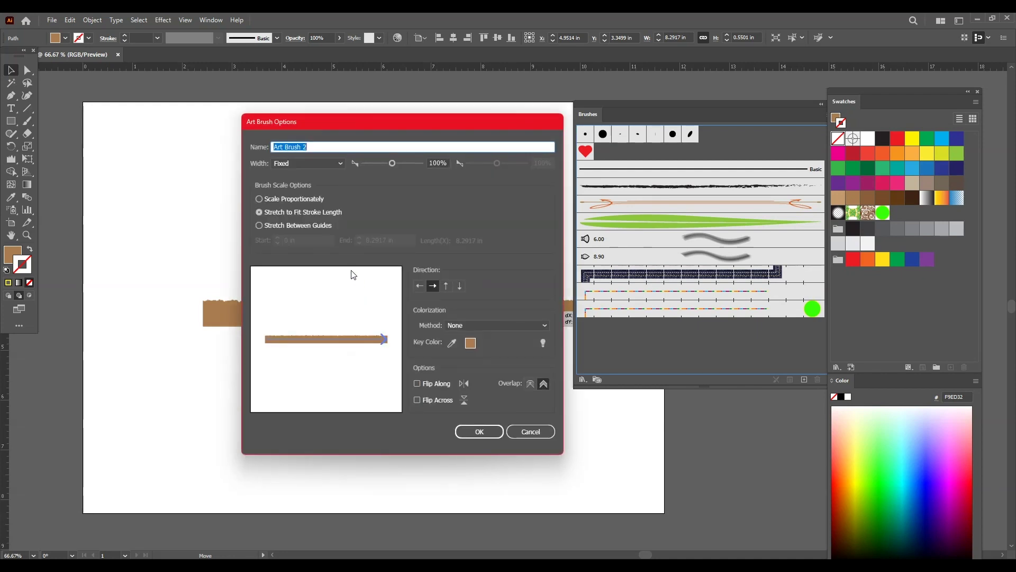
{"action": "left_click", "coordinate": [271, 198]}
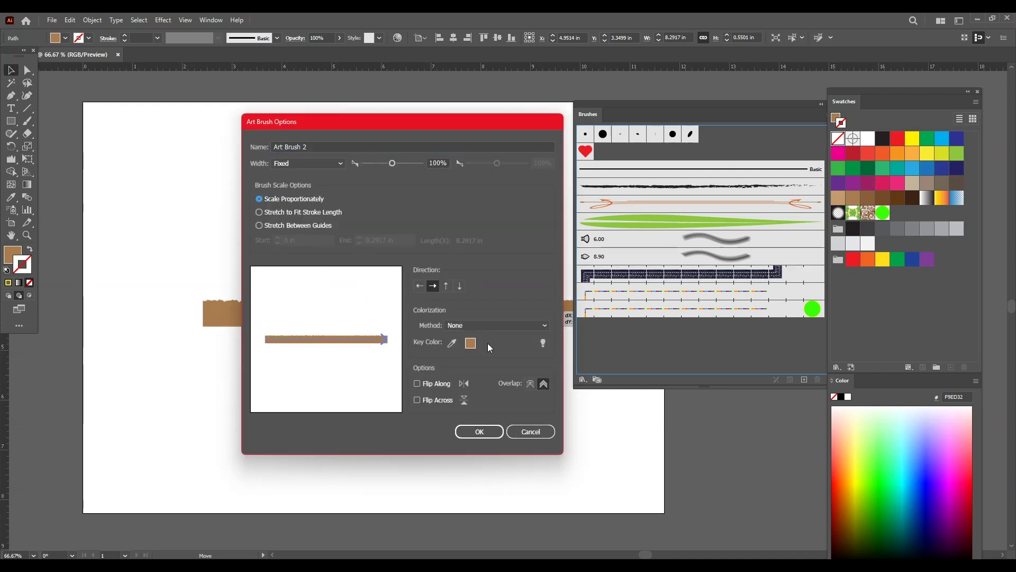
{"action": "left_click", "coordinate": [485, 327]}
{"action": "left_click", "coordinate": [475, 370]}
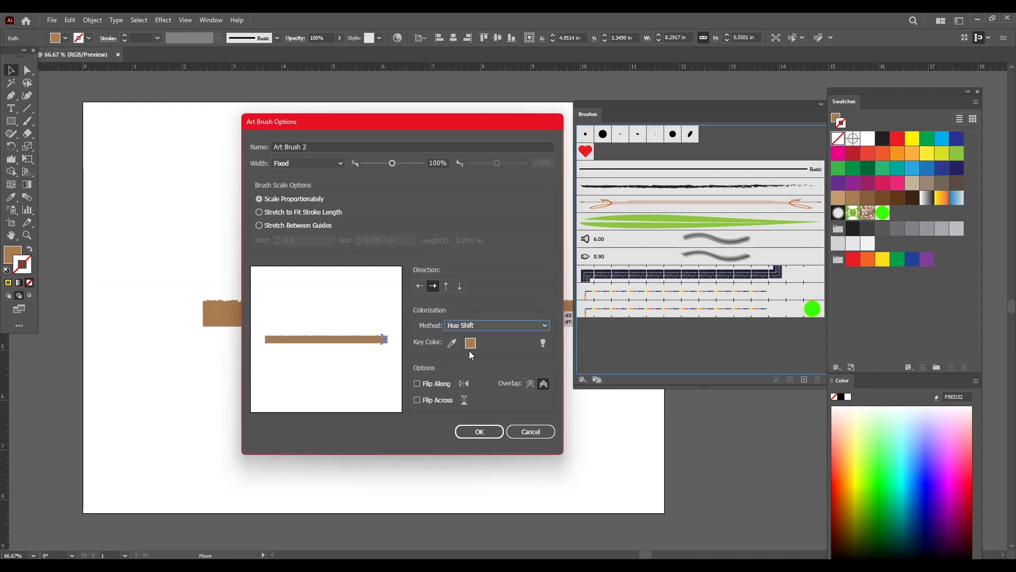
{"action": "left_click", "coordinate": [489, 434]}
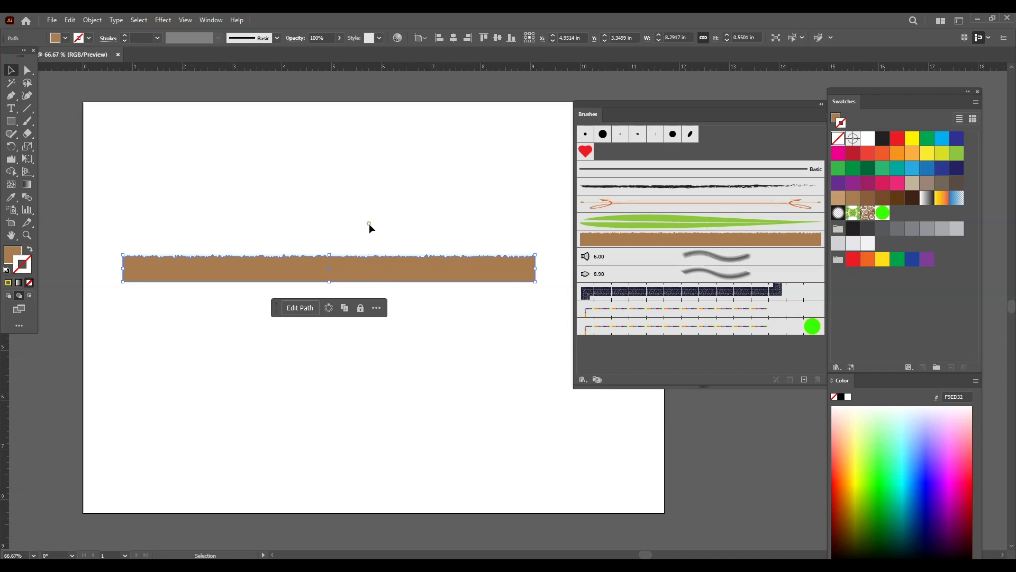
Step: Move the wrinkled shape off the artboard and draw a thin brown rectangle about 5.44 by 0.42 in
{"action": "left_click", "coordinate": [368, 222]}
{"action": "left_click_drag", "start_coordinate": [397, 277], "coordinate": [735, 521]}
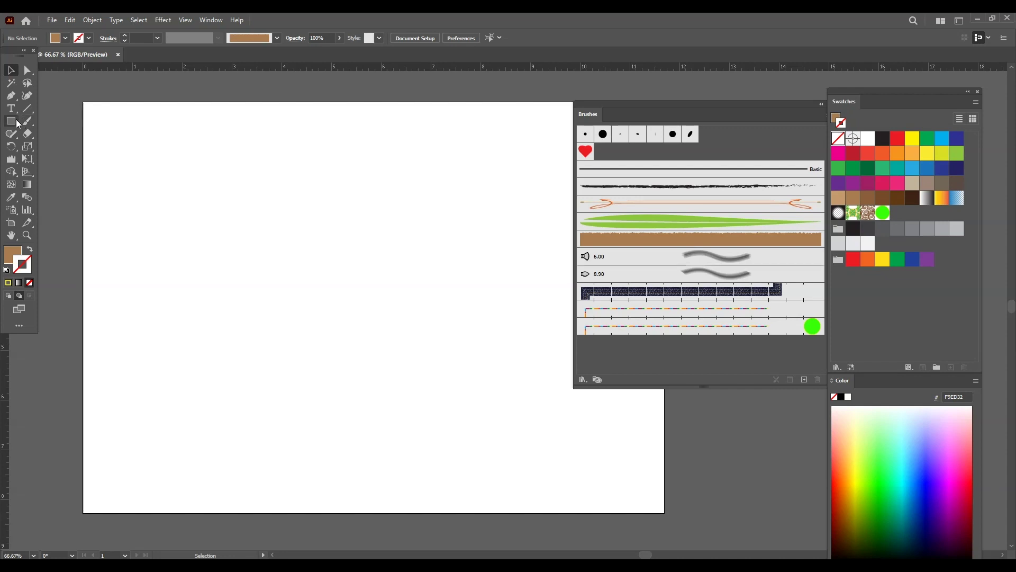
{"action": "left_click", "coordinate": [11, 121]}
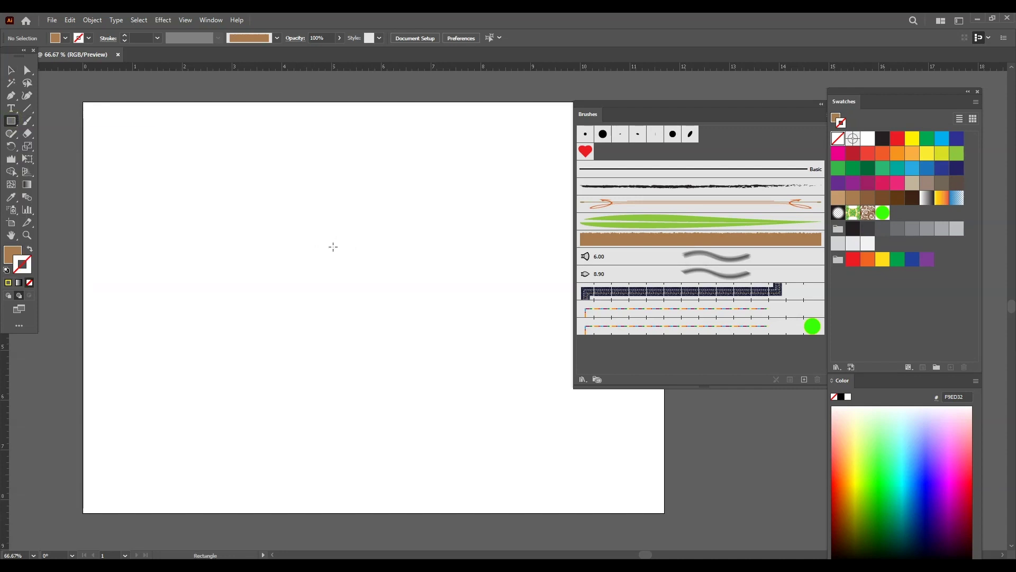
{"action": "mouse_move", "coordinate": [202, 234]}
{"action": "left_mouse_down"}
{"action": "mouse_move", "coordinate": [359, 268]}
{"action": "mouse_move", "coordinate": [474, 255]}
{"action": "left_mouse_up"}
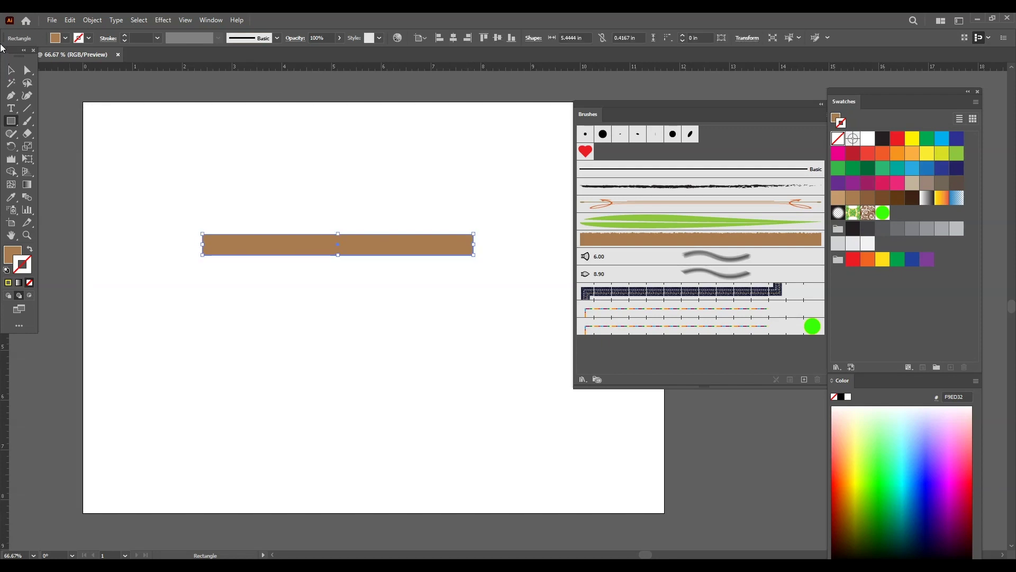
Step: Give the new rectangle a green fill (009444) and no stroke
{"action": "left_click", "coordinate": [12, 71]}
{"action": "left_click", "coordinate": [853, 168]}
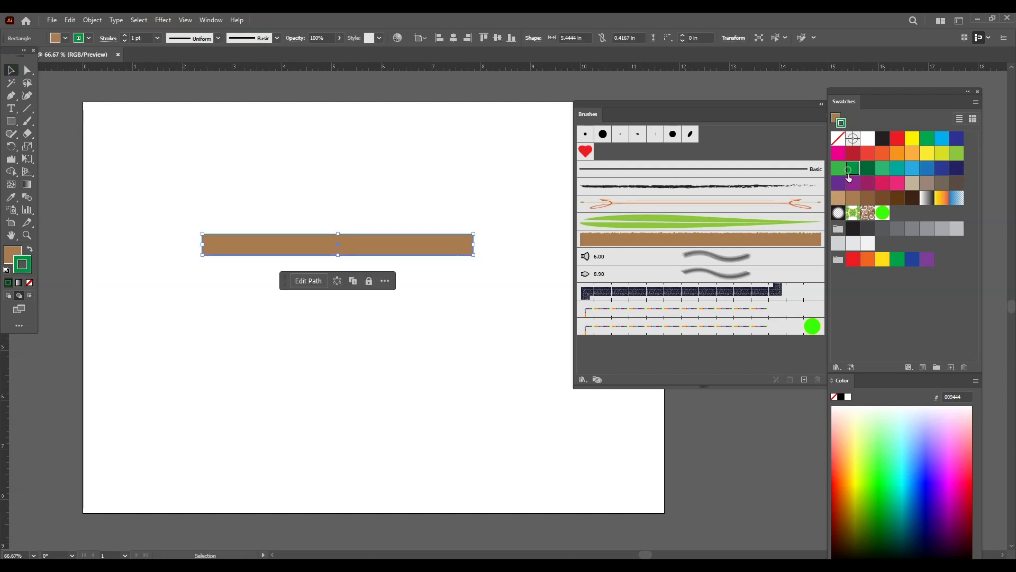
{"action": "left_click", "coordinate": [30, 248]}
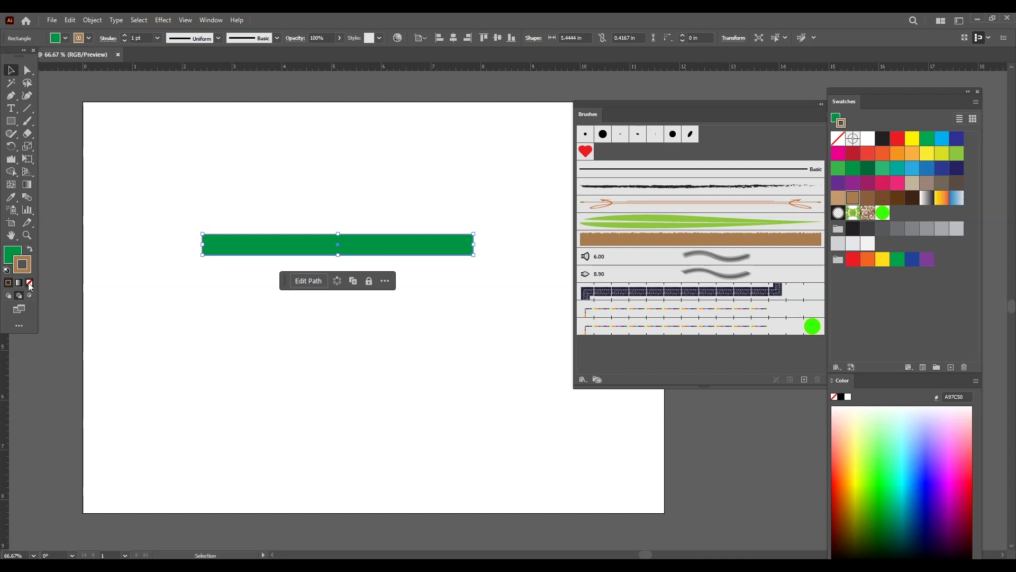
{"action": "left_click", "coordinate": [30, 284]}
{"action": "left_click", "coordinate": [316, 177]}
{"action": "left_click", "coordinate": [398, 252]}
Step: Add an anchor point at the middle of each short end of the green rectangle
{"action": "key", "text": "ctrl+plus"}
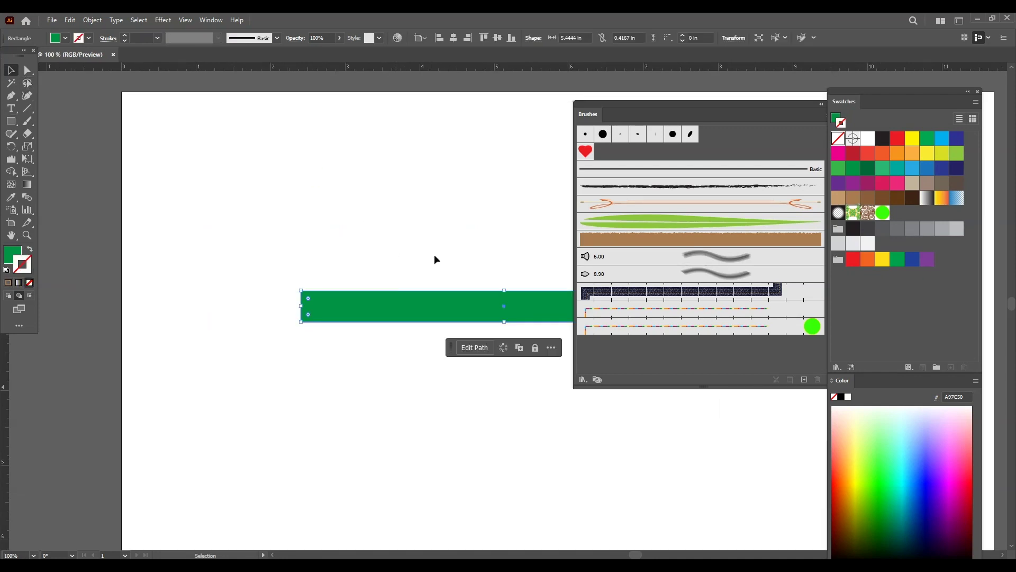
{"action": "left_click_drag", "start_coordinate": [436, 259], "coordinate": [274, 181]}
{"action": "key", "text": "space"}
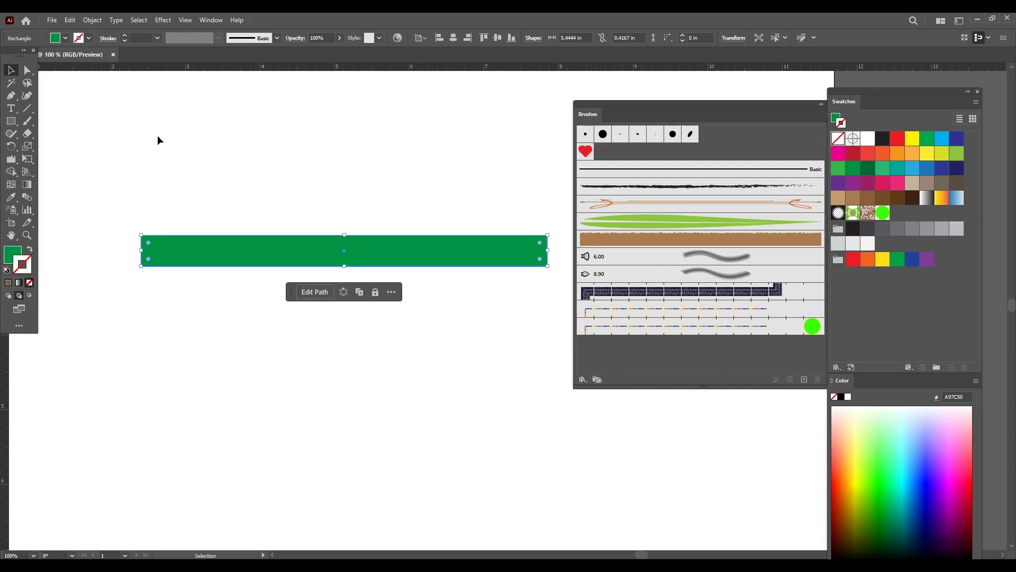
{"action": "left_click", "coordinate": [11, 95]}
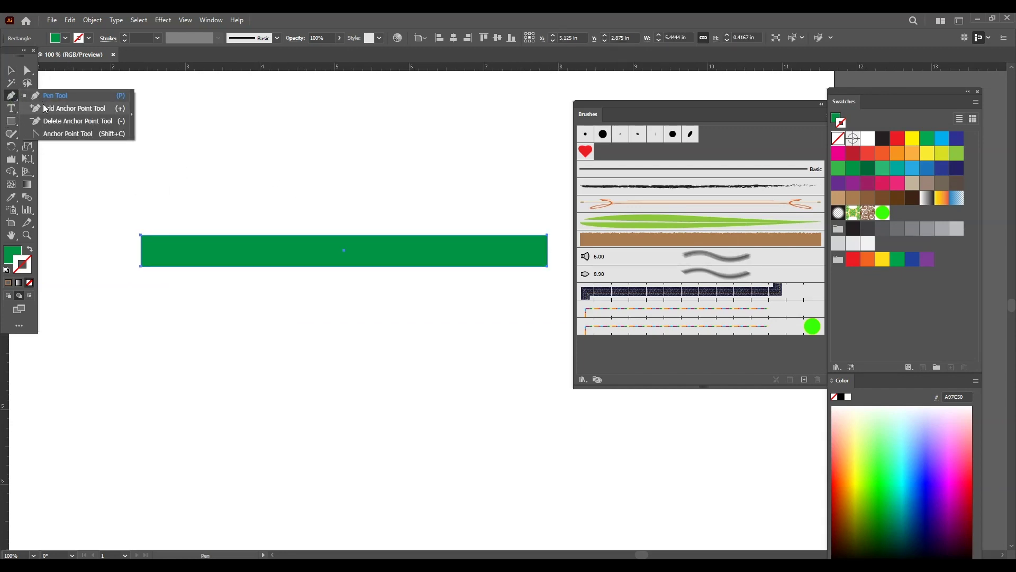
{"action": "left_click", "coordinate": [46, 110]}
{"action": "left_click", "coordinate": [548, 250]}
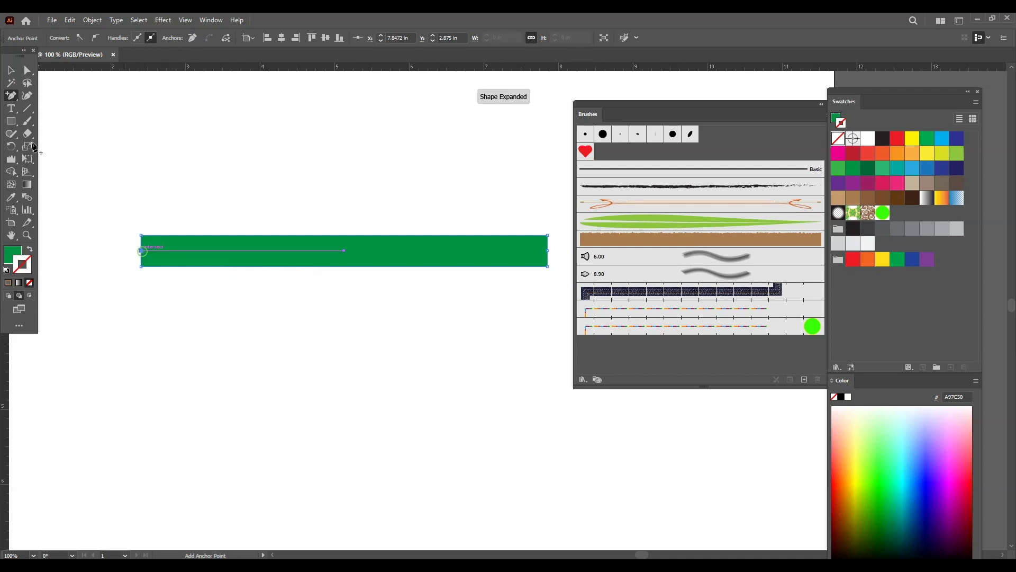
{"action": "left_click", "coordinate": [142, 250]}
Step: Pull the left end's middle anchor point outward into a long tip, and move the whole shape back onto the artboard
{"action": "key", "text": "a"}
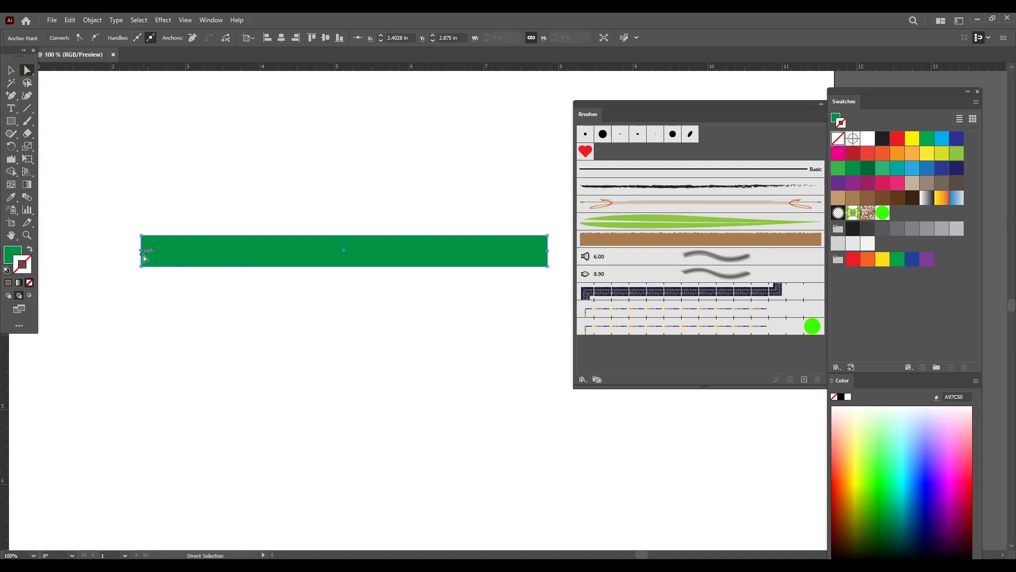
{"action": "key", "text": "ctrl+minus"}
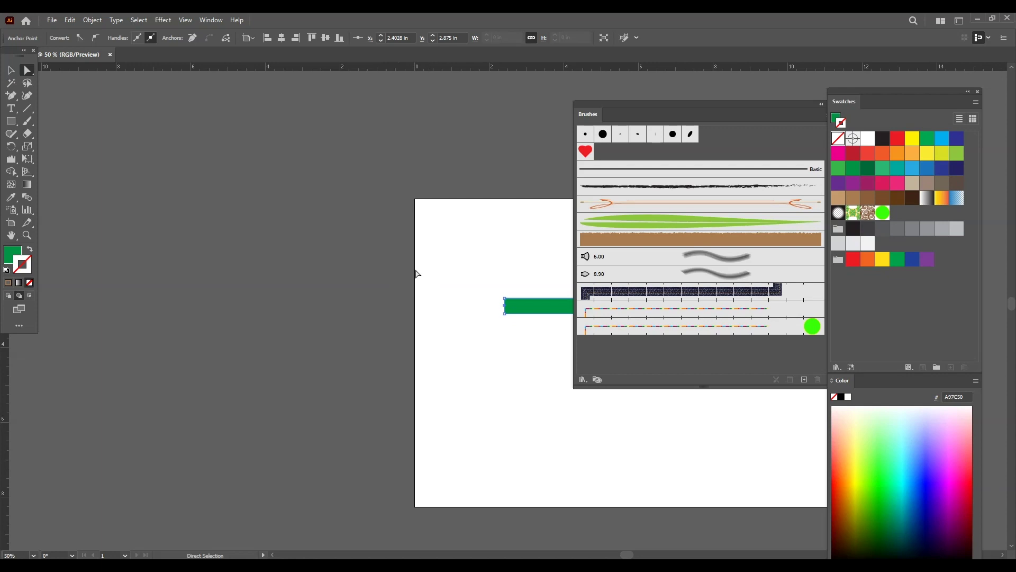
{"action": "left_click_drag", "start_coordinate": [398, 273], "coordinate": [284, 273]}
{"action": "left_click", "coordinate": [443, 348]}
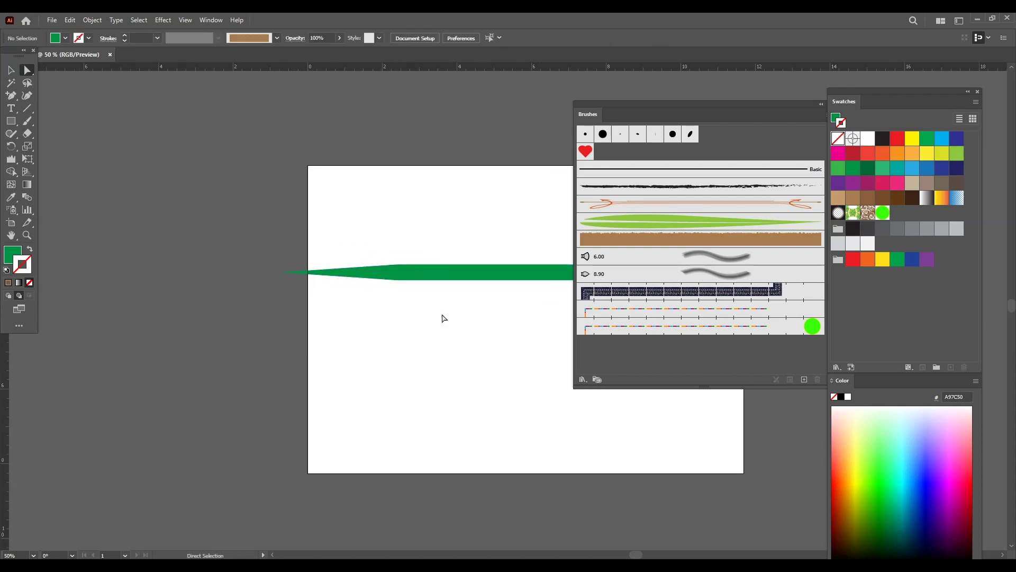
{"action": "left_click_drag", "start_coordinate": [483, 335], "coordinate": [330, 316]}
{"action": "left_click_drag", "start_coordinate": [284, 253], "coordinate": [334, 289]}
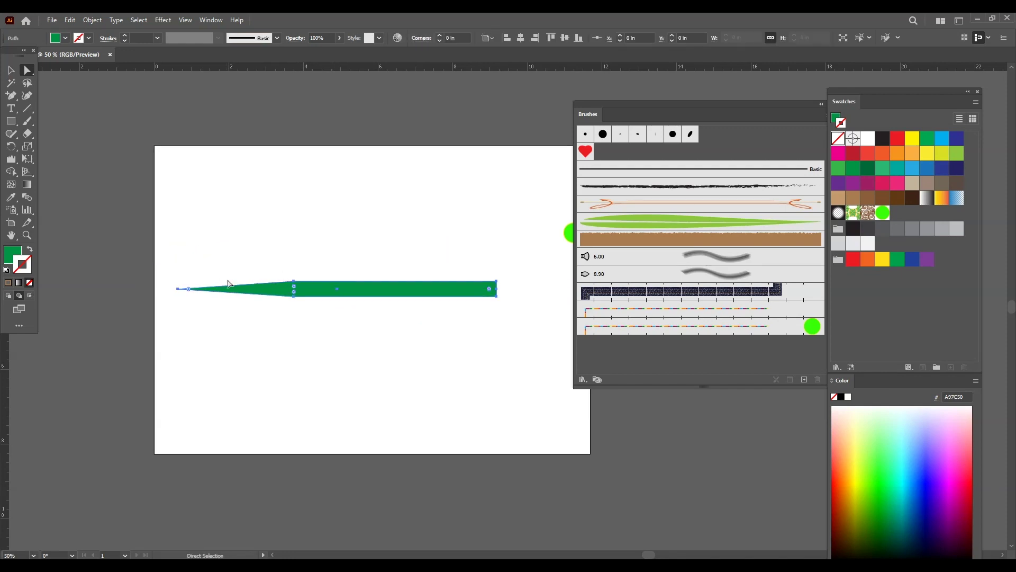
Step: Move the right end's middle anchor point outward to form a shorter tip on the green shape
{"action": "left_click_drag", "start_coordinate": [498, 289], "coordinate": [502, 288]}
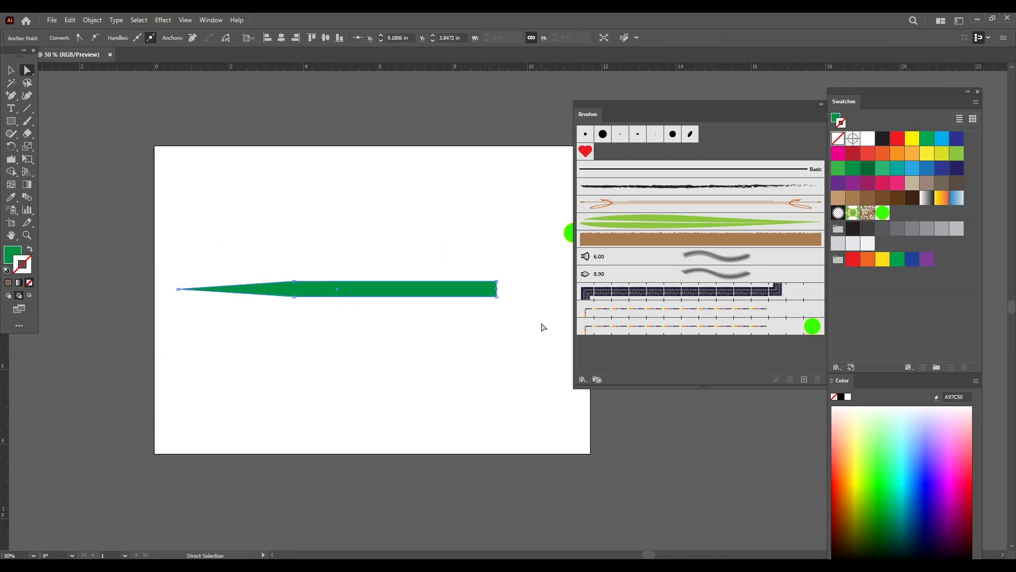
{"action": "key", "text": "shift+Right"}
{"action": "key", "text": "shift+Right"}
{"action": "key", "text": "shift+Right"}
{"action": "key", "text": "shift+Right"}
{"action": "key", "text": "shift+Right"}
{"action": "key", "text": "shift+Right"}
Step: Make the pointed green shape thinner by lowering its top edge, and deselect it
{"action": "key", "text": "v"}
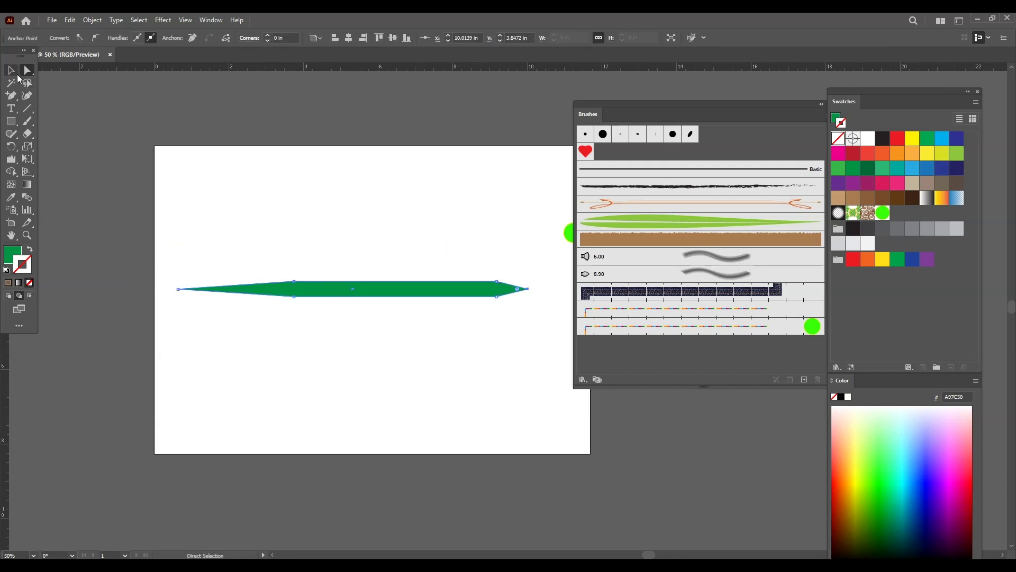
{"action": "left_click", "coordinate": [351, 299]}
{"action": "left_click", "coordinate": [363, 284]}
{"action": "left_click_drag", "start_coordinate": [353, 281], "coordinate": [355, 288]}
{"action": "left_click", "coordinate": [365, 249]}
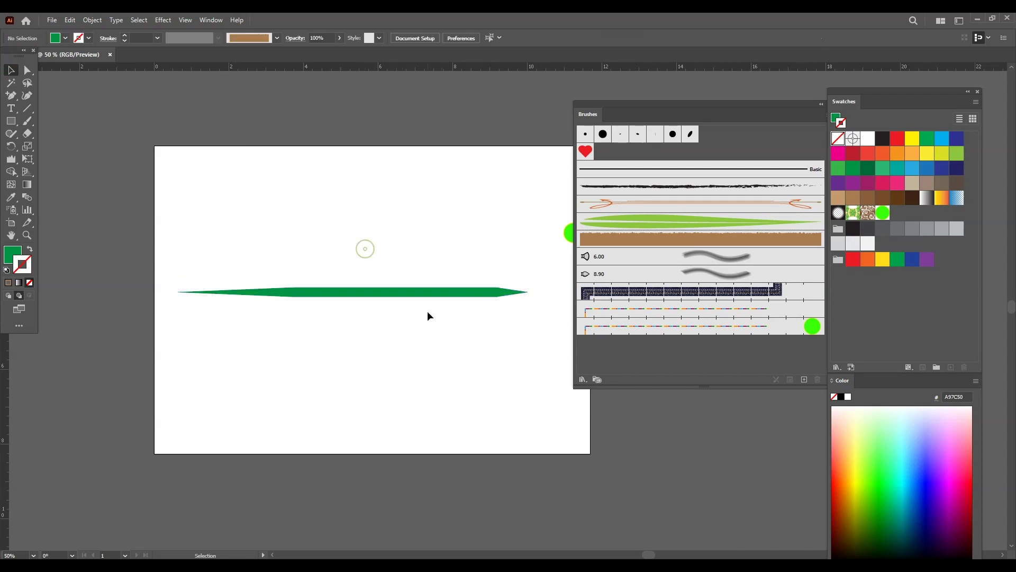
Step: Create an art brush from the pointed green shape with proportional scaling, leftward direction and Hue Shift colorization
{"action": "mouse_move", "coordinate": [408, 293]}
{"action": "left_mouse_down"}
{"action": "mouse_move", "coordinate": [627, 363]}
{"action": "mouse_move", "coordinate": [777, 355]}
{"action": "left_mouse_up"}
{"action": "left_click", "coordinate": [351, 244]}
{"action": "left_click", "coordinate": [359, 295]}
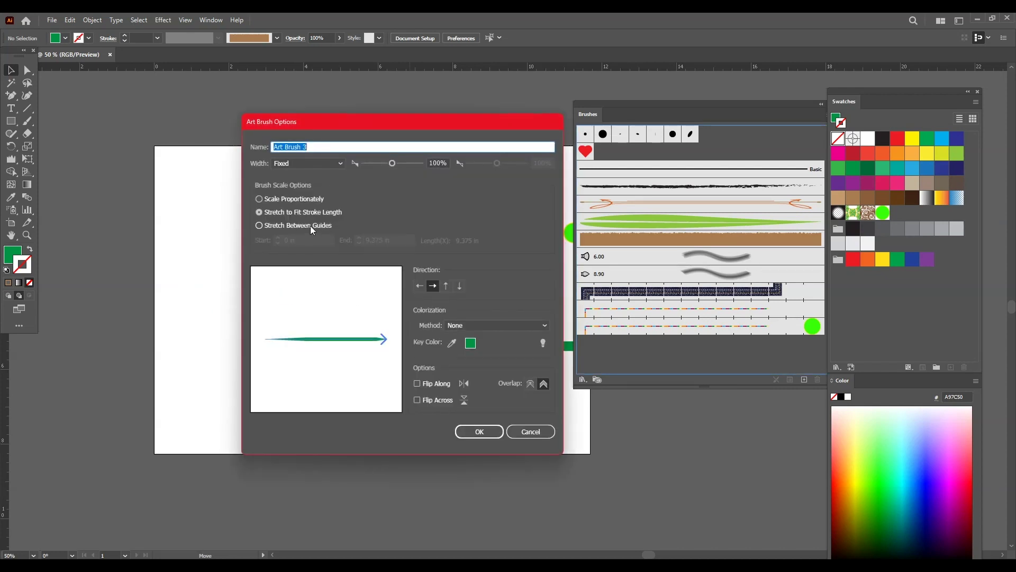
{"action": "left_click", "coordinate": [260, 199]}
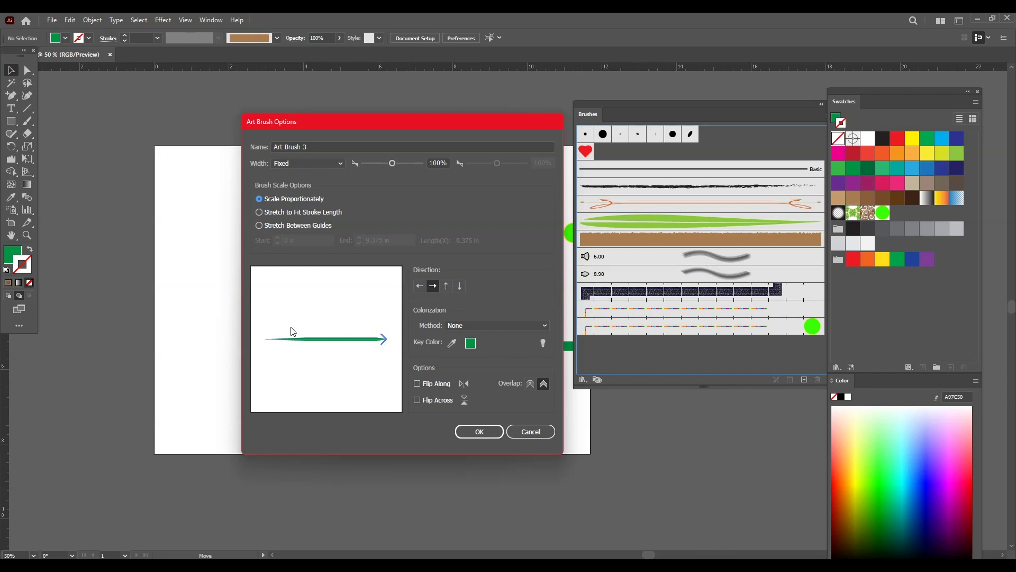
{"action": "left_click", "coordinate": [420, 286]}
{"action": "left_click", "coordinate": [490, 325]}
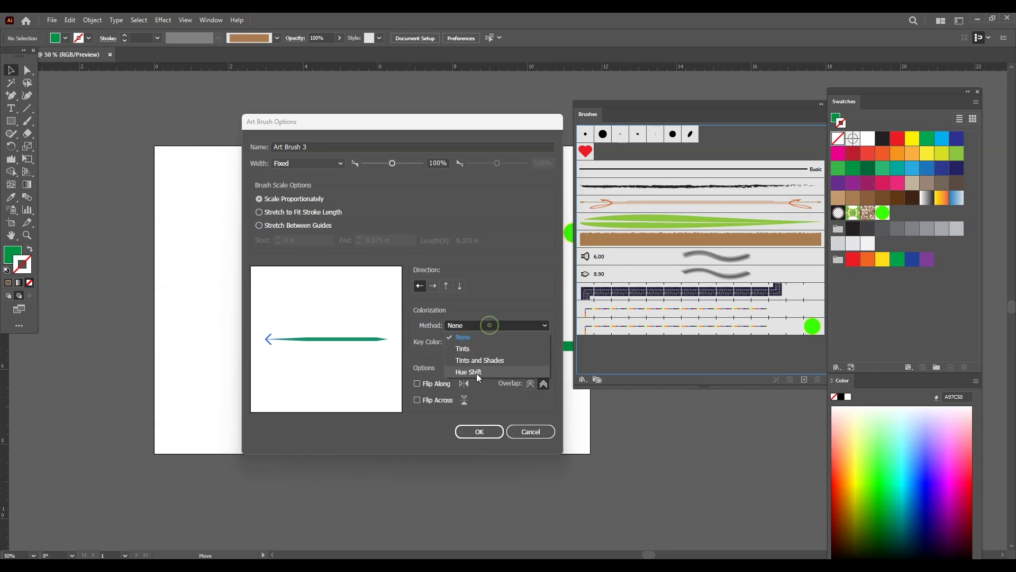
{"action": "left_click", "coordinate": [478, 370]}
{"action": "left_click", "coordinate": [478, 432]}
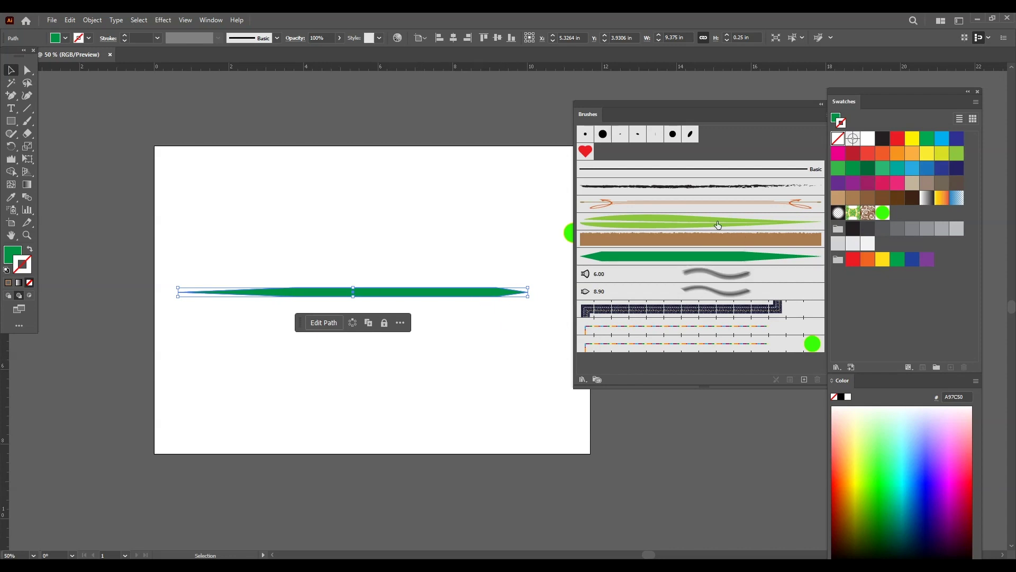
Step: Move the green shape off the artboard and draw a vertical line about 5.4 in long on the artboard
{"action": "mouse_move", "coordinate": [465, 285]}
{"action": "left_mouse_down"}
{"action": "mouse_move", "coordinate": [479, 324]}
{"action": "mouse_move", "coordinate": [763, 494]}
{"action": "left_mouse_up"}
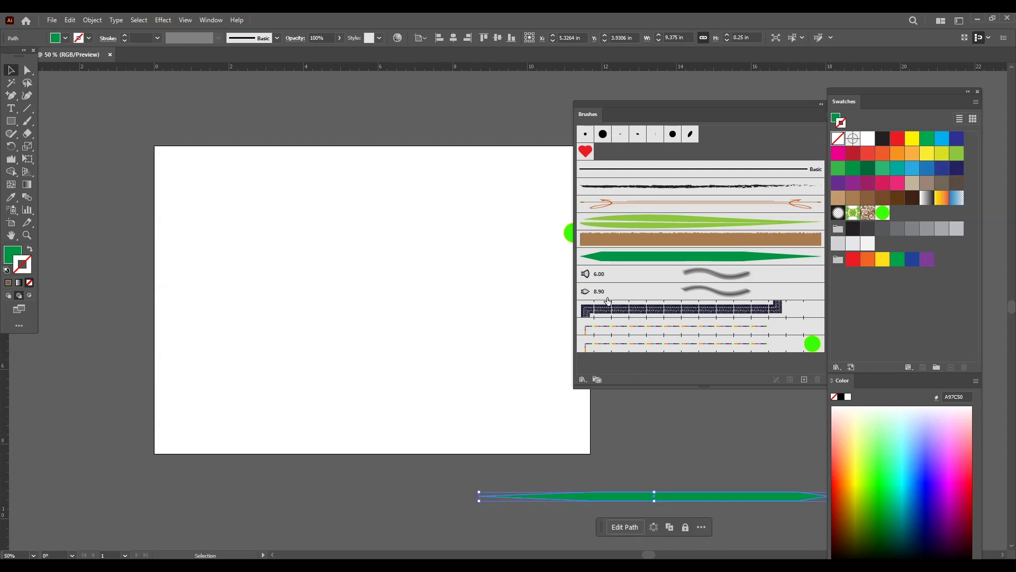
{"action": "left_click", "coordinate": [125, 148]}
{"action": "left_click", "coordinate": [27, 108]}
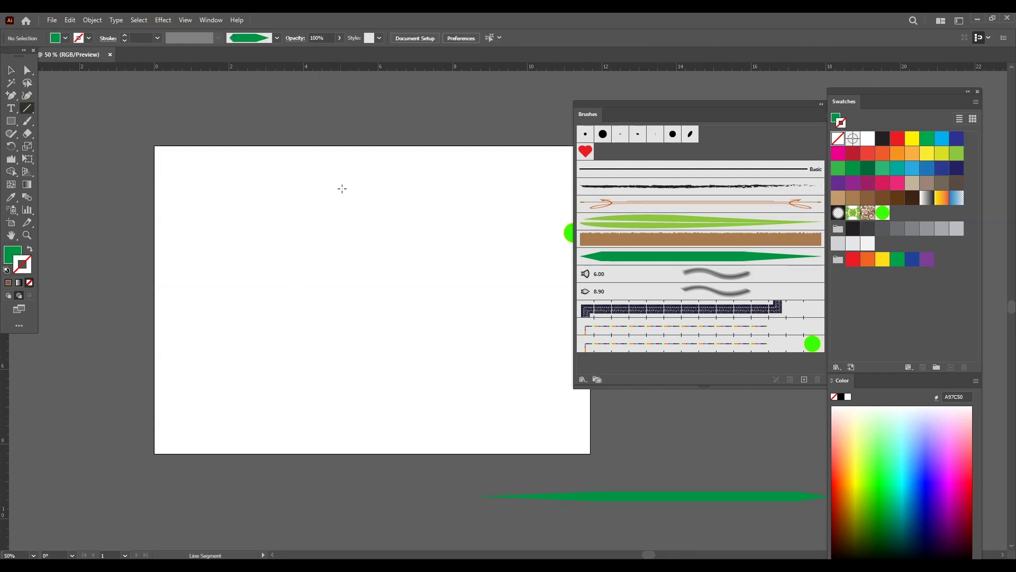
{"action": "left_click_drag", "start_coordinate": [358, 176], "coordinate": [359, 379]}
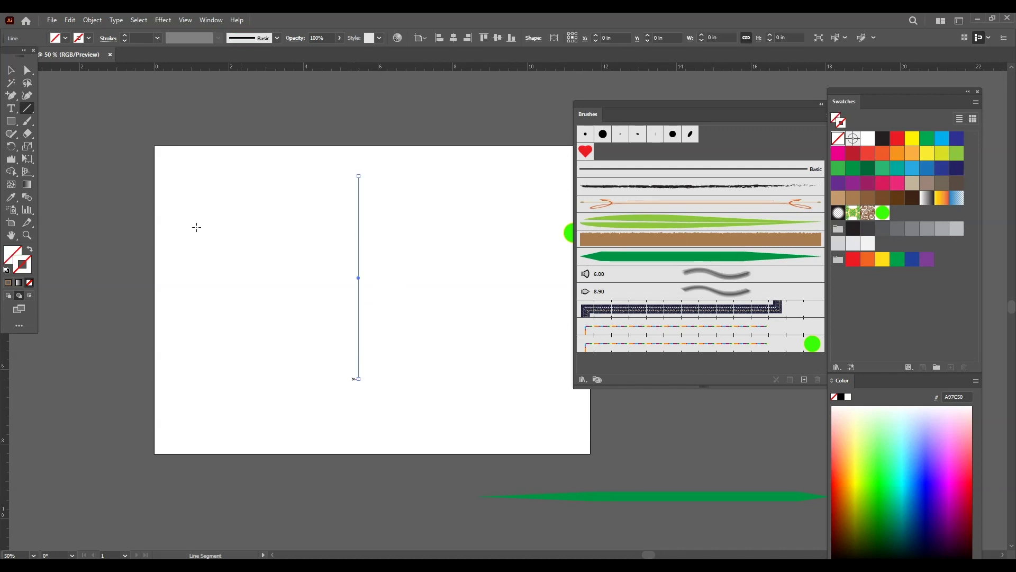
Step: Give the vertical line a dark green 123F07 stroke of 5 pt and deselect it
{"action": "left_click", "coordinate": [10, 70]}
{"action": "double_click", "coordinate": [22, 265]}
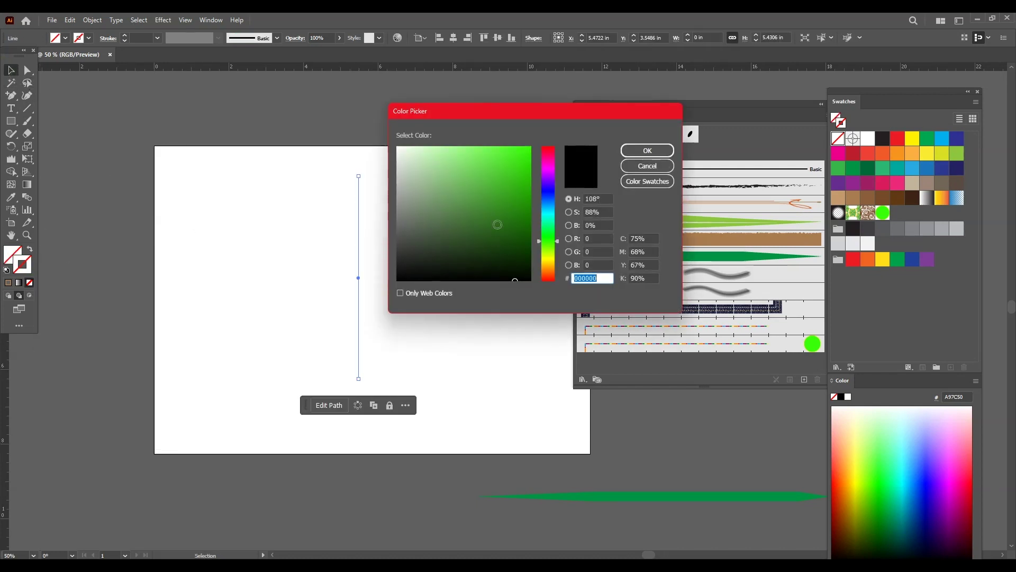
{"action": "left_click", "coordinate": [516, 248]}
{"action": "left_click", "coordinate": [648, 151]}
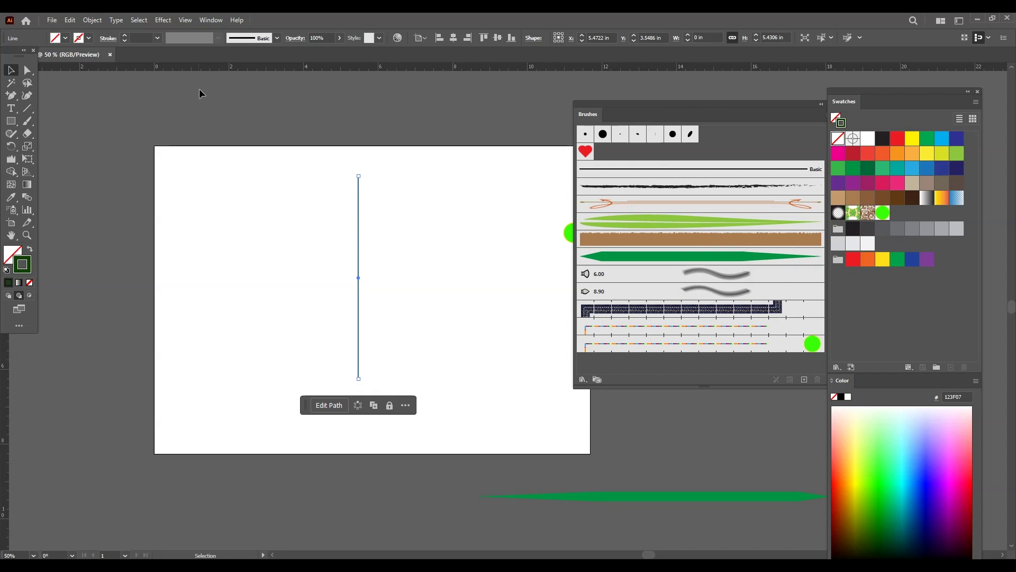
{"action": "left_click", "coordinate": [157, 39]}
{"action": "left_click", "coordinate": [173, 131]}
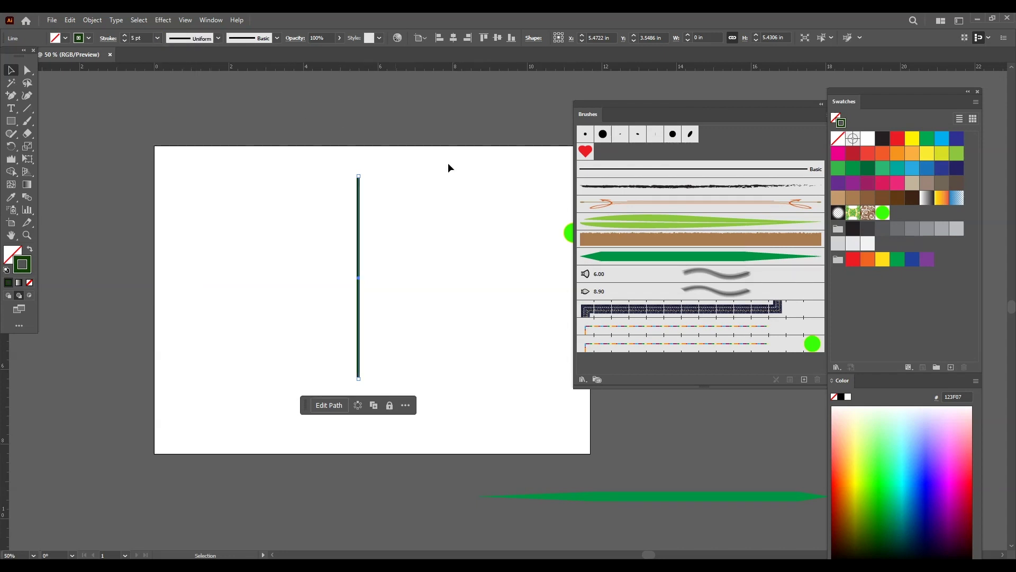
{"action": "left_click", "coordinate": [538, 203]}
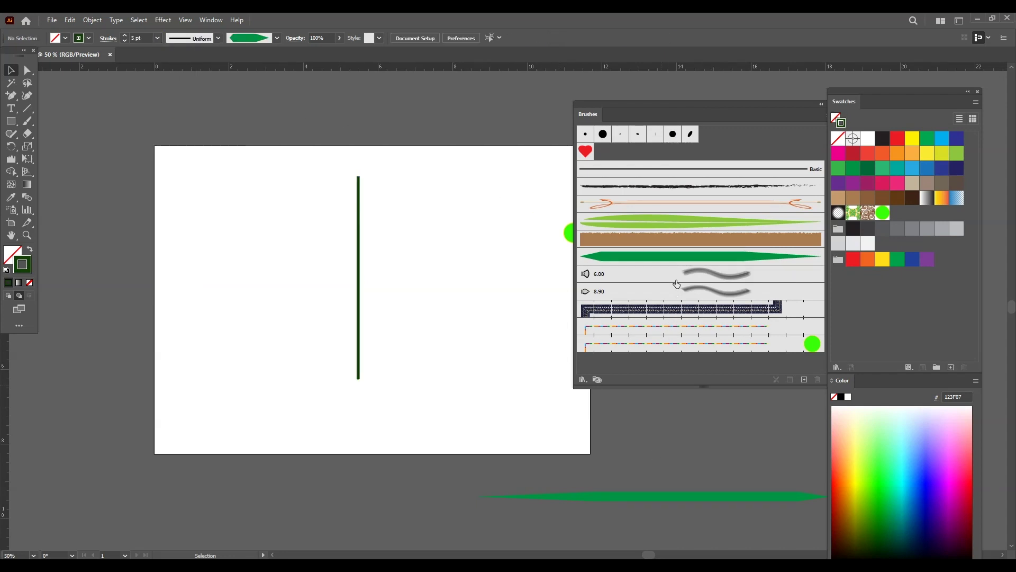
Step: Paint a leaf from the stem's upper end with the pointed green art brush and set its stroke color to 2ABF00
{"action": "left_click", "coordinate": [675, 258]}
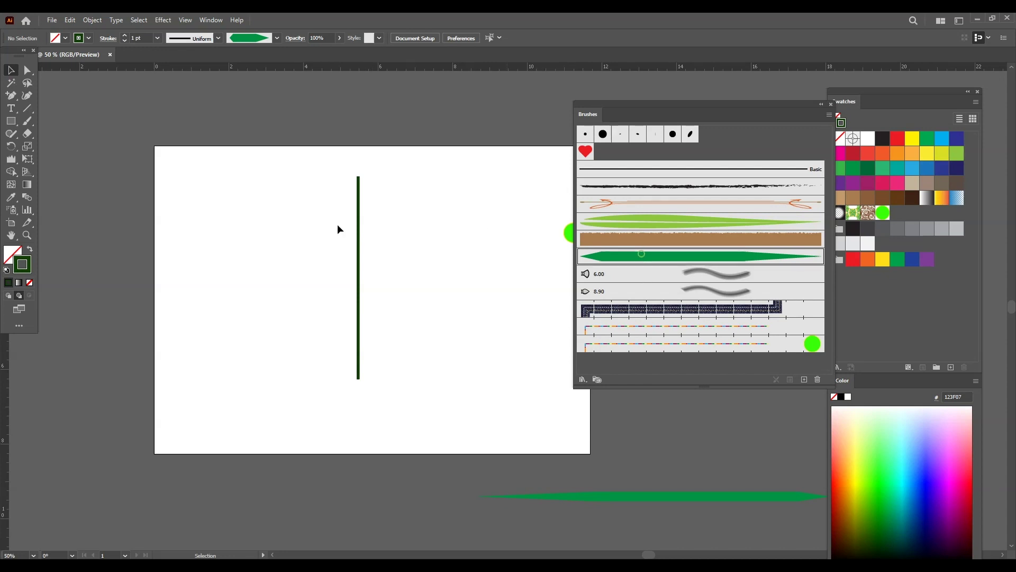
{"action": "left_click", "coordinate": [29, 122]}
{"action": "left_click_drag", "start_coordinate": [355, 181], "coordinate": [318, 254]}
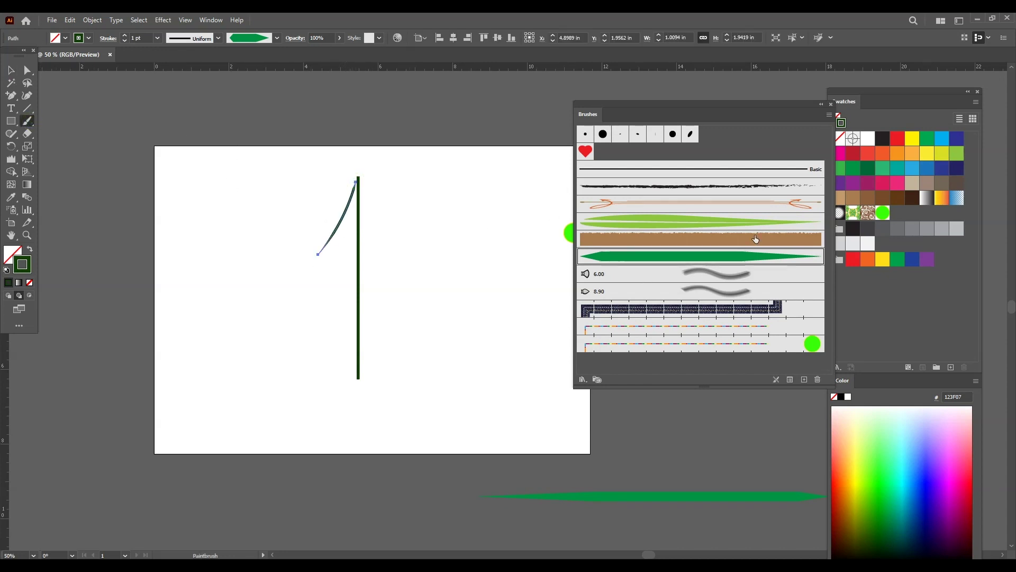
{"action": "double_click", "coordinate": [22, 264]}
{"action": "type", "text": "2ABF00"}
{"action": "left_click", "coordinate": [633, 150]}
Step: Paint slanted green leaves down the left side of the stem and one on the right of its upper end
{"action": "left_click_drag", "start_coordinate": [360, 182], "coordinate": [426, 235]}
{"action": "left_click_drag", "start_coordinate": [358, 178], "coordinate": [289, 259]}
{"action": "left_click_drag", "start_coordinate": [357, 182], "coordinate": [306, 284]}
{"action": "left_click_drag", "start_coordinate": [354, 236], "coordinate": [317, 298]}
{"action": "left_click_drag", "start_coordinate": [353, 267], "coordinate": [298, 354]}
{"action": "left_click_drag", "start_coordinate": [353, 229], "coordinate": [315, 283]}
{"action": "mouse_move", "coordinate": [352, 188]}
{"action": "left_mouse_down"}
{"action": "mouse_move", "coordinate": [306, 238]}
{"action": "mouse_move", "coordinate": [318, 199]}
{"action": "mouse_move", "coordinate": [290, 218]}
{"action": "mouse_move", "coordinate": [395, 222]}
{"action": "left_mouse_up"}
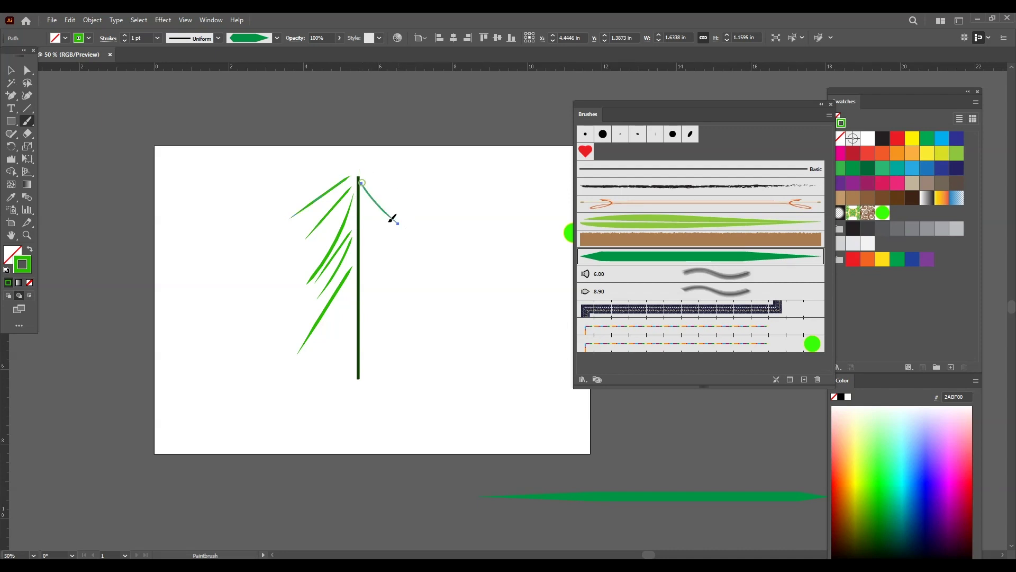
{"action": "left_click_drag", "start_coordinate": [361, 175], "coordinate": [409, 223]}
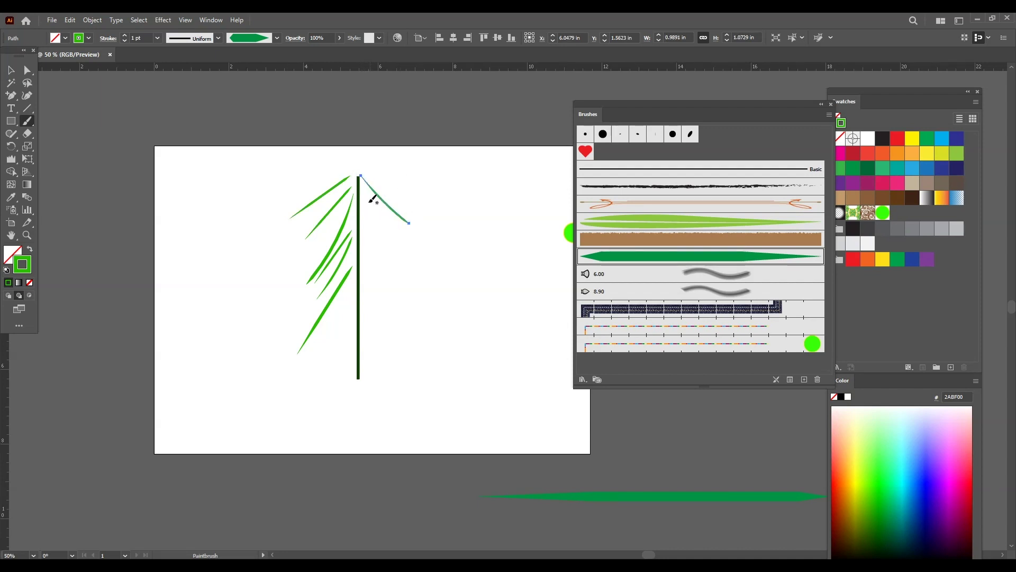
Step: Configure the Paintbrush tool to stop keeping strokes selected and to edit selected paths within 8 pixels
{"action": "double_click", "coordinate": [30, 124]}
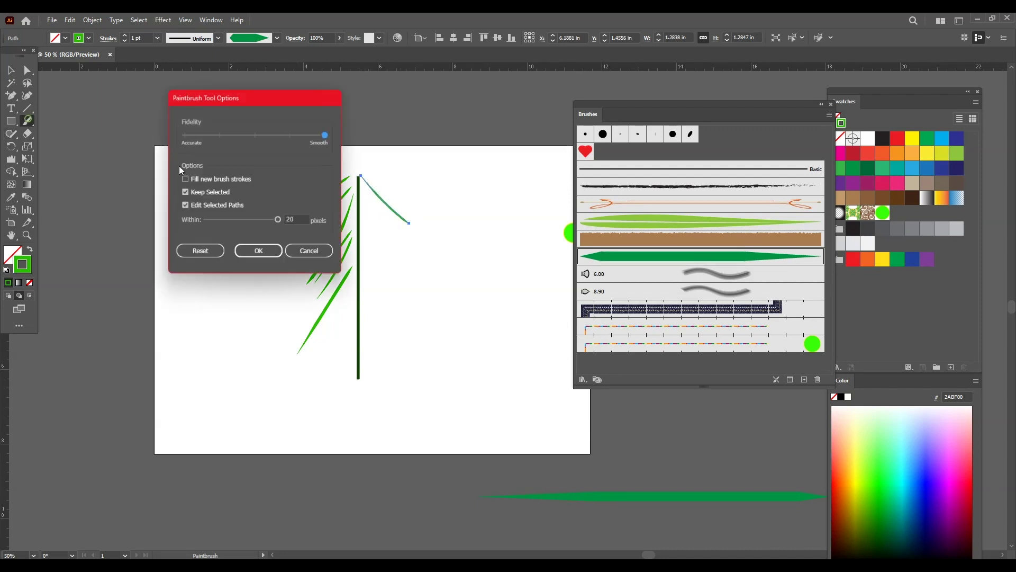
{"action": "left_click", "coordinate": [216, 193]}
{"action": "left_click_drag", "start_coordinate": [268, 220], "coordinate": [237, 228]}
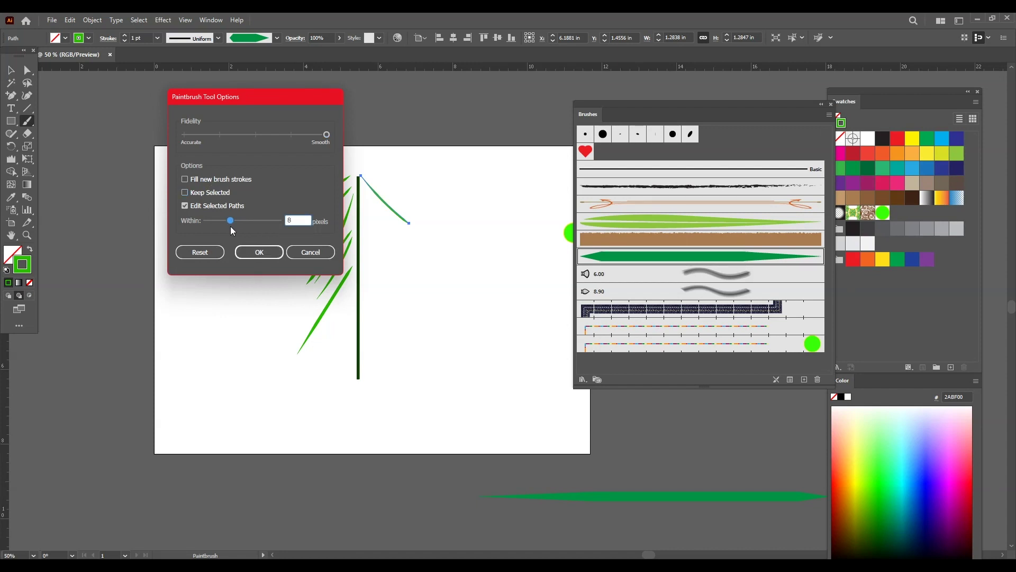
{"action": "left_click", "coordinate": [259, 253]}
Step: Paint drooping green leaves down the right side of the stem and around its lower end
{"action": "left_click_drag", "start_coordinate": [360, 185], "coordinate": [392, 244]}
{"action": "left_click_drag", "start_coordinate": [363, 181], "coordinate": [395, 230]}
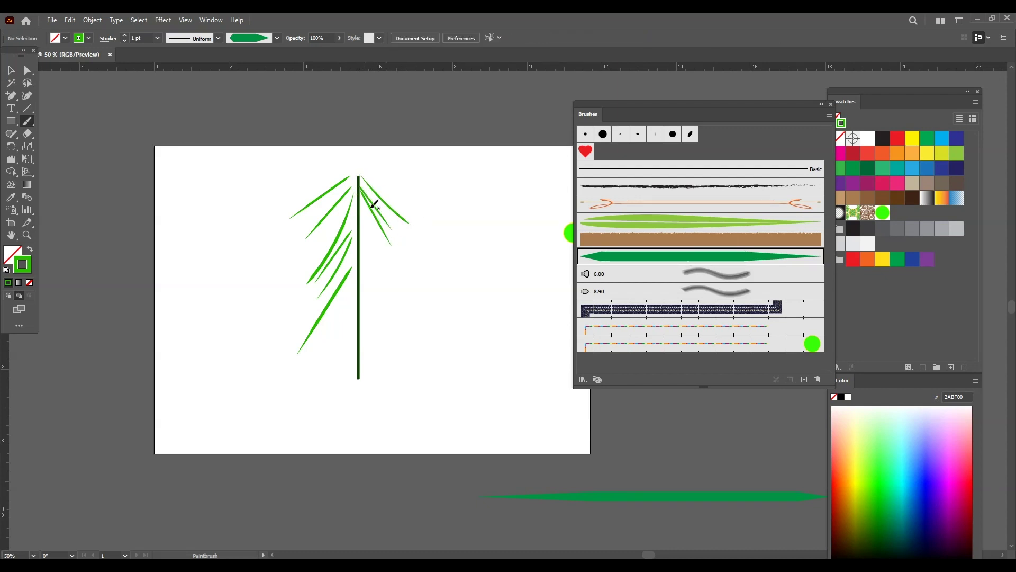
{"action": "left_click_drag", "start_coordinate": [353, 186], "coordinate": [307, 219]}
{"action": "mouse_move", "coordinate": [359, 182]}
{"action": "left_mouse_down"}
{"action": "mouse_move", "coordinate": [390, 231]}
{"action": "mouse_move", "coordinate": [398, 274]}
{"action": "left_mouse_up"}
{"action": "left_click_drag", "start_coordinate": [358, 225], "coordinate": [399, 288]}
{"action": "mouse_move", "coordinate": [355, 242]}
{"action": "left_mouse_down"}
{"action": "mouse_move", "coordinate": [406, 320]}
{"action": "mouse_move", "coordinate": [402, 345]}
{"action": "left_mouse_up"}
{"action": "left_click_drag", "start_coordinate": [365, 265], "coordinate": [400, 339]}
{"action": "left_click_drag", "start_coordinate": [355, 285], "coordinate": [398, 382]}
{"action": "left_click_drag", "start_coordinate": [358, 305], "coordinate": [387, 391]}
{"action": "mouse_move", "coordinate": [361, 331]}
{"action": "left_mouse_down"}
{"action": "mouse_move", "coordinate": [377, 429]}
{"action": "mouse_move", "coordinate": [362, 433]}
{"action": "left_mouse_up"}
{"action": "mouse_move", "coordinate": [357, 343]}
{"action": "left_mouse_down"}
{"action": "mouse_move", "coordinate": [349, 396]}
{"action": "mouse_move", "coordinate": [332, 417]}
{"action": "left_mouse_up"}
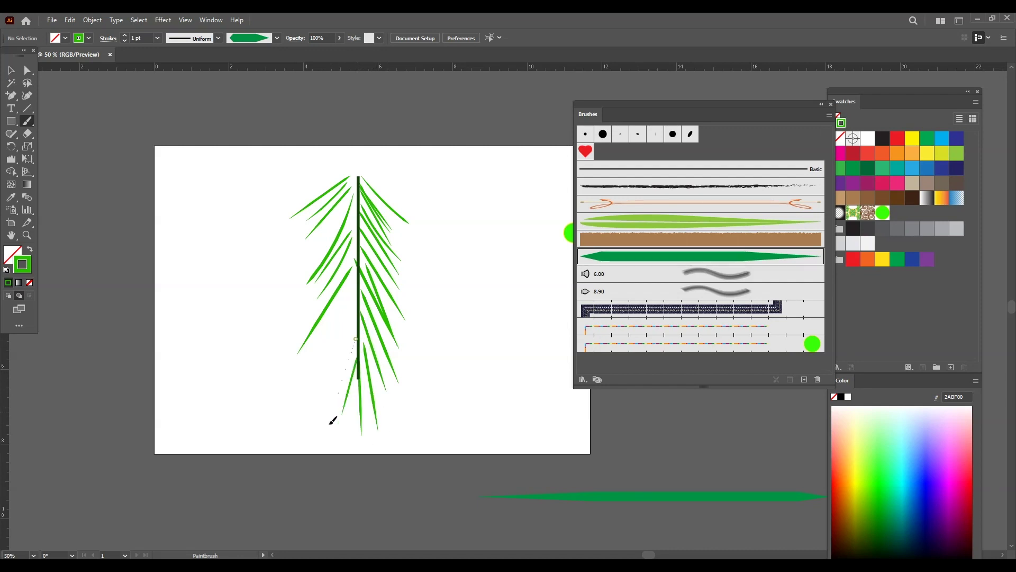
Step: Fill the lower and middle left side of the stem with more slanted green leaves
{"action": "left_click_drag", "start_coordinate": [352, 334], "coordinate": [302, 437]}
{"action": "left_click_drag", "start_coordinate": [355, 316], "coordinate": [294, 428]}
{"action": "left_click_drag", "start_coordinate": [353, 302], "coordinate": [294, 398]}
{"action": "left_click_drag", "start_coordinate": [359, 277], "coordinate": [310, 356]}
{"action": "left_click_drag", "start_coordinate": [356, 268], "coordinate": [294, 356]}
{"action": "left_click_drag", "start_coordinate": [292, 322], "coordinate": [292, 320]}
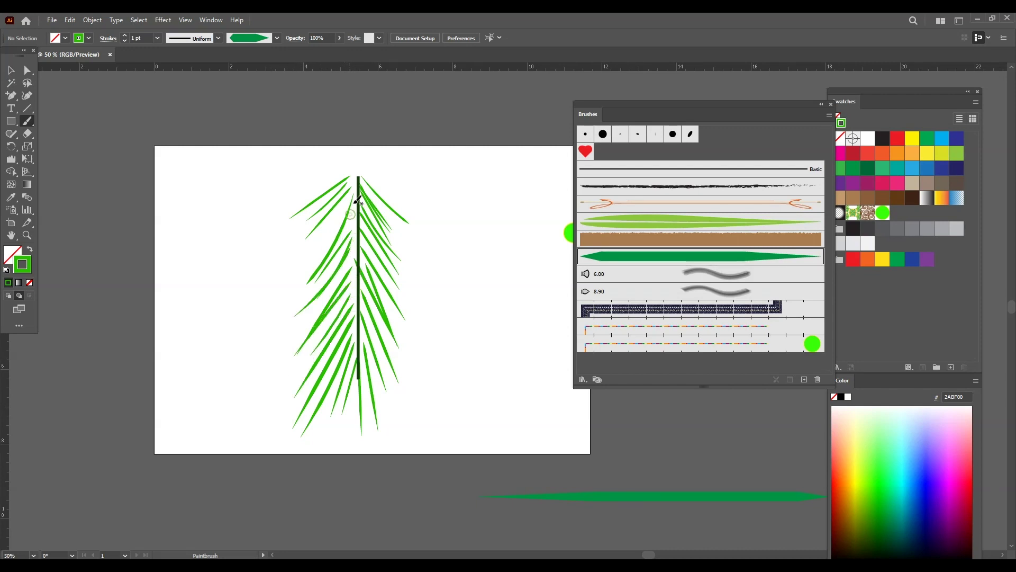
{"action": "left_click_drag", "start_coordinate": [314, 257], "coordinate": [311, 260]}
Step: Add longer green leaves on both sides of the stem and one hanging below its lower end
{"action": "left_click_drag", "start_coordinate": [362, 176], "coordinate": [443, 233]}
{"action": "mouse_move", "coordinate": [363, 244]}
{"action": "left_mouse_down"}
{"action": "mouse_move", "coordinate": [436, 329]}
{"action": "mouse_move", "coordinate": [257, 354]}
{"action": "left_mouse_up"}
{"action": "mouse_move", "coordinate": [356, 220]}
{"action": "left_mouse_down"}
{"action": "mouse_move", "coordinate": [293, 319]}
{"action": "mouse_move", "coordinate": [415, 309]}
{"action": "mouse_move", "coordinate": [400, 352]}
{"action": "left_mouse_up"}
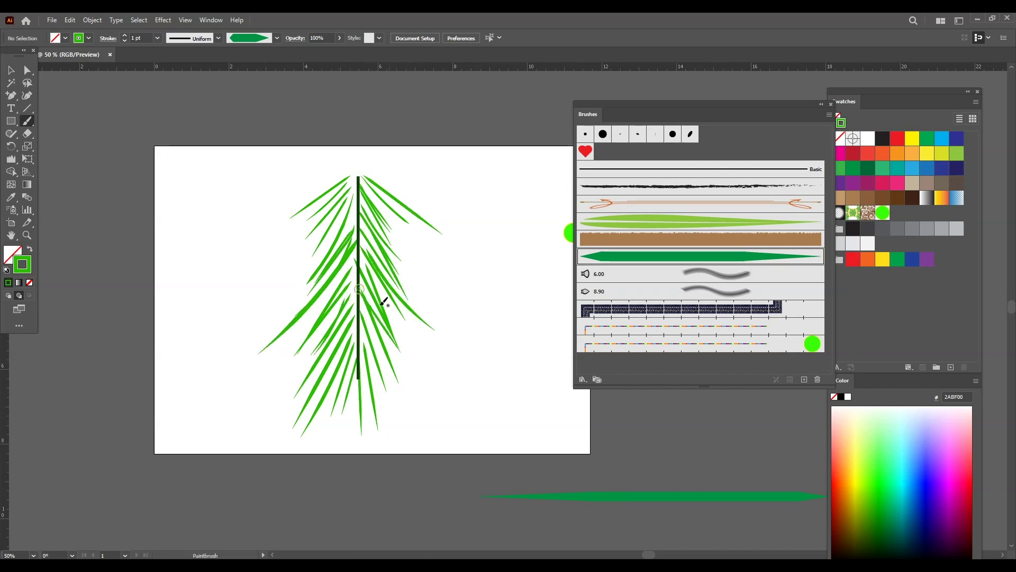
{"action": "mouse_move", "coordinate": [364, 279]}
{"action": "left_mouse_down"}
{"action": "mouse_move", "coordinate": [309, 334]}
{"action": "mouse_move", "coordinate": [376, 361]}
{"action": "mouse_move", "coordinate": [348, 447]}
{"action": "left_mouse_up"}
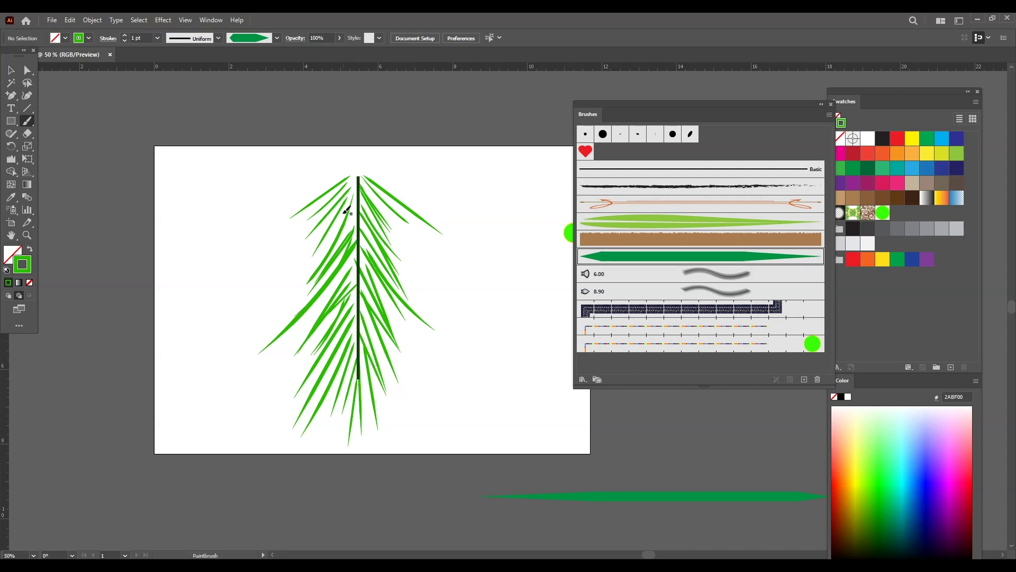
{"action": "left_click_drag", "start_coordinate": [355, 227], "coordinate": [265, 279]}
Step: Create an art brush from the whole palm frond with proportional scaling and Hue Shift colorization
{"action": "left_click", "coordinate": [11, 70]}
{"action": "left_click_drag", "start_coordinate": [249, 153], "coordinate": [465, 481]}
{"action": "left_click_drag", "start_coordinate": [302, 295], "coordinate": [768, 354]}
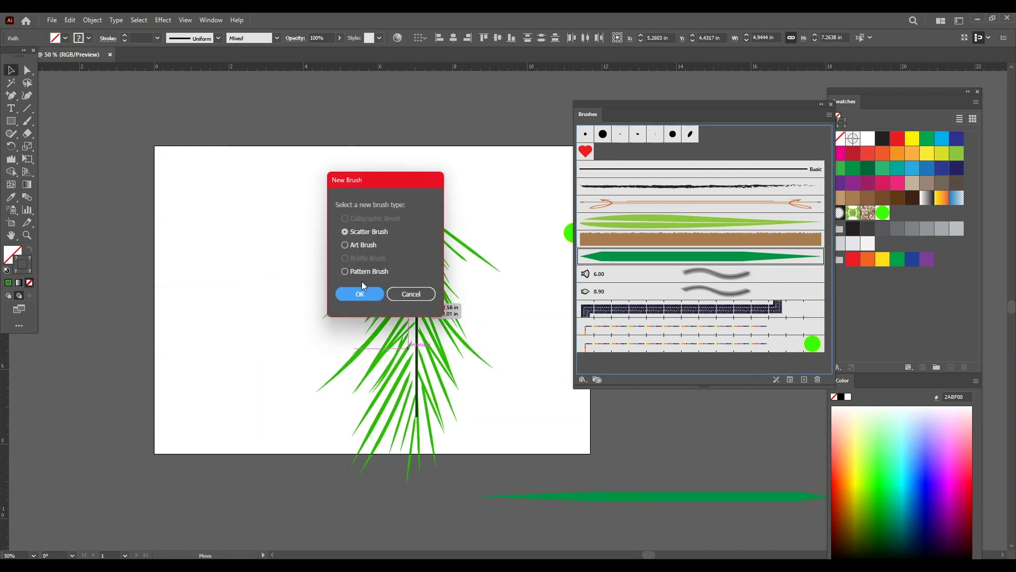
{"action": "left_click", "coordinate": [364, 248]}
{"action": "left_click", "coordinate": [360, 294]}
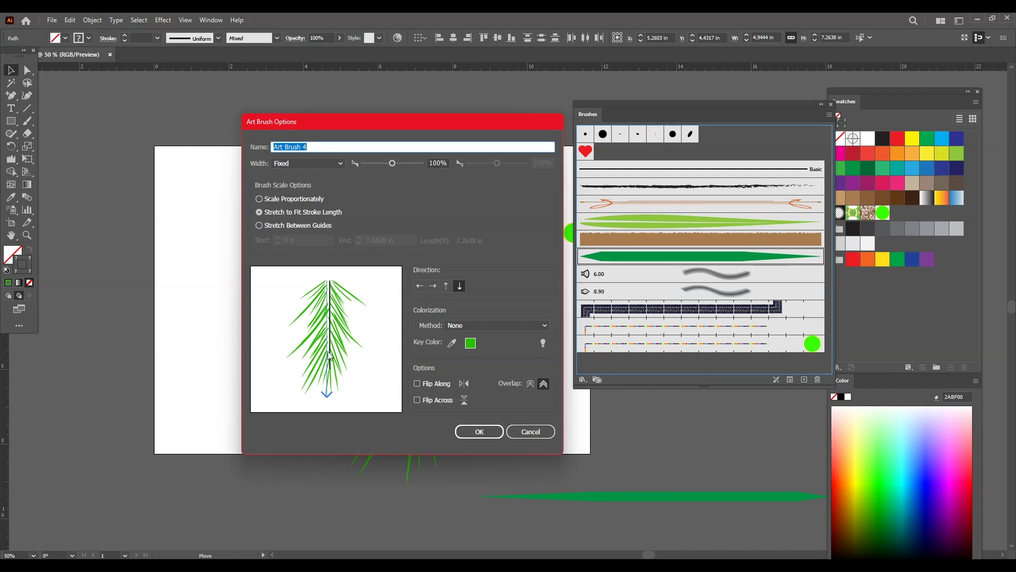
{"action": "left_click", "coordinate": [280, 202]}
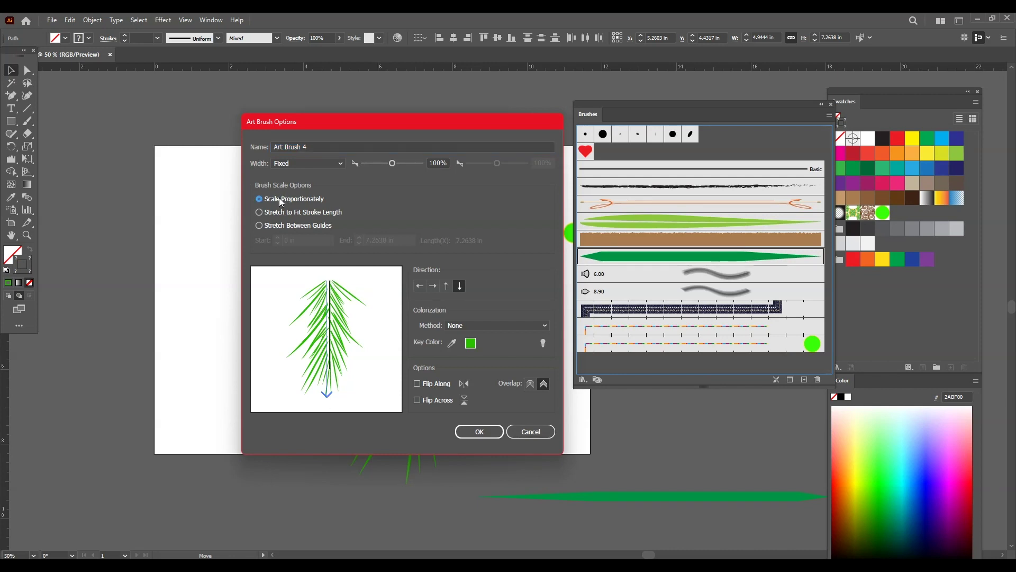
{"action": "left_click", "coordinate": [483, 326]}
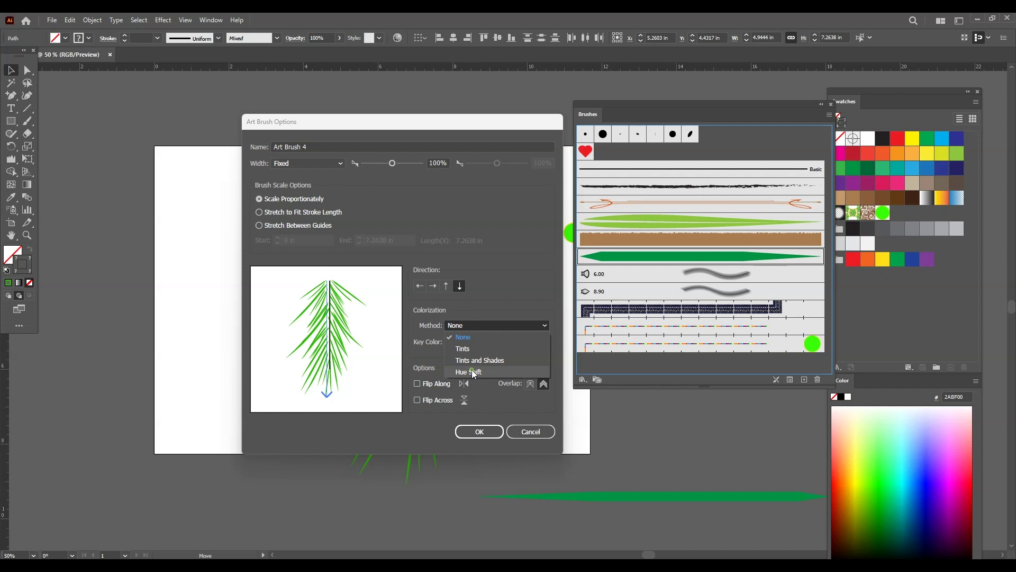
{"action": "left_click", "coordinate": [472, 369]}
{"action": "left_click", "coordinate": [479, 433]}
Step: Clear the original frond artwork and its leftover leaves from the artboard
{"action": "left_click", "coordinate": [256, 154]}
{"action": "left_click", "coordinate": [380, 274]}
{"action": "left_click_drag", "start_coordinate": [380, 274], "coordinate": [824, 521]}
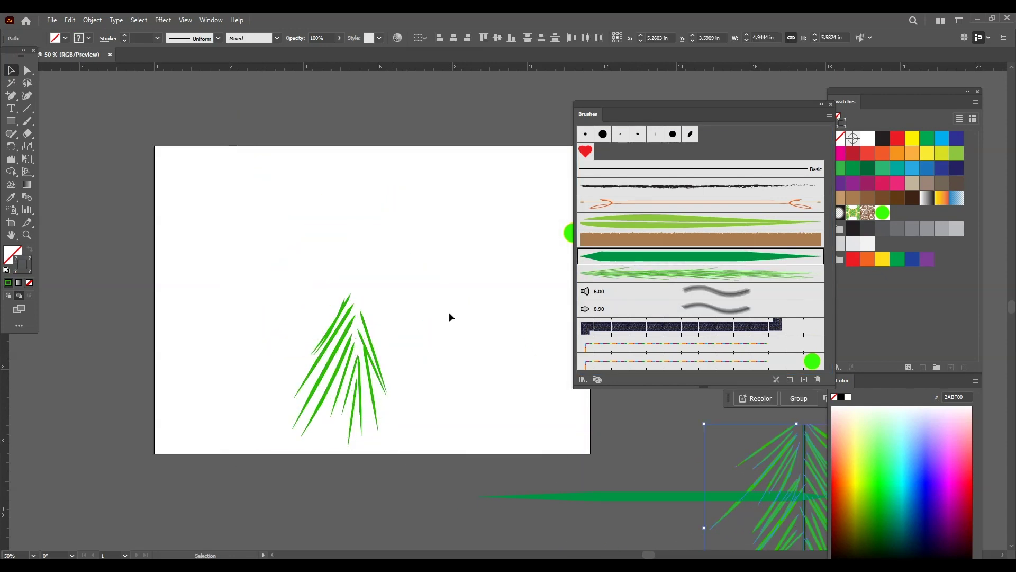
{"action": "left_click_drag", "start_coordinate": [350, 308], "coordinate": [325, 296]}
{"action": "left_click_drag", "start_coordinate": [273, 163], "coordinate": [580, 418]}
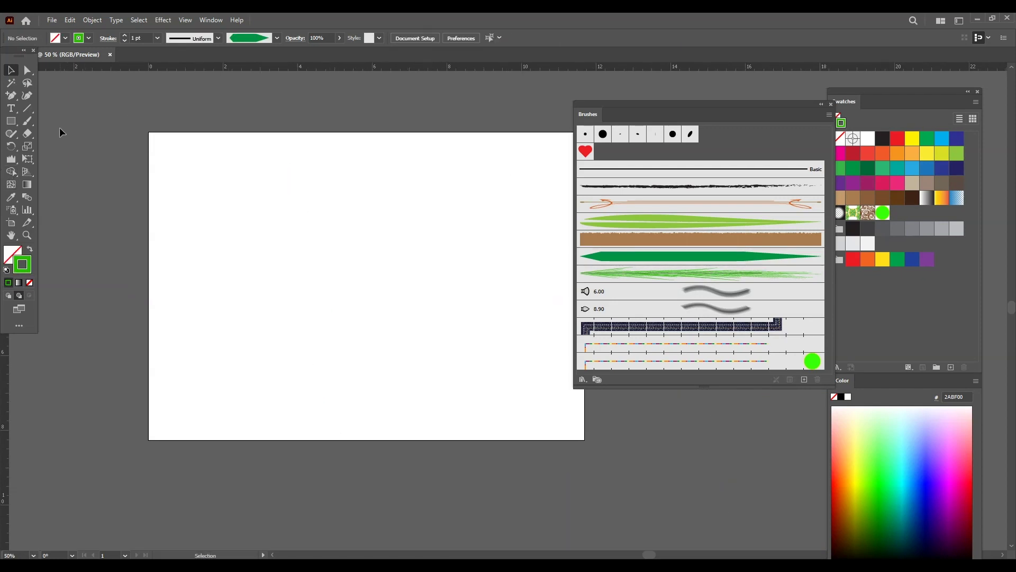
{"action": "left_click", "coordinate": [26, 123]}
{"action": "mouse_move", "coordinate": [234, 437]}
{"action": "left_mouse_down"}
{"action": "mouse_move", "coordinate": [332, 245]}
{"action": "mouse_move", "coordinate": [456, 199]}
{"action": "left_mouse_up"}
{"action": "left_click", "coordinate": [709, 239]}
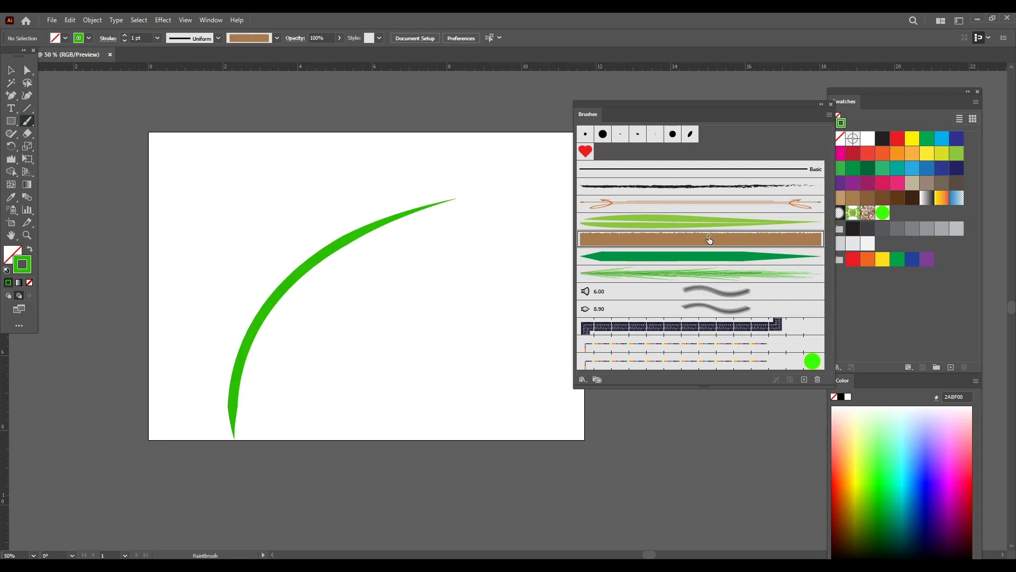
{"action": "key", "text": "v"}
{"action": "left_click", "coordinate": [325, 251]}
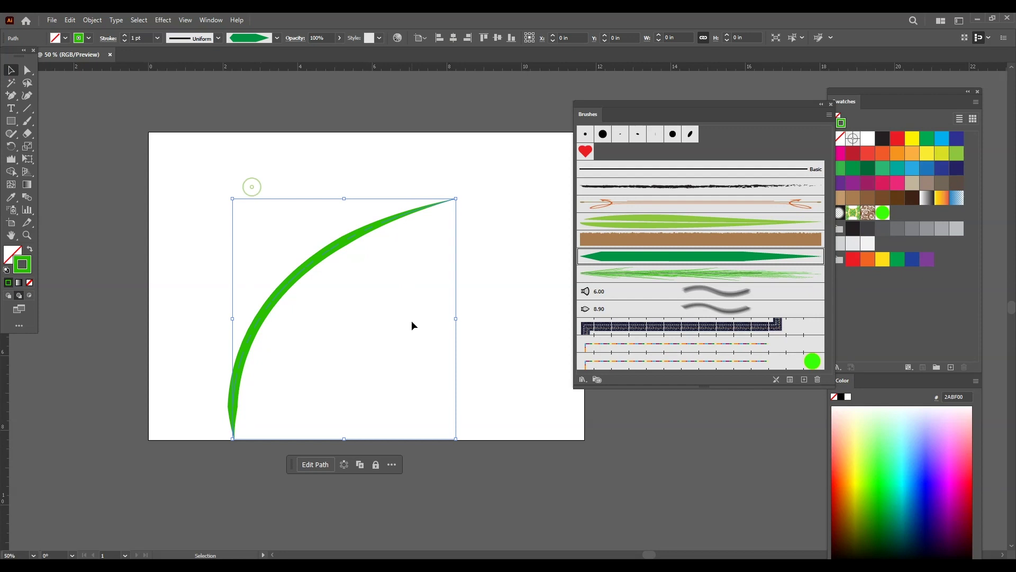
{"action": "key", "text": "Delete"}
Step: Paint a curved palm trunk rising from the artboard's lower left to its upper middle with the wrinkled brown art brush
{"action": "left_click", "coordinate": [721, 255]}
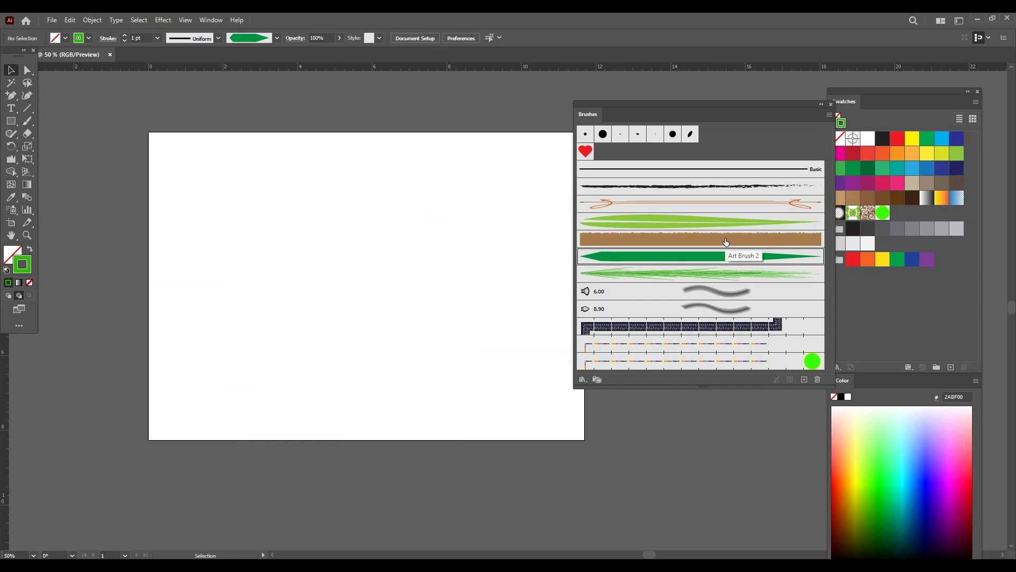
{"action": "left_click", "coordinate": [726, 243]}
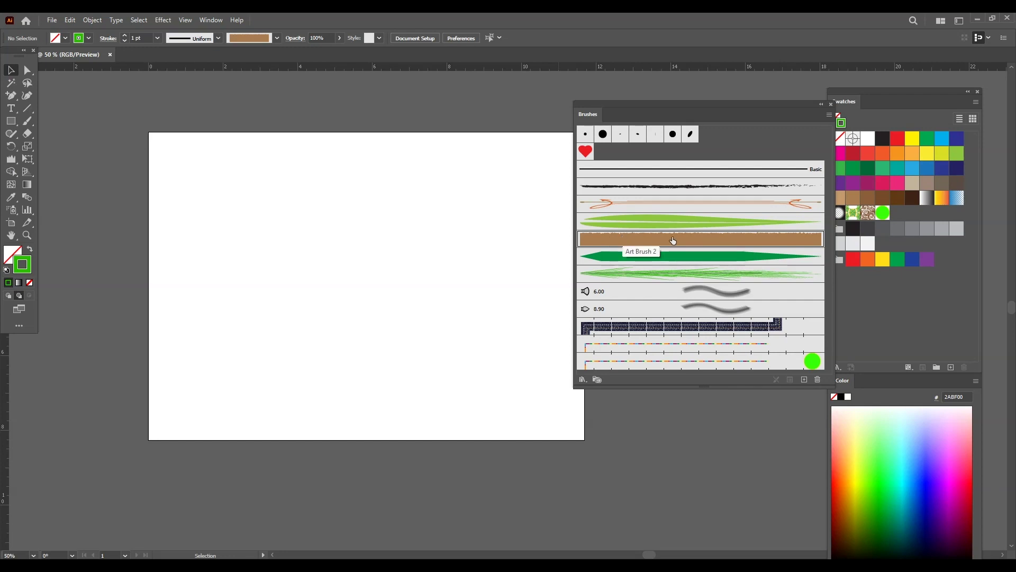
{"action": "left_click", "coordinate": [27, 121]}
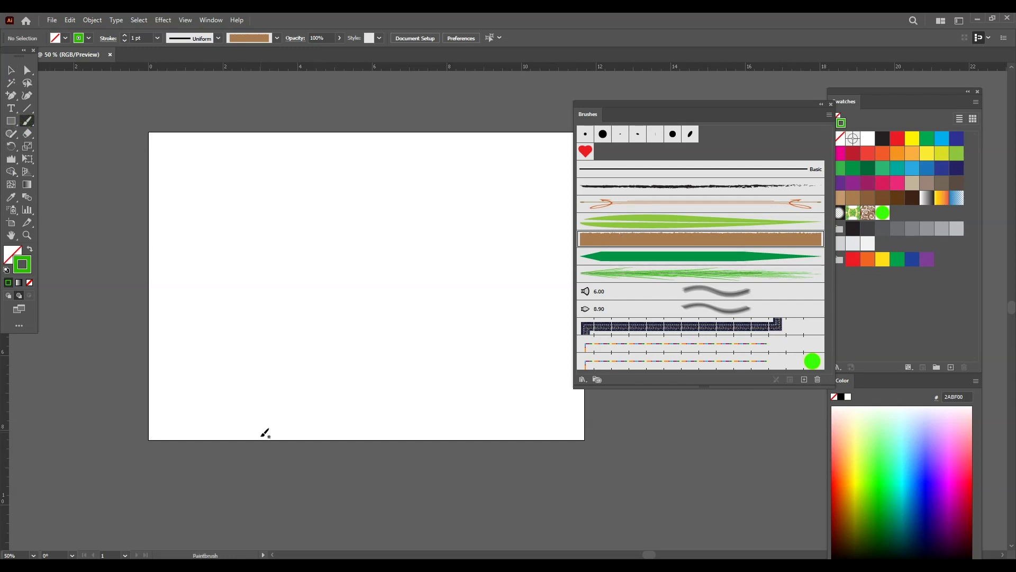
{"action": "left_click_drag", "start_coordinate": [405, 169], "coordinate": [446, 169]}
Step: Try to recolor the painted trunk dark brown
{"action": "left_click", "coordinate": [11, 69]}
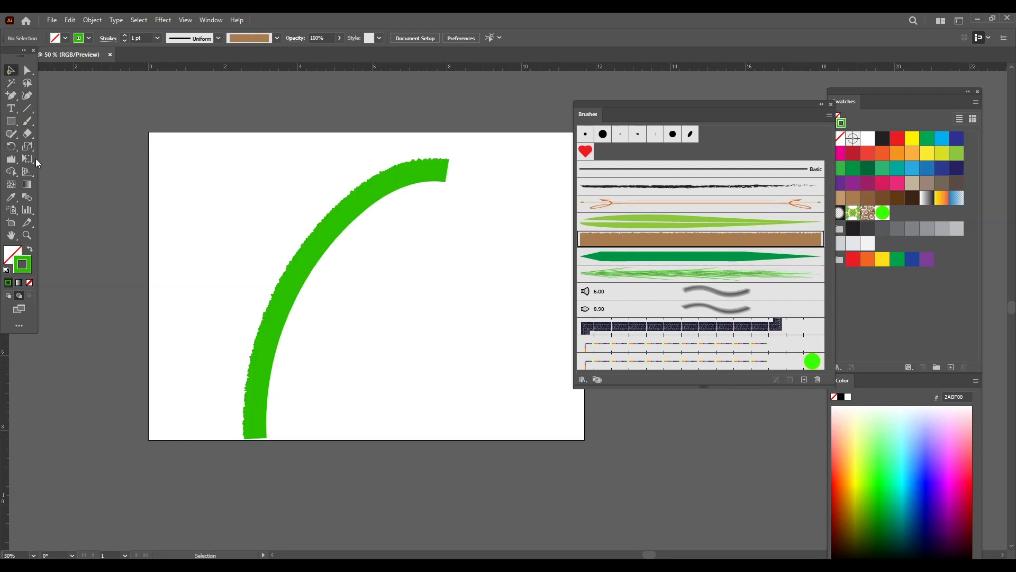
{"action": "double_click", "coordinate": [26, 265]}
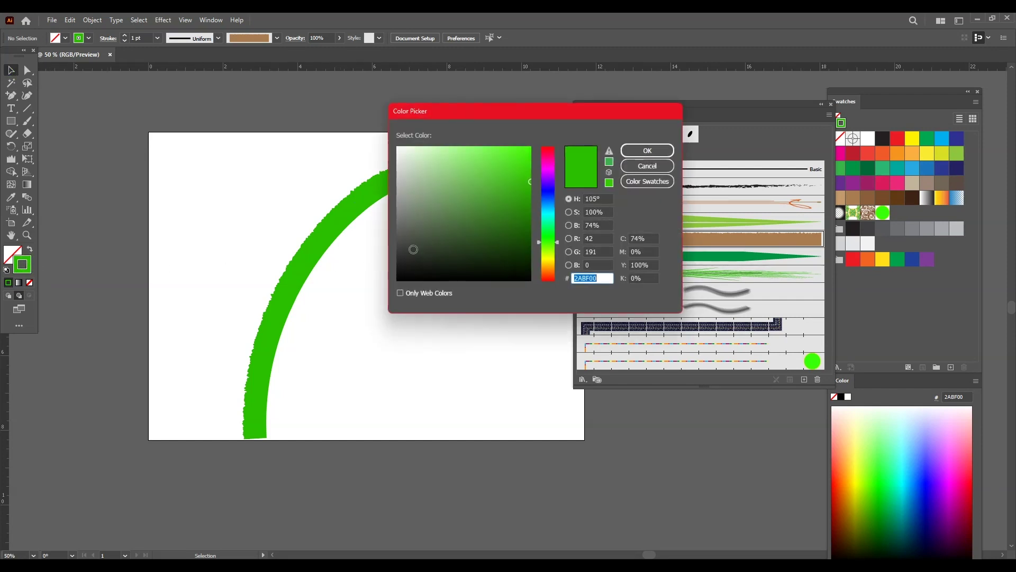
{"action": "left_click_drag", "start_coordinate": [534, 234], "coordinate": [535, 269]}
{"action": "left_click_drag", "start_coordinate": [524, 206], "coordinate": [520, 224]}
{"action": "left_click", "coordinate": [629, 153]}
Step: Set the palm trunk's stroke color to dark brown 683507
{"action": "left_click", "coordinate": [342, 214]}
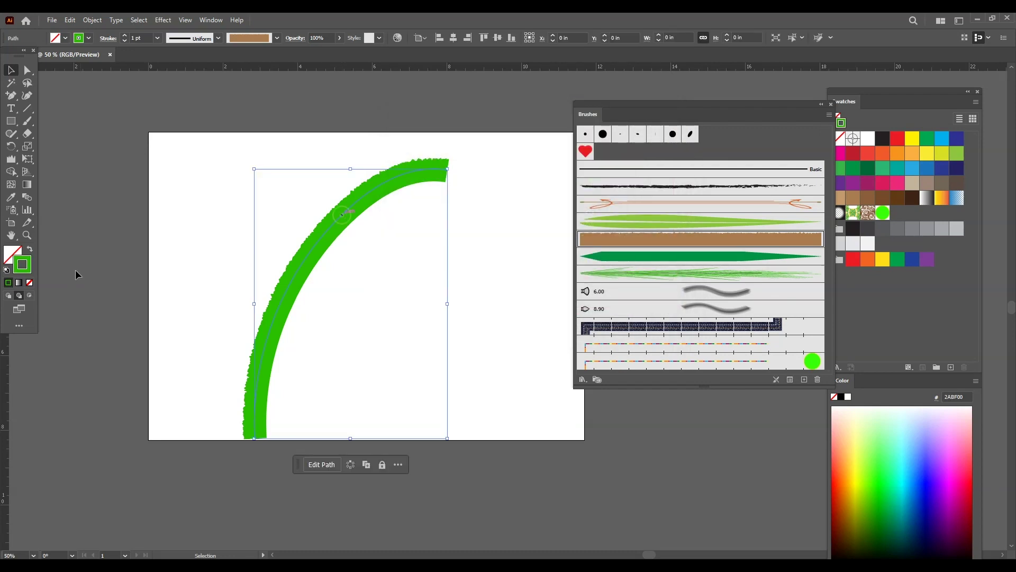
{"action": "double_click", "coordinate": [25, 270]}
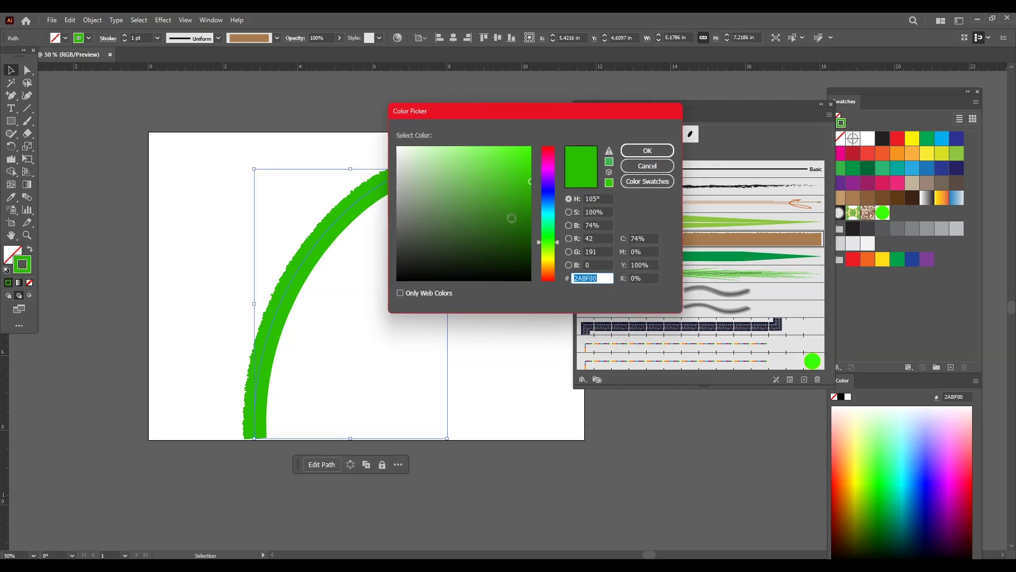
{"action": "left_click_drag", "start_coordinate": [543, 244], "coordinate": [546, 272]}
{"action": "left_click_drag", "start_coordinate": [520, 207], "coordinate": [524, 225]}
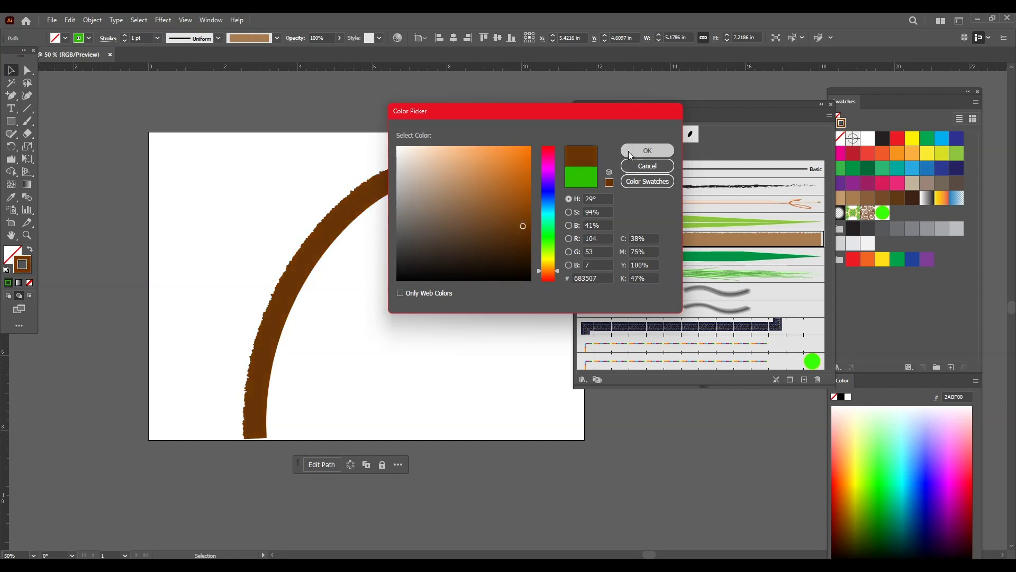
{"action": "left_click", "coordinate": [628, 151]}
{"action": "left_click", "coordinate": [482, 156]}
{"action": "left_click", "coordinate": [371, 218]}
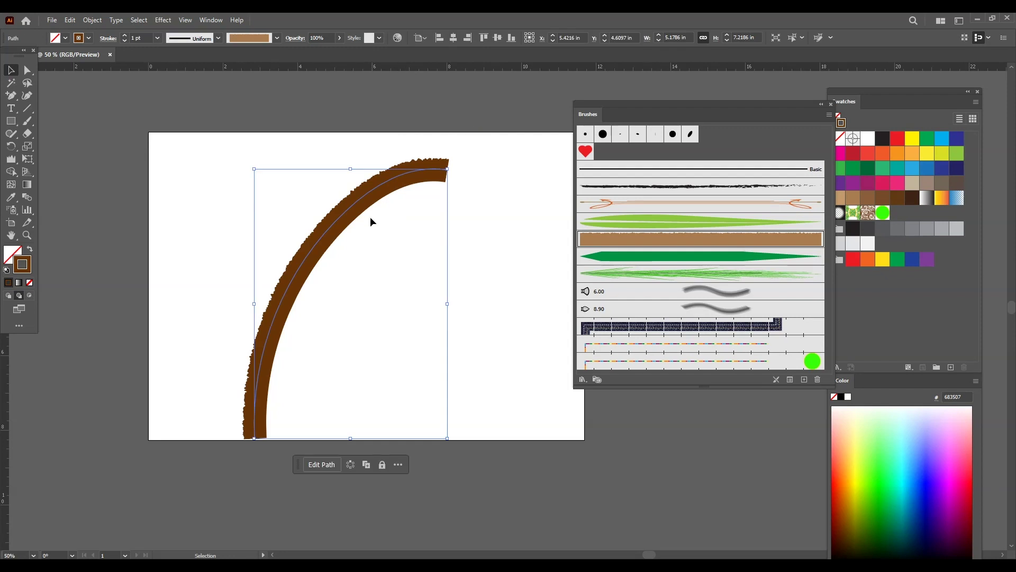
Step: Apply a tapered width profile to the palm trunk so it narrows to a point at its upper end, and deselect it
{"action": "left_click", "coordinate": [218, 38]}
{"action": "left_click", "coordinate": [176, 130]}
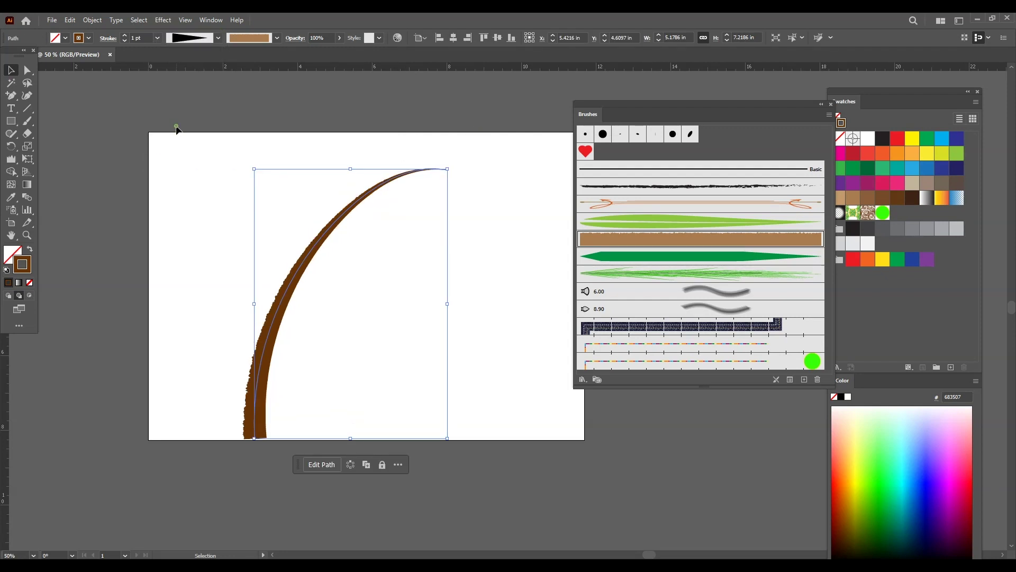
{"action": "left_click", "coordinate": [161, 252]}
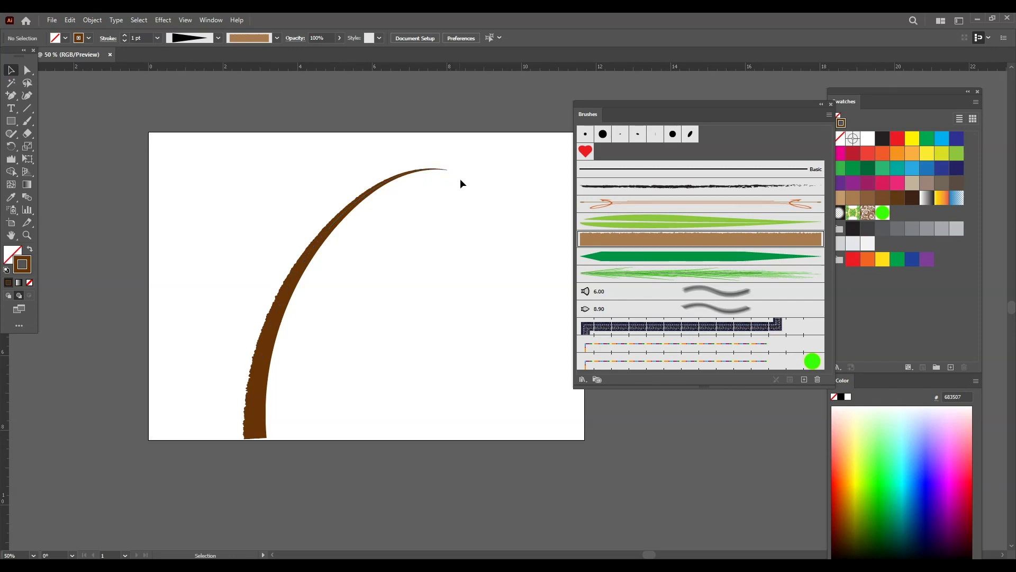
Step: Paint two brown fronds from the trunk's tip with the palm frond art brush, one arching left and one hanging down
{"action": "left_click", "coordinate": [27, 121]}
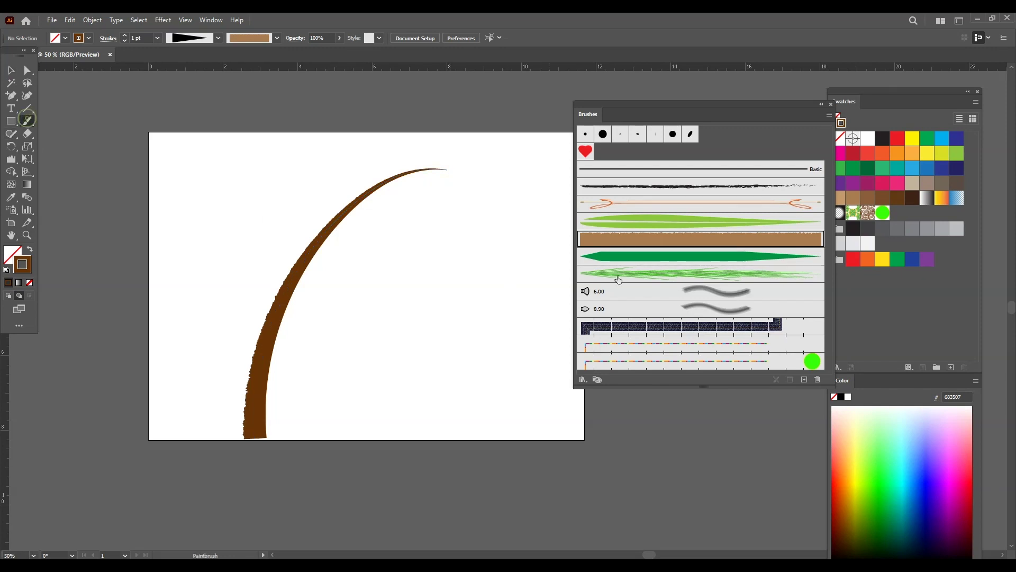
{"action": "left_click", "coordinate": [650, 275]}
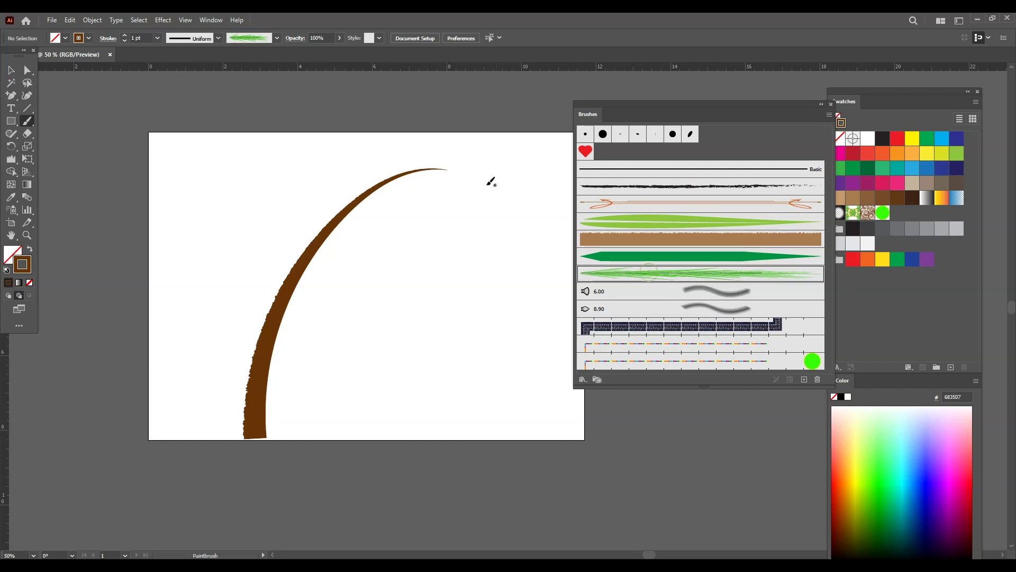
{"action": "left_click_drag", "start_coordinate": [448, 166], "coordinate": [310, 209]}
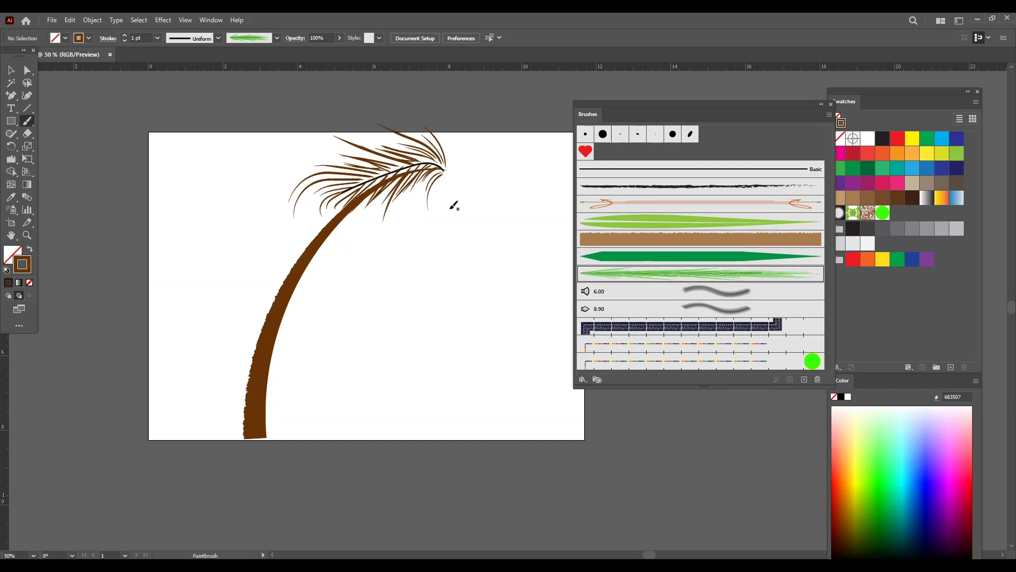
{"action": "left_click_drag", "start_coordinate": [434, 221], "coordinate": [377, 291]}
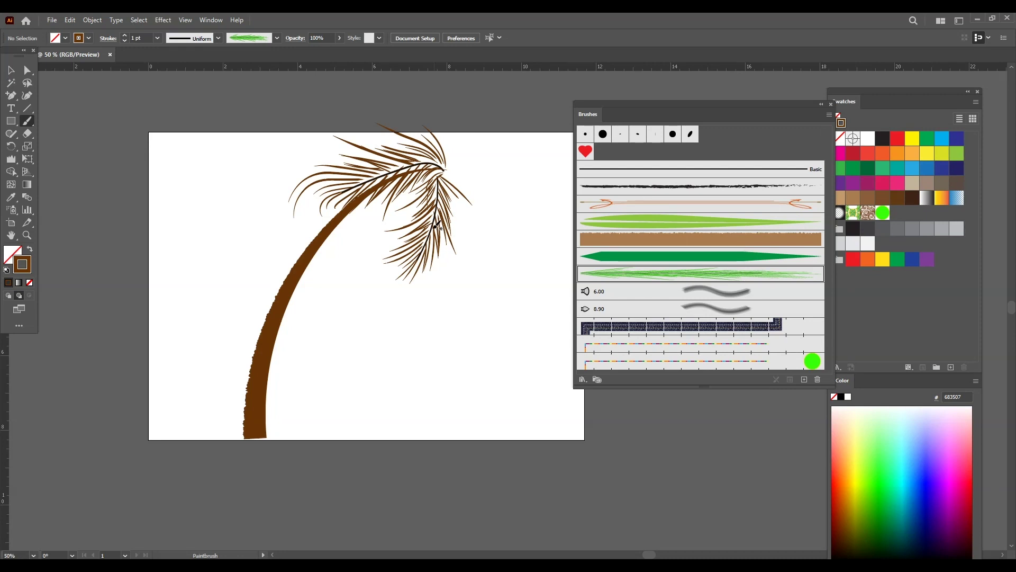
Step: Set the brush stroke color to medium green 4FBC08
{"action": "double_click", "coordinate": [29, 265]}
{"action": "left_click", "coordinate": [548, 245]}
{"action": "left_click", "coordinate": [529, 147]}
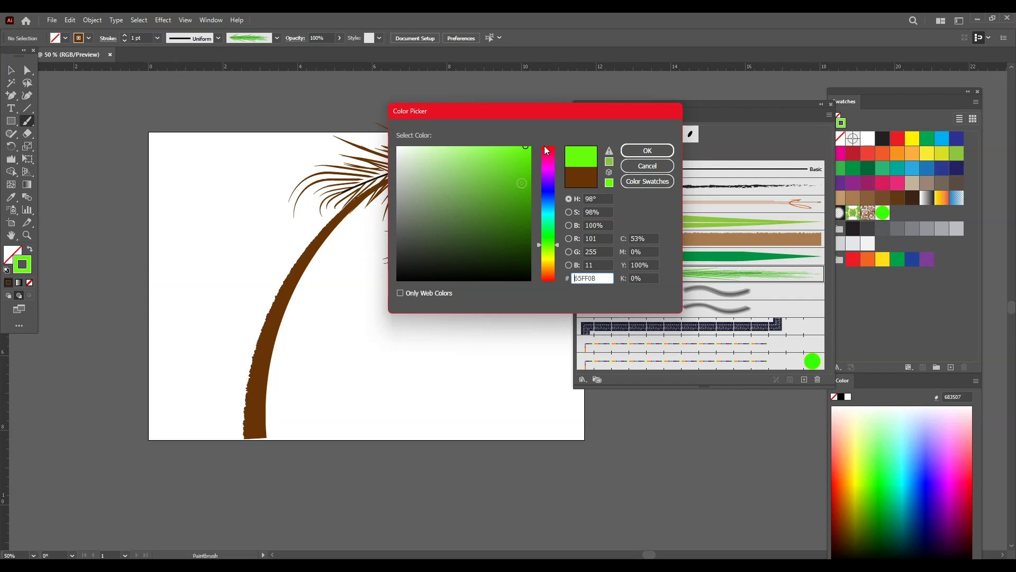
{"action": "left_click", "coordinate": [647, 150]}
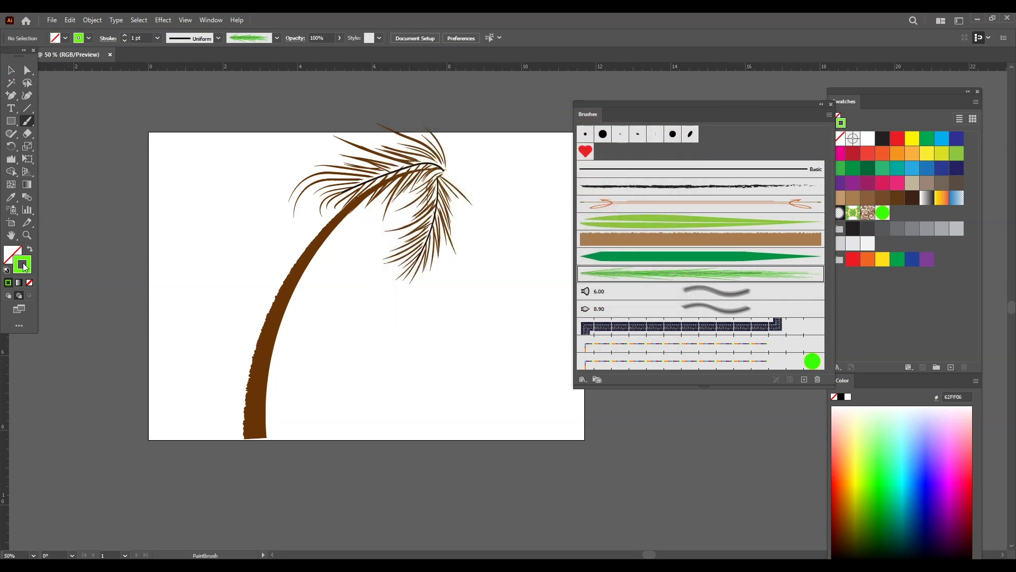
{"action": "double_click", "coordinate": [31, 267]}
{"action": "left_click", "coordinate": [510, 209]}
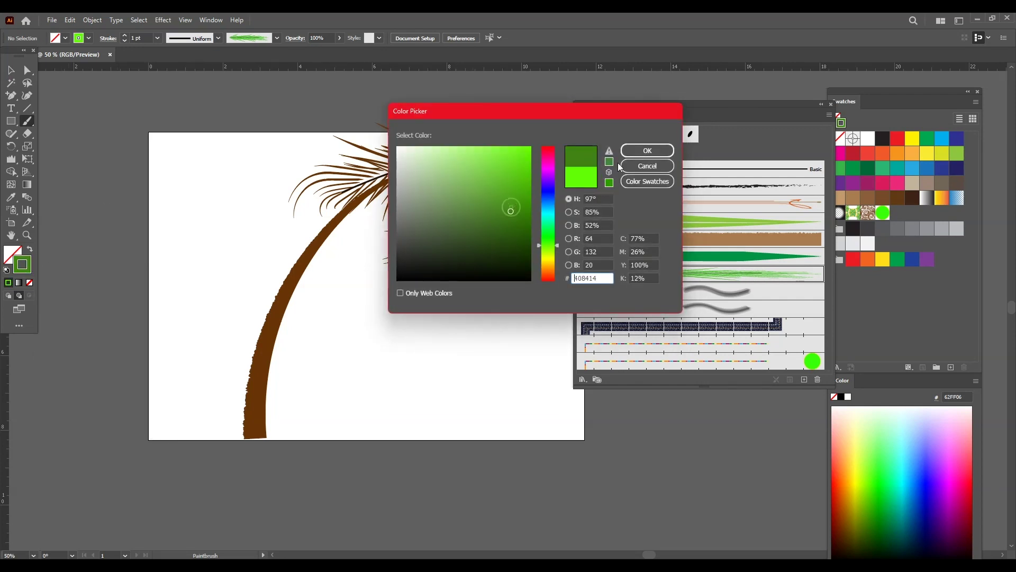
{"action": "left_click", "coordinate": [649, 149]}
Step: Paint several short medium green palm fronds around the right side of the trunk's tip
{"action": "mouse_move", "coordinate": [445, 172]}
{"action": "left_mouse_down"}
{"action": "mouse_move", "coordinate": [484, 233]}
{"action": "mouse_move", "coordinate": [448, 127]}
{"action": "left_mouse_up"}
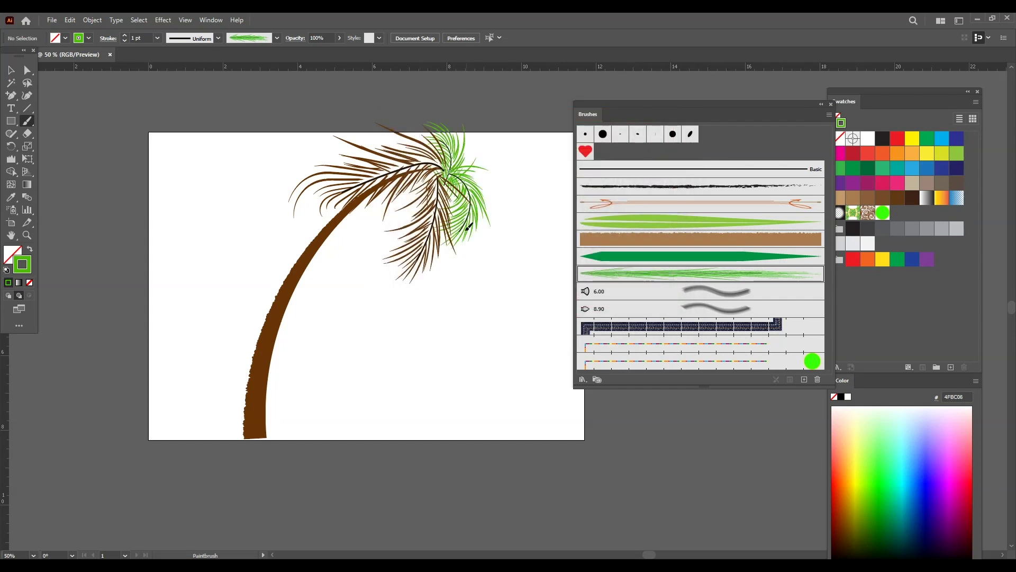
{"action": "left_click_drag", "start_coordinate": [473, 205], "coordinate": [474, 208]}
{"action": "left_click_drag", "start_coordinate": [463, 137], "coordinate": [443, 179]}
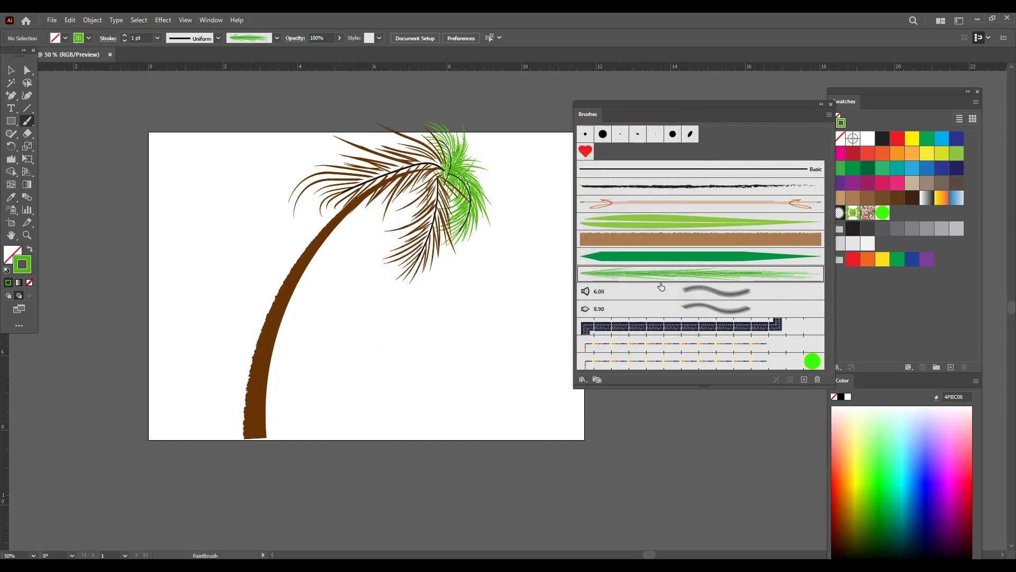
Step: Change the stroke color to bright green 64FF00 and paint more palm fronds extending right from the trunk's tip
{"action": "double_click", "coordinate": [28, 271]}
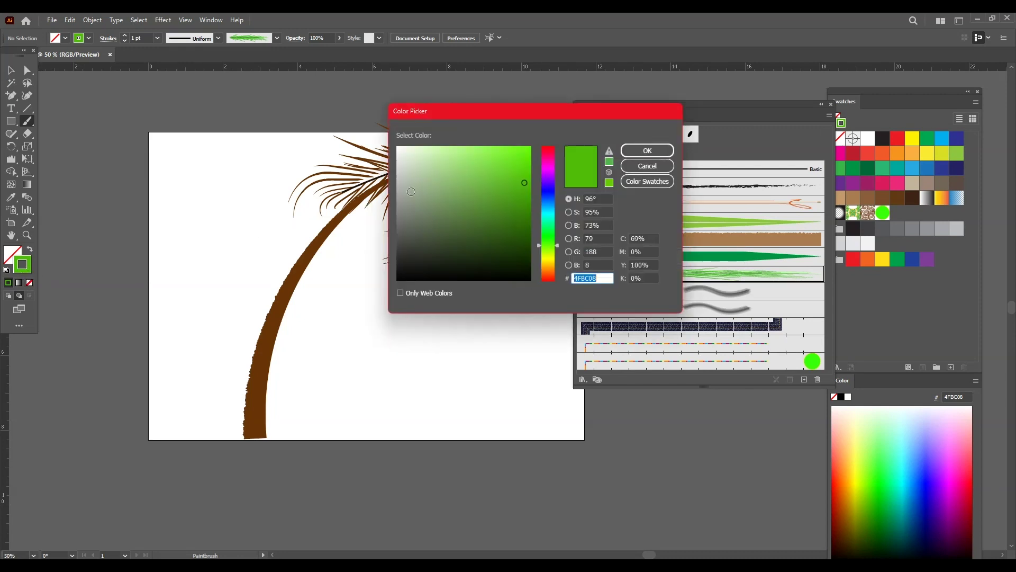
{"action": "left_click", "coordinate": [531, 148]}
{"action": "left_click", "coordinate": [647, 151]}
{"action": "left_click_drag", "start_coordinate": [456, 168], "coordinate": [499, 155]}
{"action": "mouse_move", "coordinate": [526, 220]}
{"action": "left_mouse_down"}
{"action": "mouse_move", "coordinate": [465, 174]}
{"action": "mouse_move", "coordinate": [529, 168]}
{"action": "left_mouse_up"}
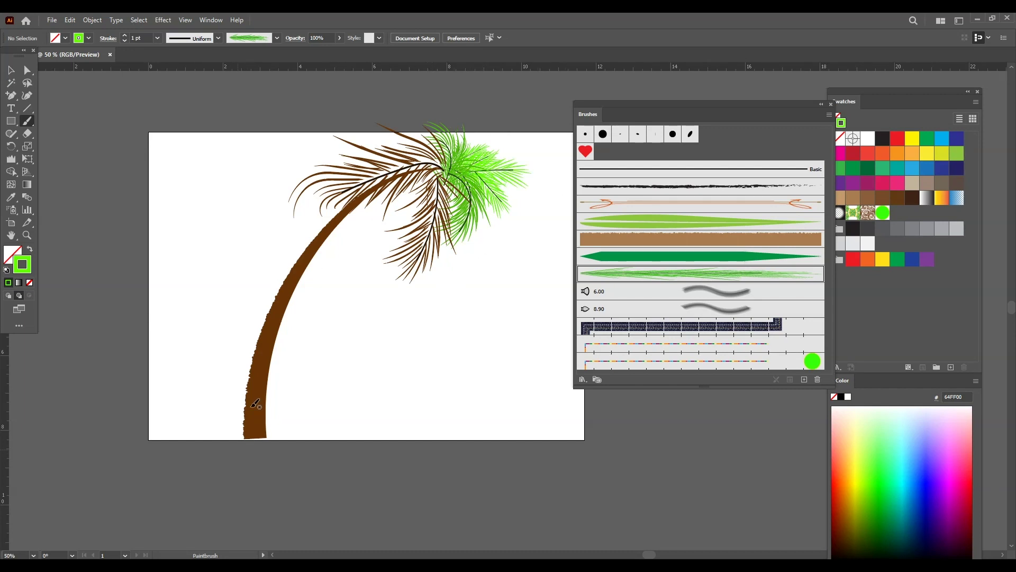
{"action": "left_click", "coordinate": [11, 70]}
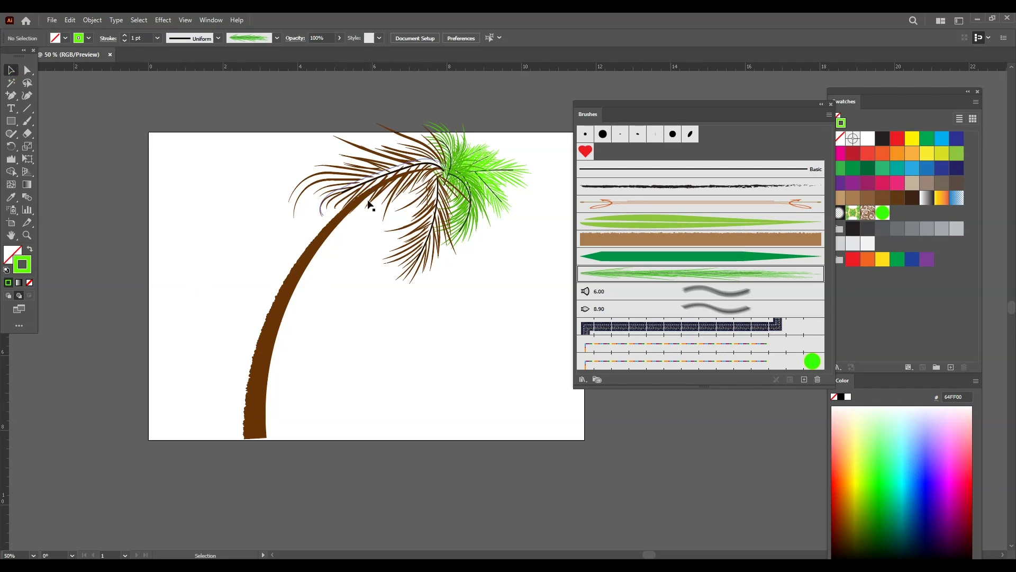
{"action": "left_click", "coordinate": [11, 121]}
{"action": "left_click_drag", "start_coordinate": [355, 334], "coordinate": [381, 393]}
{"action": "key", "text": "v"}
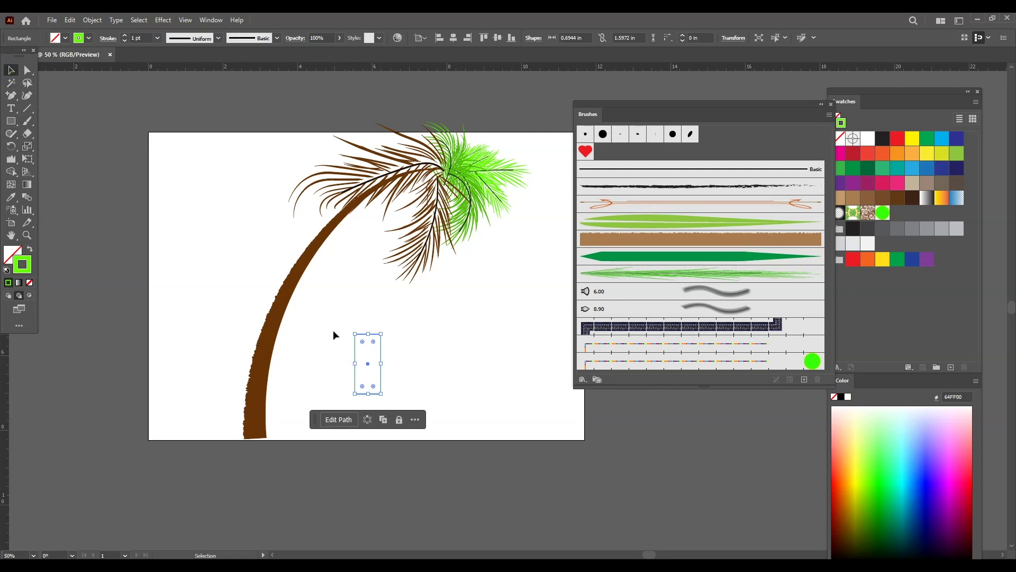
{"action": "left_click", "coordinate": [403, 407]}
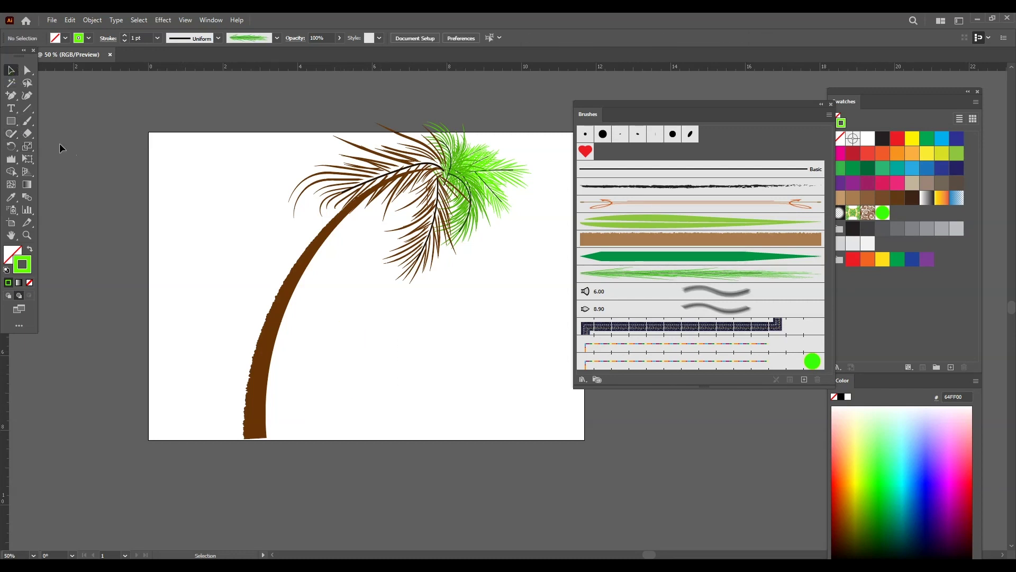
Step: Paint a smaller curved trunk, about 1.08 in wide and 2.11 in tall, right of the large trunk's base with the wrinkled trunk brush
{"action": "left_click", "coordinate": [27, 120]}
{"action": "left_click", "coordinate": [694, 239]}
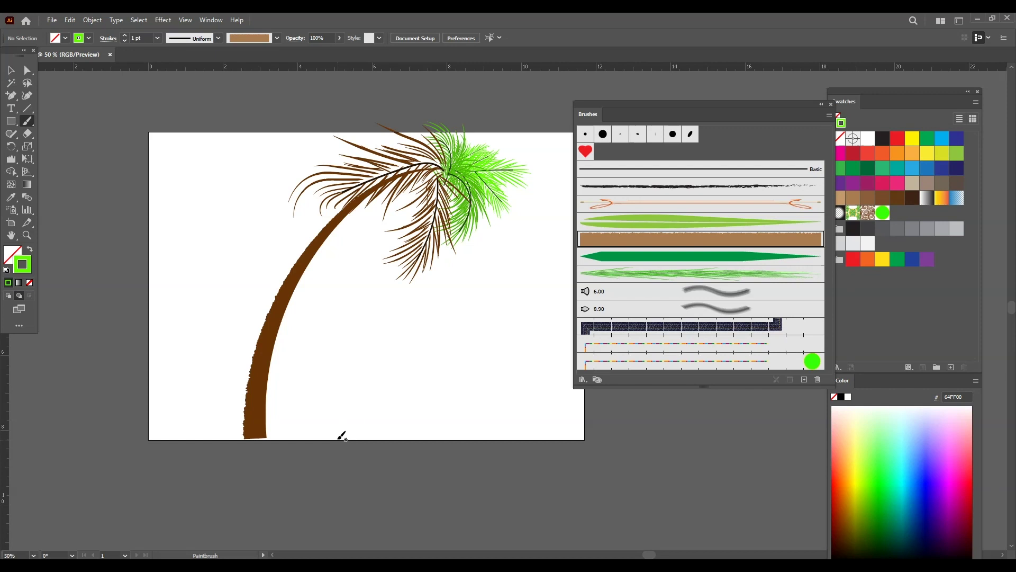
{"action": "left_click_drag", "start_coordinate": [381, 352], "coordinate": [376, 353]}
Step: Set the small trunk's stroke color to dark brown 562806
{"action": "left_click", "coordinate": [14, 74]}
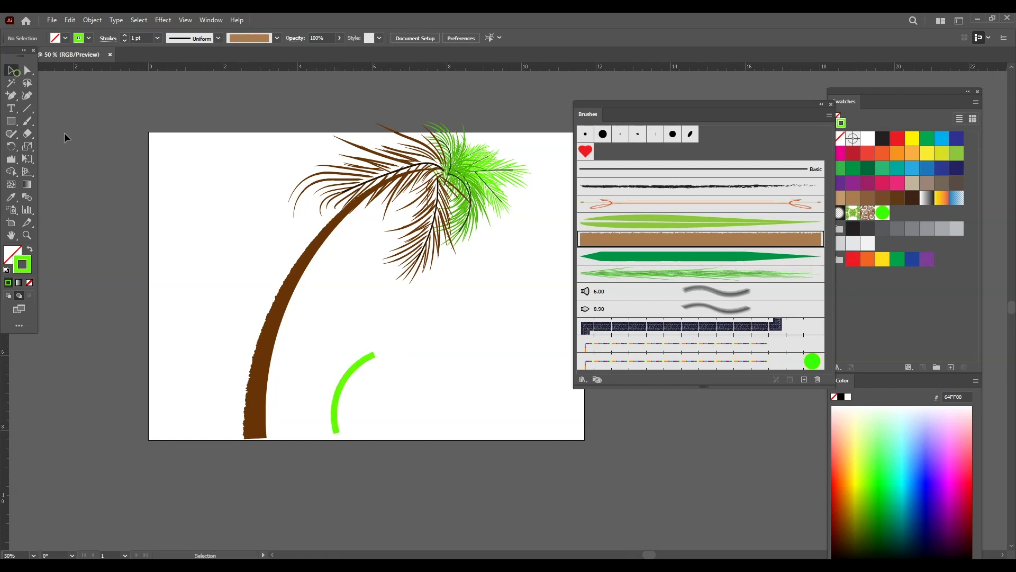
{"action": "left_click", "coordinate": [347, 371]}
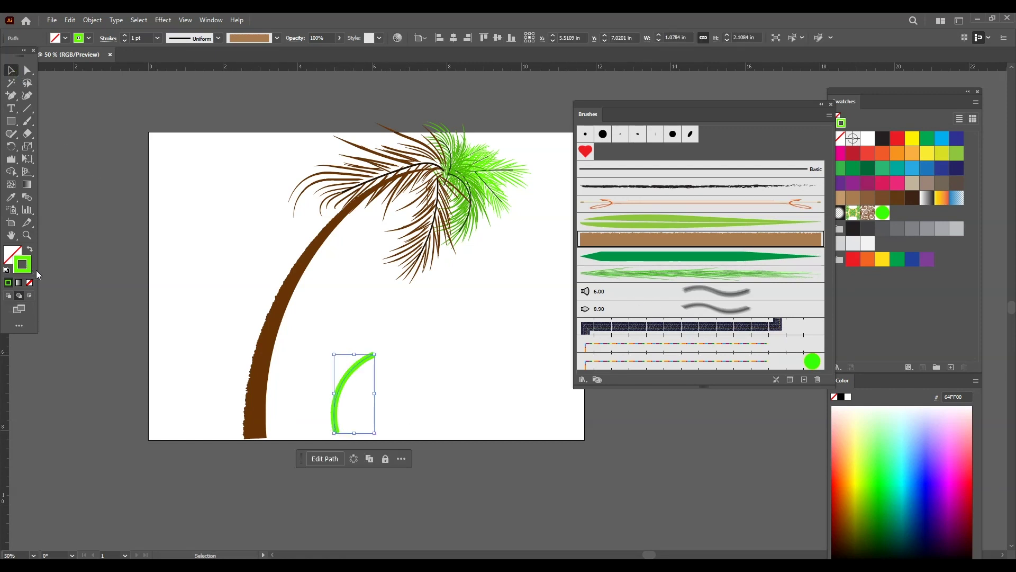
{"action": "double_click", "coordinate": [31, 268]}
{"action": "left_click_drag", "start_coordinate": [526, 199], "coordinate": [408, 251]}
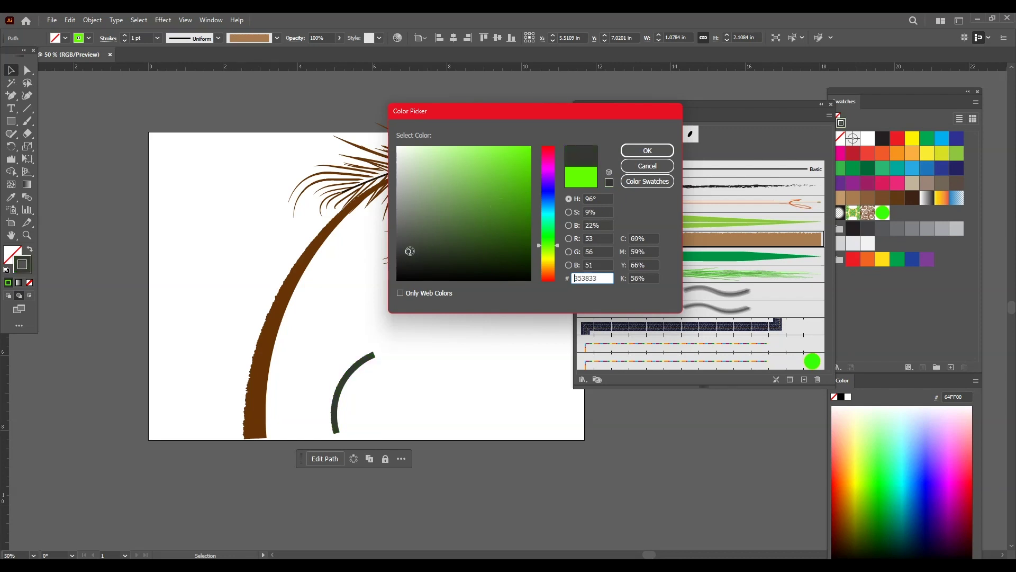
{"action": "mouse_move", "coordinate": [550, 266]}
{"action": "left_mouse_down"}
{"action": "mouse_move", "coordinate": [551, 254]}
{"action": "mouse_move", "coordinate": [557, 265]}
{"action": "left_mouse_up"}
{"action": "left_click", "coordinate": [413, 237]}
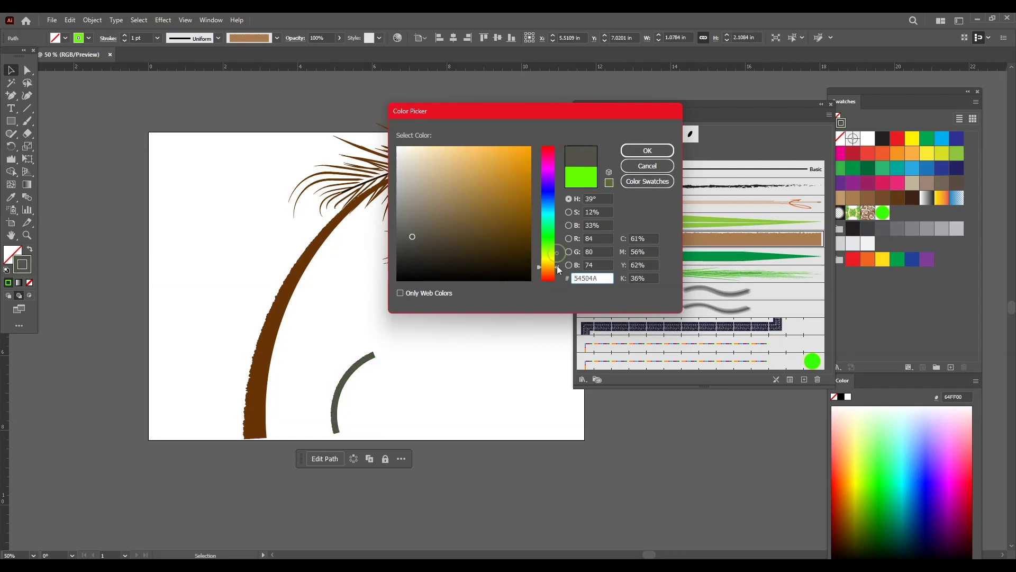
{"action": "left_click_drag", "start_coordinate": [435, 242], "coordinate": [524, 234]}
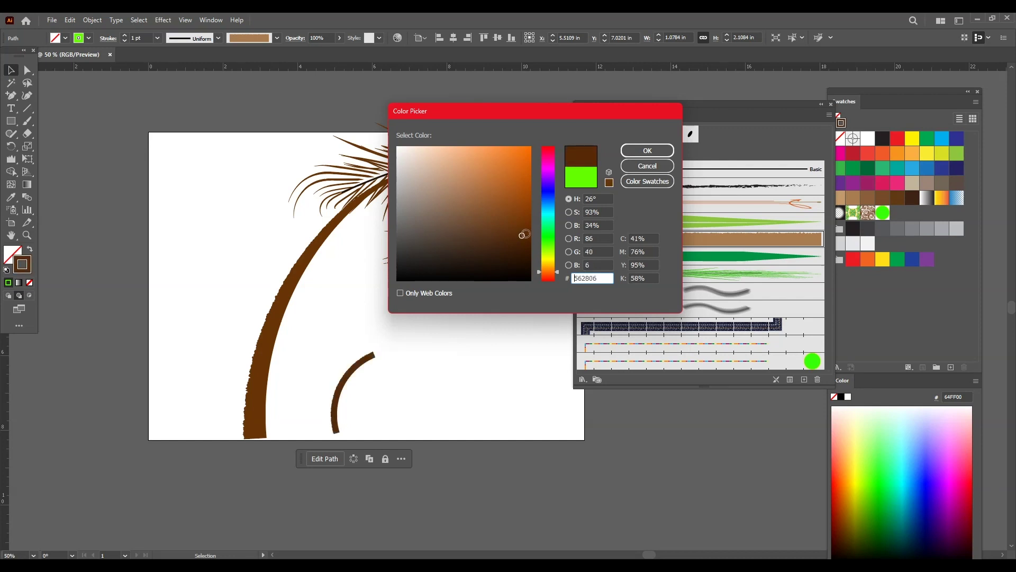
{"action": "left_click", "coordinate": [647, 150]}
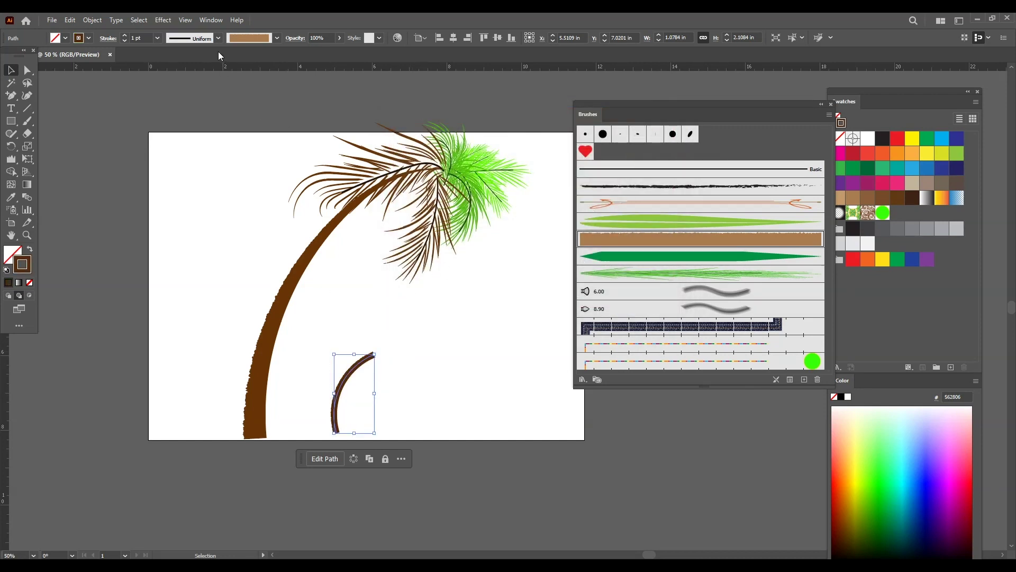
Step: Apply the tapered width profile to the small trunk so it thins toward its upper end, and deselect it
{"action": "left_click", "coordinate": [217, 38]}
{"action": "left_click", "coordinate": [190, 119]}
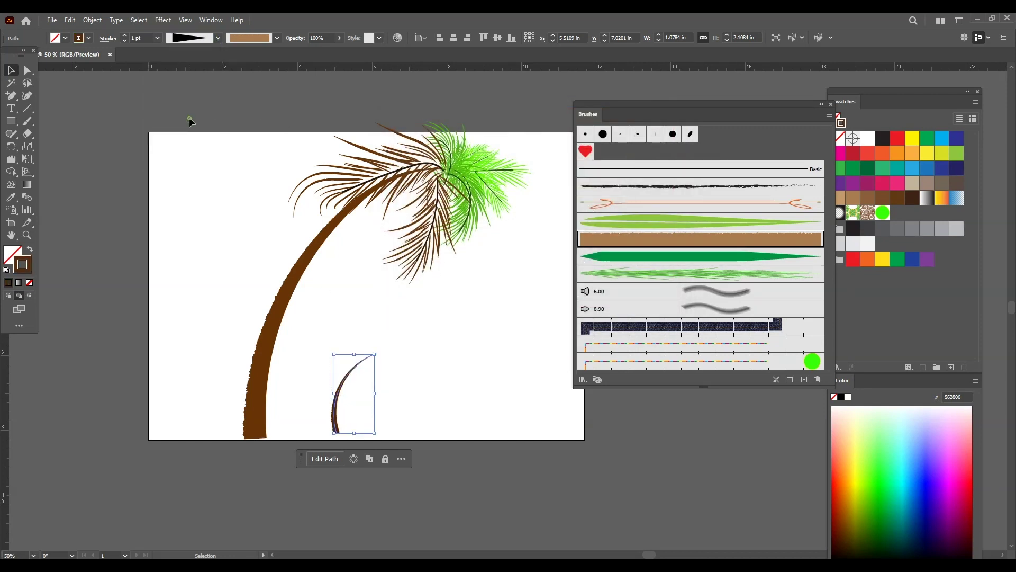
{"action": "left_click", "coordinate": [442, 286]}
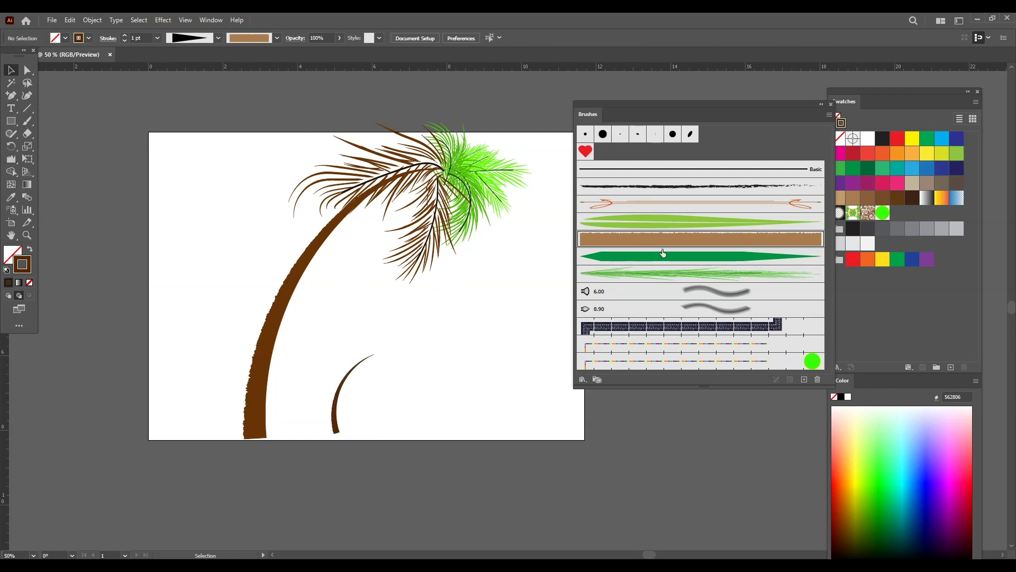
Step: Paint dark brown fronds arching left and hanging down from the small trunk's tip with the palm frond brush
{"action": "left_click", "coordinate": [692, 274]}
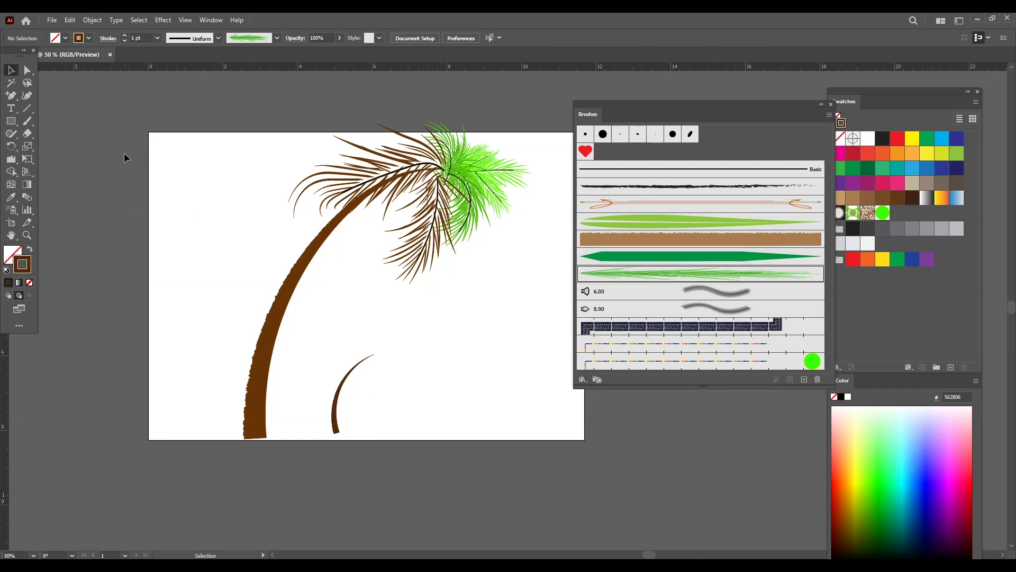
{"action": "left_click", "coordinate": [26, 121]}
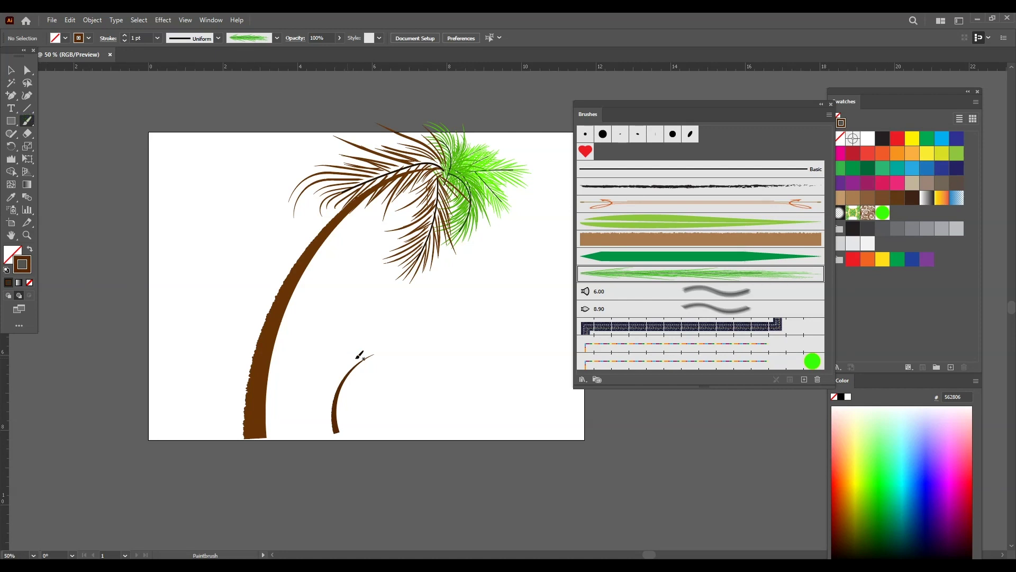
{"action": "mouse_move", "coordinate": [372, 353]}
{"action": "left_mouse_down"}
{"action": "mouse_move", "coordinate": [339, 366]}
{"action": "mouse_move", "coordinate": [367, 390]}
{"action": "left_mouse_up"}
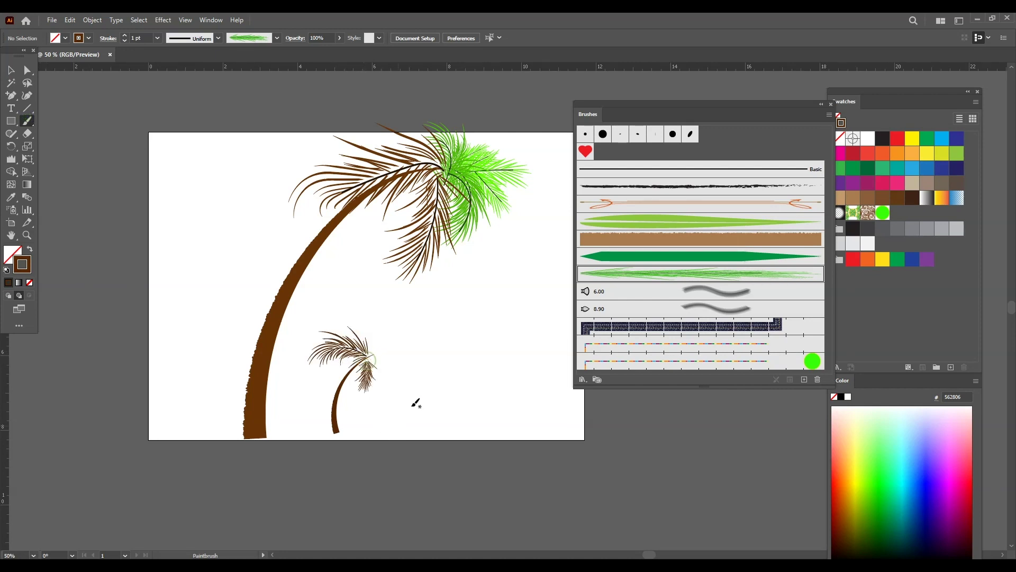
Step: Set the stroke color to green 0B9B07 and paint fronds on the right side of the small palm's crown with the palm frond brush
{"action": "double_click", "coordinate": [30, 269]}
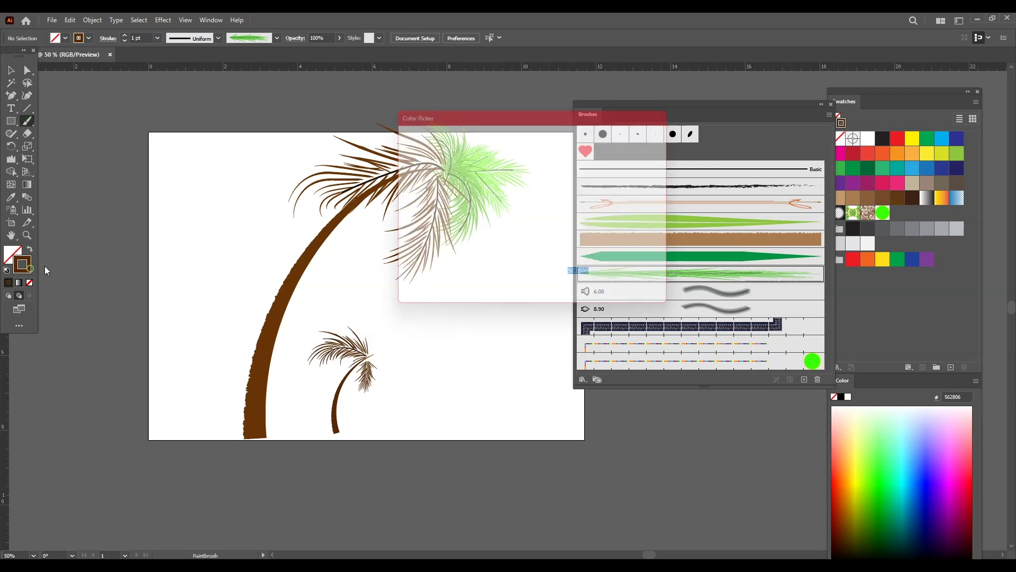
{"action": "left_click_drag", "start_coordinate": [549, 263], "coordinate": [550, 240]}
{"action": "left_click_drag", "start_coordinate": [508, 205], "coordinate": [522, 198]}
{"action": "left_click", "coordinate": [647, 151]}
{"action": "mouse_move", "coordinate": [369, 355]}
{"action": "left_mouse_down"}
{"action": "mouse_move", "coordinate": [378, 381]}
{"action": "mouse_move", "coordinate": [373, 350]}
{"action": "mouse_move", "coordinate": [356, 338]}
{"action": "mouse_move", "coordinate": [397, 366]}
{"action": "left_mouse_up"}
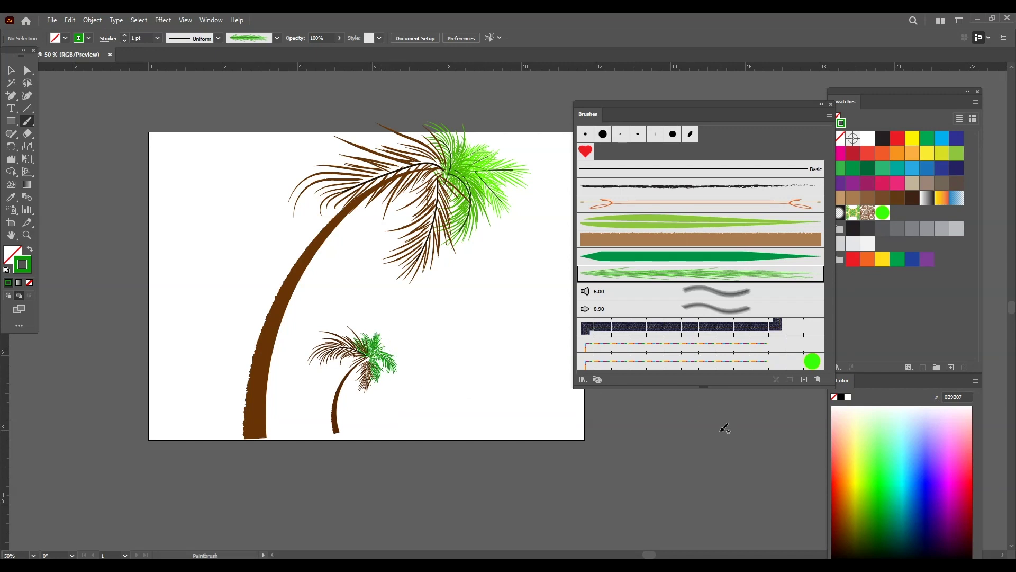
Step: Draw an upright ellipse about 0.40 in wide and 0.83 in tall right of the palms, filled dark green 006838 without a stroke
{"action": "left_click", "coordinate": [11, 70]}
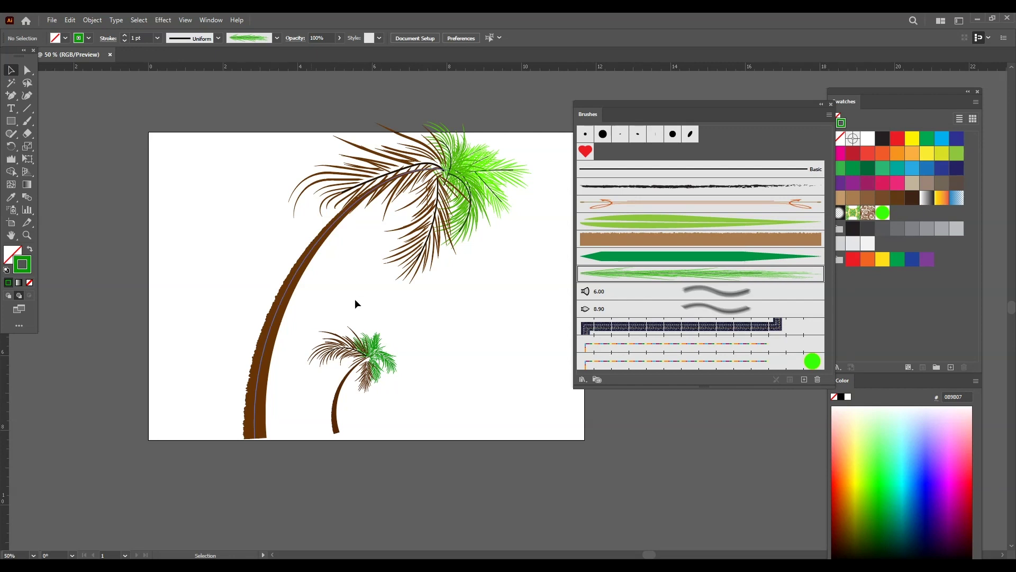
{"action": "left_click_drag", "start_coordinate": [11, 121], "coordinate": [55, 148]}
{"action": "left_click_drag", "start_coordinate": [445, 298], "coordinate": [461, 330]}
{"action": "left_click", "coordinate": [11, 70]}
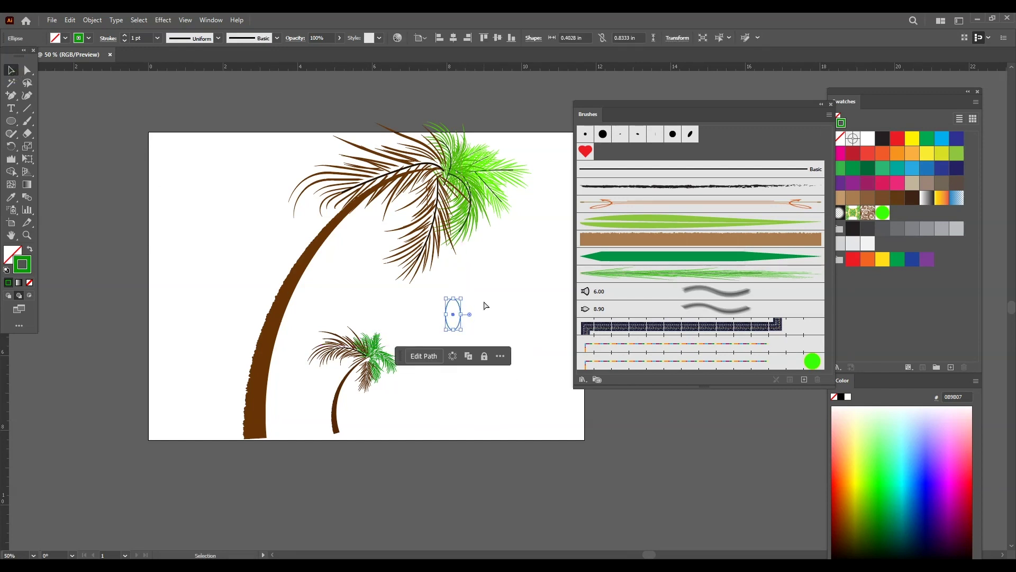
{"action": "key", "text": "ctrl+equal"}
{"action": "key", "text": "ctrl+equal"}
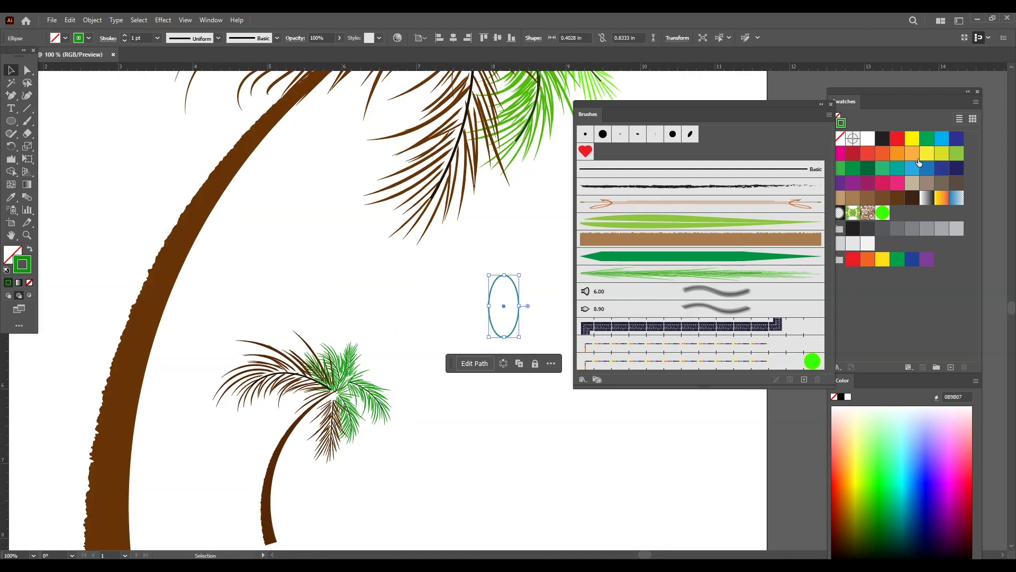
{"action": "left_click", "coordinate": [867, 168]}
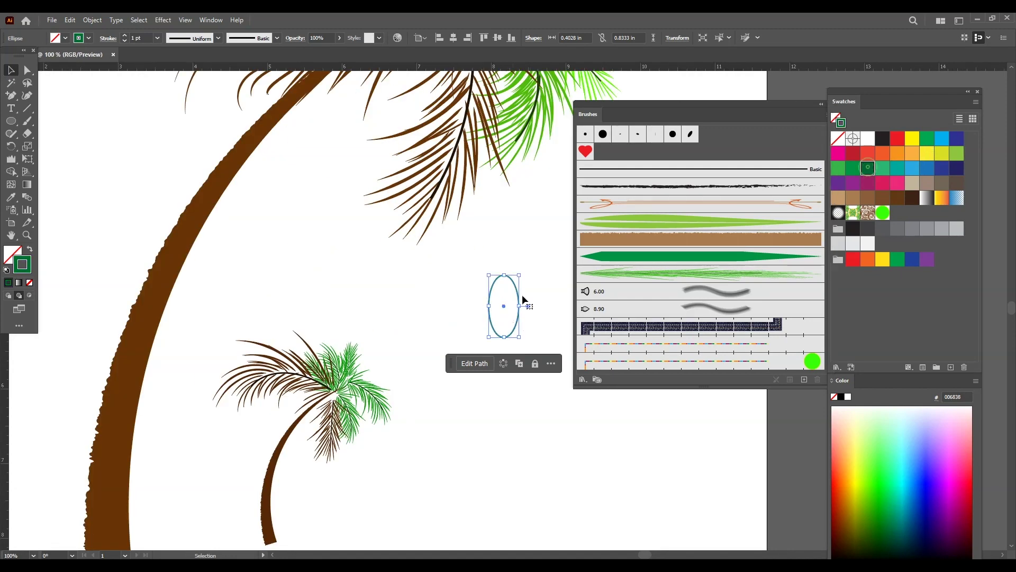
{"action": "left_click", "coordinate": [33, 249]}
Step: Make two slightly offset overlapping copies of the green ellipse and cut them down to a left-facing crescent with Shape Builder
{"action": "mouse_move", "coordinate": [499, 297]}
{"action": "left_mouse_down"}
{"action": "mouse_move", "coordinate": [420, 291]}
{"action": "mouse_move", "coordinate": [484, 331]}
{"action": "mouse_move", "coordinate": [478, 315]}
{"action": "left_mouse_up"}
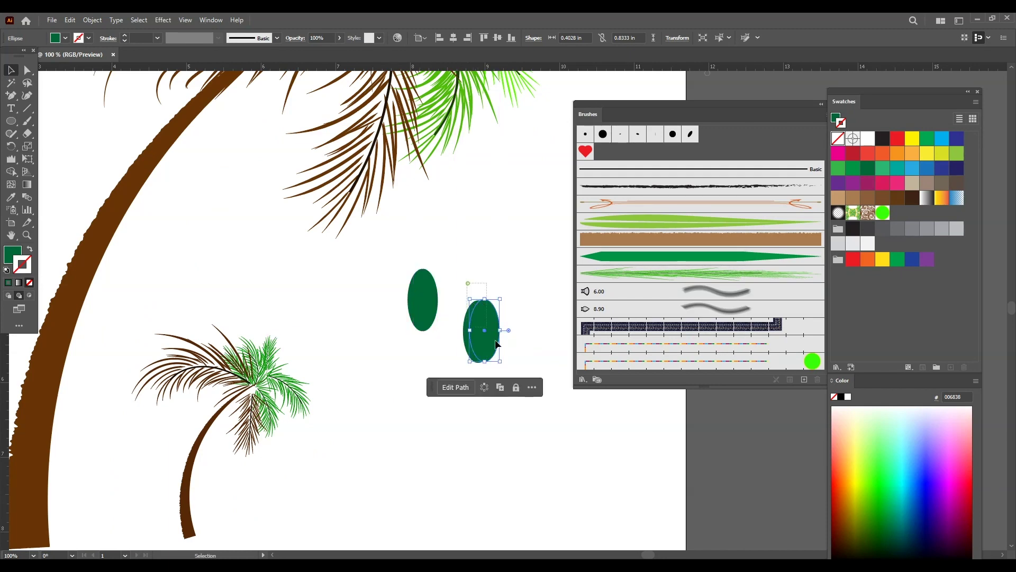
{"action": "left_click", "coordinate": [211, 21]}
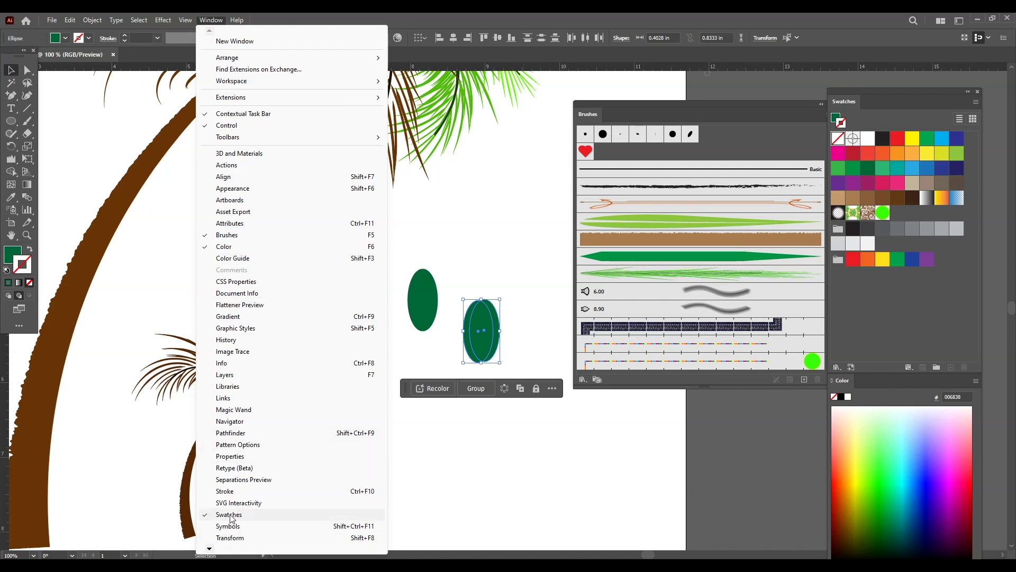
{"action": "left_click", "coordinate": [134, 323]}
{"action": "left_click_drag", "start_coordinate": [518, 361], "coordinate": [455, 289]}
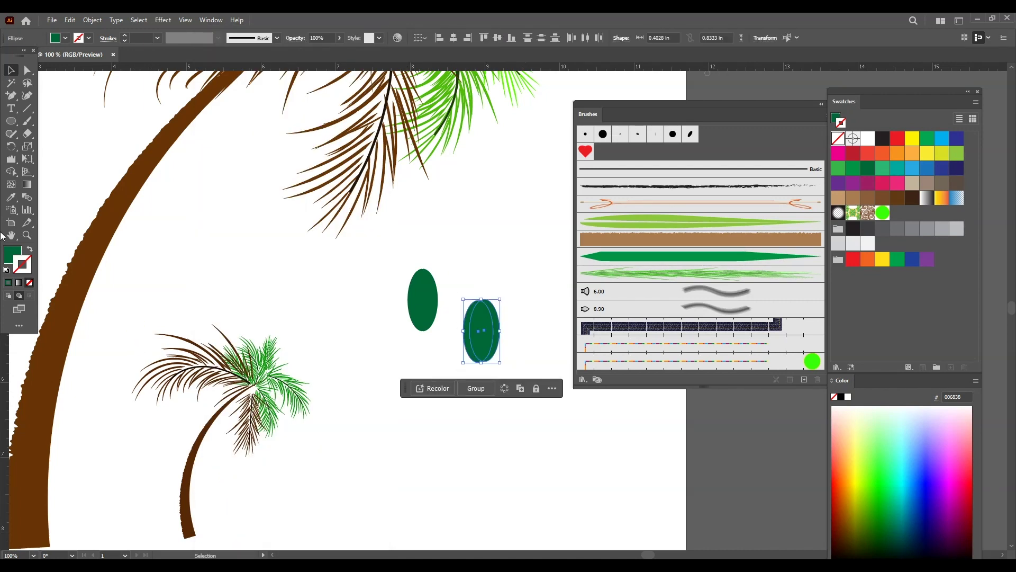
{"action": "left_click", "coordinate": [11, 171]}
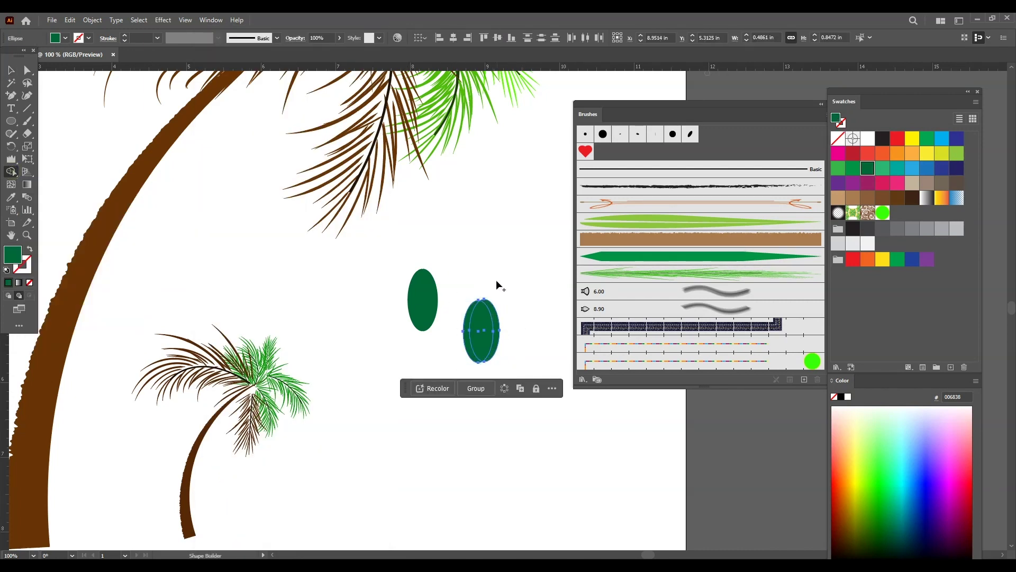
{"action": "mouse_move", "coordinate": [482, 283]}
{"action": "left_mouse_down"}
{"action": "mouse_move", "coordinate": [488, 359]}
{"action": "mouse_move", "coordinate": [483, 331]}
{"action": "mouse_move", "coordinate": [493, 341]}
{"action": "left_mouse_up"}
{"action": "key", "text": "Delete"}
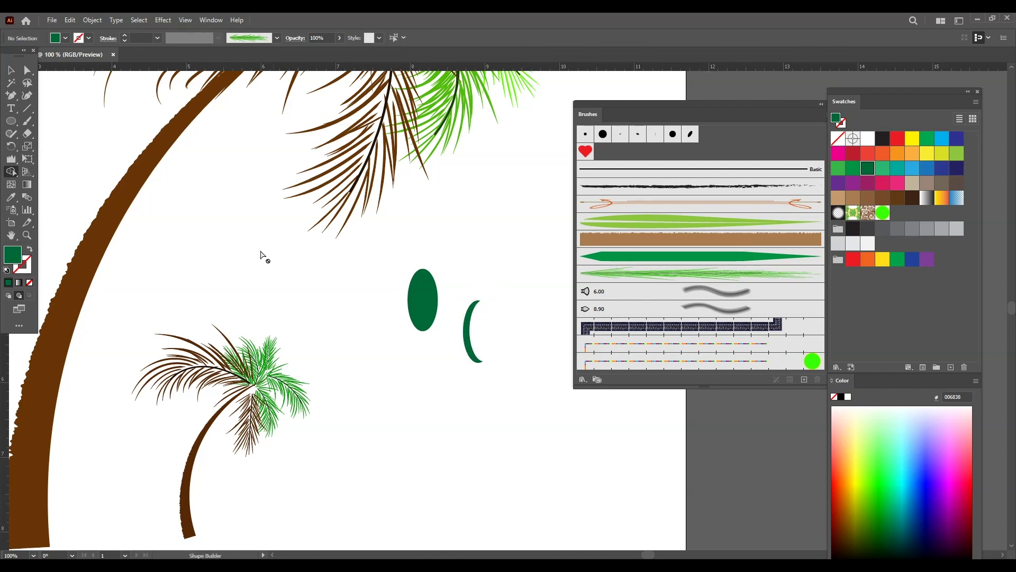
Step: Fill the crescent with light green 39B54A, bring it to the front and fit it along the dark ellipse's left edge
{"action": "key", "text": "v"}
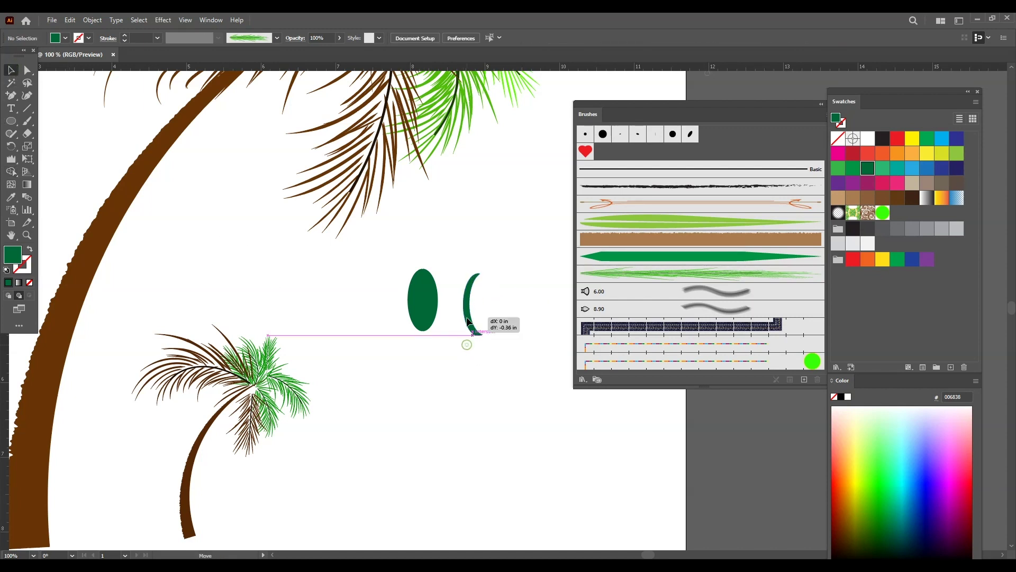
{"action": "left_click", "coordinate": [467, 331]}
{"action": "left_click", "coordinate": [838, 168]}
{"action": "mouse_move", "coordinate": [467, 298]}
{"action": "left_mouse_down"}
{"action": "mouse_move", "coordinate": [439, 295]}
{"action": "mouse_move", "coordinate": [448, 293]}
{"action": "left_mouse_up"}
{"action": "right_click", "coordinate": [448, 292]}
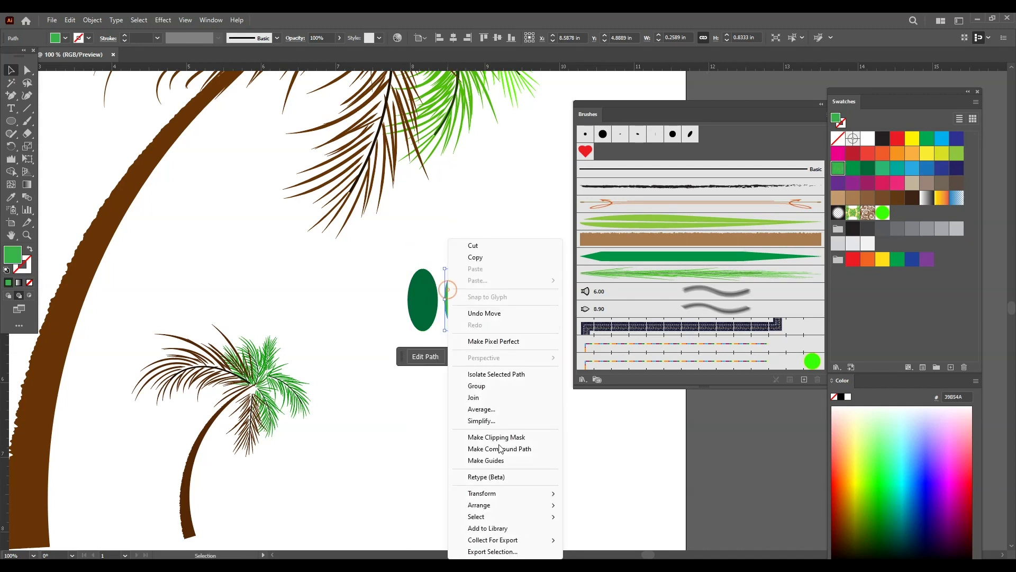
{"action": "mouse_move", "coordinate": [521, 506]}
{"action": "left_click", "coordinate": [617, 507]}
{"action": "left_click_drag", "start_coordinate": [448, 308], "coordinate": [422, 292]}
{"action": "left_click", "coordinate": [515, 276]}
{"action": "left_click", "coordinate": [444, 260]}
Step: Create an art brush from the ellipse and crescent, scaled proportionately and with Hue Shift colorization
{"action": "left_click_drag", "start_coordinate": [397, 257], "coordinate": [443, 336]}
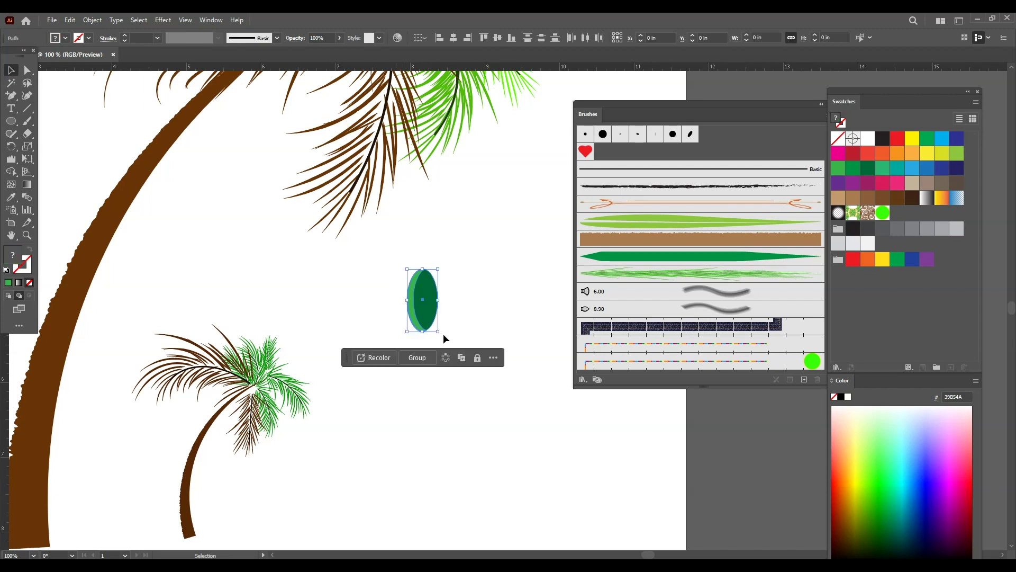
{"action": "mouse_move", "coordinate": [424, 300]}
{"action": "left_mouse_down"}
{"action": "mouse_move", "coordinate": [749, 393]}
{"action": "mouse_move", "coordinate": [865, 341]}
{"action": "mouse_move", "coordinate": [800, 326]}
{"action": "mouse_move", "coordinate": [660, 366]}
{"action": "left_mouse_up"}
{"action": "left_click", "coordinate": [360, 244]}
{"action": "left_click", "coordinate": [359, 293]}
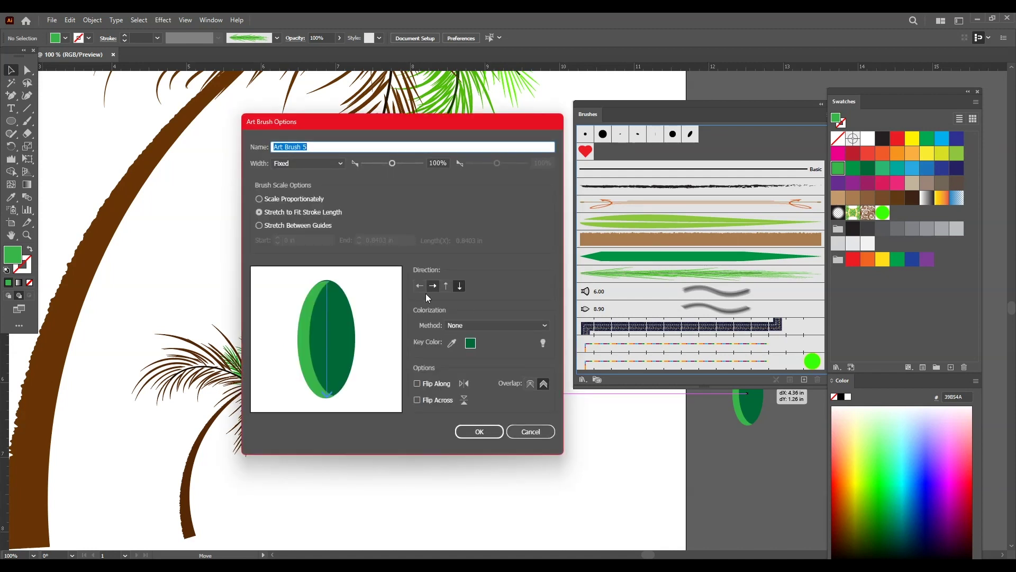
{"action": "left_click", "coordinate": [281, 199]}
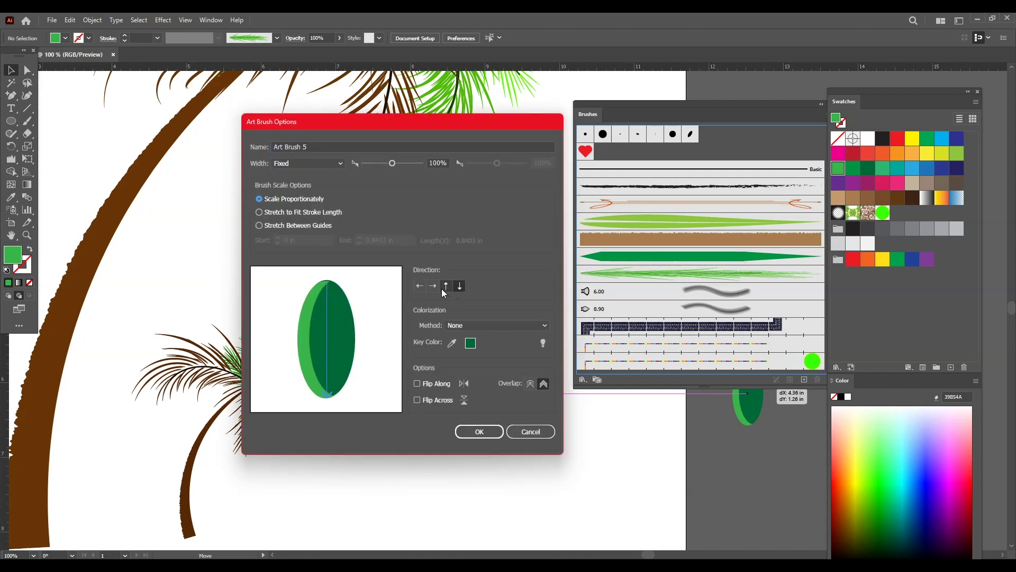
{"action": "left_click", "coordinate": [513, 326]}
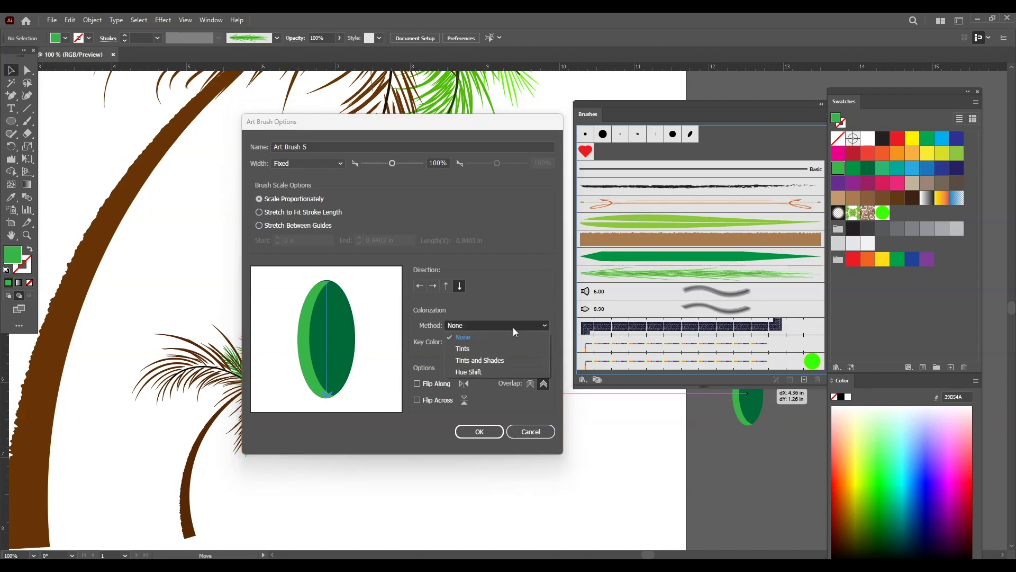
{"action": "left_click", "coordinate": [475, 372]}
{"action": "left_click", "coordinate": [479, 431]}
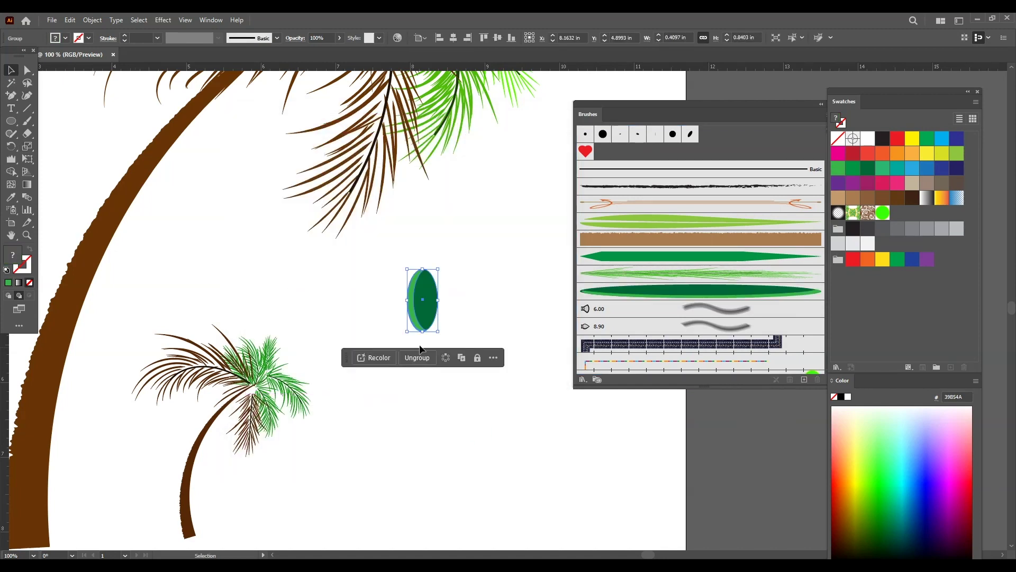
Step: Move the coconut artwork off the artboard and paint two light green coconuts under the large palm's crown with the coconut brush
{"action": "left_click_drag", "start_coordinate": [390, 170], "coordinate": [411, 283]}
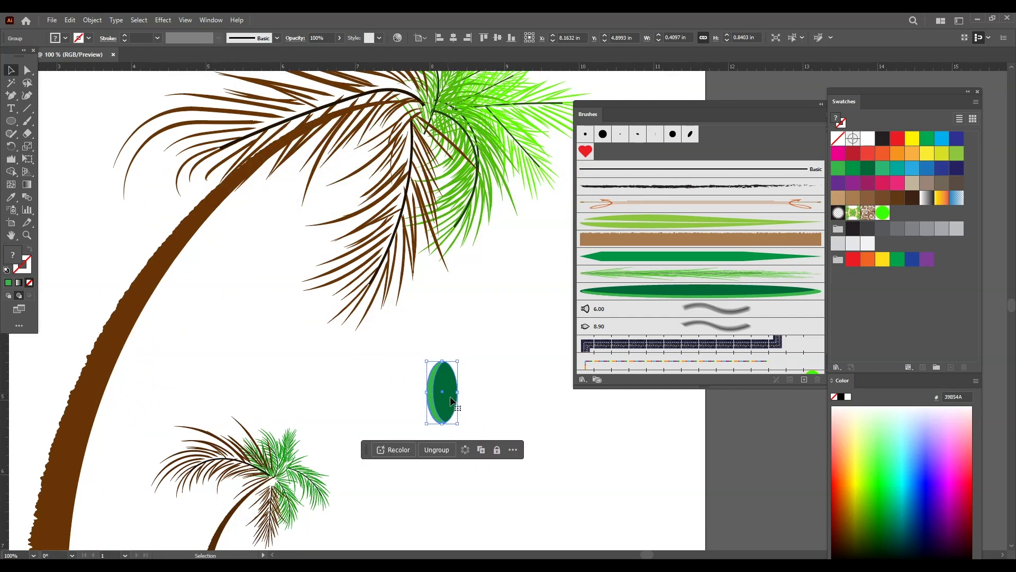
{"action": "left_click_drag", "start_coordinate": [443, 391], "coordinate": [787, 479]}
{"action": "left_click", "coordinate": [27, 121]}
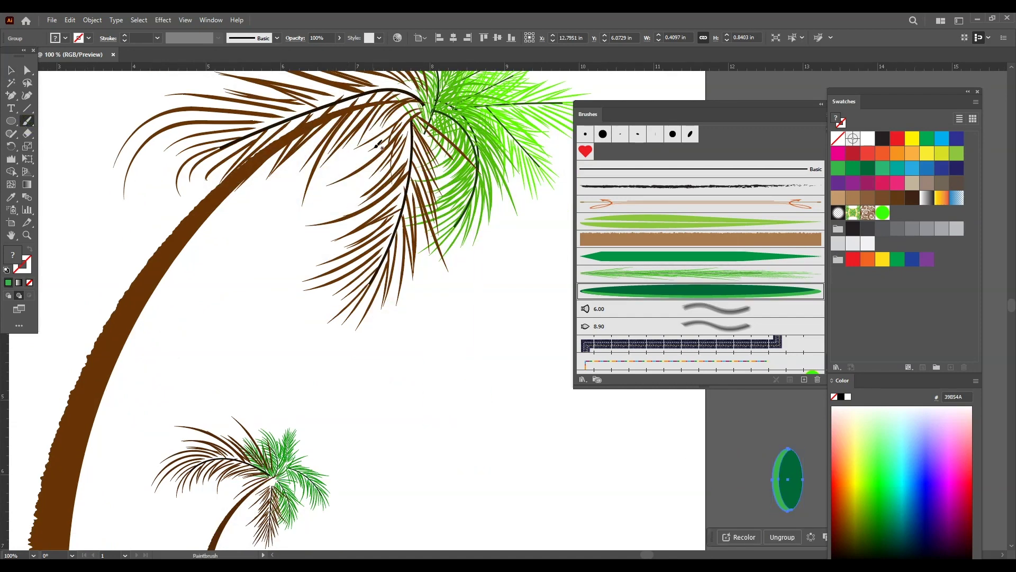
{"action": "left_click_drag", "start_coordinate": [397, 116], "coordinate": [340, 175]}
{"action": "left_click_drag", "start_coordinate": [377, 108], "coordinate": [381, 140]}
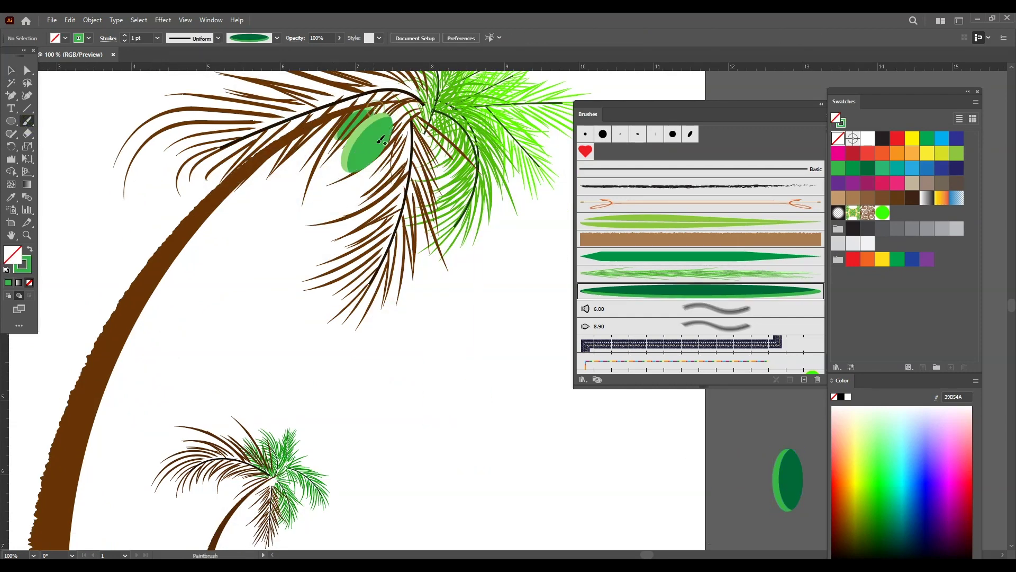
Step: Set the stroke color to dark green 0D5B14 and paint a cluster of coconuts hanging below the large palm's crown
{"action": "double_click", "coordinate": [22, 264]}
{"action": "type", "text": "0D5B14"}
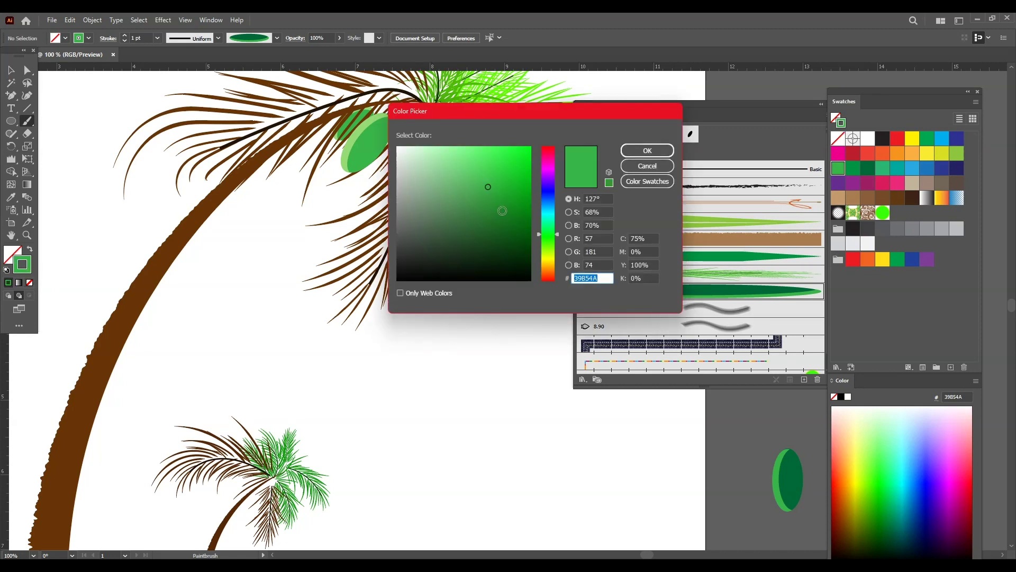
{"action": "left_click", "coordinate": [647, 150]}
{"action": "left_click_drag", "start_coordinate": [394, 117], "coordinate": [372, 193]}
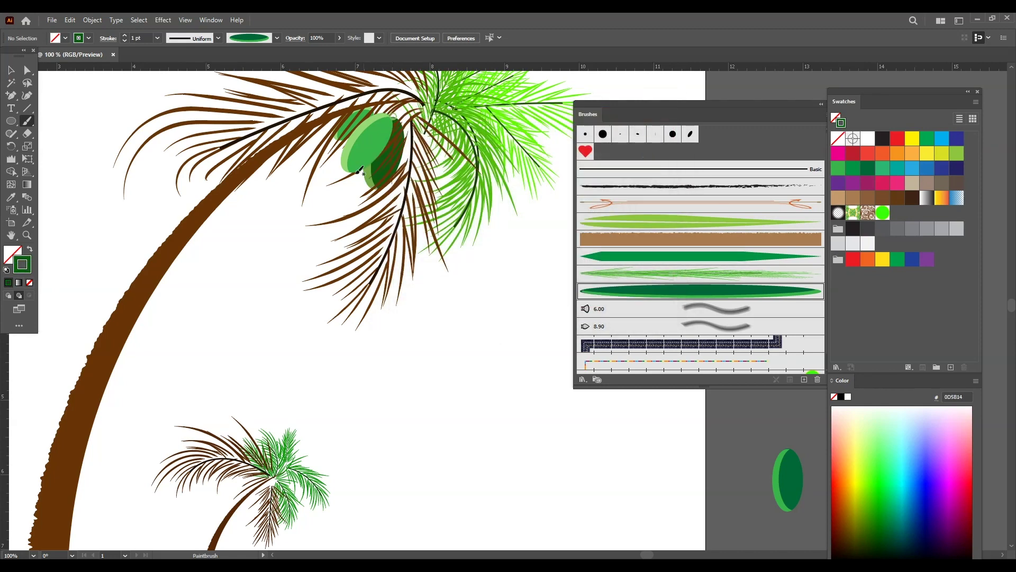
{"action": "mouse_move", "coordinate": [306, 186]}
{"action": "left_mouse_down"}
{"action": "mouse_move", "coordinate": [339, 141]}
{"action": "mouse_move", "coordinate": [356, 196]}
{"action": "left_mouse_up"}
{"action": "left_click_drag", "start_coordinate": [347, 137], "coordinate": [310, 159]}
{"action": "mouse_move", "coordinate": [324, 214]}
{"action": "left_mouse_down"}
{"action": "mouse_move", "coordinate": [350, 165]}
{"action": "mouse_move", "coordinate": [343, 255]}
{"action": "left_mouse_up"}
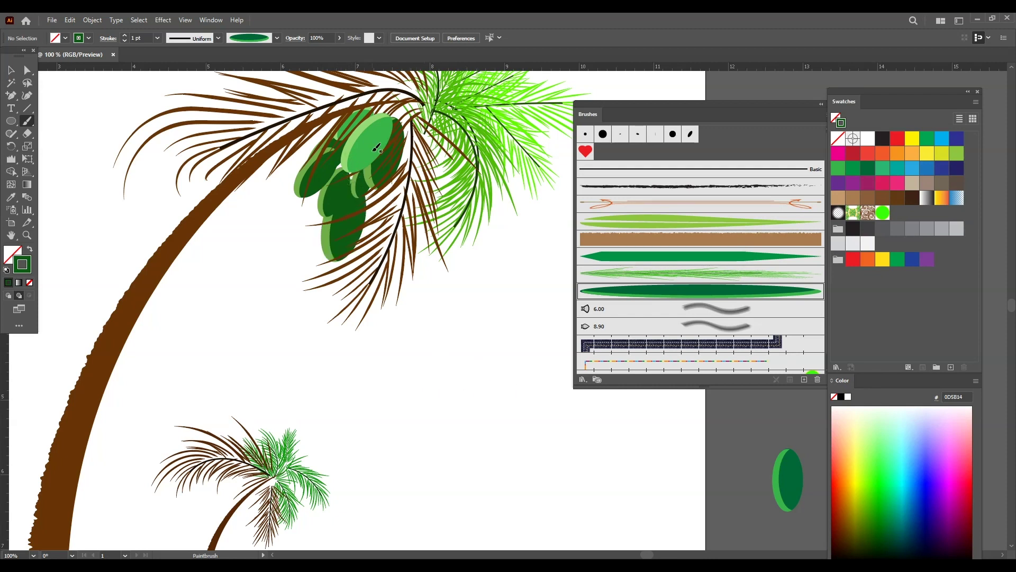
{"action": "left_click_drag", "start_coordinate": [382, 99], "coordinate": [252, 98]}
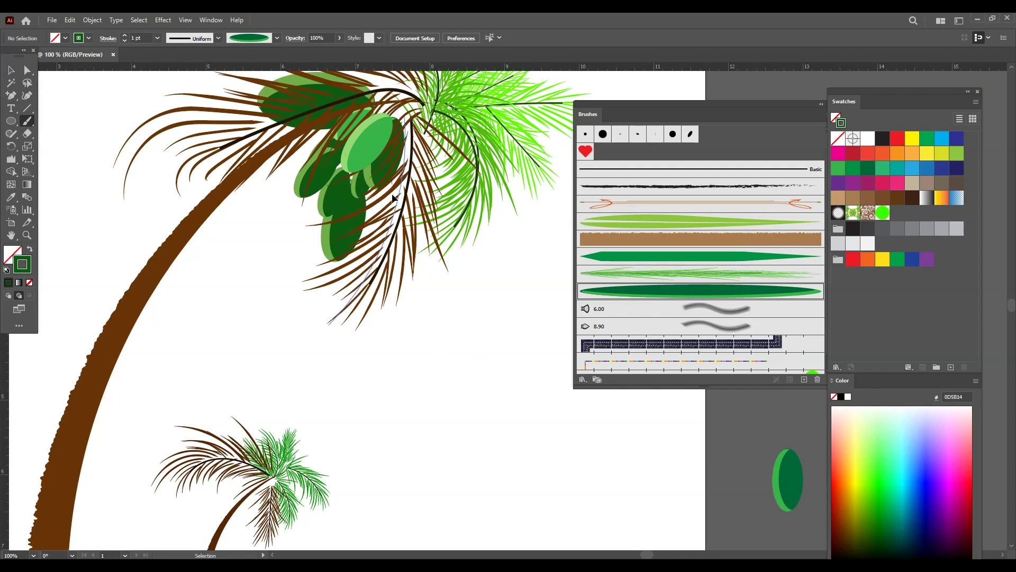
{"action": "key", "text": "ctrl+z"}
Step: Paint dark green coconuts hanging below the small palm's crown with the coconut brush
{"action": "left_click_drag", "start_coordinate": [382, 228], "coordinate": [538, 197]}
{"action": "scroll", "coordinate": [538, 196], "scroll_direction": "down", "scroll_amount": 5}
{"action": "scroll", "coordinate": [539, 197], "scroll_direction": "left", "scroll_amount": 3}
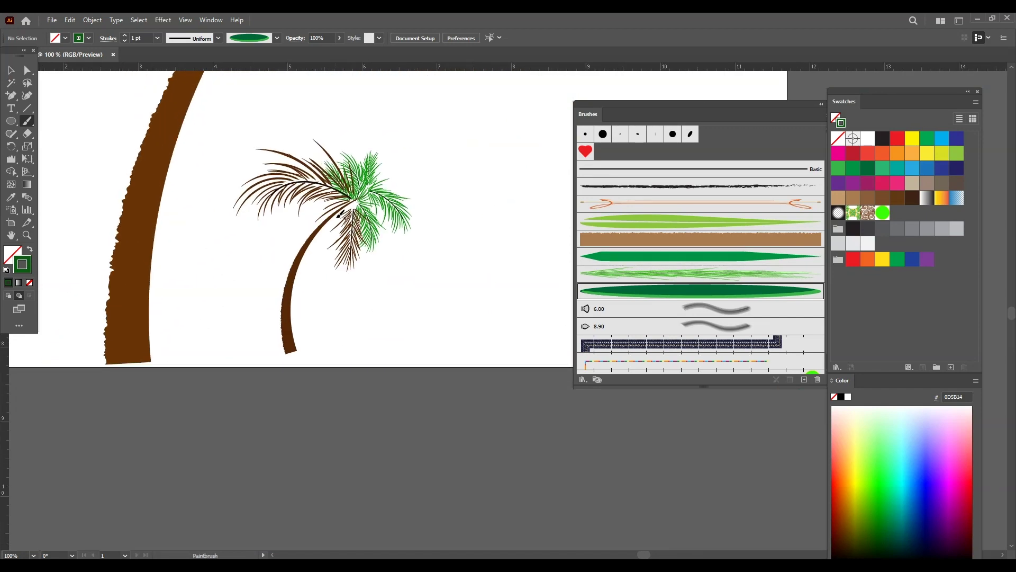
{"action": "mouse_move", "coordinate": [349, 205]}
{"action": "left_mouse_down"}
{"action": "mouse_move", "coordinate": [328, 211]}
{"action": "mouse_move", "coordinate": [343, 230]}
{"action": "mouse_move", "coordinate": [341, 219]}
{"action": "mouse_move", "coordinate": [330, 245]}
{"action": "mouse_move", "coordinate": [347, 224]}
{"action": "mouse_move", "coordinate": [350, 257]}
{"action": "mouse_move", "coordinate": [345, 226]}
{"action": "mouse_move", "coordinate": [333, 271]}
{"action": "left_mouse_up"}
Step: Paint several smaller dark green coconuts around the edges of the large palm's coconut cluster
{"action": "mouse_move", "coordinate": [424, 129]}
{"action": "left_mouse_down"}
{"action": "mouse_move", "coordinate": [387, 270]}
{"action": "mouse_move", "coordinate": [378, 363]}
{"action": "left_mouse_up"}
{"action": "left_click_drag", "start_coordinate": [337, 118], "coordinate": [339, 172]}
{"action": "left_click_drag", "start_coordinate": [343, 234], "coordinate": [323, 266]}
{"action": "left_click_drag", "start_coordinate": [438, 139], "coordinate": [418, 244]}
{"action": "left_click_drag", "start_coordinate": [338, 218], "coordinate": [297, 259]}
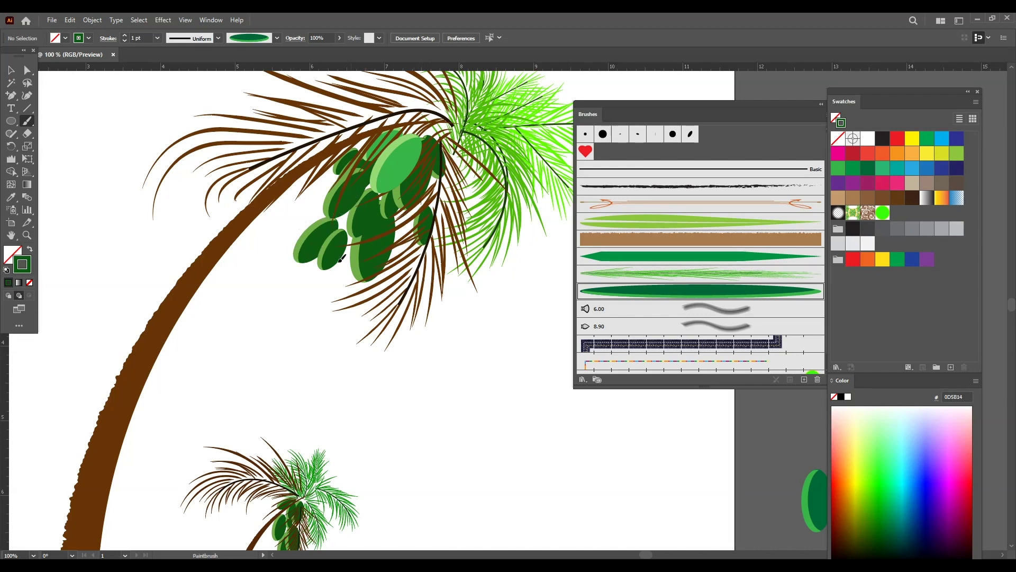
{"action": "left_click_drag", "start_coordinate": [345, 233], "coordinate": [327, 283]}
{"action": "key", "text": "ctrl+minus"}
{"action": "key", "text": "ctrl+minus"}
{"action": "left_click_drag", "start_coordinate": [532, 304], "coordinate": [491, 301]}
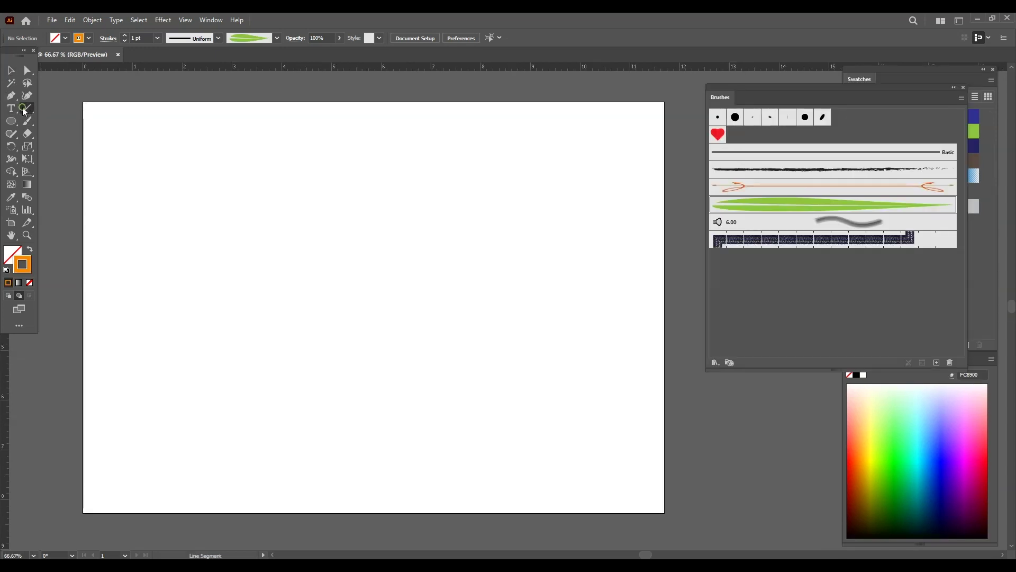
Step: Draw an ellipse about 0.49 in wide and 0.54 in tall, fill it orange without a stroke, and move it near the artboard's center
{"action": "left_click", "coordinate": [27, 108]}
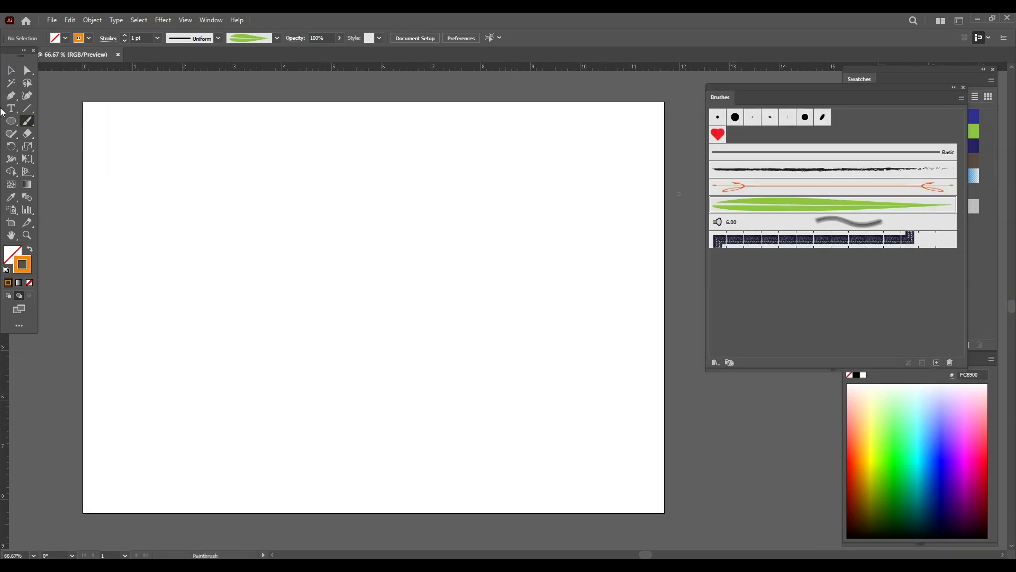
{"action": "left_click", "coordinate": [9, 70]}
{"action": "left_click", "coordinate": [11, 121]}
{"action": "left_click_drag", "start_coordinate": [191, 195], "coordinate": [217, 222]}
{"action": "left_click", "coordinate": [10, 70]}
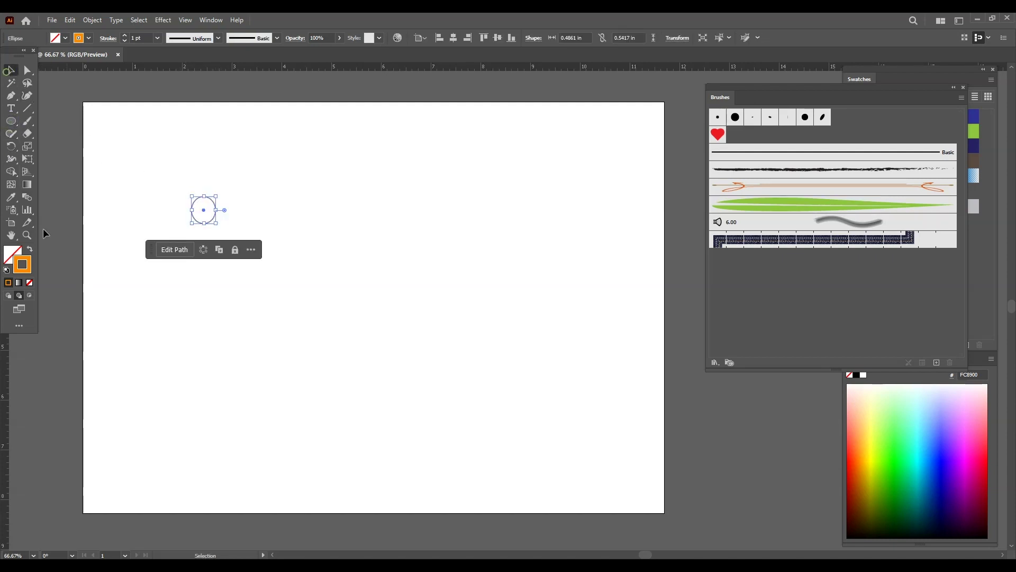
{"action": "left_click", "coordinate": [29, 249]}
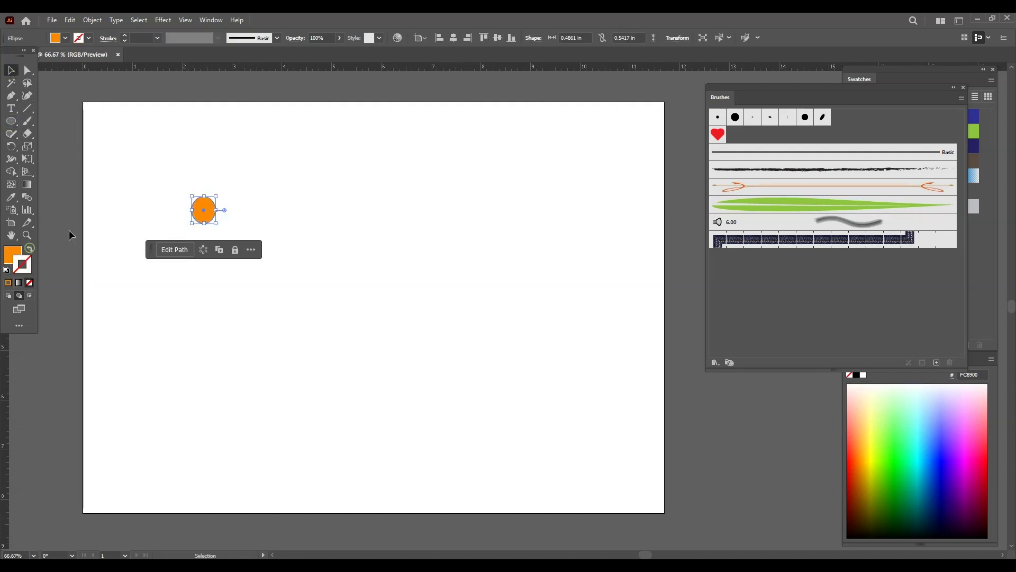
{"action": "mouse_move", "coordinate": [214, 212]}
{"action": "left_mouse_down"}
{"action": "mouse_move", "coordinate": [279, 234]}
{"action": "mouse_move", "coordinate": [460, 264]}
{"action": "left_mouse_up"}
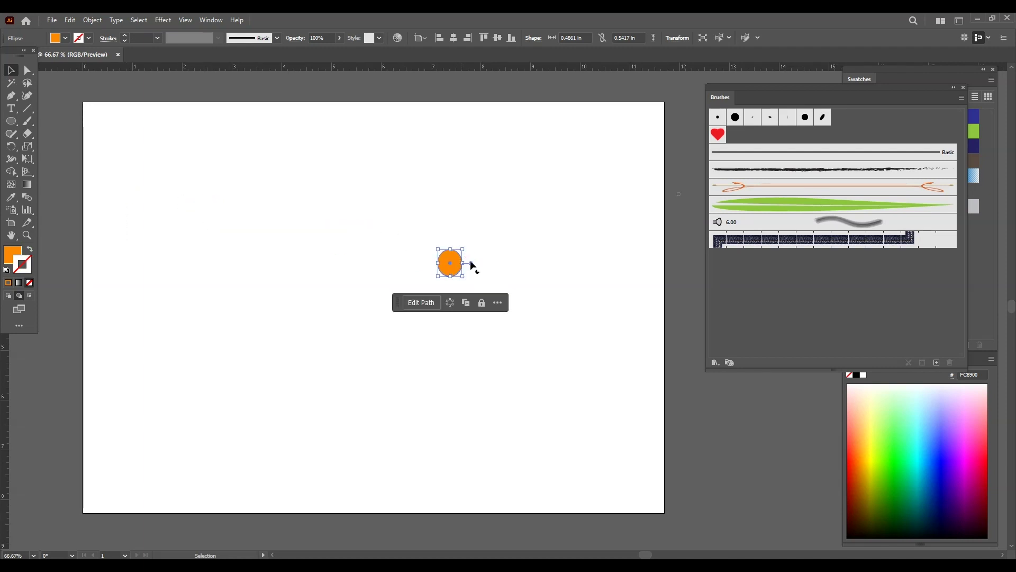
Step: Create a bristle brush with size 8.9 mm, bristle length 159%, density 35%, thickness 62% and paint opacity 86%
{"action": "left_click", "coordinate": [937, 362]}
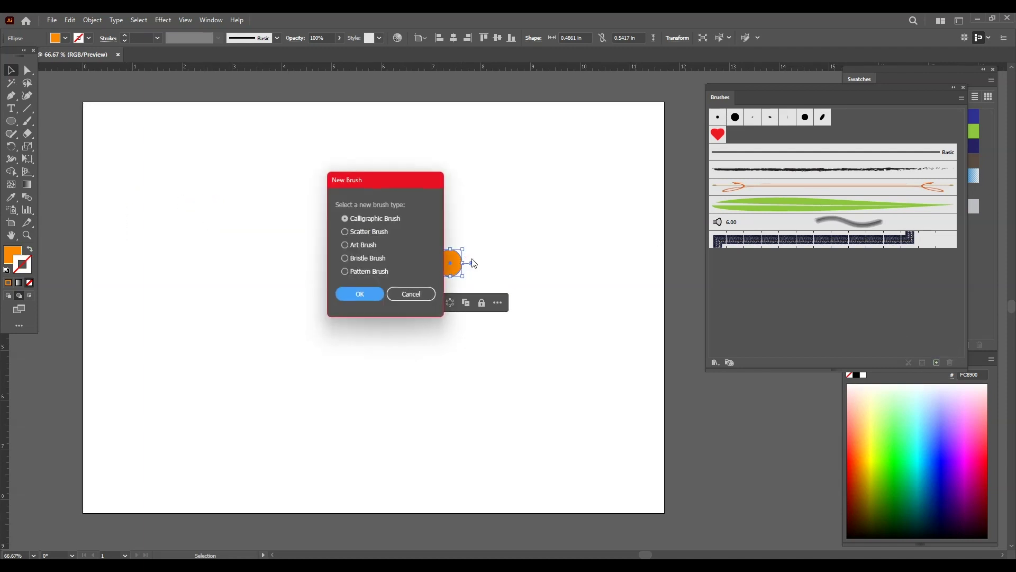
{"action": "left_click", "coordinate": [362, 260]}
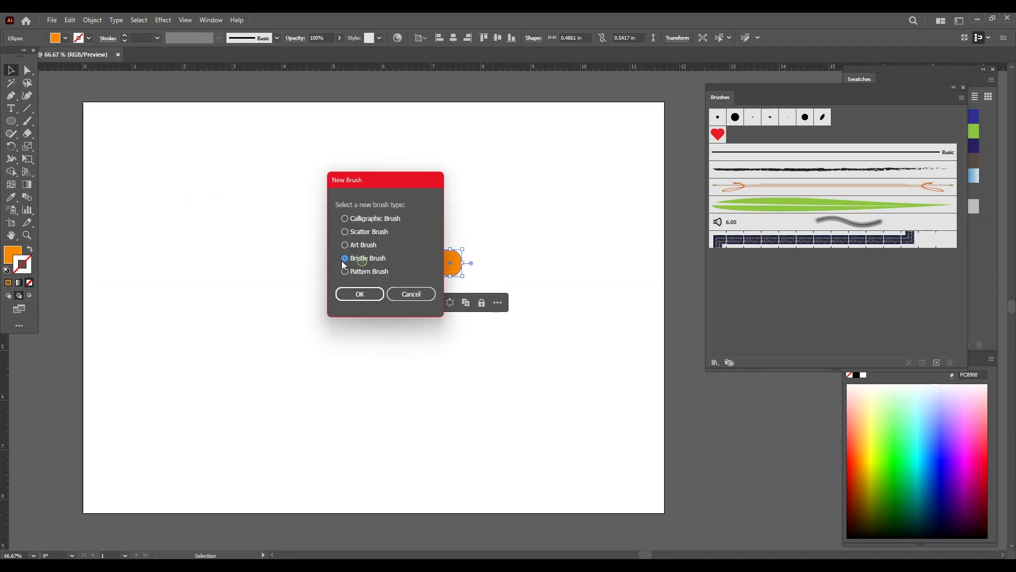
{"action": "left_click", "coordinate": [368, 295]}
{"action": "left_click_drag", "start_coordinate": [525, 148], "coordinate": [682, 139]}
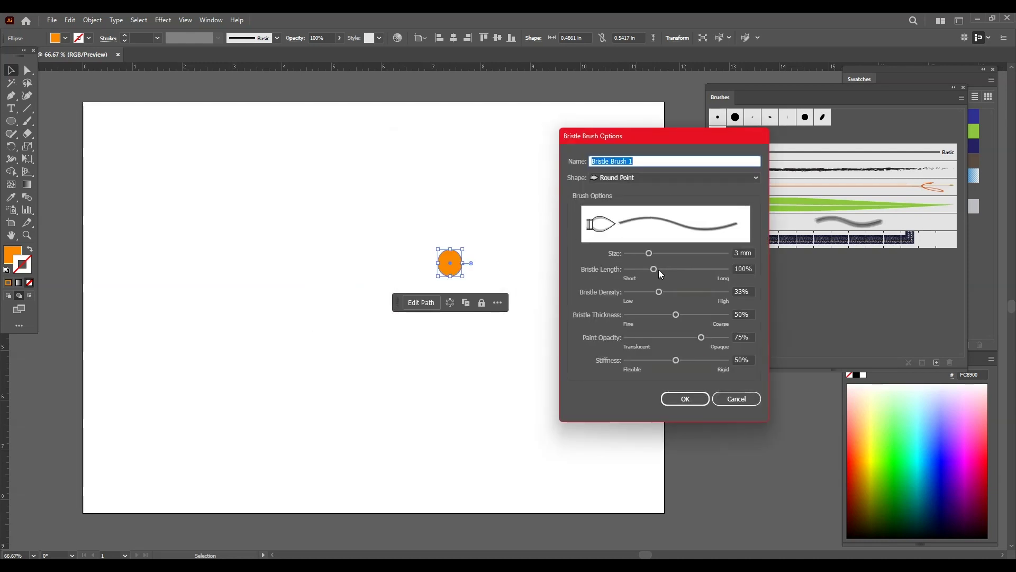
{"action": "left_click_drag", "start_coordinate": [649, 253], "coordinate": [706, 253]}
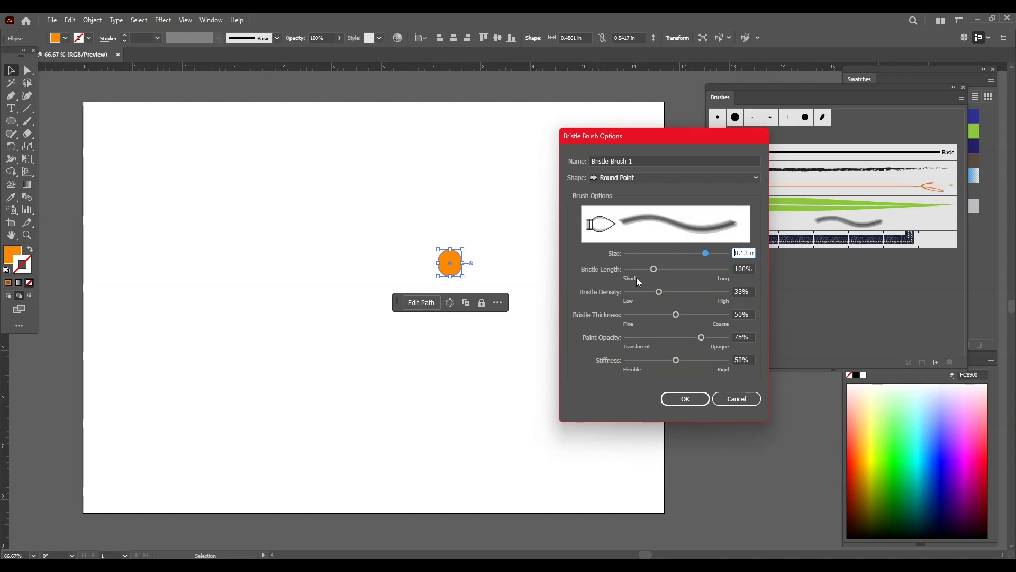
{"action": "mouse_move", "coordinate": [658, 272]}
{"action": "left_mouse_down"}
{"action": "mouse_move", "coordinate": [677, 274]}
{"action": "mouse_move", "coordinate": [669, 292]}
{"action": "mouse_move", "coordinate": [712, 337]}
{"action": "left_mouse_up"}
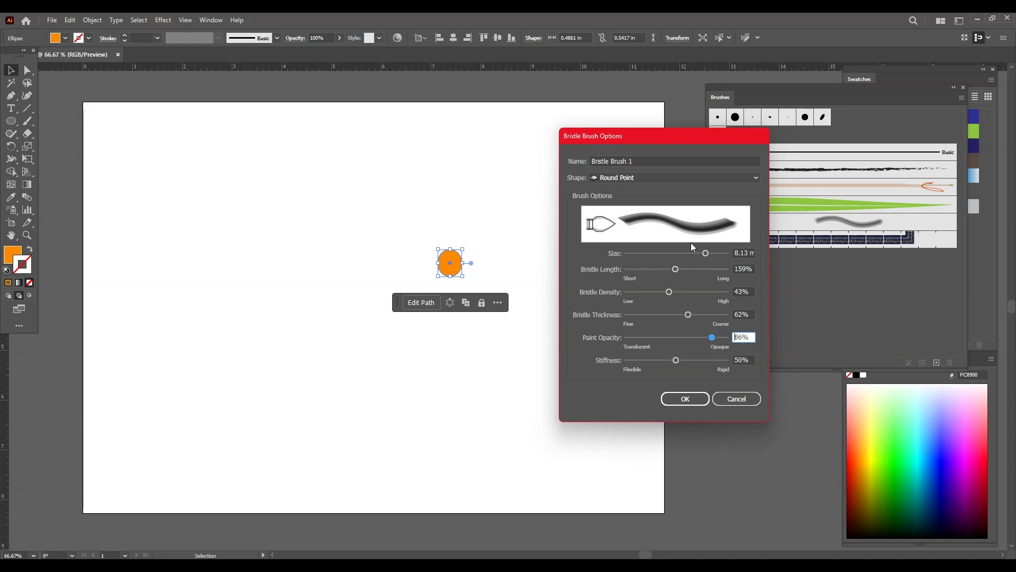
{"action": "left_click_drag", "start_coordinate": [669, 292], "coordinate": [662, 292]}
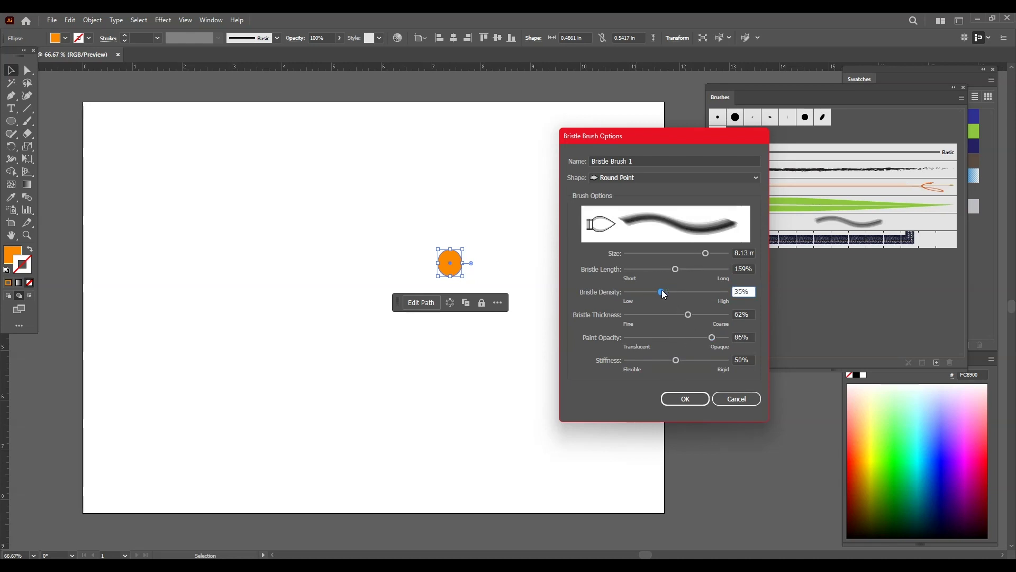
{"action": "mouse_move", "coordinate": [676, 361]}
{"action": "left_mouse_down"}
{"action": "mouse_move", "coordinate": [696, 341]}
{"action": "mouse_move", "coordinate": [661, 269]}
{"action": "mouse_move", "coordinate": [714, 253]}
{"action": "left_mouse_up"}
{"action": "left_click", "coordinate": [687, 398]}
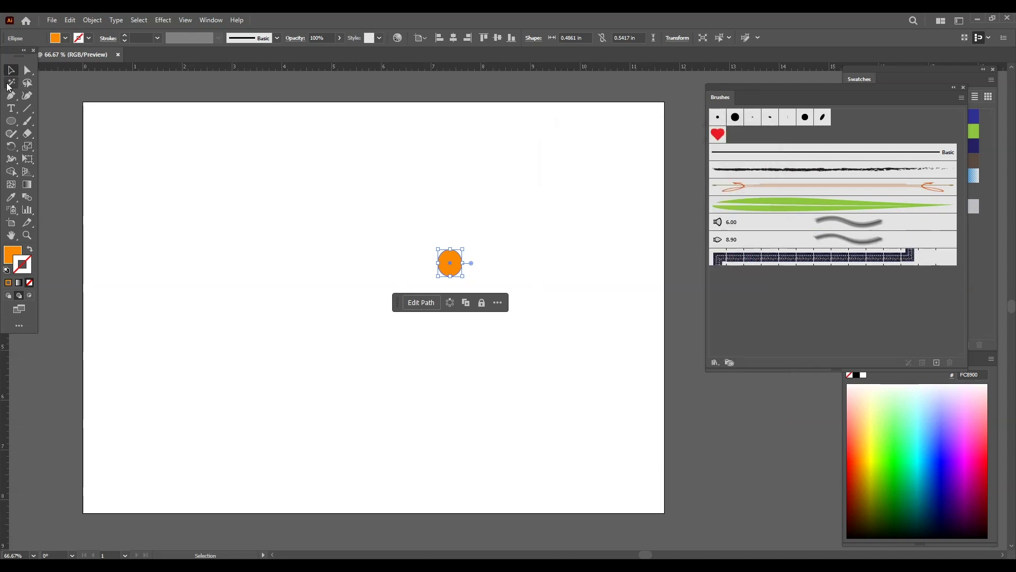
Step: Paint several wavy orange test strokes across the artboard with the new bristle brush and clear all the artwork
{"action": "left_click", "coordinate": [27, 121]}
{"action": "left_click_drag", "start_coordinate": [222, 286], "coordinate": [412, 227]}
{"action": "mouse_move", "coordinate": [268, 362]}
{"action": "left_mouse_down"}
{"action": "mouse_move", "coordinate": [363, 351]}
{"action": "mouse_move", "coordinate": [522, 205]}
{"action": "mouse_move", "coordinate": [522, 214]}
{"action": "left_mouse_up"}
{"action": "left_click_drag", "start_coordinate": [137, 185], "coordinate": [438, 165]}
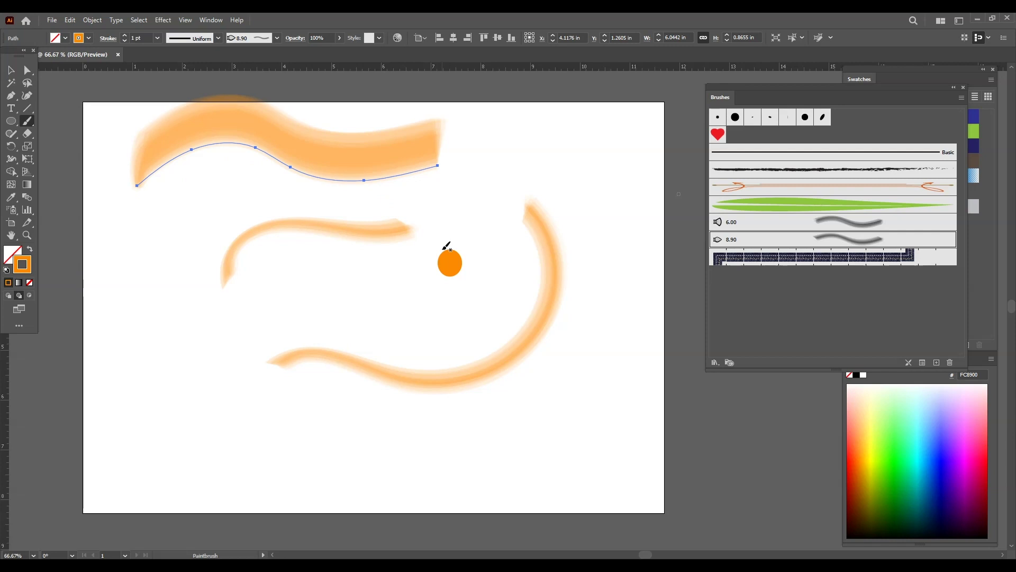
{"action": "left_click_drag", "start_coordinate": [264, 440], "coordinate": [558, 296]}
{"action": "mouse_move", "coordinate": [545, 482]}
{"action": "left_mouse_down"}
{"action": "mouse_move", "coordinate": [517, 379]}
{"action": "mouse_move", "coordinate": [513, 266]}
{"action": "left_mouse_up"}
{"action": "key", "text": "ctrl+a"}
{"action": "key", "text": "Delete"}
Step: Draw a circle about 4.47 in wide near the artboard's center and apply the 6.00 bristle brush to its orange outline
{"action": "left_click", "coordinate": [11, 121]}
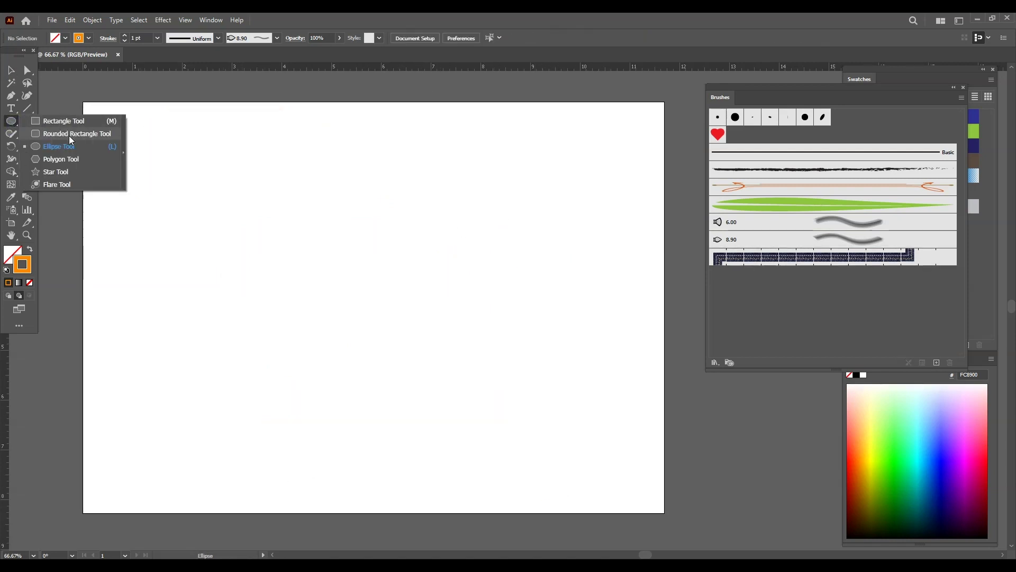
{"action": "left_click", "coordinate": [65, 146]}
{"action": "left_click_drag", "start_coordinate": [374, 314], "coordinate": [486, 426]}
{"action": "left_click", "coordinate": [8, 71]}
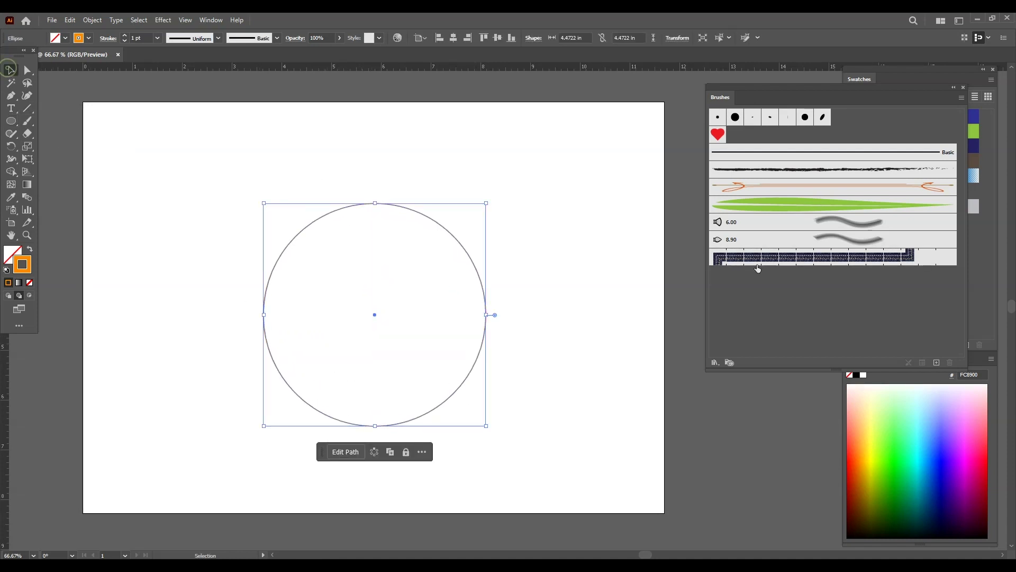
{"action": "left_click", "coordinate": [846, 225]}
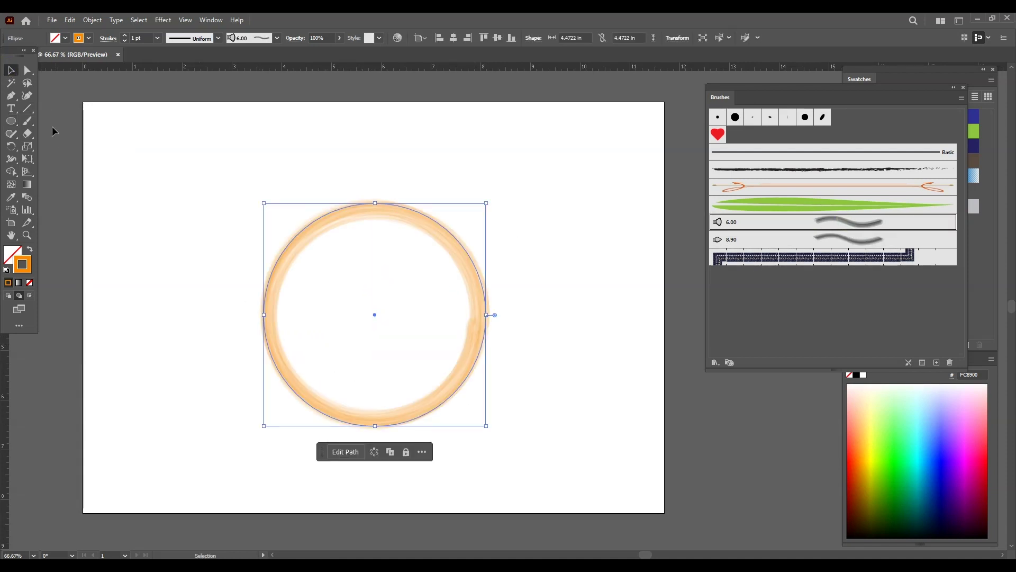
Step: Place a concentric copy about 3.81 in wide inside the orange circle and set its stroke to bright green 4DFF27
{"action": "left_click", "coordinate": [512, 267]}
{"action": "left_click_drag", "start_coordinate": [470, 263], "coordinate": [676, 266]}
{"action": "mouse_move", "coordinate": [694, 207]}
{"action": "left_mouse_down"}
{"action": "mouse_move", "coordinate": [658, 242]}
{"action": "mouse_move", "coordinate": [444, 281]}
{"action": "mouse_move", "coordinate": [435, 270]}
{"action": "mouse_move", "coordinate": [470, 221]}
{"action": "left_mouse_up"}
{"action": "left_click", "coordinate": [893, 443]}
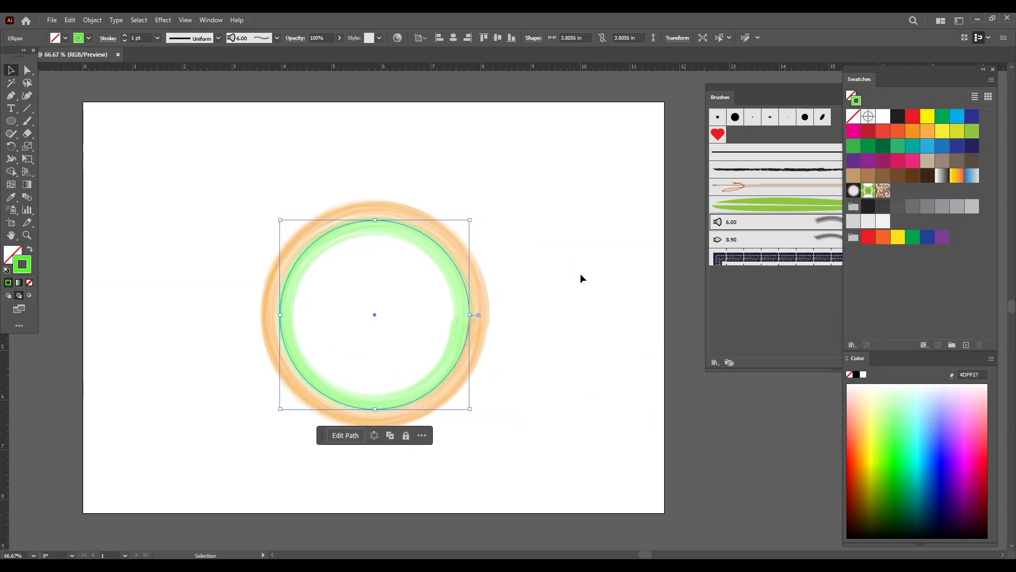
Step: Place a concentric copy about 3.11 in wide inside the green circle and set its stroke to red ED1C24
{"action": "left_click", "coordinate": [586, 222]}
{"action": "left_click", "coordinate": [433, 258]}
{"action": "left_click_drag", "start_coordinate": [433, 252], "coordinate": [569, 252]}
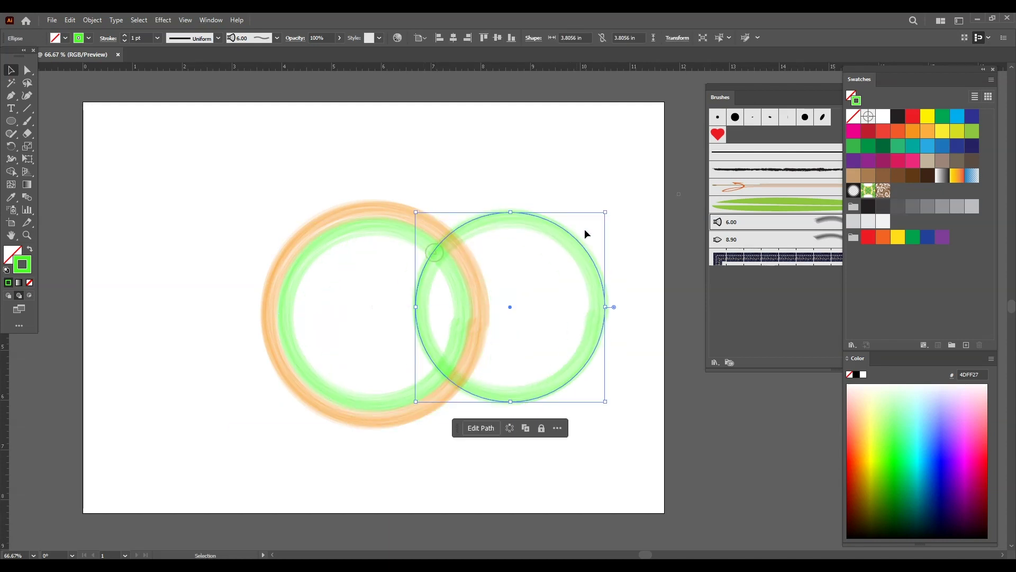
{"action": "mouse_move", "coordinate": [604, 212]}
{"action": "left_mouse_down"}
{"action": "mouse_move", "coordinate": [571, 243]}
{"action": "mouse_move", "coordinate": [414, 296]}
{"action": "mouse_move", "coordinate": [452, 237]}
{"action": "left_mouse_up"}
{"action": "left_click", "coordinate": [913, 120]}
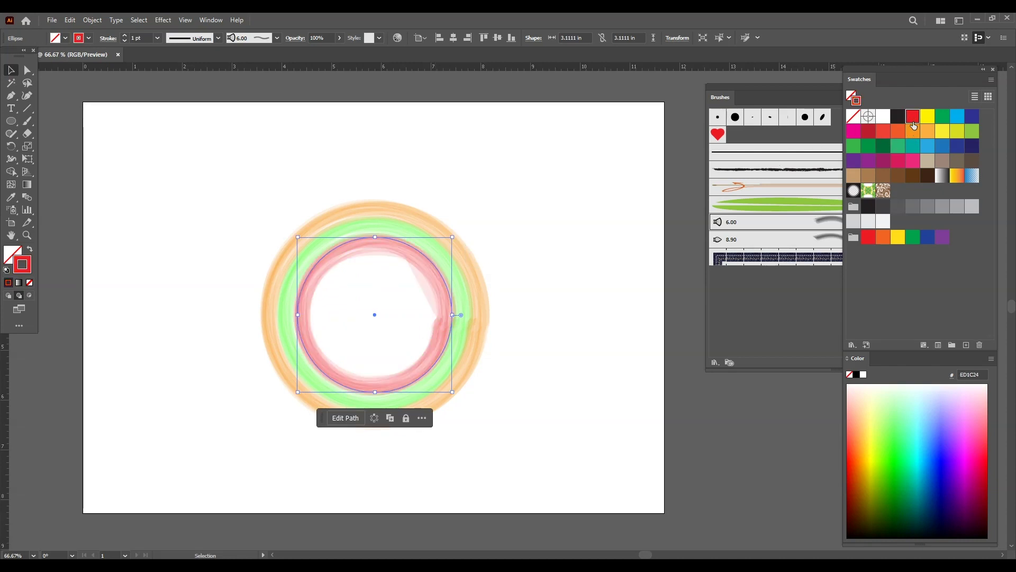
Step: Place a copy about 2.47 in wide inside the red circle, try several stroke colors and settle on light blue 00AEEF
{"action": "left_click_drag", "start_coordinate": [411, 268], "coordinate": [596, 226]}
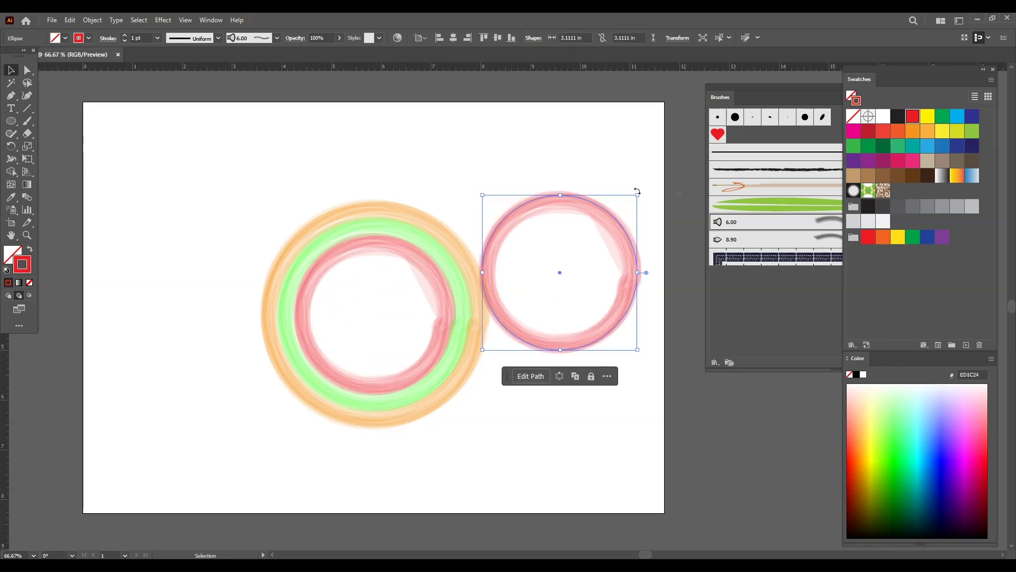
{"action": "mouse_move", "coordinate": [637, 196]}
{"action": "left_mouse_down"}
{"action": "mouse_move", "coordinate": [624, 211]}
{"action": "mouse_move", "coordinate": [421, 282]}
{"action": "left_mouse_up"}
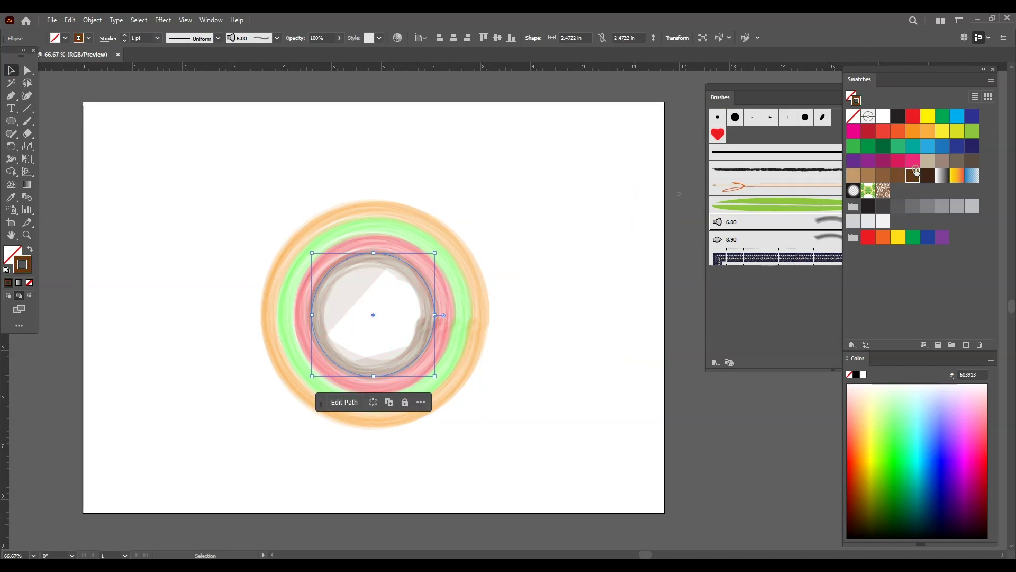
{"action": "left_click", "coordinate": [926, 148]}
{"action": "left_click", "coordinate": [943, 131]}
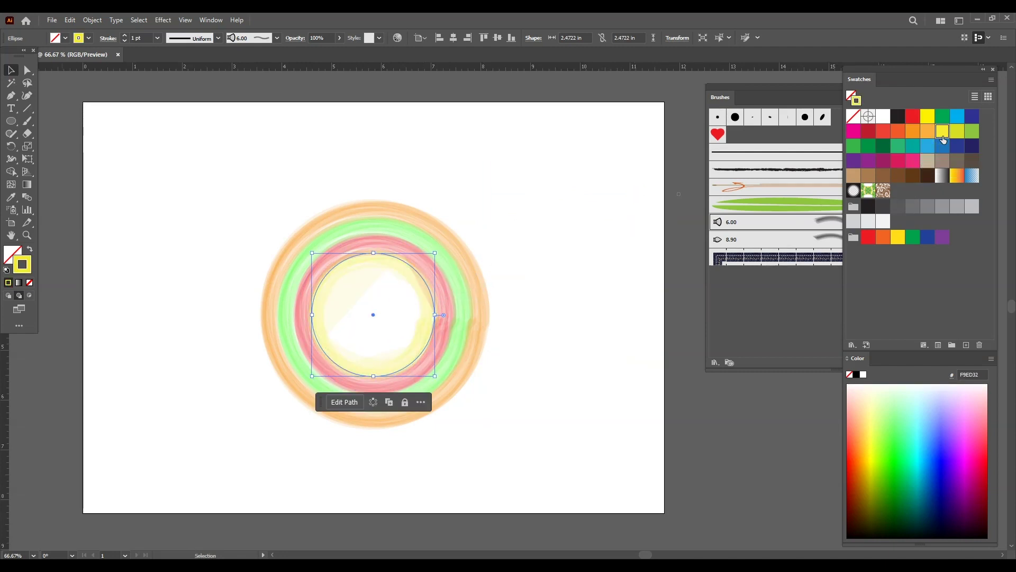
{"action": "left_click", "coordinate": [972, 116]}
{"action": "left_click", "coordinate": [957, 116]}
Step: Place a smaller concentric copy inside the light blue circle and color its stroke green
{"action": "left_click", "coordinate": [558, 243]}
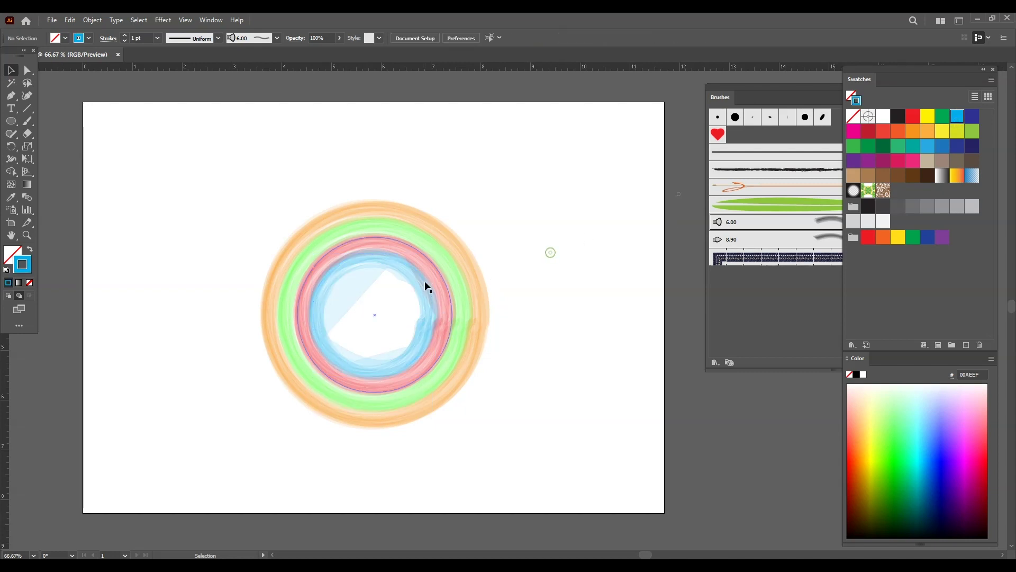
{"action": "left_click_drag", "start_coordinate": [412, 286], "coordinate": [611, 231]}
{"action": "left_click_drag", "start_coordinate": [637, 197], "coordinate": [393, 297]}
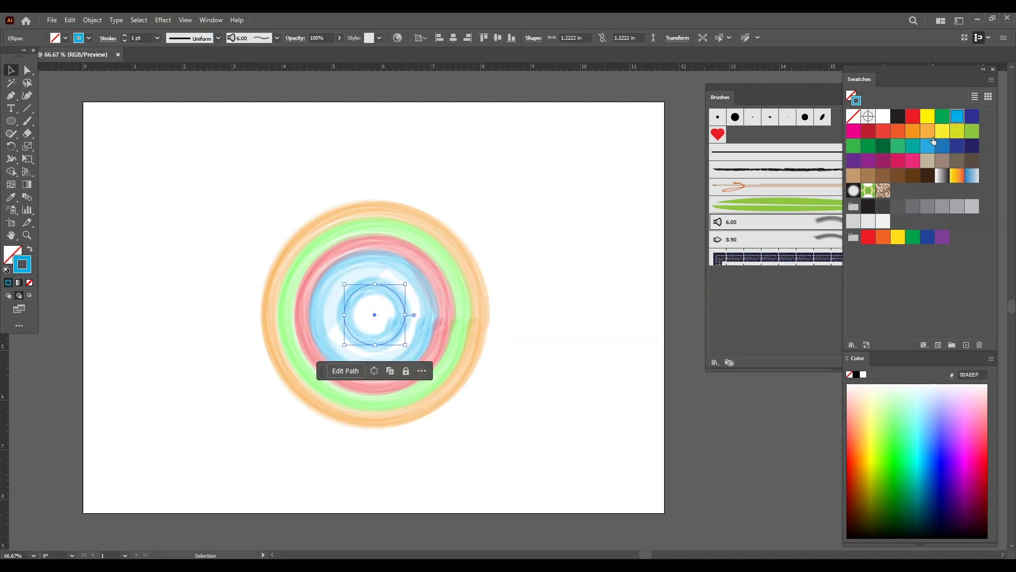
{"action": "left_click", "coordinate": [868, 146]}
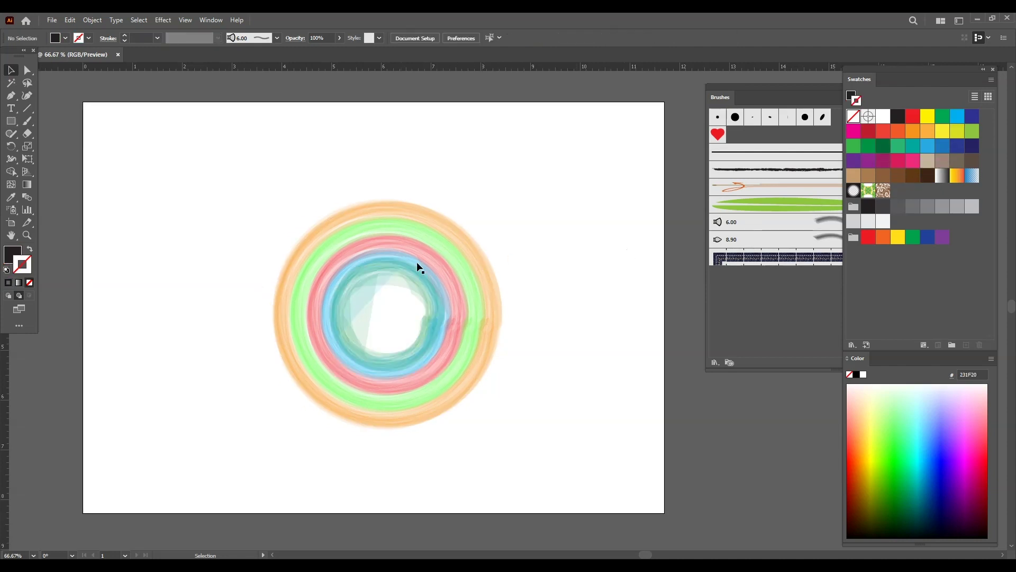
Step: Delete all the concentric circles and check which new brush types are available without a selection
{"action": "left_click", "coordinate": [408, 205]}
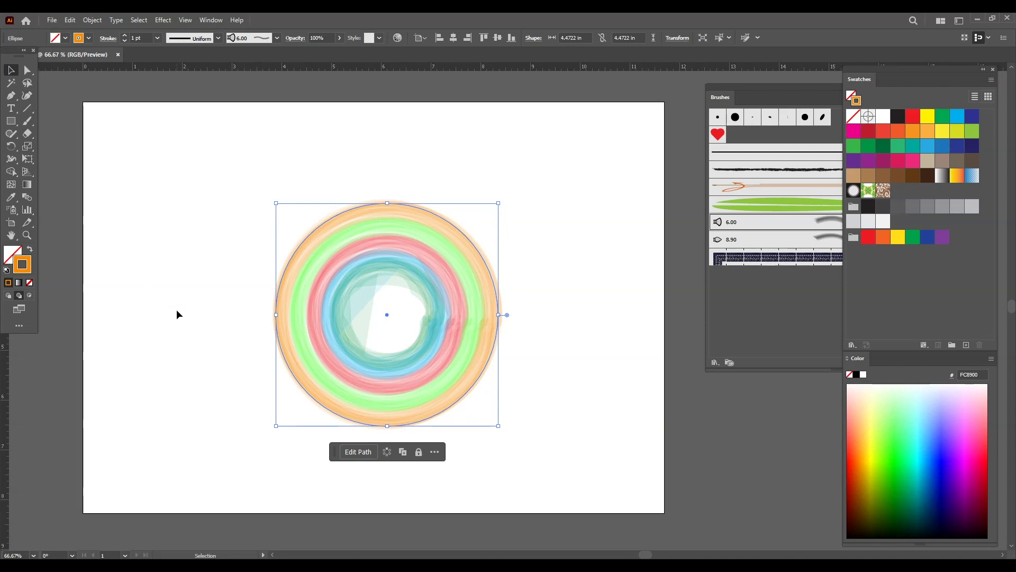
{"action": "left_click_drag", "start_coordinate": [291, 152], "coordinate": [588, 424]}
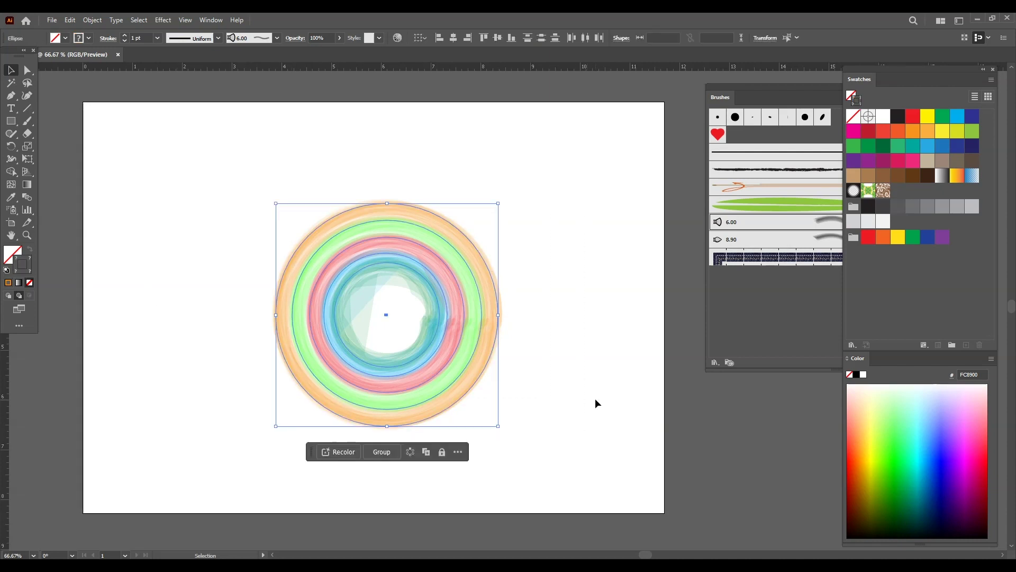
{"action": "left_click_drag", "start_coordinate": [296, 195], "coordinate": [532, 394]}
{"action": "key", "text": "Delete"}
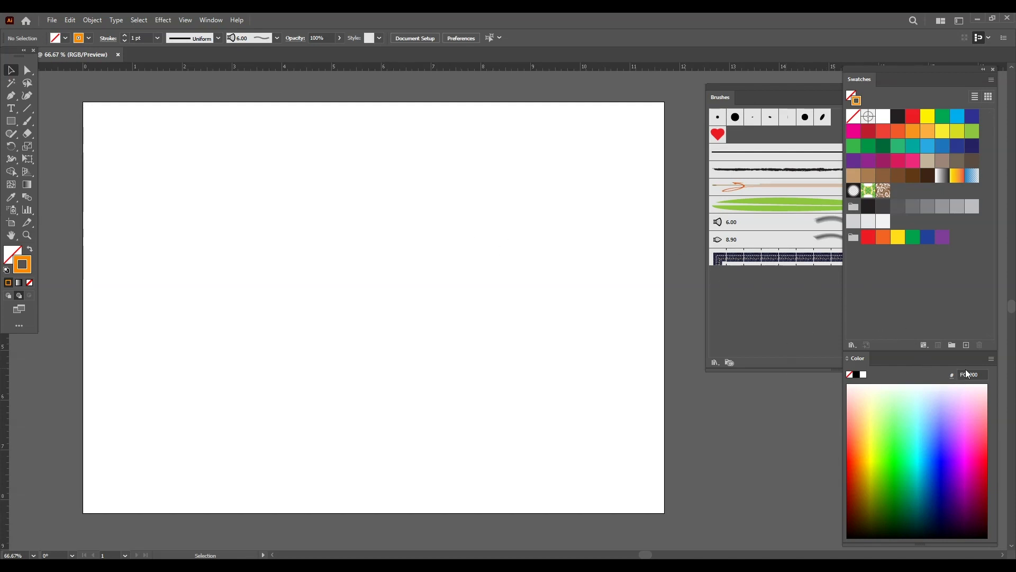
{"action": "left_click", "coordinate": [967, 354]}
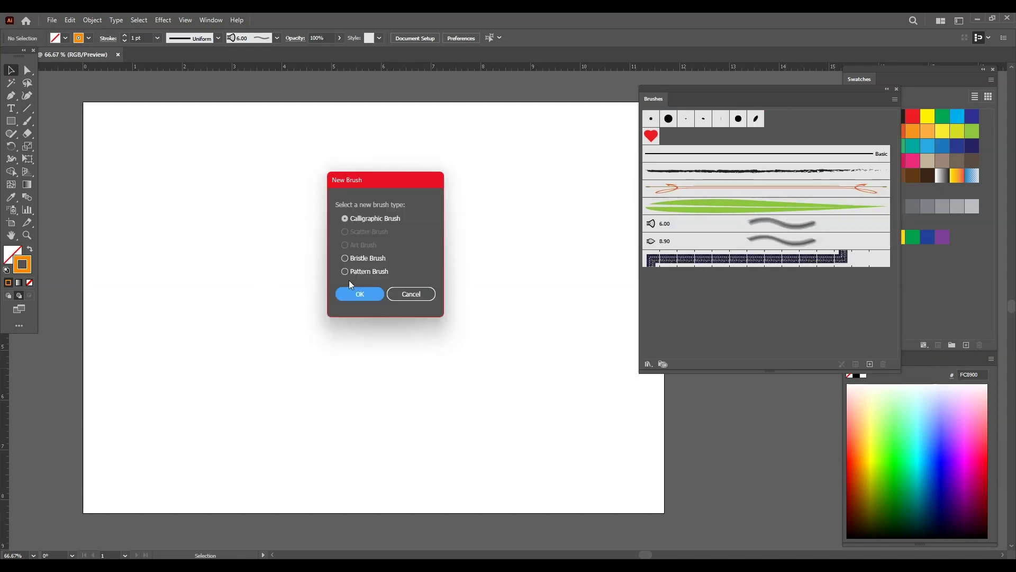
{"action": "left_click", "coordinate": [416, 297]}
Step: Draw a rectangle about 1.32 by 0.32 in near the artboard's upper-left corner and swap its fill and stroke for an orange fill
{"action": "left_click", "coordinate": [10, 120]}
{"action": "left_click_drag", "start_coordinate": [133, 136], "coordinate": [199, 152]}
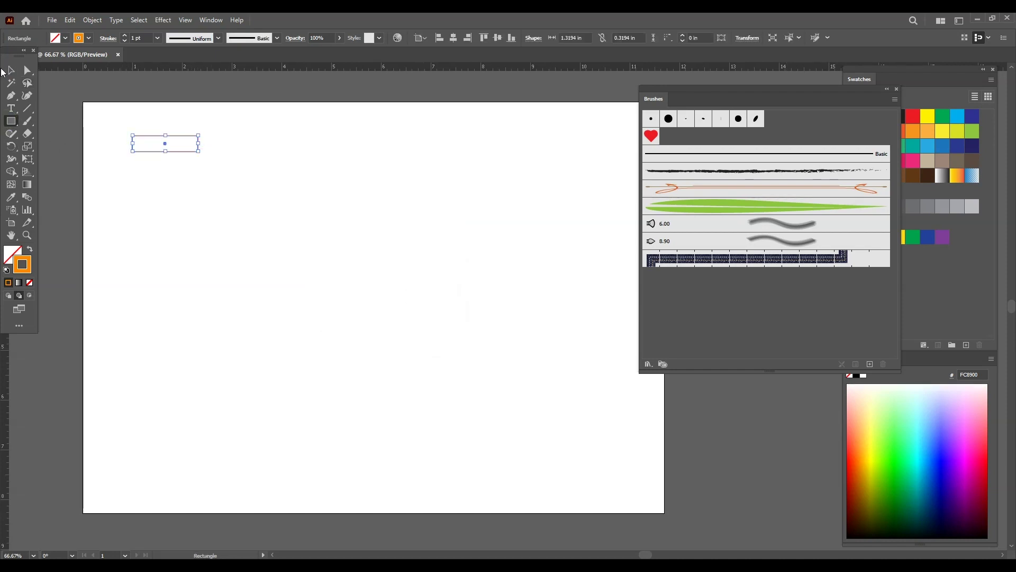
{"action": "left_click", "coordinate": [10, 70]}
{"action": "left_click", "coordinate": [30, 249]}
{"action": "left_click", "coordinate": [213, 180]}
Step: Duplicate the orange rectangle beside it, shorten the copy to about 0.42 in, and fill it red without a stroke
{"action": "left_click", "coordinate": [273, 164]}
{"action": "mouse_move", "coordinate": [186, 142]}
{"action": "left_mouse_down", "text": "alt"}
{"action": "mouse_move", "coordinate": [271, 144]}
{"action": "mouse_move", "coordinate": [214, 146]}
{"action": "left_mouse_up", "text": "alt"}
{"action": "left_click", "coordinate": [913, 116]}
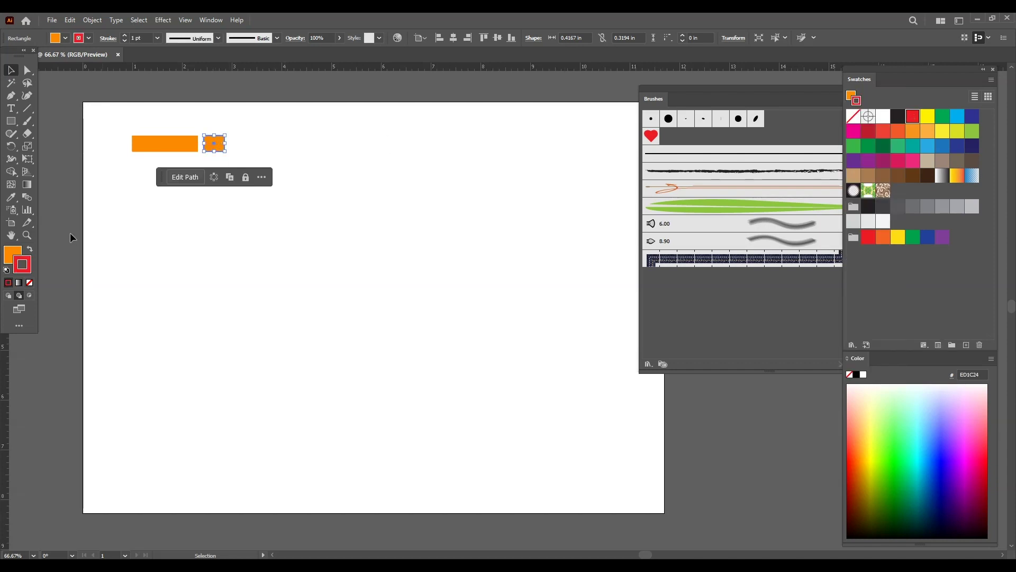
{"action": "left_click", "coordinate": [30, 283]}
{"action": "key", "text": "x"}
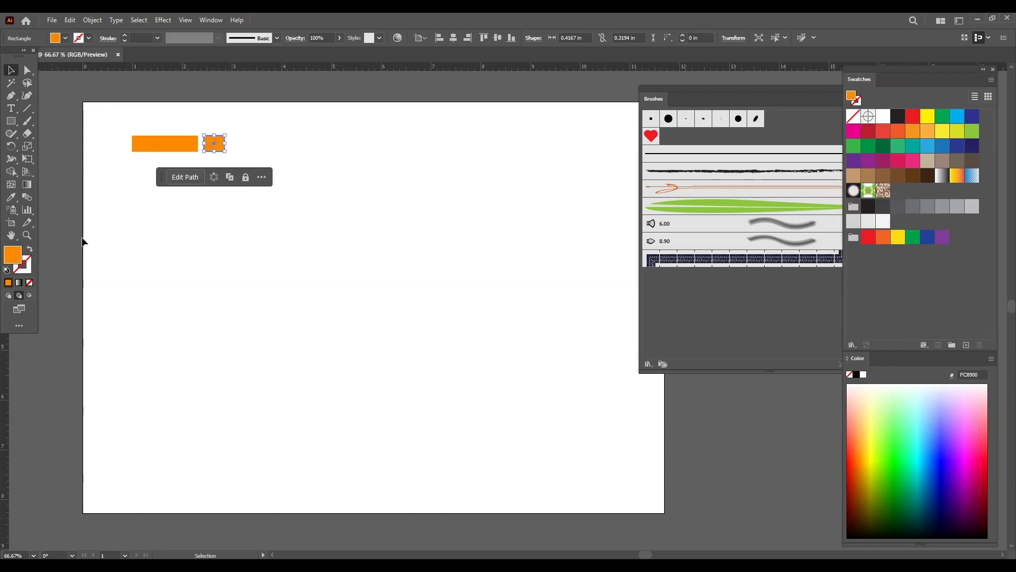
{"action": "left_click", "coordinate": [913, 117]}
{"action": "left_click", "coordinate": [367, 170]}
Step: Add a copy of the red rectangle to the row, widen it to about 0.99 in and fill it light blue
{"action": "left_click_drag", "start_coordinate": [216, 149], "coordinate": [281, 143]}
{"action": "left_click_drag", "start_coordinate": [800, 97], "coordinate": [713, 96]}
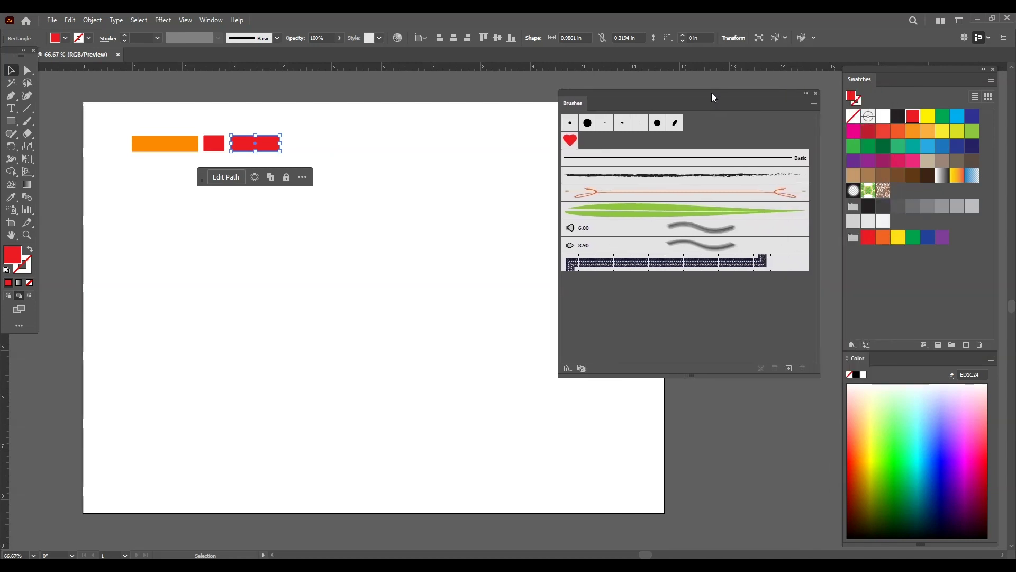
{"action": "left_click", "coordinate": [928, 147]}
{"action": "left_click", "coordinate": [290, 156]}
Step: Extend the row with a long purple and a short green rectangle copied from the blue one, removing the surplus copy
{"action": "left_click_drag", "start_coordinate": [259, 149], "coordinate": [430, 146]}
{"action": "left_click", "coordinate": [883, 161]}
{"action": "left_click", "coordinate": [868, 146]}
{"action": "left_click", "coordinate": [467, 138]}
{"action": "key", "text": "Delete"}
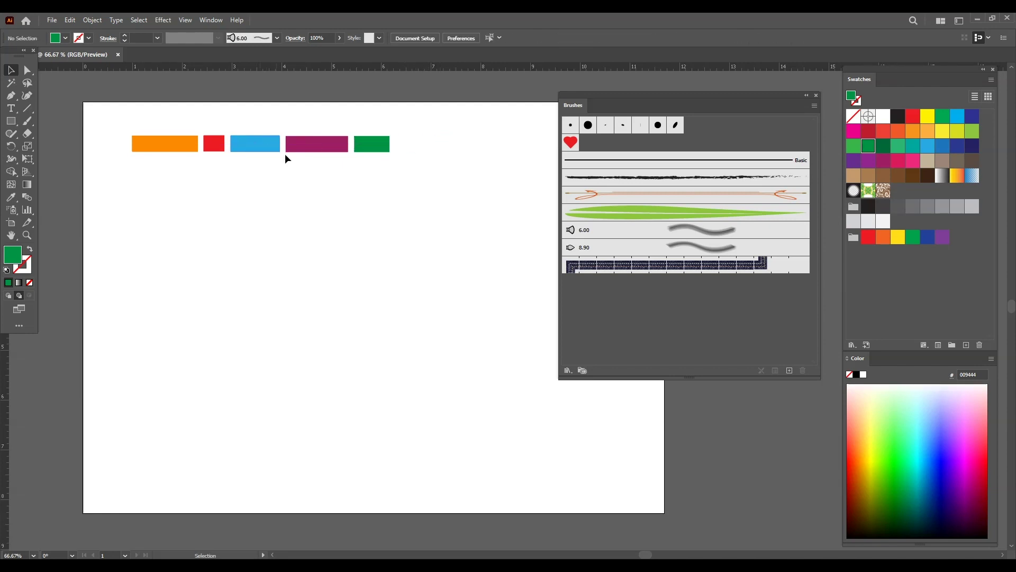
Step: Draw a star about 0.5 in wide at the end of the row and fill it yellow F9ED32
{"action": "left_click_drag", "start_coordinate": [10, 121], "coordinate": [56, 170]}
{"action": "left_click_drag", "start_coordinate": [406, 143], "coordinate": [422, 151]}
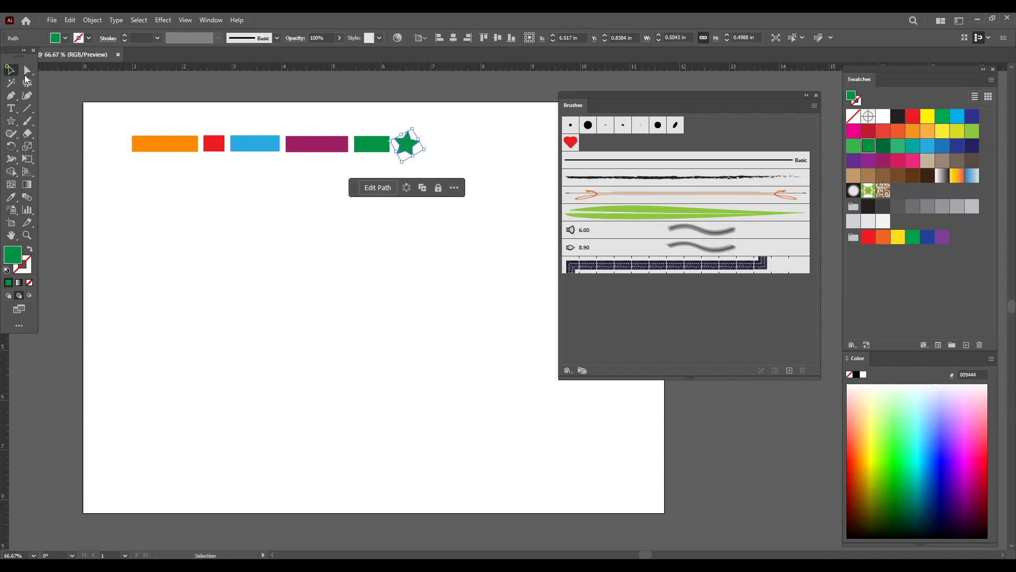
{"action": "left_click", "coordinate": [3, 71]}
{"action": "left_click", "coordinate": [372, 157]}
{"action": "left_click", "coordinate": [409, 150]}
{"action": "left_click", "coordinate": [940, 129]}
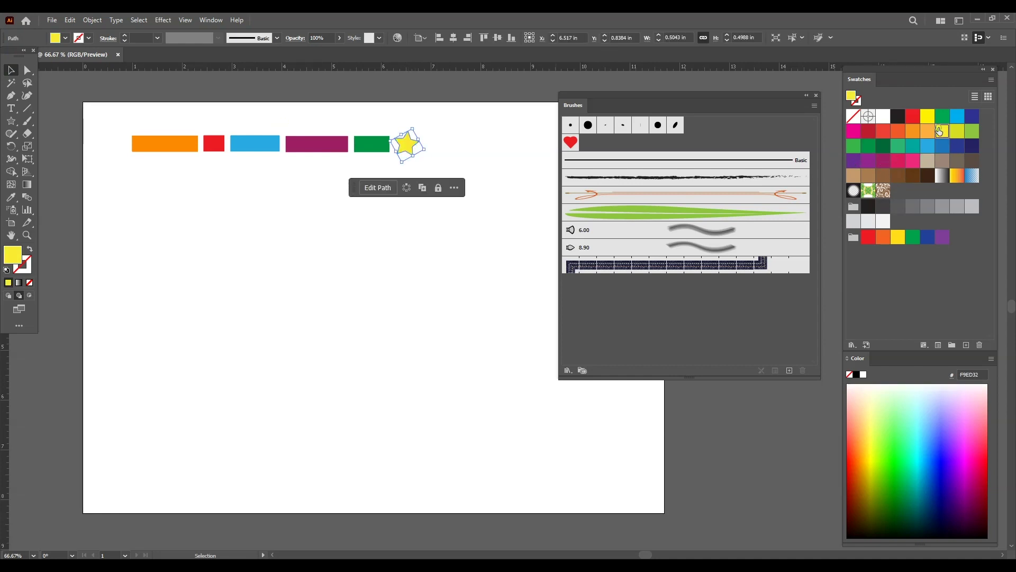
{"action": "left_click", "coordinate": [437, 130]}
Step: Create a pattern brush with default options from the row of colored rectangles and the star
{"action": "left_click_drag", "start_coordinate": [98, 119], "coordinate": [503, 200]}
{"action": "mouse_move", "coordinate": [311, 147]}
{"action": "left_mouse_down"}
{"action": "mouse_move", "coordinate": [747, 383]}
{"action": "mouse_move", "coordinate": [746, 294]}
{"action": "left_mouse_up"}
{"action": "left_click", "coordinate": [348, 272]}
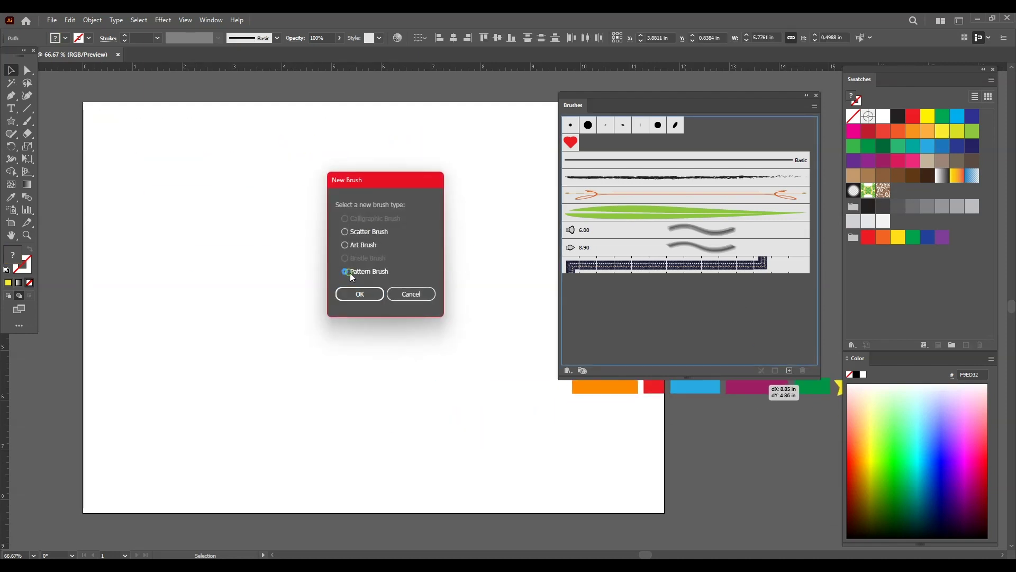
{"action": "left_click", "coordinate": [373, 295]}
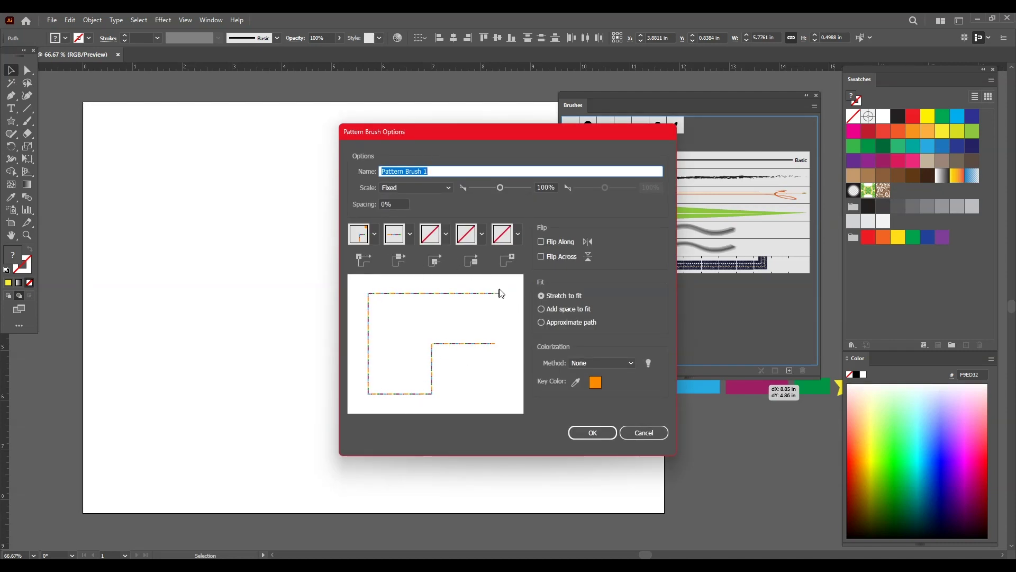
{"action": "left_click", "coordinate": [593, 433]}
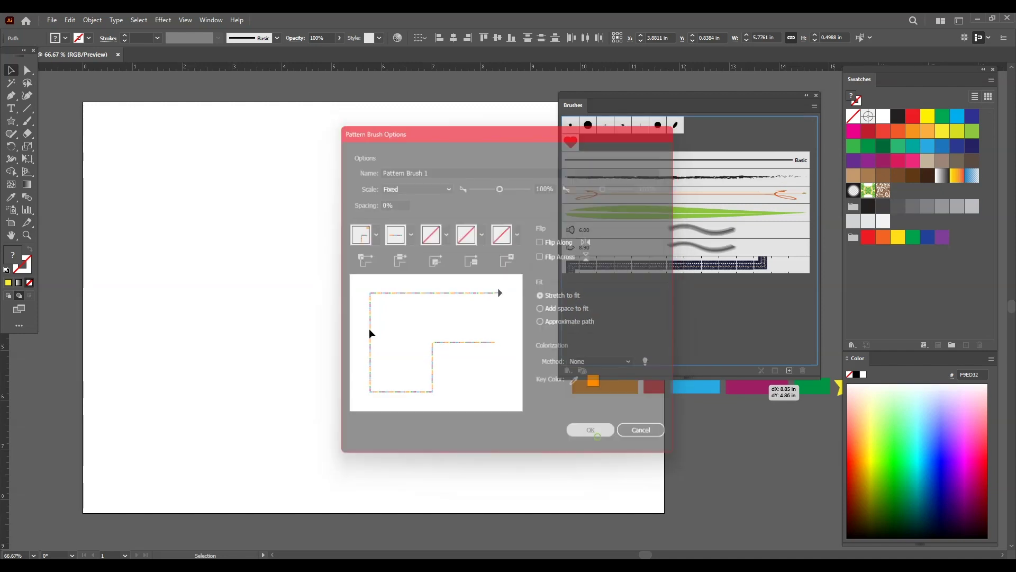
Step: Draw a square about 4.39 in wide below the row of colored shapes
{"action": "left_click", "coordinate": [281, 288]}
{"action": "left_click_drag", "start_coordinate": [12, 122], "coordinate": [60, 120]}
{"action": "left_click_drag", "start_coordinate": [236, 294], "coordinate": [345, 403]}
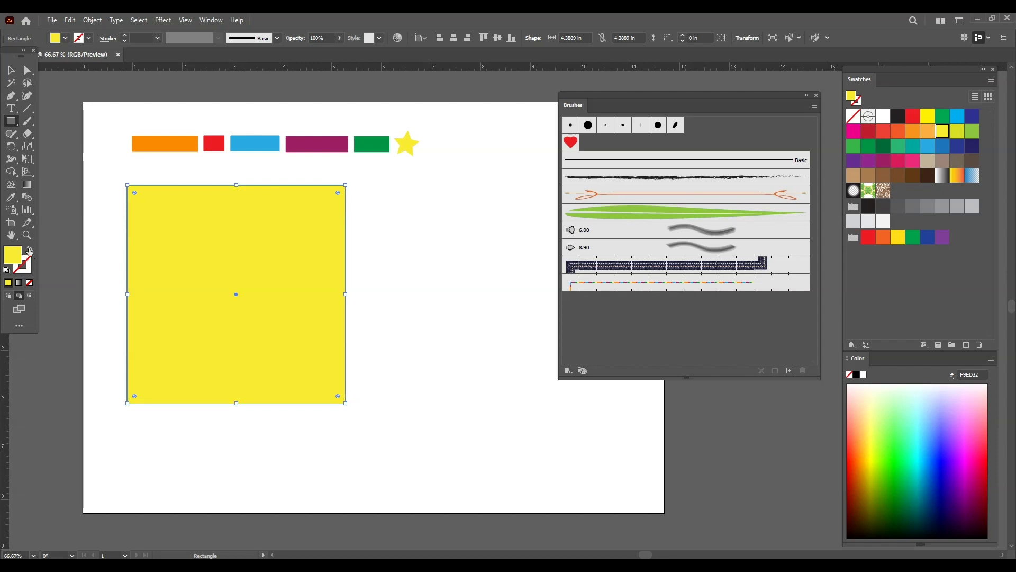
Step: Swap the square's fill and stroke, apply the new multicolored pattern brush to its outline and move the square toward the artboard's center
{"action": "left_click", "coordinate": [29, 250]}
{"action": "left_click", "coordinate": [733, 282]}
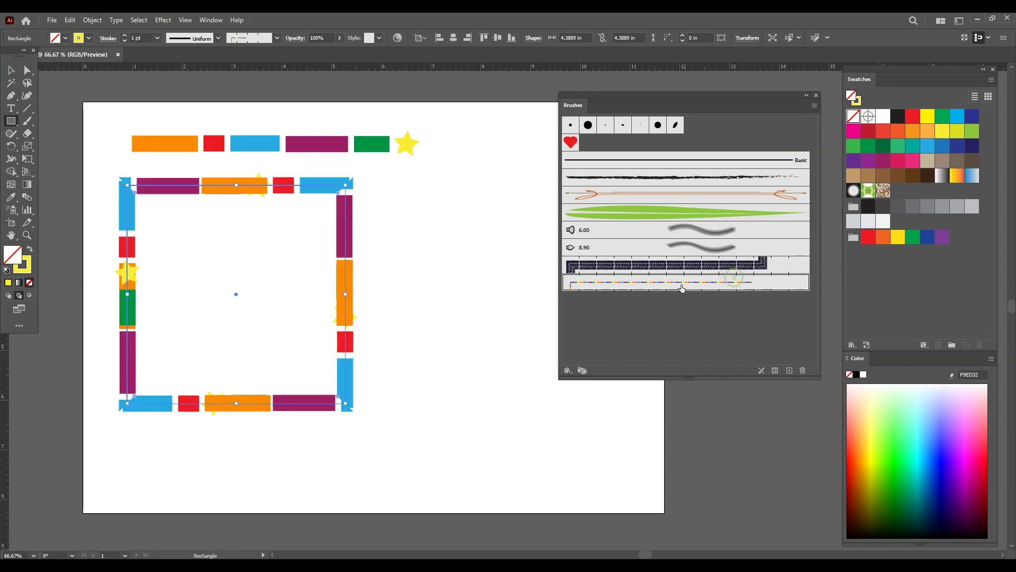
{"action": "left_click", "coordinate": [11, 71]}
{"action": "left_click_drag", "start_coordinate": [281, 186], "coordinate": [358, 209]}
{"action": "left_click_drag", "start_coordinate": [221, 247], "coordinate": [220, 247]}
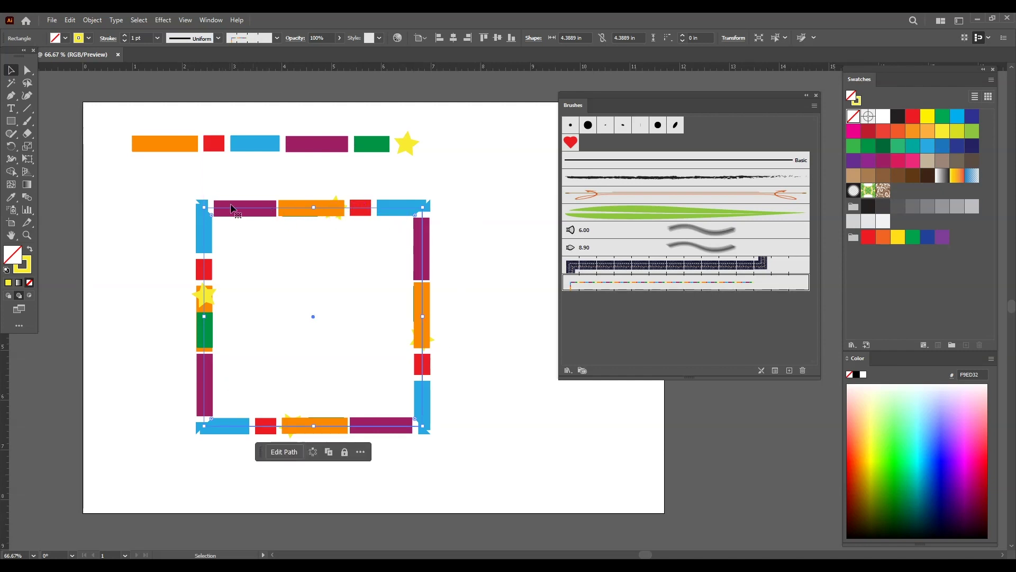
{"action": "left_click", "coordinate": [508, 353]}
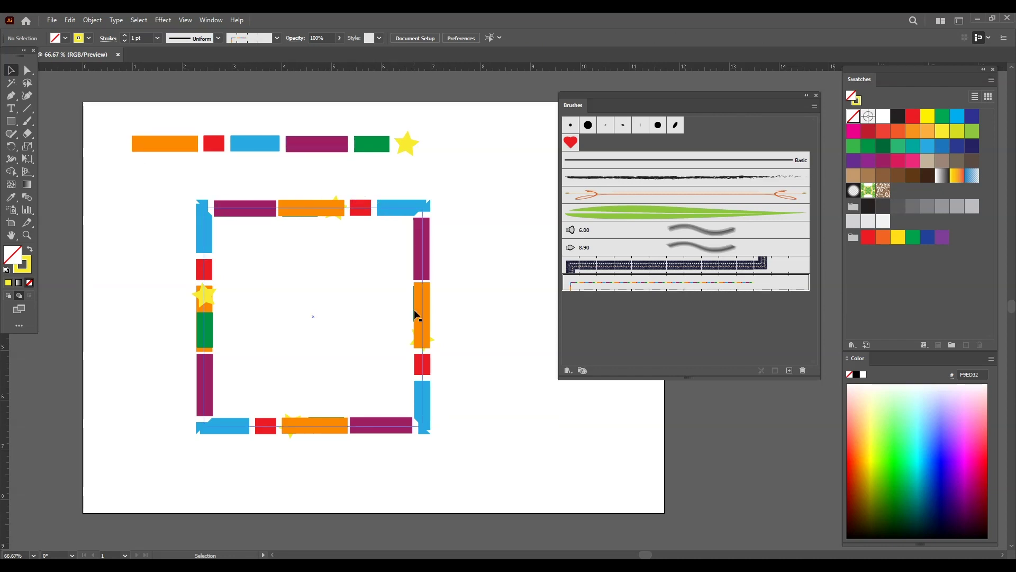
Step: Try scaling the multicolored pattern brush to 155% in its options
{"action": "double_click", "coordinate": [646, 289]}
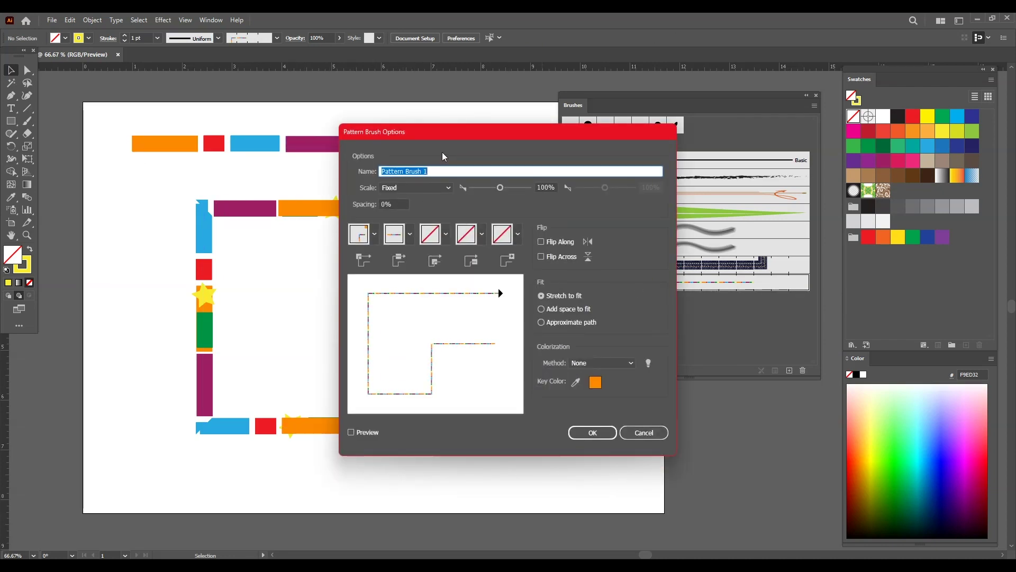
{"action": "left_click_drag", "start_coordinate": [484, 136], "coordinate": [749, 120]}
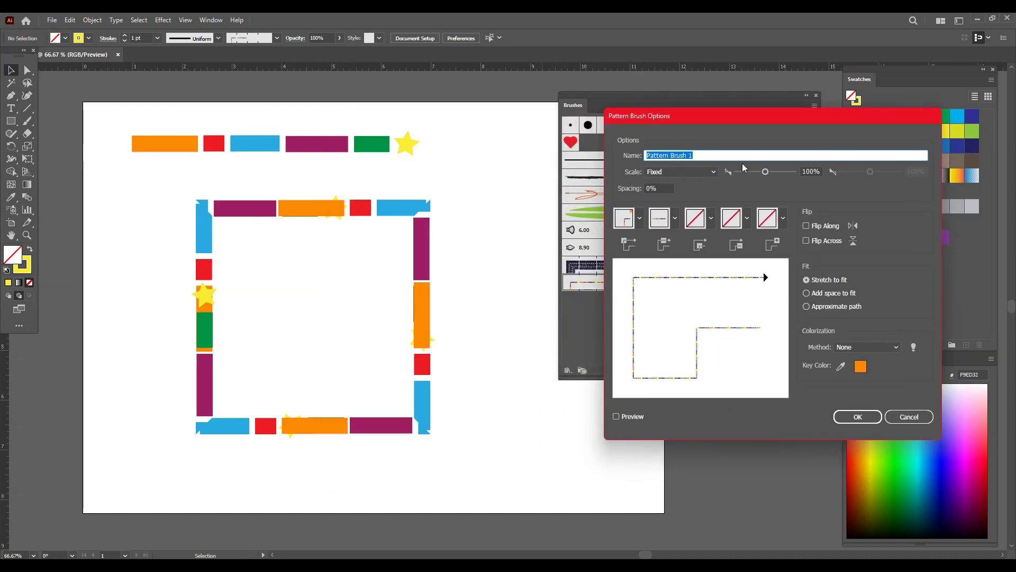
{"action": "left_click_drag", "start_coordinate": [761, 172], "coordinate": [771, 172]}
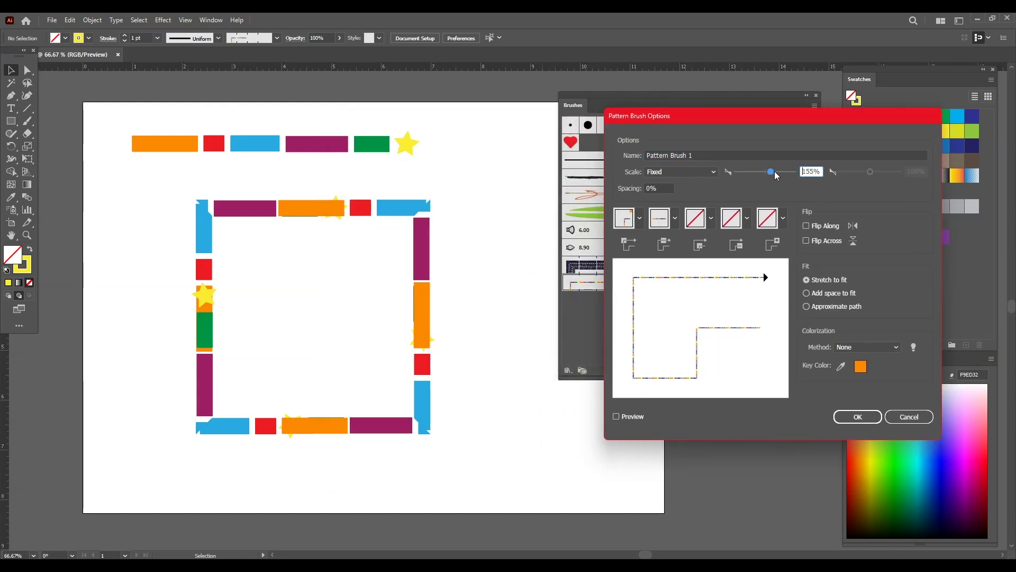
{"action": "left_click", "coordinate": [857, 411]}
{"action": "left_click", "coordinate": [421, 290]}
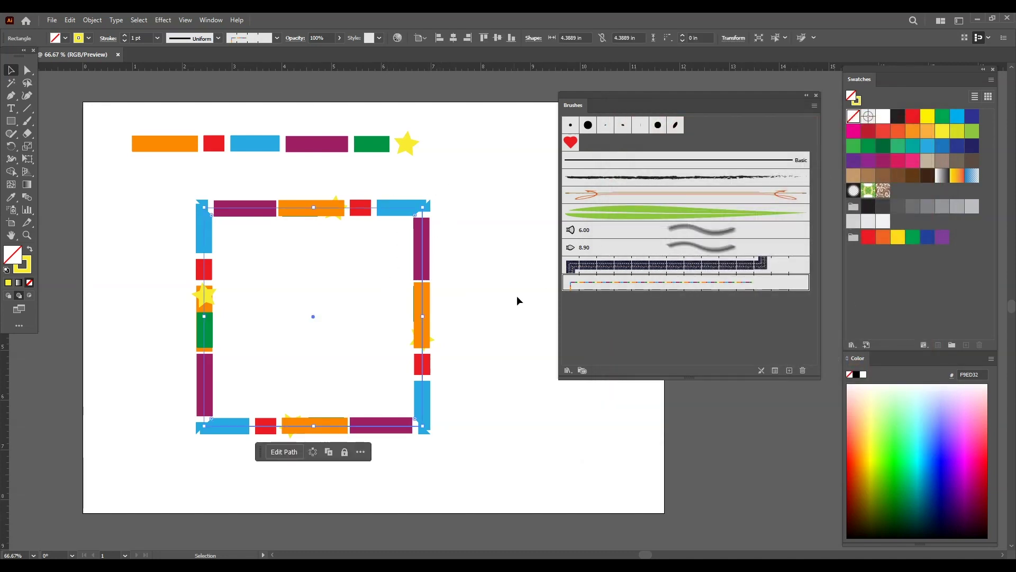
Step: Preview the multicolored pattern brush on the selected square at a scale of 42%
{"action": "double_click", "coordinate": [673, 284]}
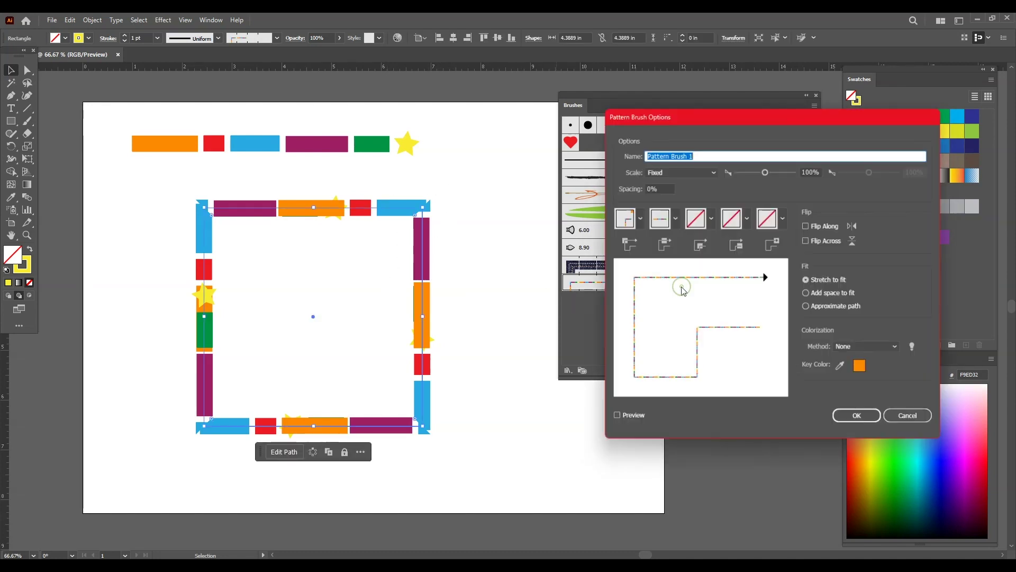
{"action": "left_click_drag", "start_coordinate": [765, 172], "coordinate": [763, 173]}
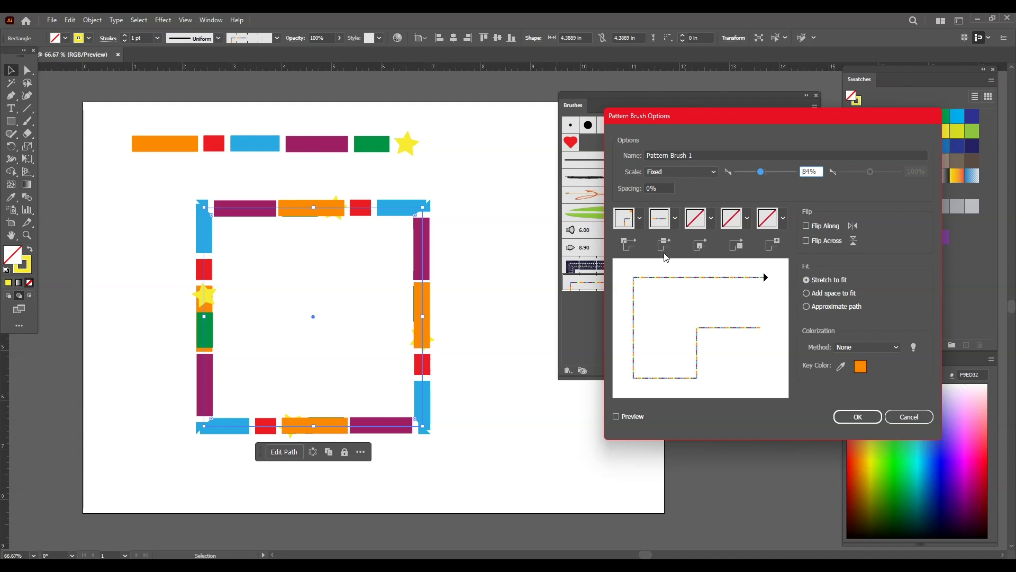
{"action": "left_click", "coordinate": [617, 417]}
{"action": "left_click_drag", "start_coordinate": [761, 173], "coordinate": [747, 172]}
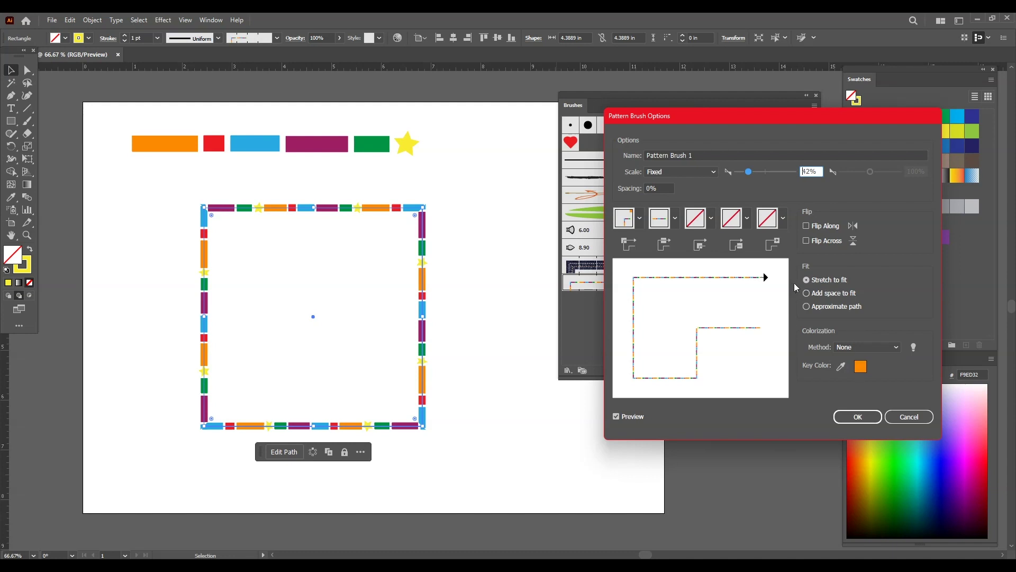
Step: Try the Flip Along option and the Pompadour pattern as the side tile, and discard the brush option changes
{"action": "left_click", "coordinate": [808, 227]}
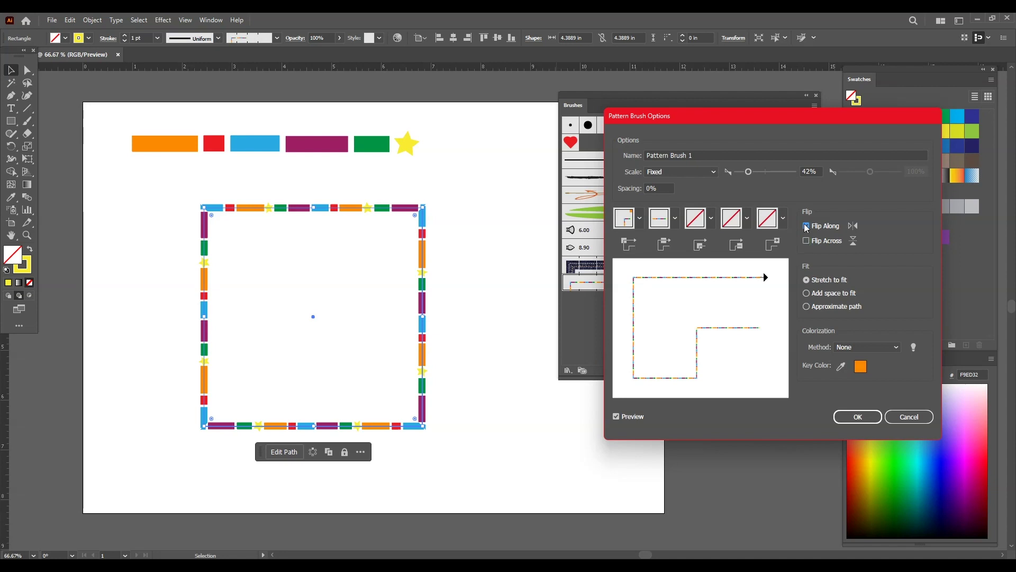
{"action": "left_click", "coordinate": [807, 227]}
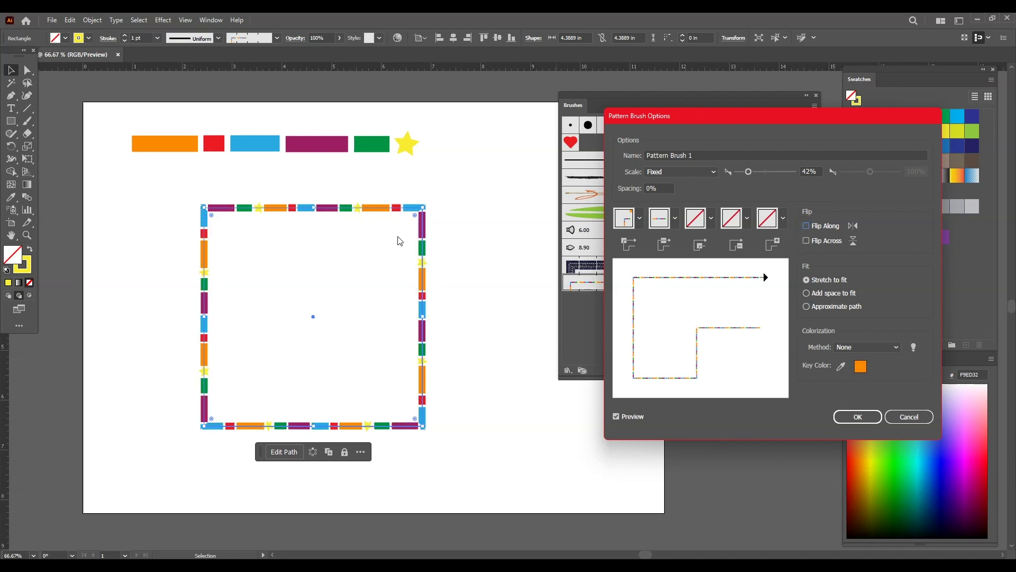
{"action": "left_click", "coordinate": [618, 228]}
{"action": "left_click", "coordinate": [567, 289]}
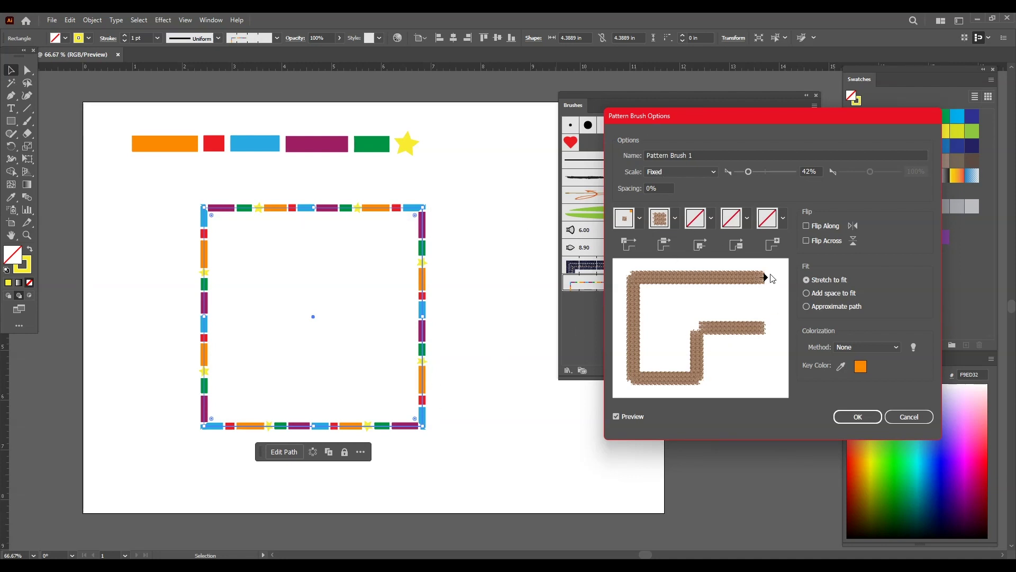
{"action": "mouse_move", "coordinate": [816, 114]}
{"action": "left_mouse_down"}
{"action": "mouse_move", "coordinate": [671, 333]}
{"action": "mouse_move", "coordinate": [467, 339]}
{"action": "mouse_move", "coordinate": [458, 310]}
{"action": "left_mouse_up"}
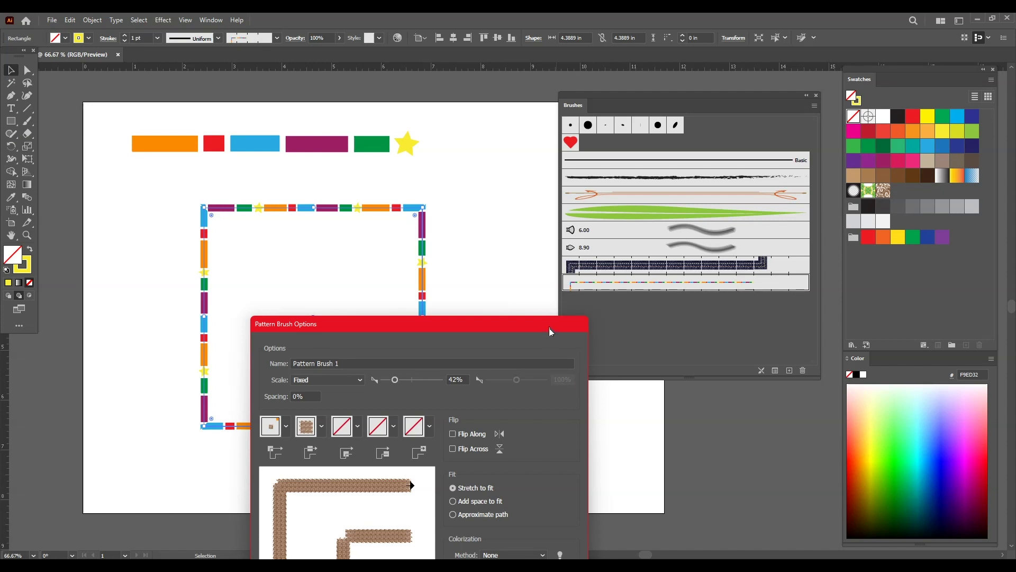
{"action": "left_click_drag", "start_coordinate": [549, 328], "coordinate": [523, 137]}
{"action": "left_click", "coordinate": [519, 437]}
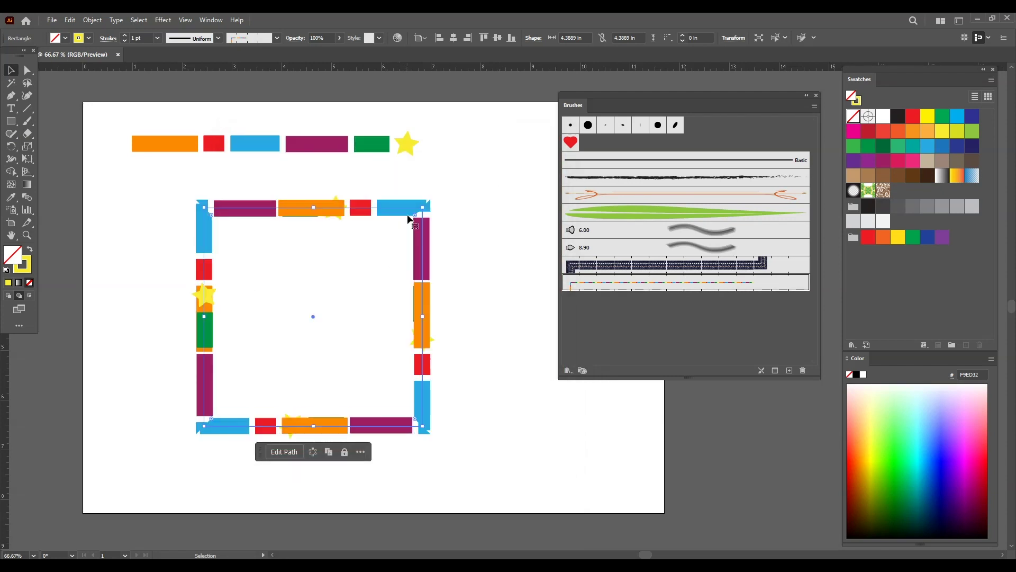
Step: Draw a circle about 0.64 in wide beside the square and fill it bright green 38FF08
{"action": "left_click", "coordinate": [10, 121]}
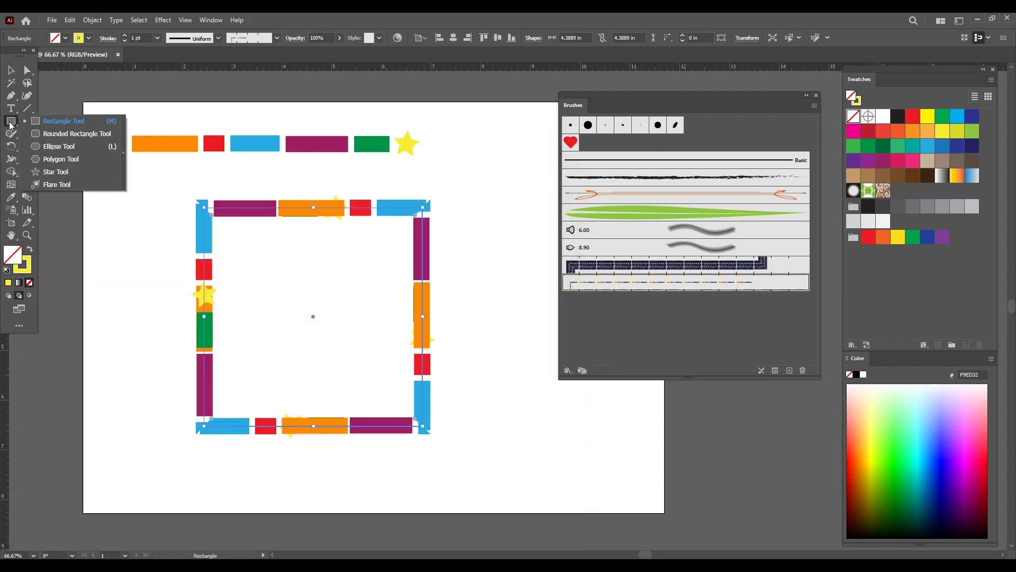
{"action": "left_click", "coordinate": [59, 146]}
{"action": "left_click_drag", "start_coordinate": [487, 281], "coordinate": [520, 312]}
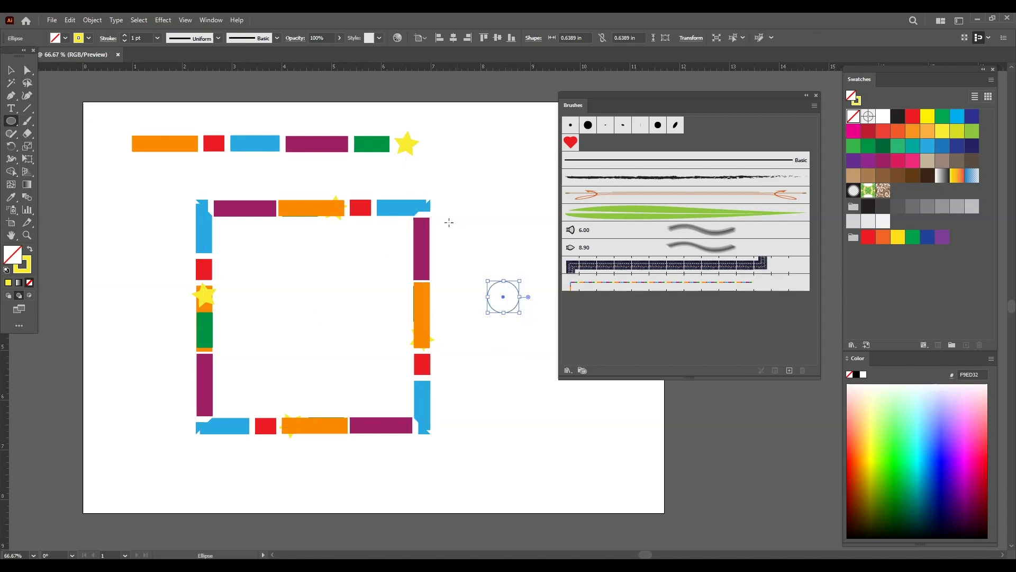
{"action": "key", "text": "v"}
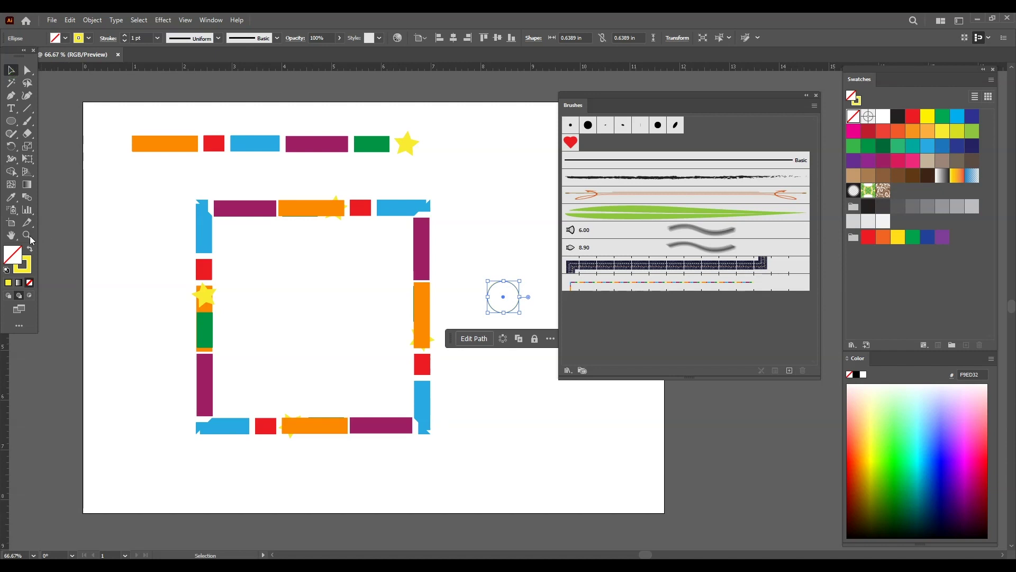
{"action": "double_click", "coordinate": [15, 256]}
{"action": "left_click", "coordinate": [528, 147]}
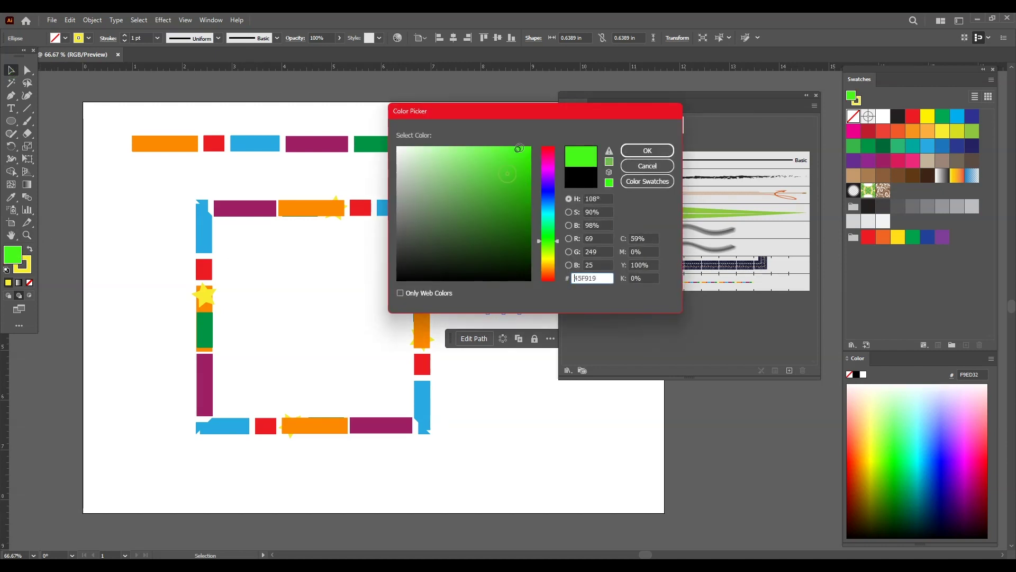
{"action": "left_click", "coordinate": [648, 150]}
Step: Move the green circle off the artboard, save it as a pattern swatch, and rearrange the Brushes and Swatches panels
{"action": "left_click_drag", "start_coordinate": [503, 297], "coordinate": [941, 278]}
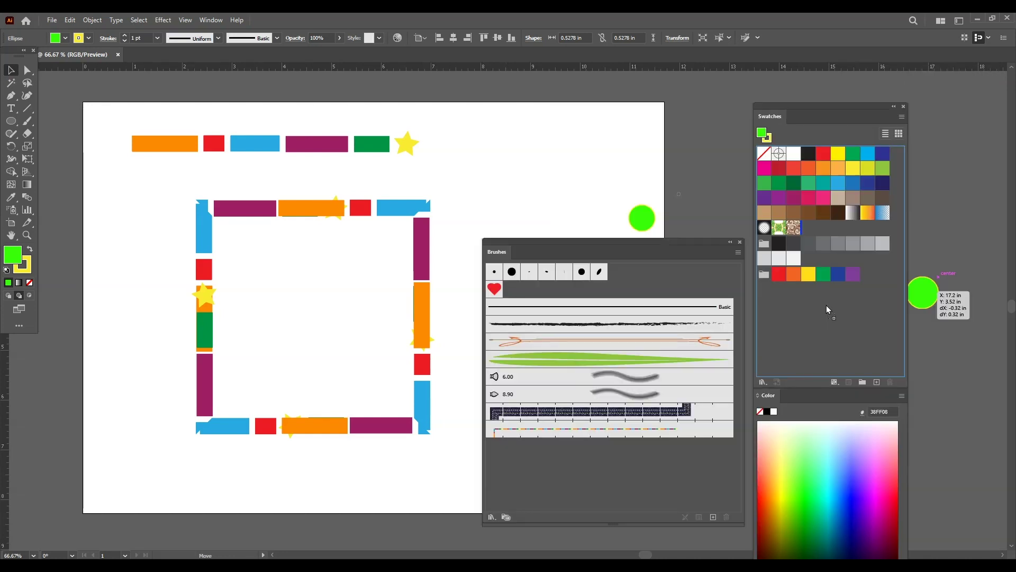
{"action": "left_click_drag", "start_coordinate": [924, 290], "coordinate": [939, 276]}
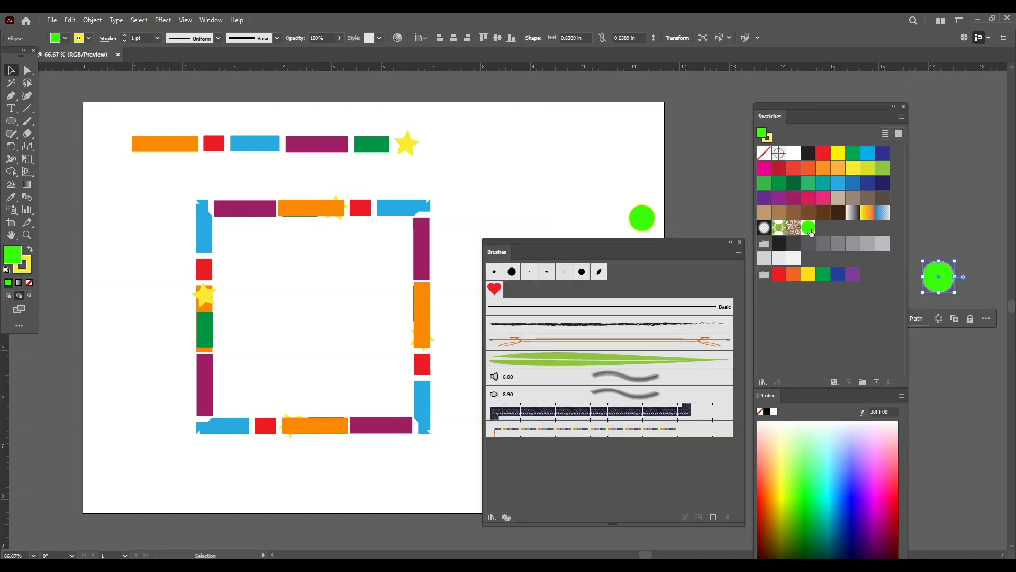
{"action": "left_click_drag", "start_coordinate": [680, 242], "coordinate": [661, 265]}
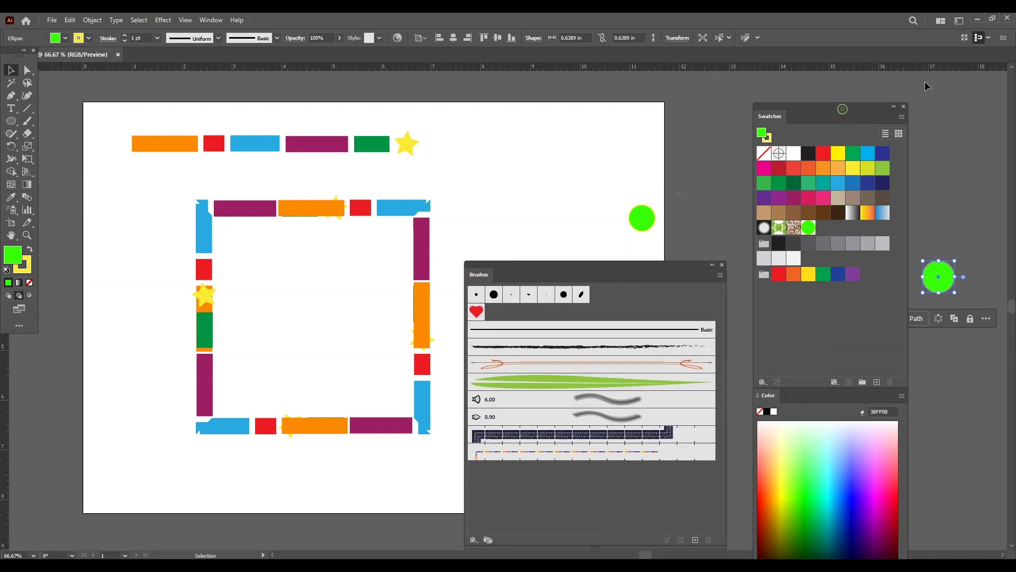
{"action": "left_click_drag", "start_coordinate": [860, 107], "coordinate": [916, 96]}
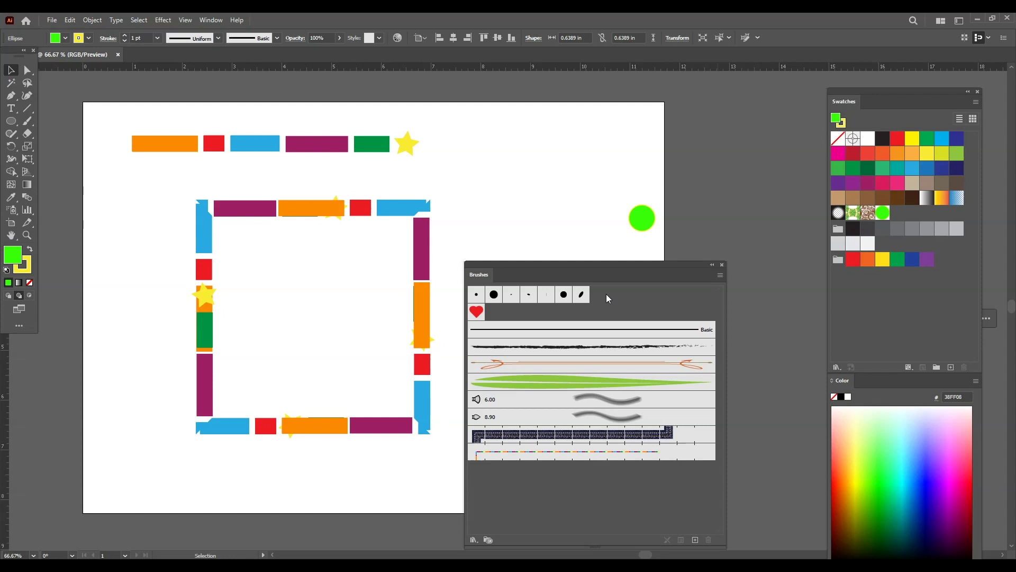
{"action": "left_click_drag", "start_coordinate": [610, 263], "coordinate": [609, 156]}
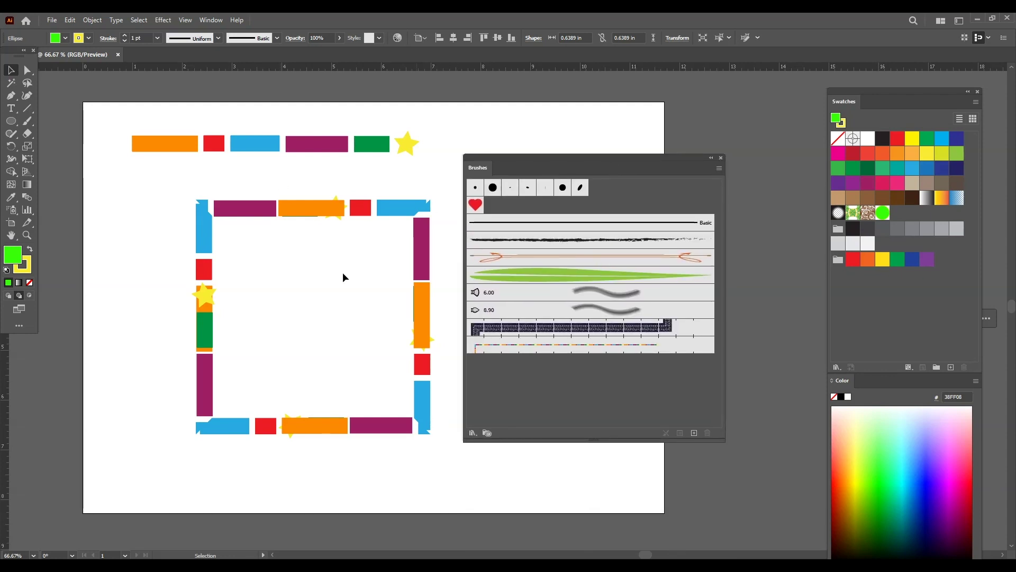
Step: Select the square and set the multicolored pattern brush's scale to 47% with preview on
{"action": "left_click", "coordinate": [353, 212]}
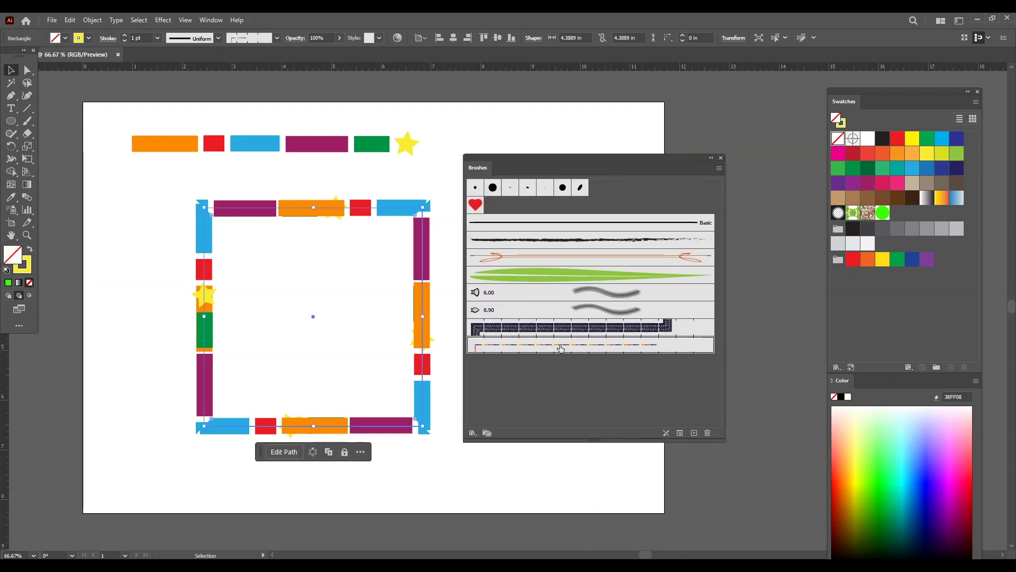
{"action": "double_click", "coordinate": [529, 353]}
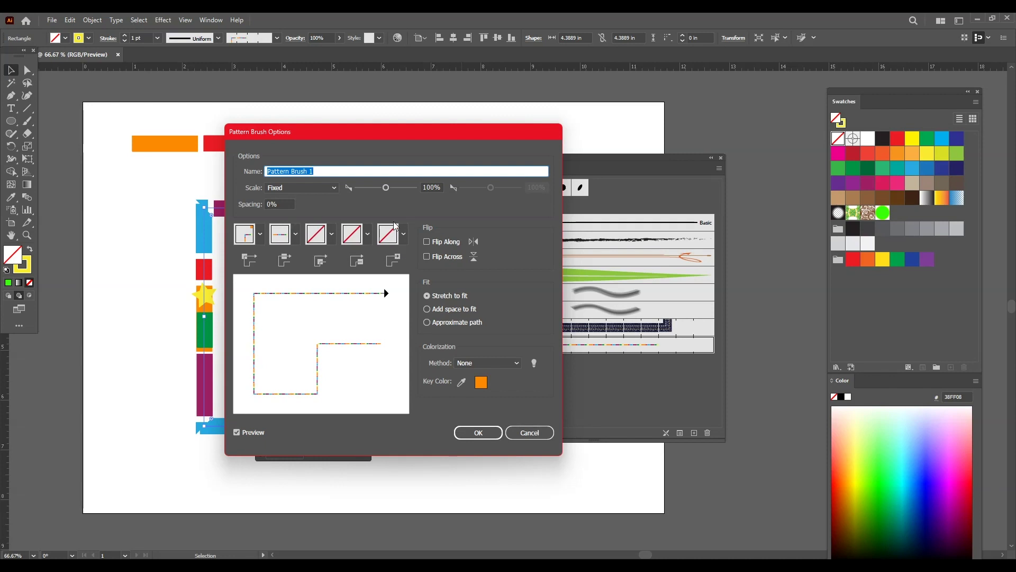
{"action": "left_click_drag", "start_coordinate": [386, 187], "coordinate": [370, 187]}
{"action": "left_click_drag", "start_coordinate": [349, 145], "coordinate": [563, 133]}
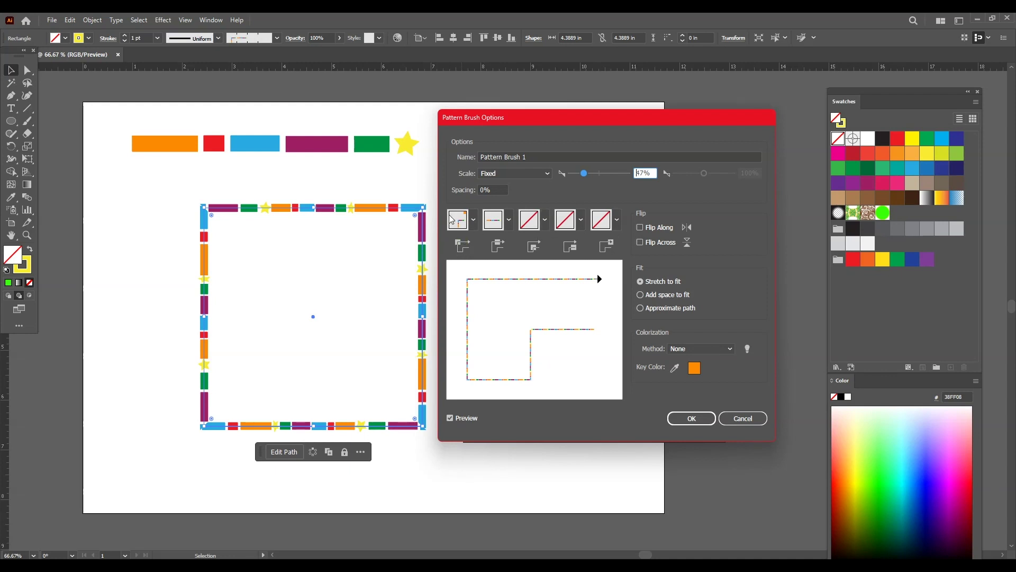
Step: Assign New Pattern Swatch 1 as the brush's end tile and save it as a new brush copy, leaving existing strokes unchanged
{"action": "left_click", "coordinate": [615, 224]}
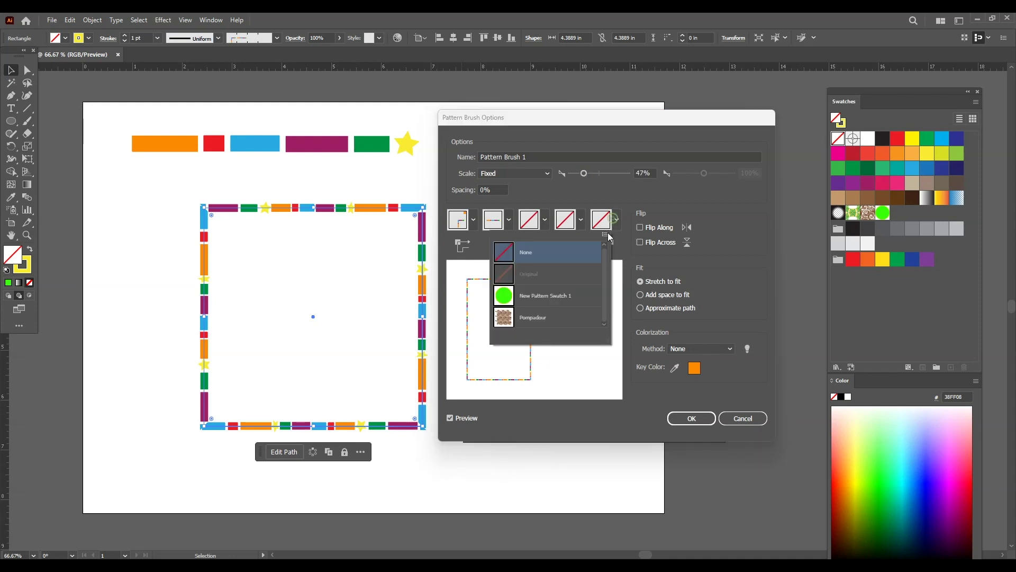
{"action": "left_click", "coordinate": [521, 299]}
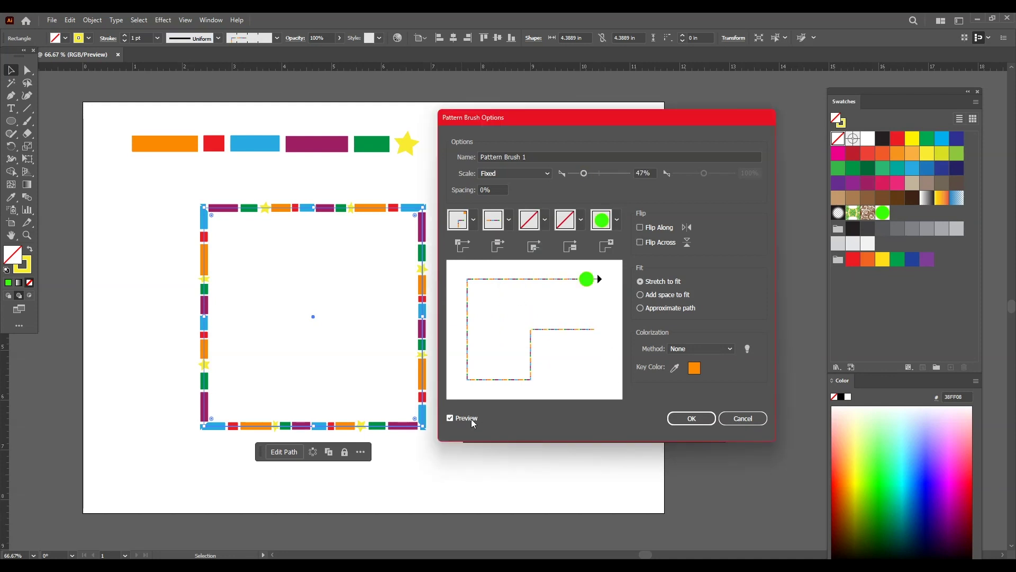
{"action": "left_click", "coordinate": [692, 418]}
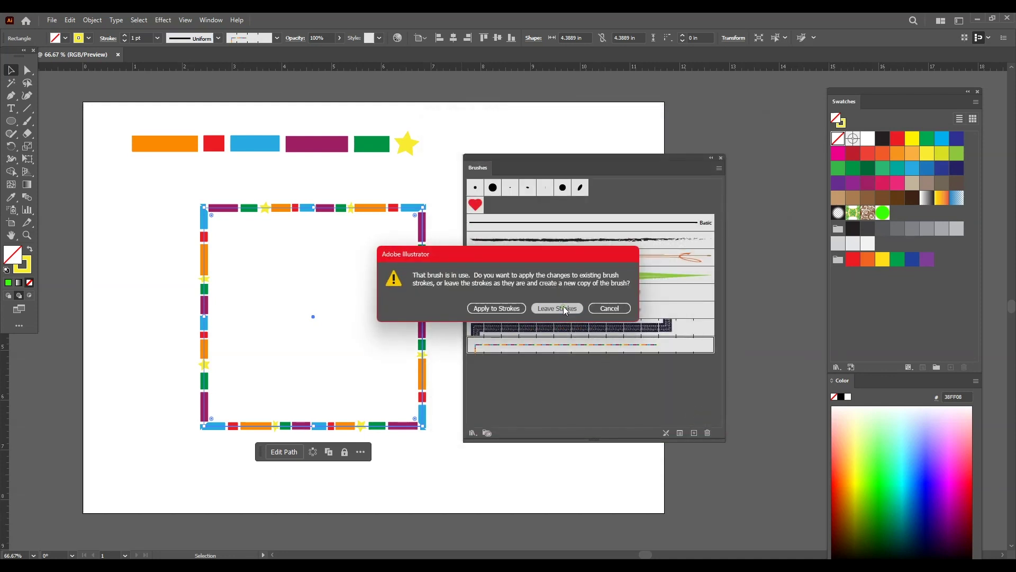
{"action": "left_click", "coordinate": [566, 309]}
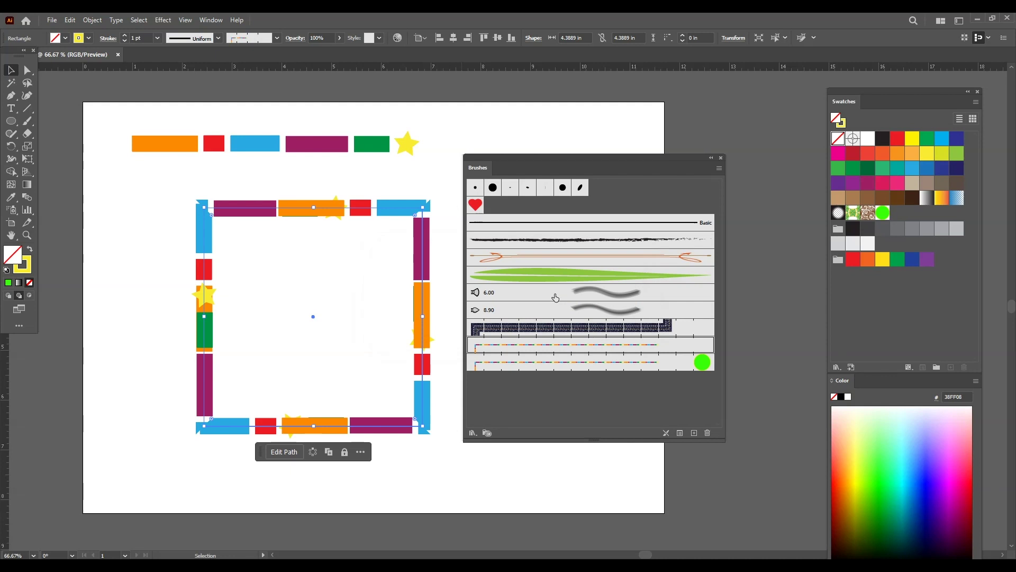
Step: Apply the pattern brush with the green end tile to the square, and try a smaller scale in its options before discarding it
{"action": "double_click", "coordinate": [667, 368]}
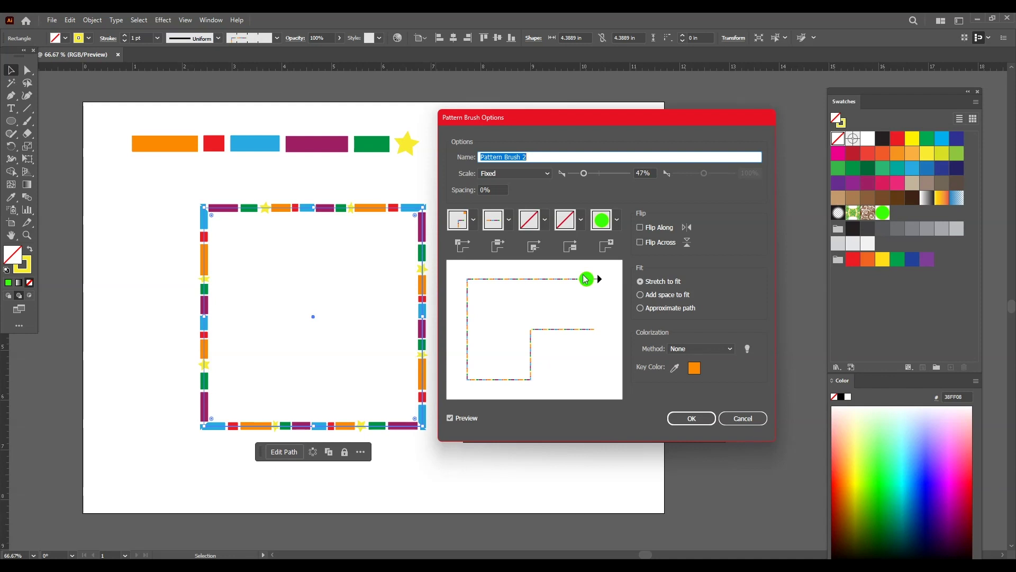
{"action": "left_click_drag", "start_coordinate": [583, 173], "coordinate": [579, 178]}
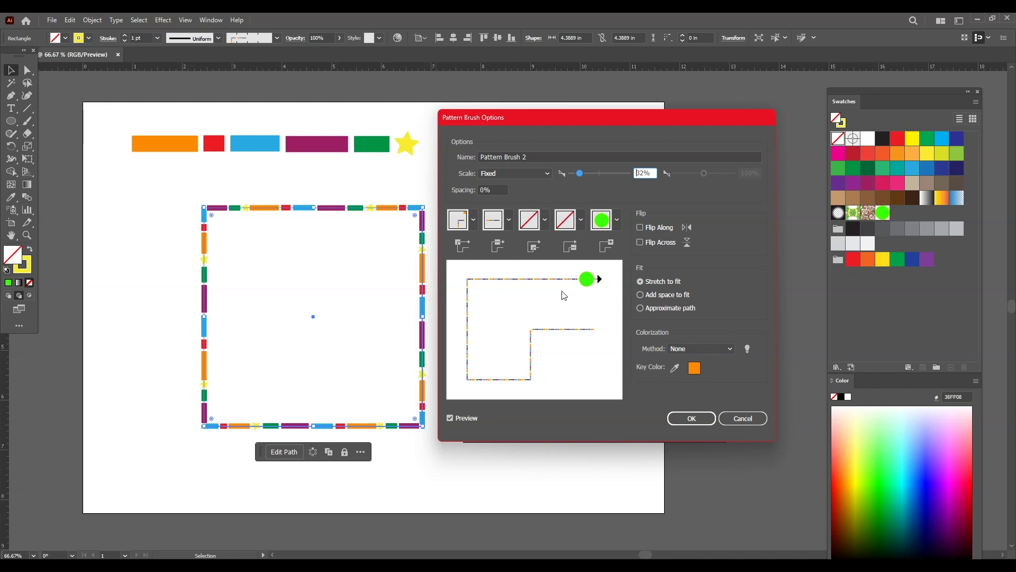
{"action": "left_click", "coordinate": [742, 418]}
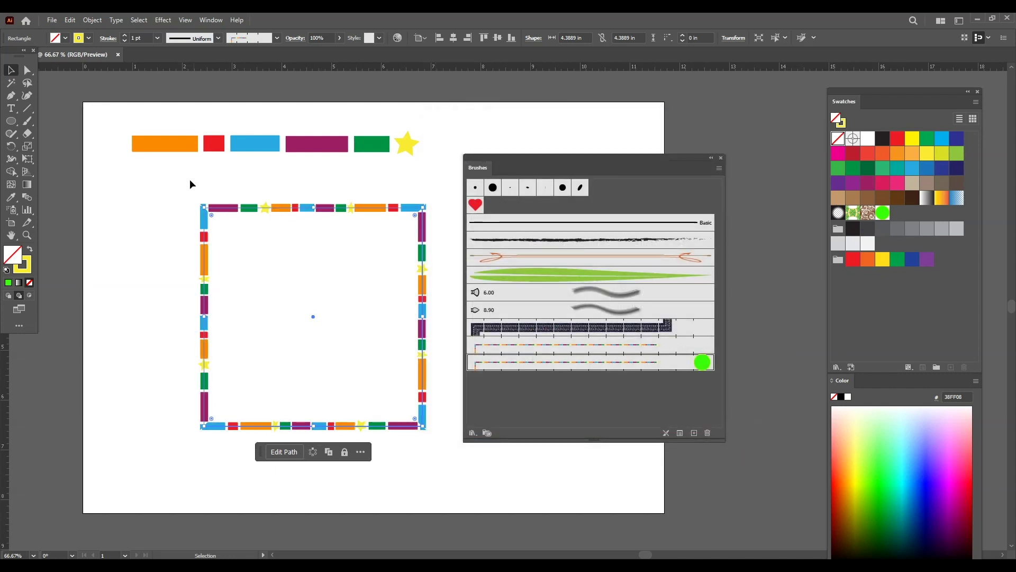
Step: Deselect the square and paint a wavy stroke about 4.5 in tall beside it and three curved strokes inside it with the green-ended pattern brush
{"action": "left_click", "coordinate": [78, 194]}
{"action": "key", "text": "b"}
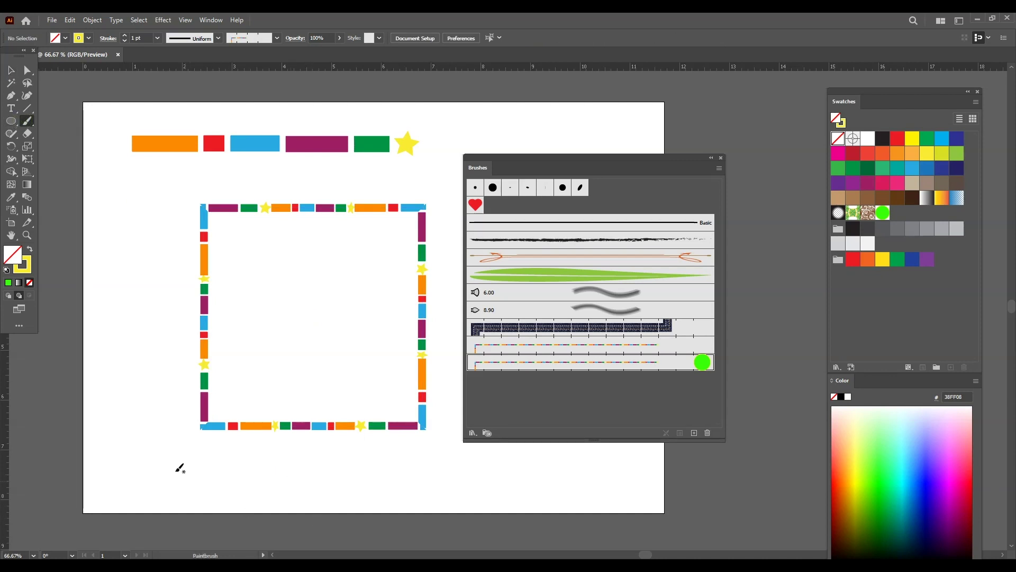
{"action": "left_click_drag", "start_coordinate": [178, 277], "coordinate": [160, 249]}
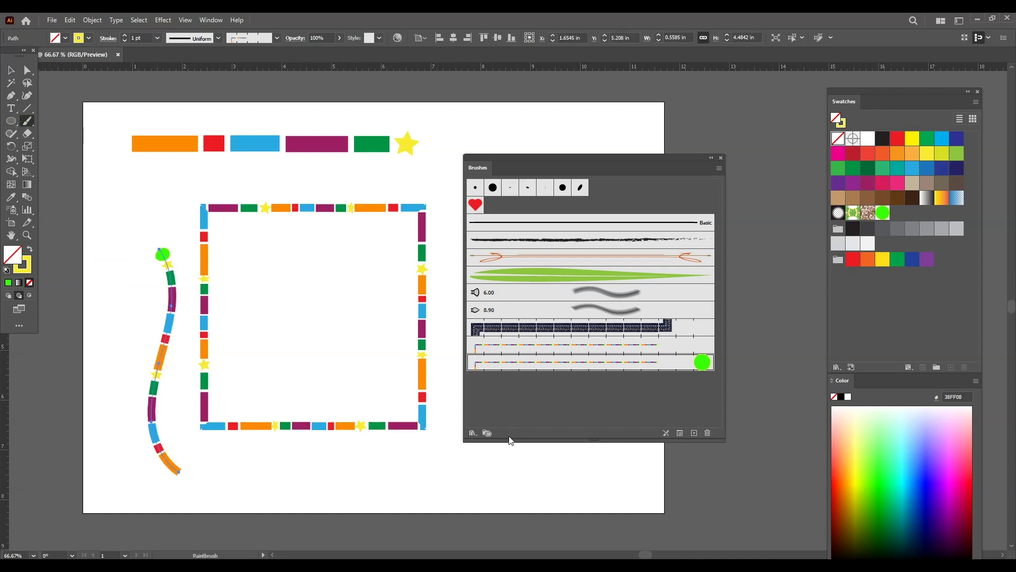
{"action": "left_click_drag", "start_coordinate": [244, 394], "coordinate": [312, 249]}
{"action": "mouse_move", "coordinate": [288, 317]}
{"action": "left_mouse_down"}
{"action": "mouse_move", "coordinate": [272, 263]}
{"action": "mouse_move", "coordinate": [238, 243]}
{"action": "mouse_move", "coordinate": [368, 279]}
{"action": "left_mouse_up"}
{"action": "left_click_drag", "start_coordinate": [262, 333], "coordinate": [254, 247]}
{"action": "left_click_drag", "start_coordinate": [300, 355], "coordinate": [387, 311]}
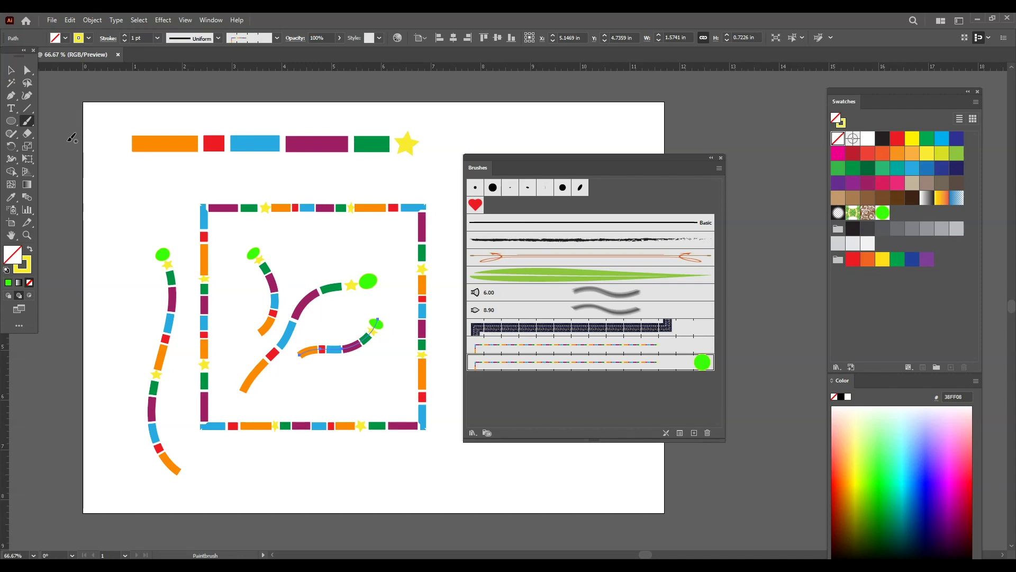
{"action": "key", "text": "v"}
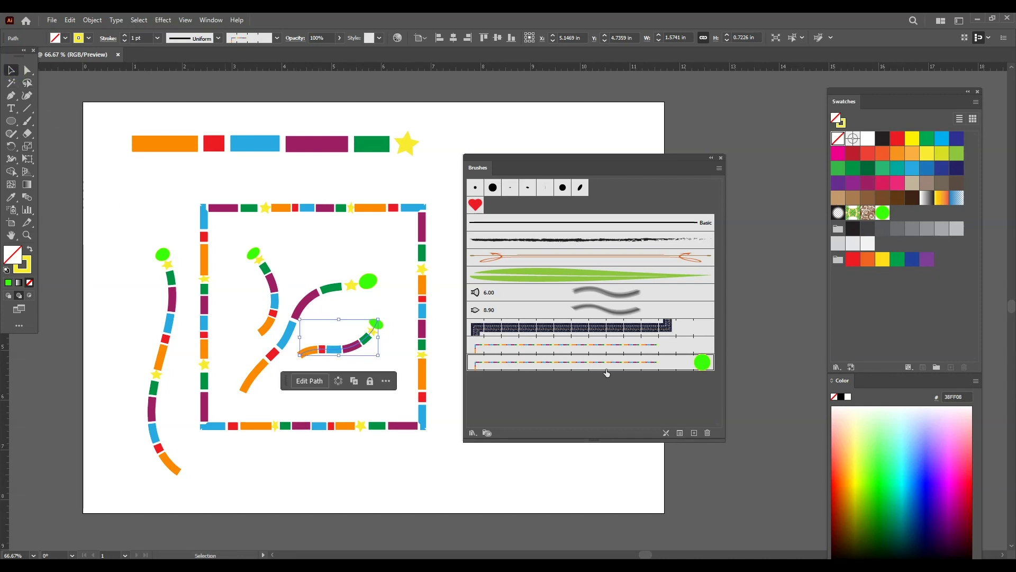
Step: Review the tile slots and the inner corner tile choices in the green-ended pattern brush's options, and close them without changes
{"action": "double_click", "coordinate": [621, 362]}
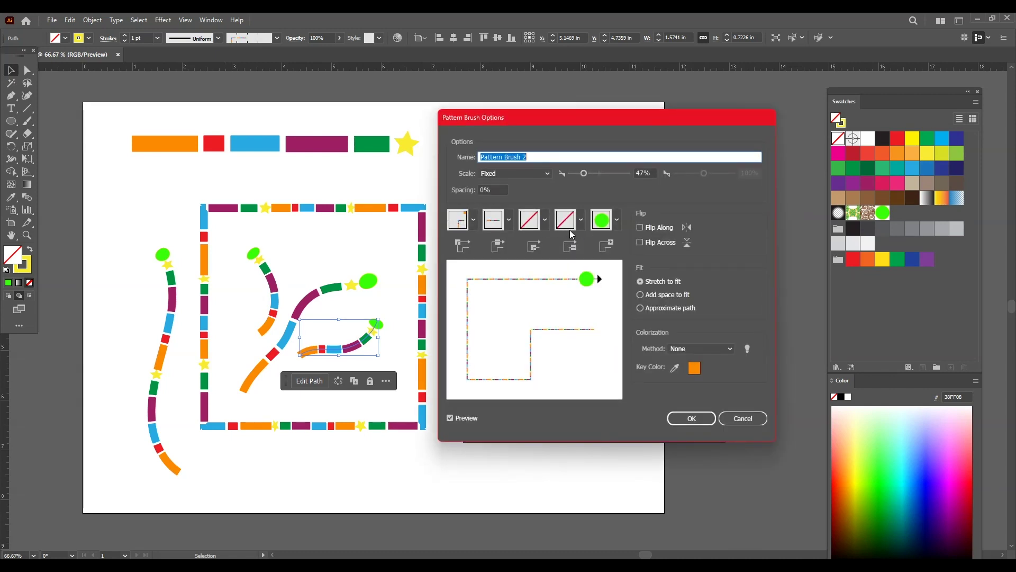
{"action": "left_click", "coordinate": [543, 221]}
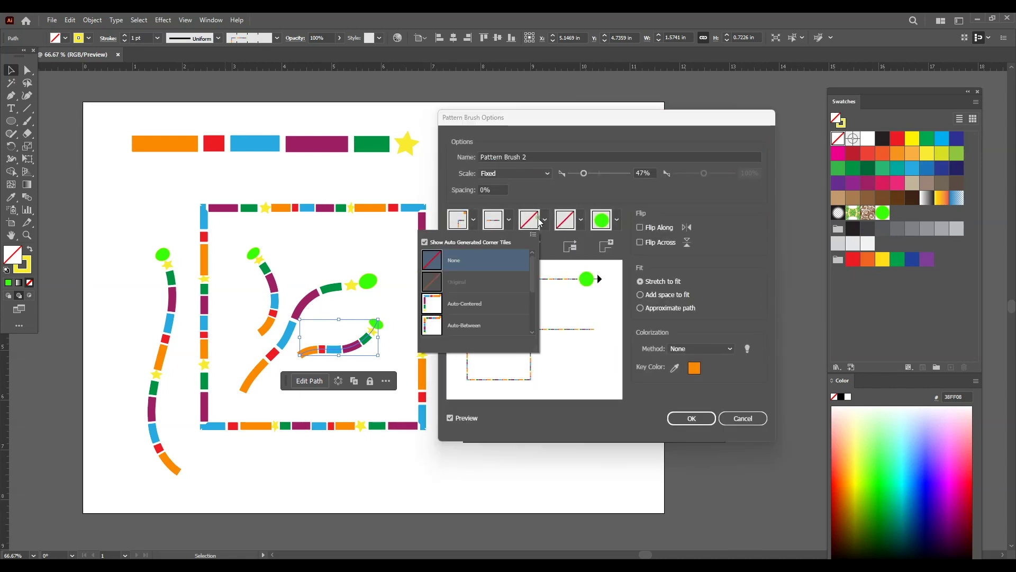
{"action": "left_click", "coordinate": [656, 199]}
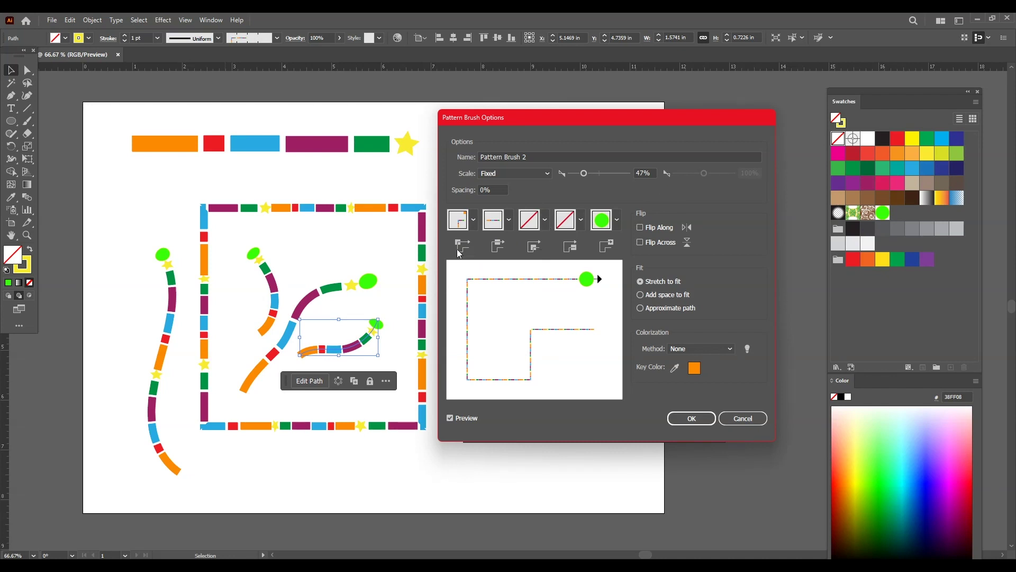
{"action": "left_click", "coordinate": [746, 418]}
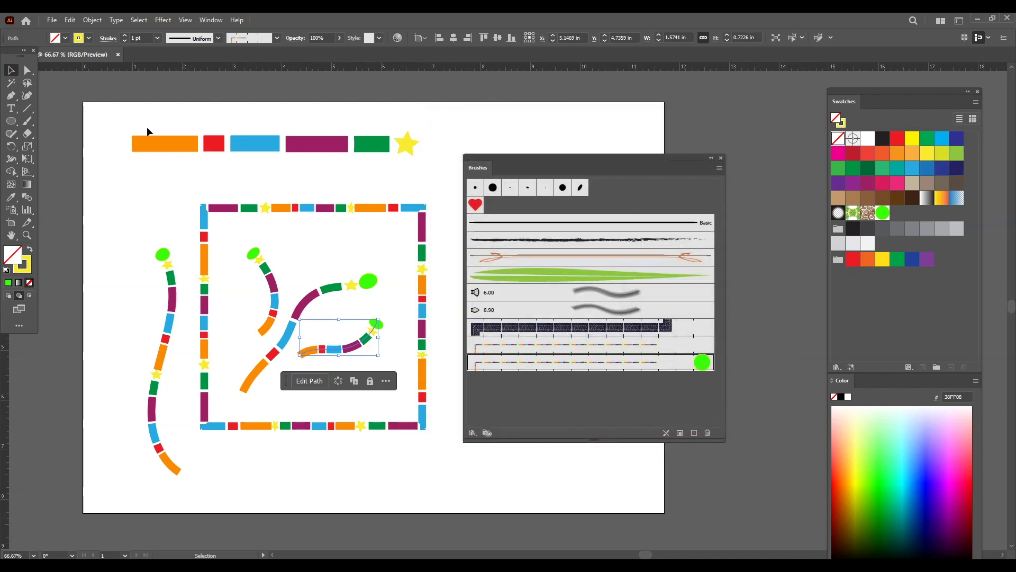